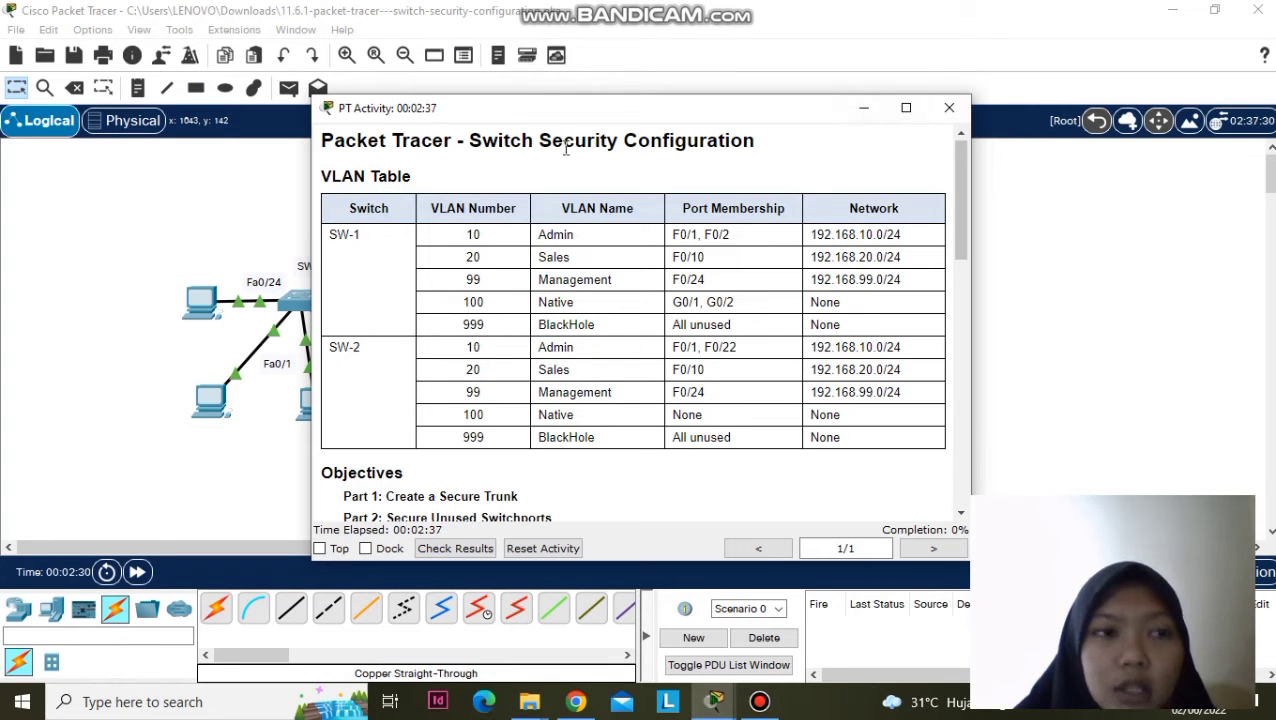
- Open the User Profile settings and select the Guest name for replacement
{"action": "left_click", "coordinate": [863, 107]}
{"action": "left_click", "coordinate": [92, 30]}
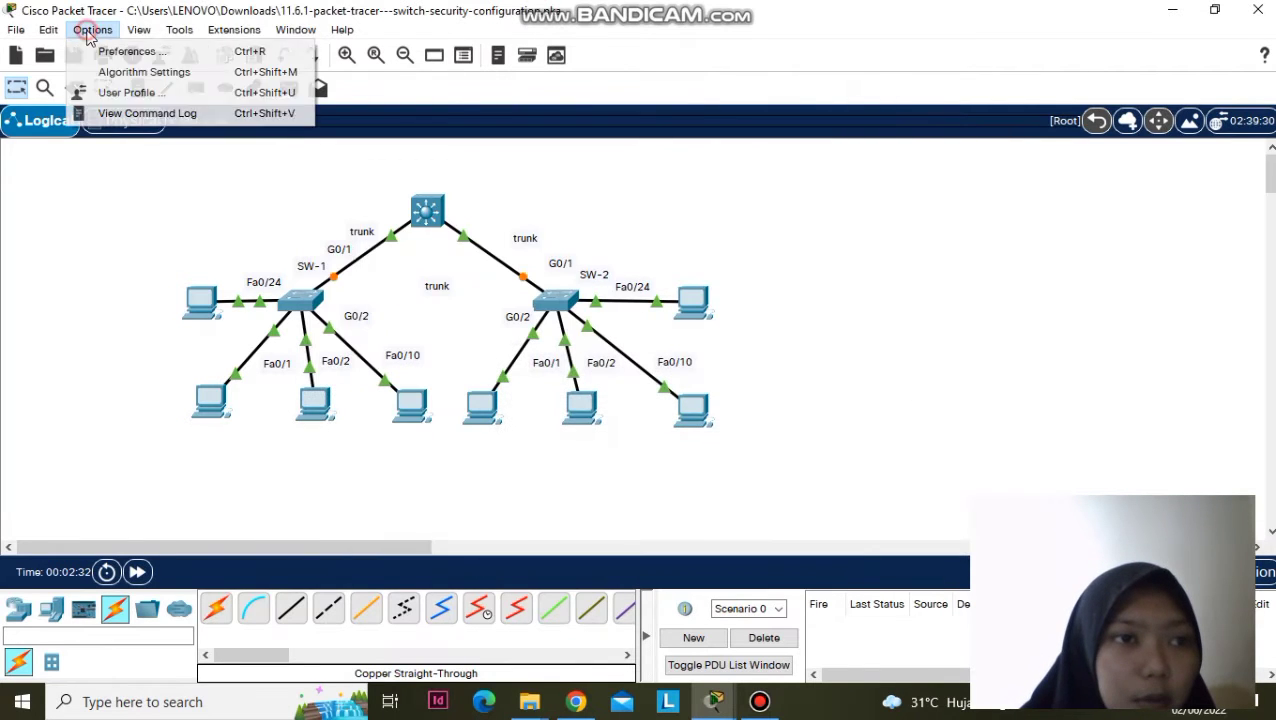
{"action": "left_click", "coordinate": [110, 89]}
{"action": "left_click_drag", "start_coordinate": [592, 218], "coordinate": [405, 250]}
{"action": "left_click", "coordinate": [587, 218]}
{"action": "left_click_drag", "start_coordinate": [587, 218], "coordinate": [503, 218]}
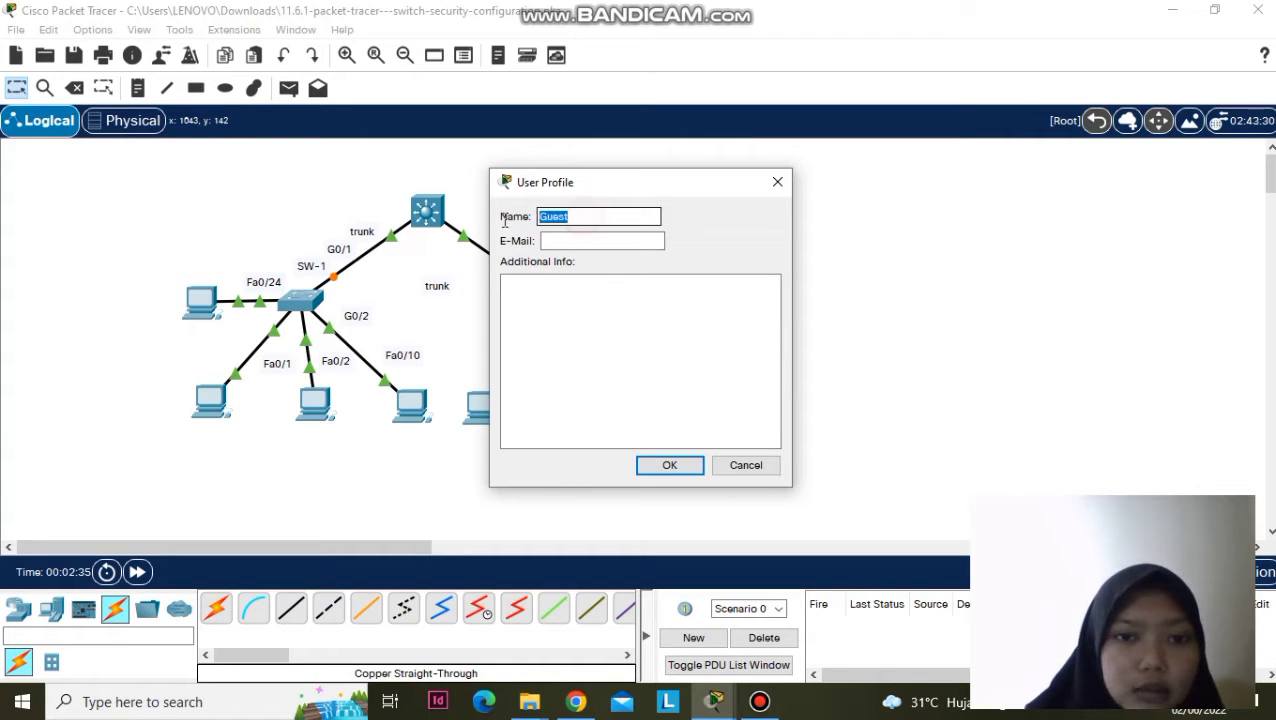
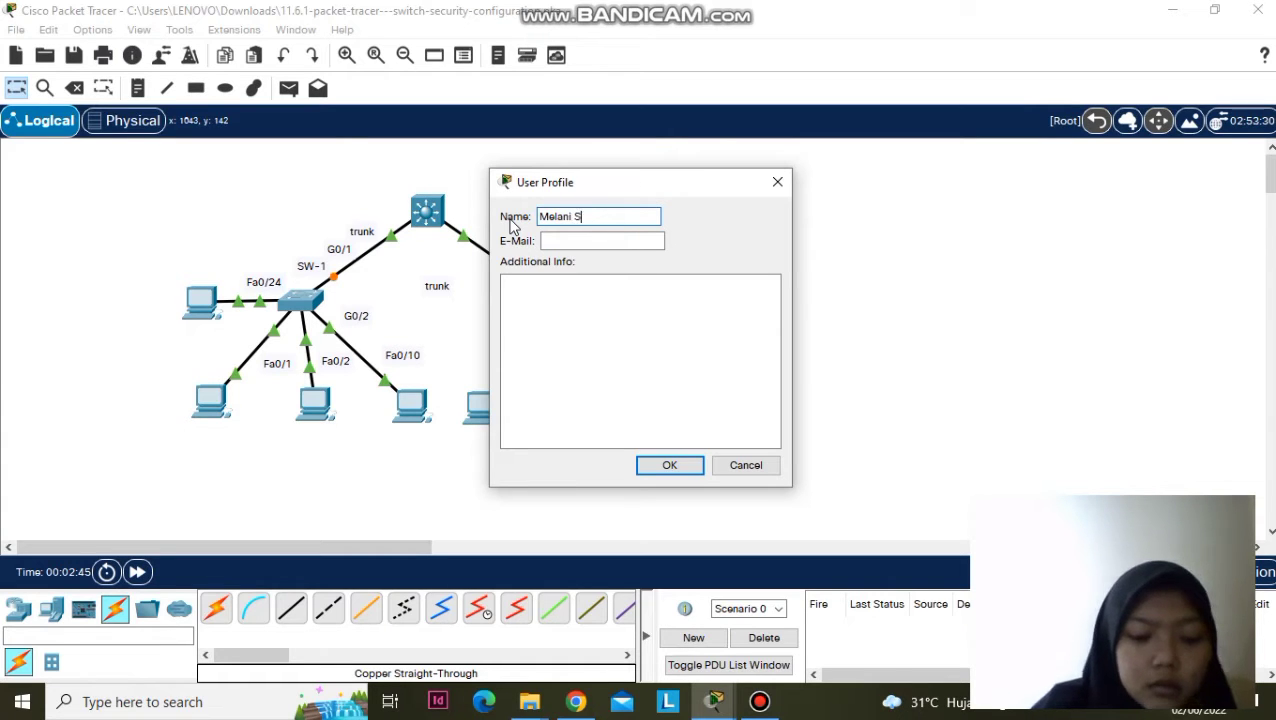
- Replace Guest with the student's full name
{"action": "key", "text": "Caps_Lock"}
{"action": "key", "text": "Caps_Lock"}
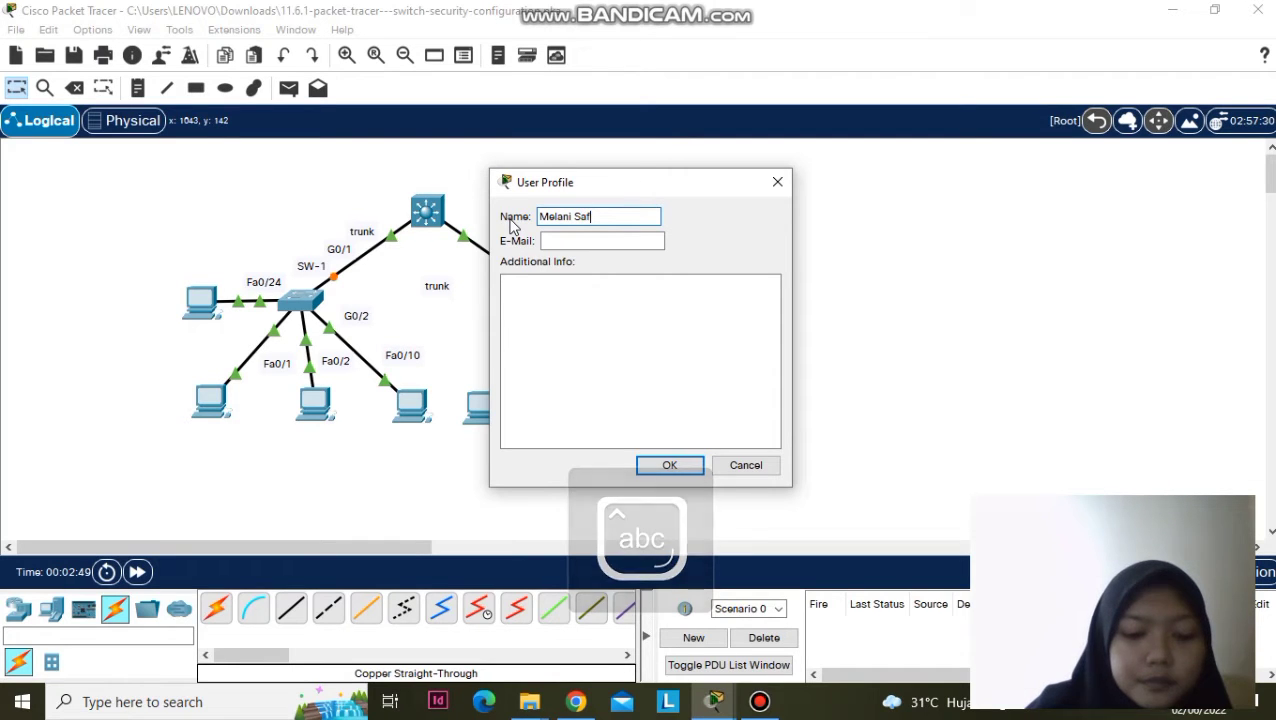
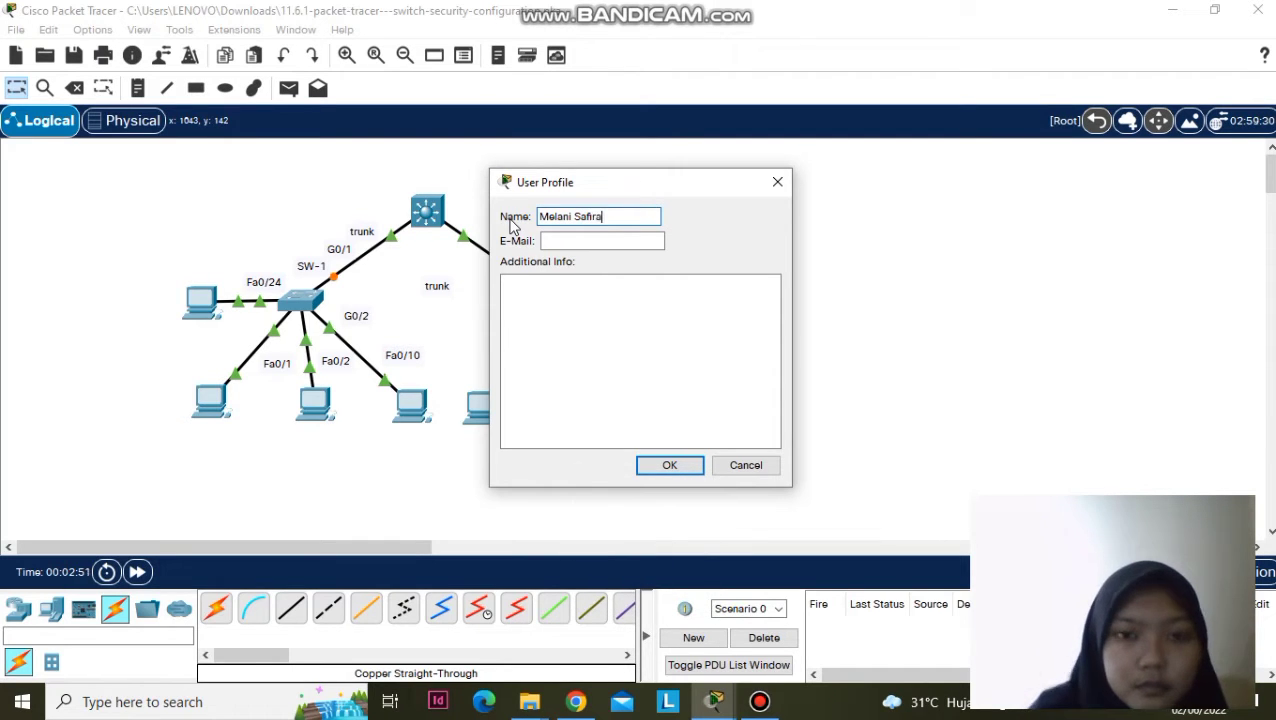
- Enter the student's e-mail address, confirm the profile and accept the activity reset
{"action": "left_click", "coordinate": [622, 249]}
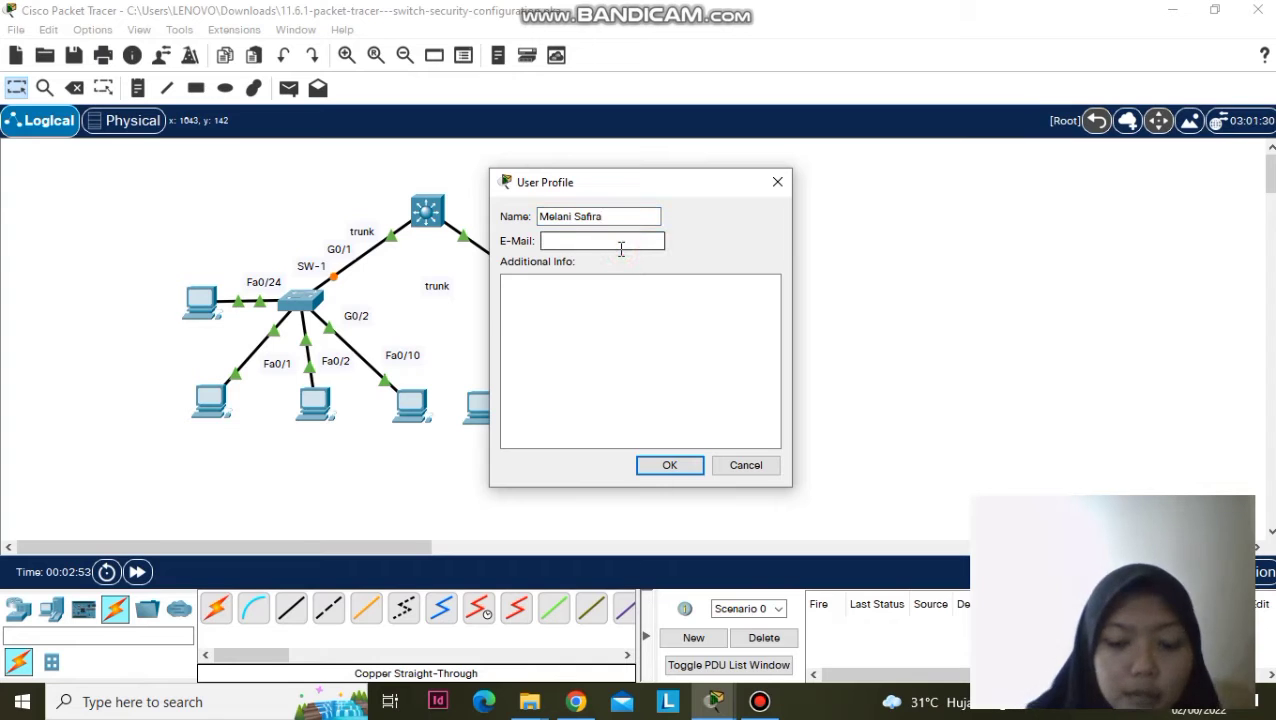
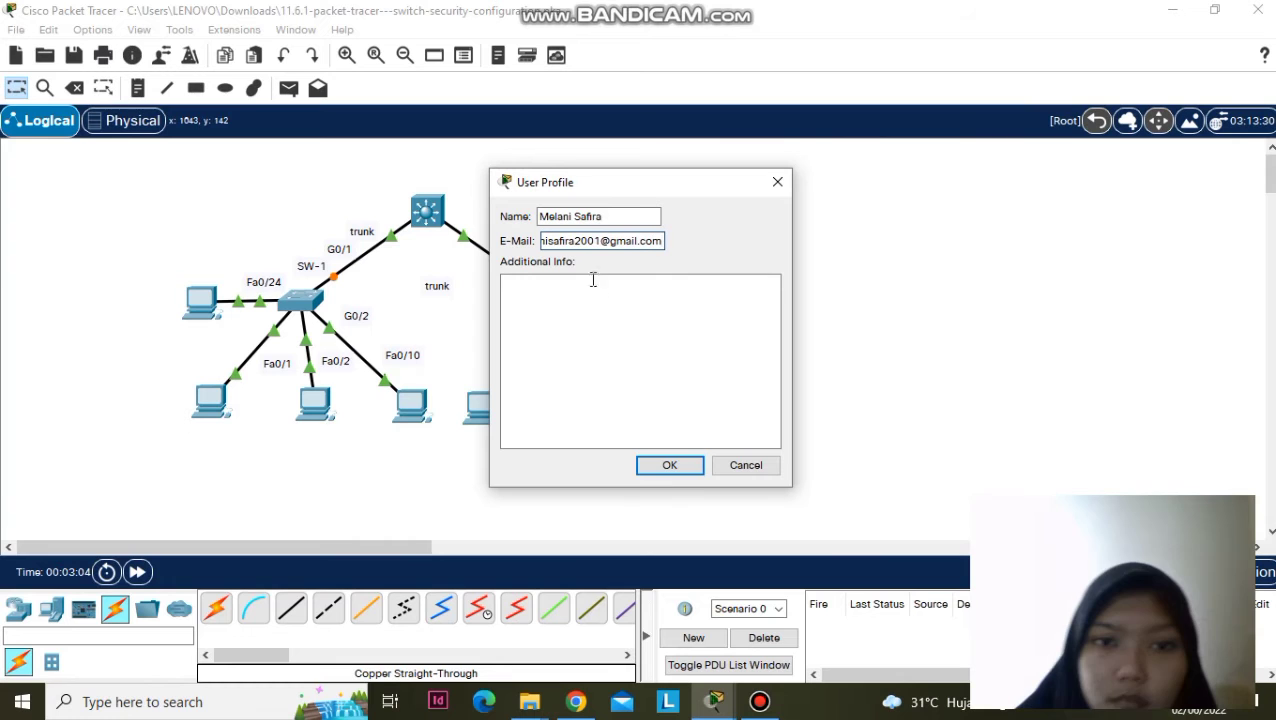
{"action": "left_click", "coordinate": [695, 472]}
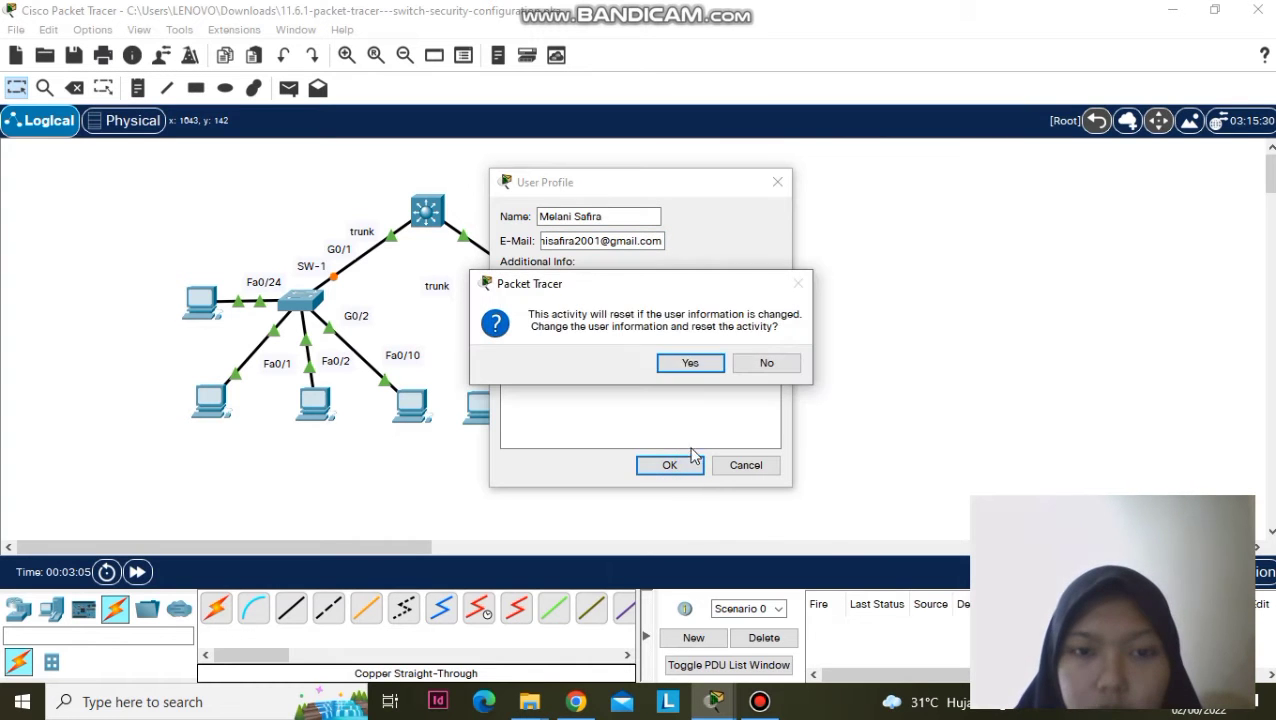
{"action": "left_click", "coordinate": [712, 368]}
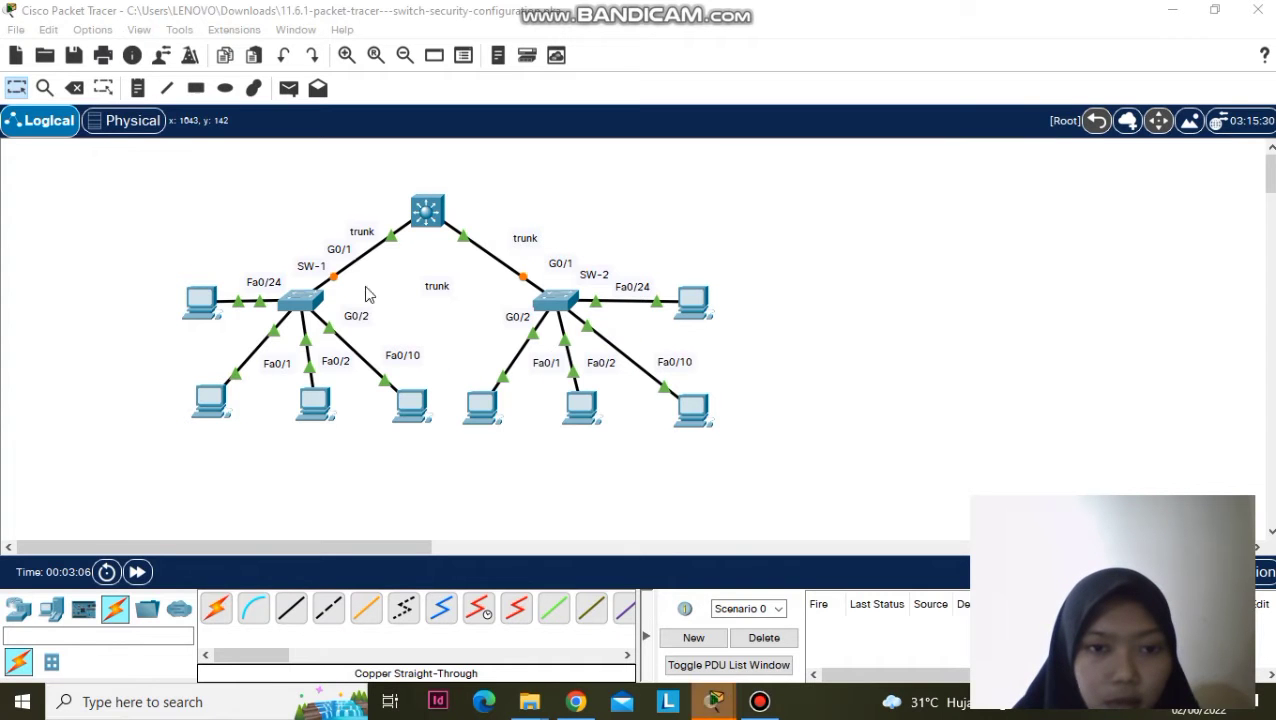
{"action": "mouse_move", "coordinate": [712, 702]}
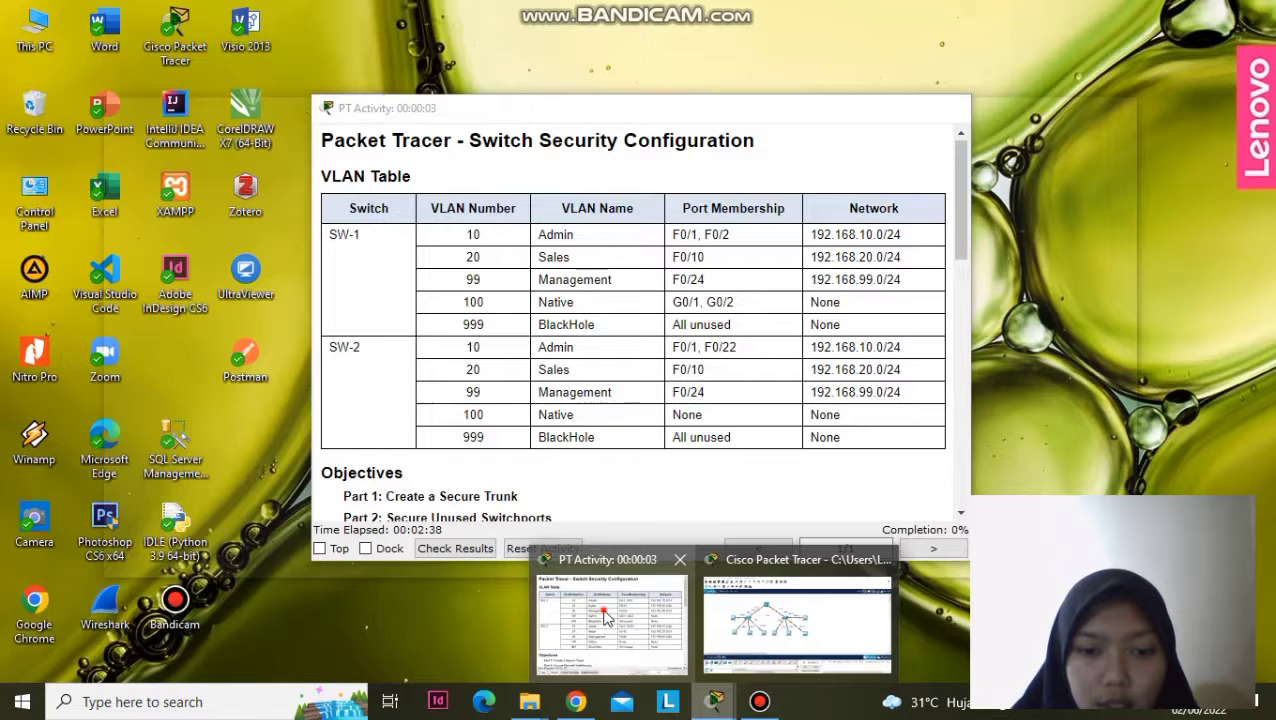
{"action": "left_click", "coordinate": [607, 620]}
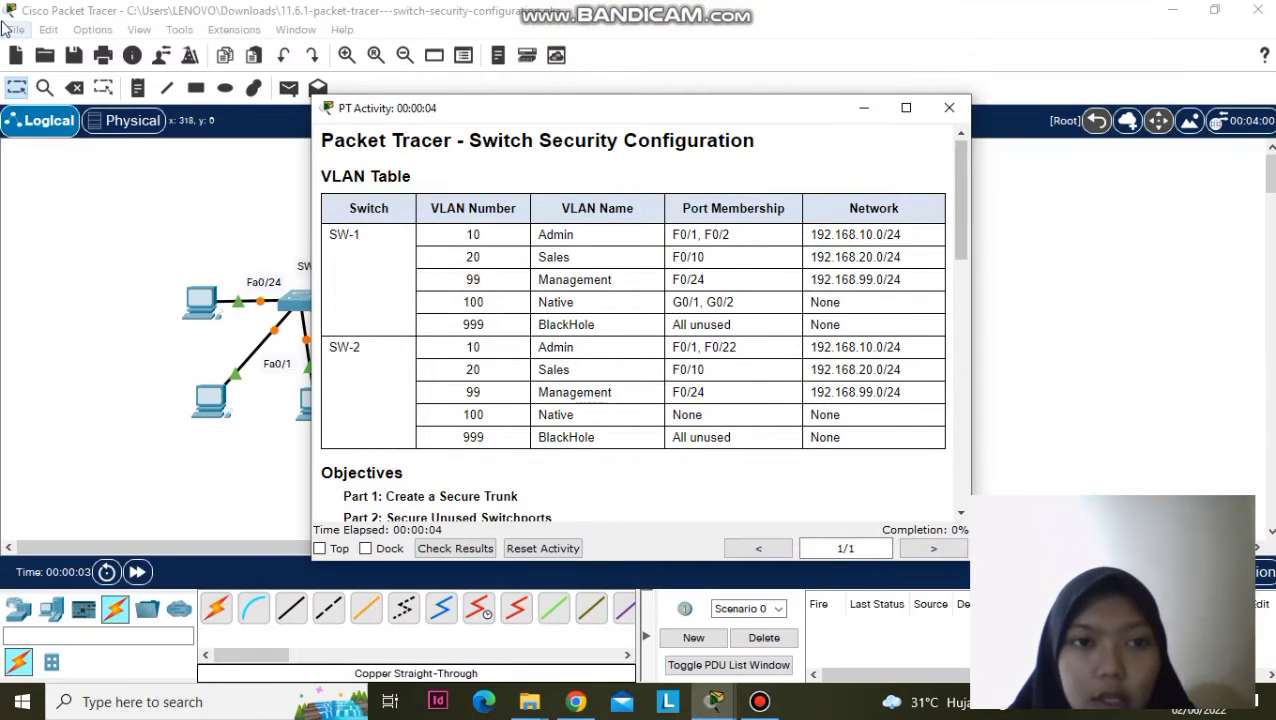
{"action": "scroll", "coordinate": [440, 205], "scroll_direction": "down", "scroll_amount": 3}
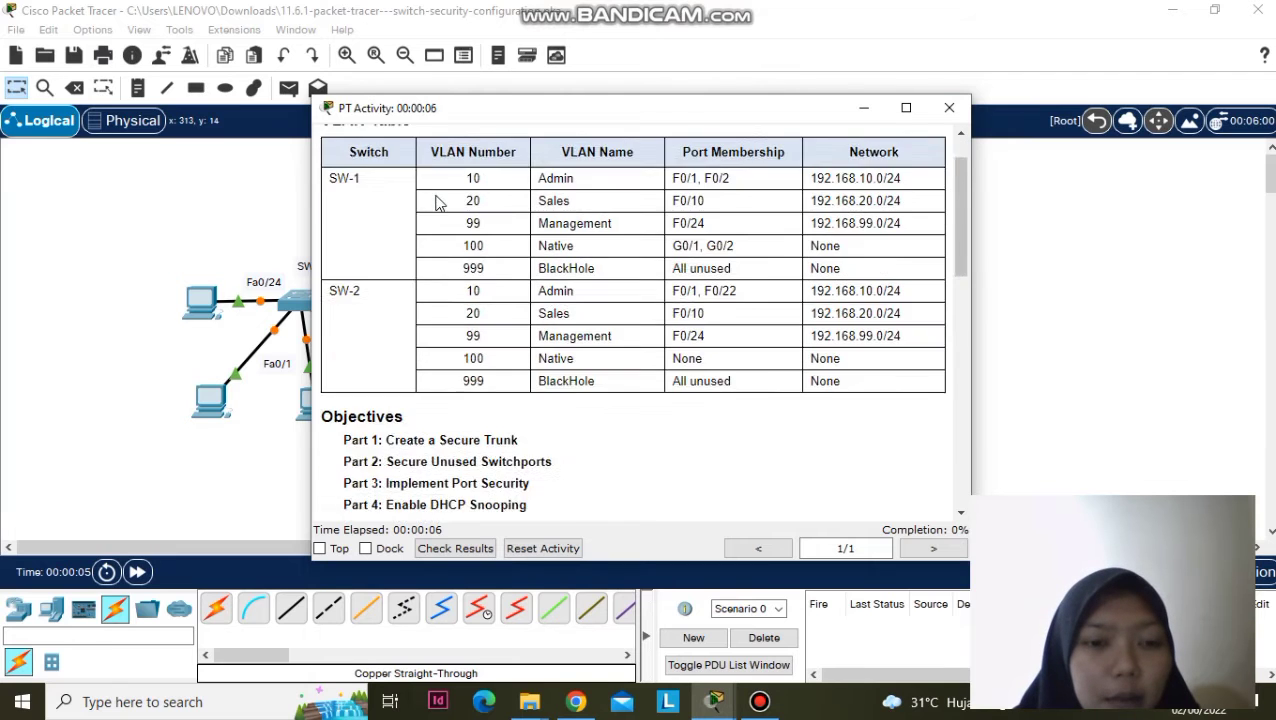
{"action": "scroll", "coordinate": [437, 289], "scroll_direction": "down", "scroll_amount": 2}
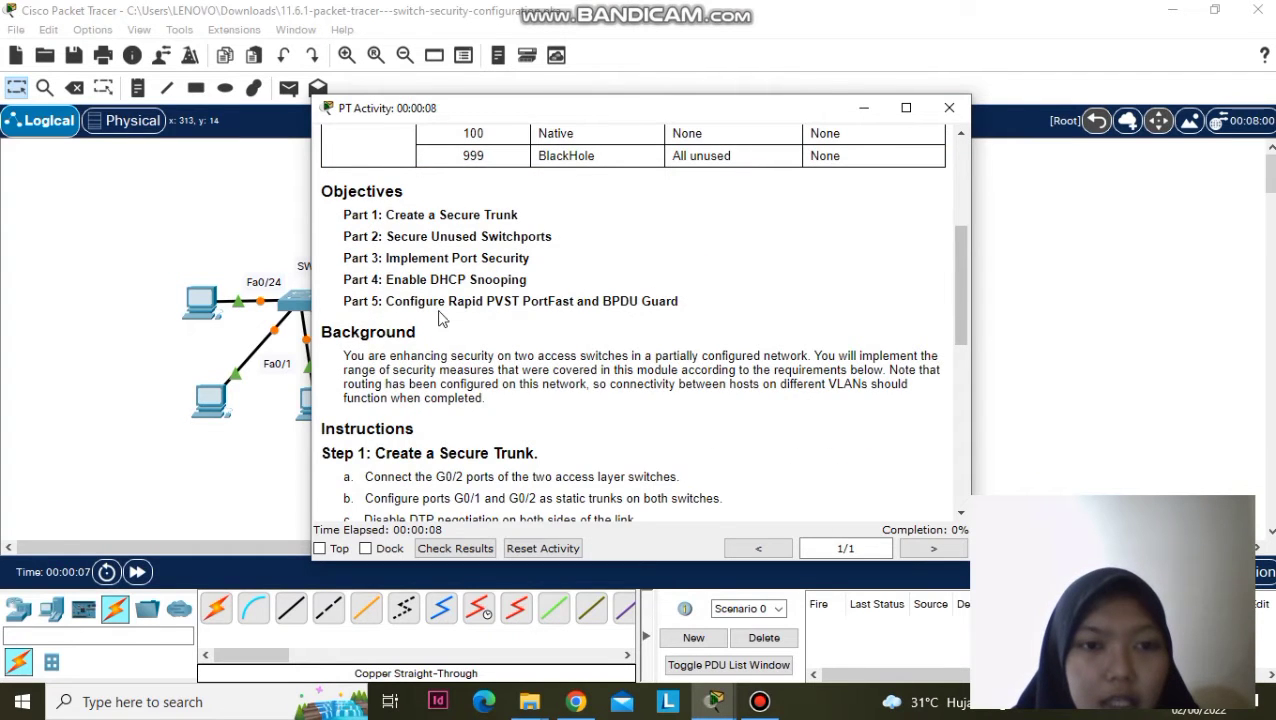
{"action": "scroll", "coordinate": [478, 293], "scroll_direction": "down", "scroll_amount": 2}
{"action": "scroll", "coordinate": [480, 302], "scroll_direction": "down", "scroll_amount": 1}
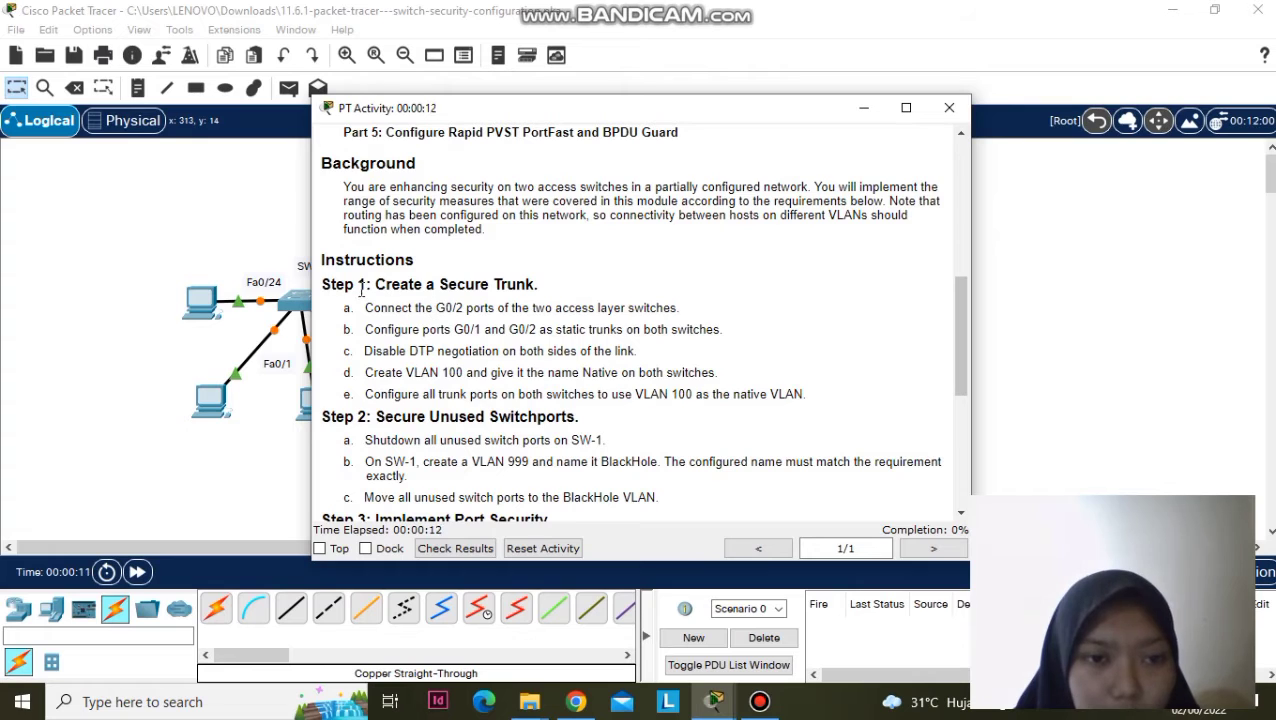
{"action": "left_click_drag", "start_coordinate": [375, 284], "coordinate": [539, 280]}
{"action": "left_click", "coordinate": [539, 281]}
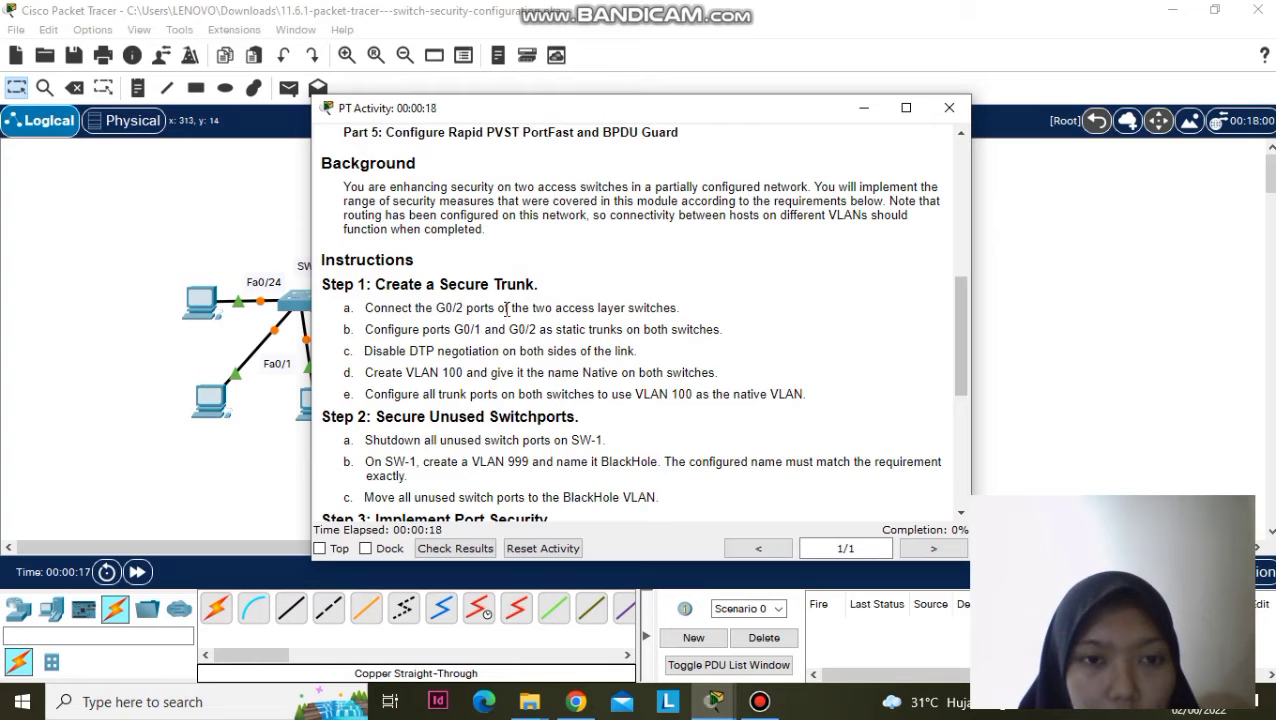
{"action": "left_click", "coordinate": [864, 107]}
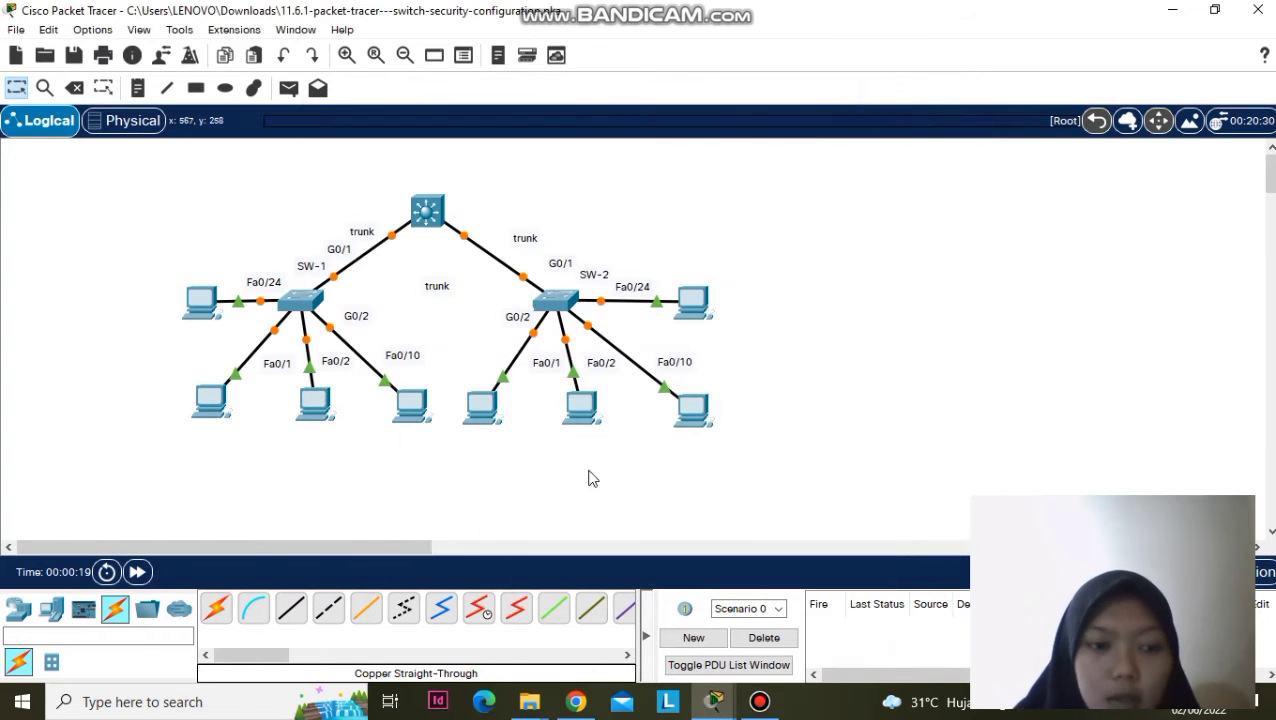
- Link SW-1 GigabitEthernet0/2 to SW-2 GigabitEthernet0/2 with a copper straight-through cable
{"action": "left_click", "coordinate": [291, 608]}
{"action": "left_click", "coordinate": [291, 608]}
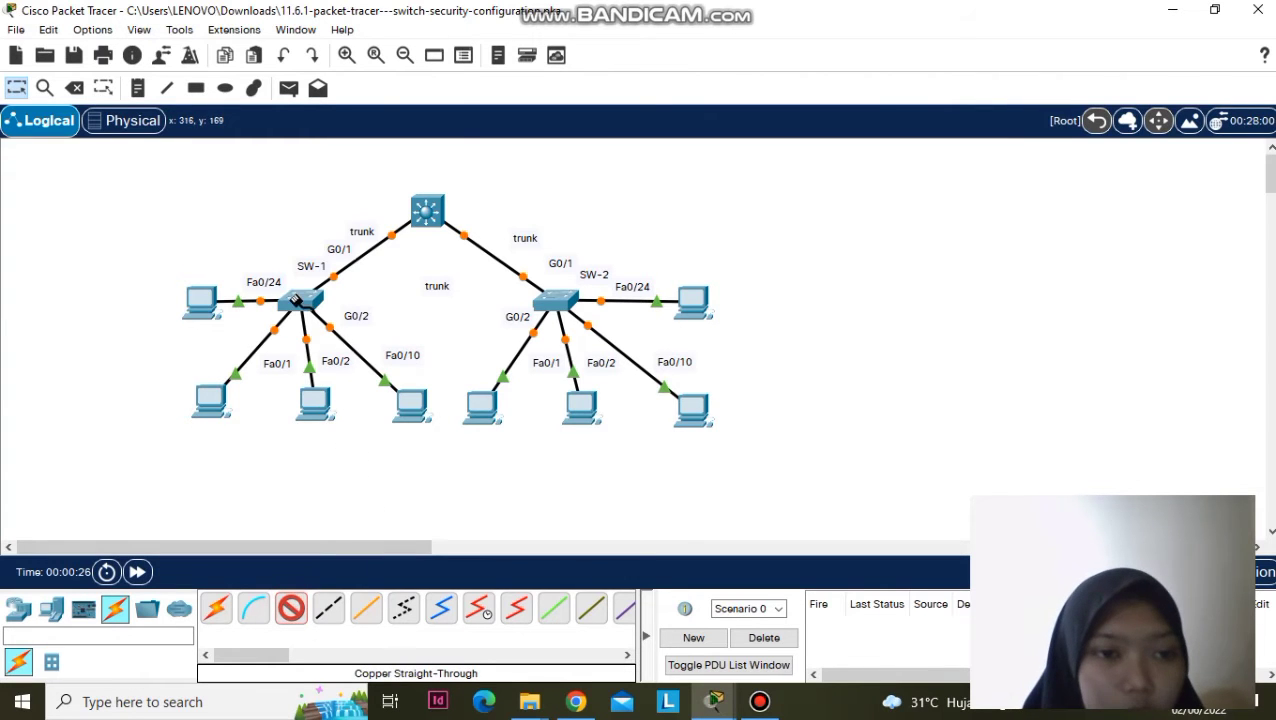
{"action": "left_click", "coordinate": [300, 298]}
{"action": "left_click", "coordinate": [417, 449]}
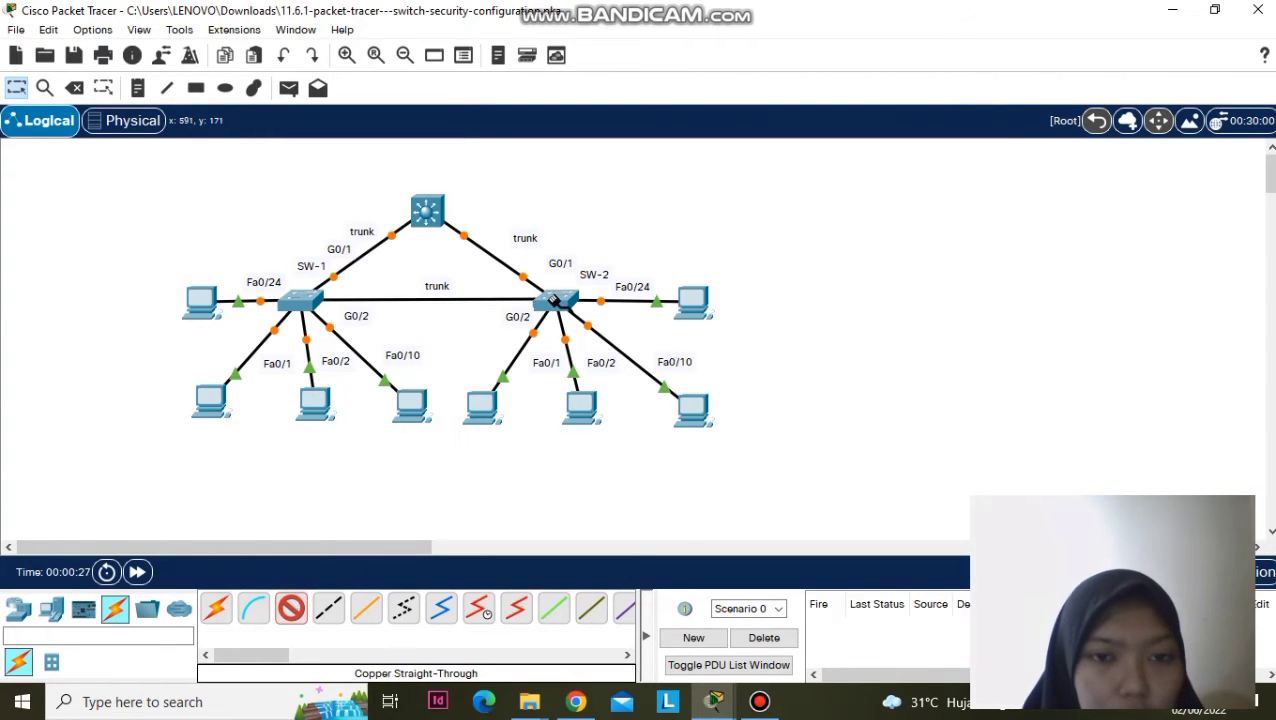
{"action": "left_click", "coordinate": [555, 298]}
{"action": "left_click", "coordinate": [618, 449]}
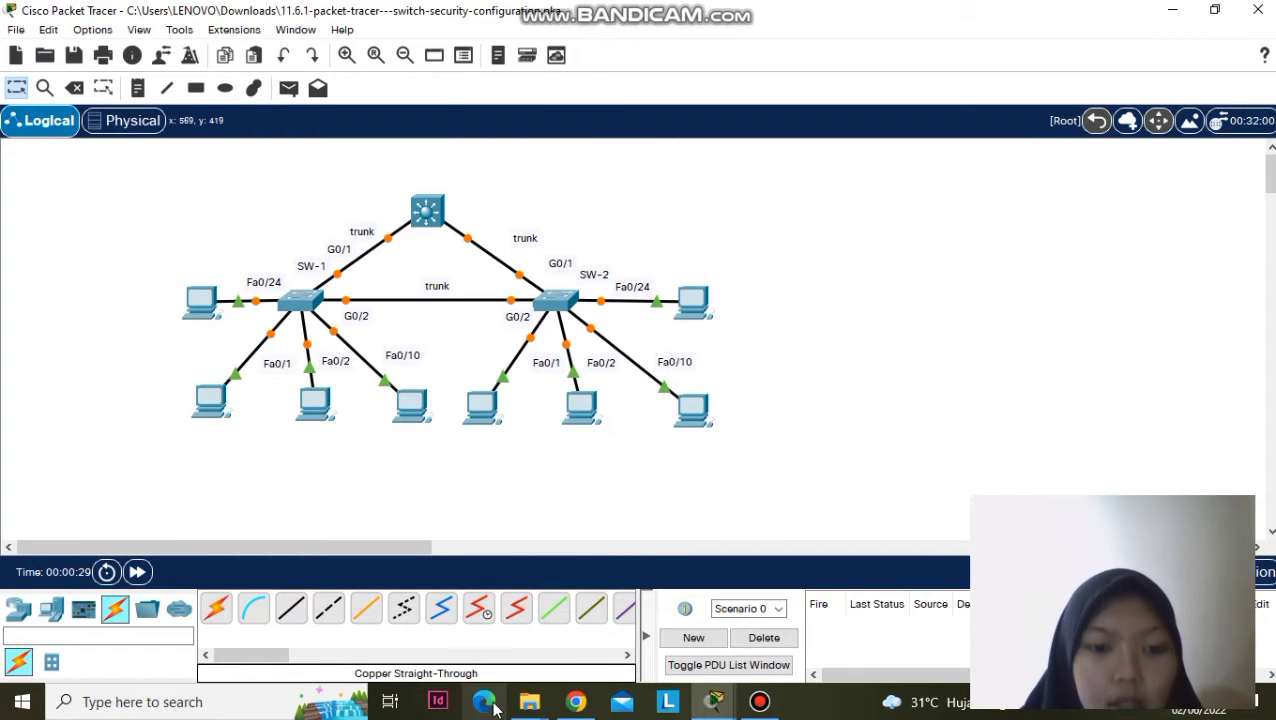
- Review the PT Activity instructions, then hide them again
{"action": "mouse_move", "coordinate": [713, 702]}
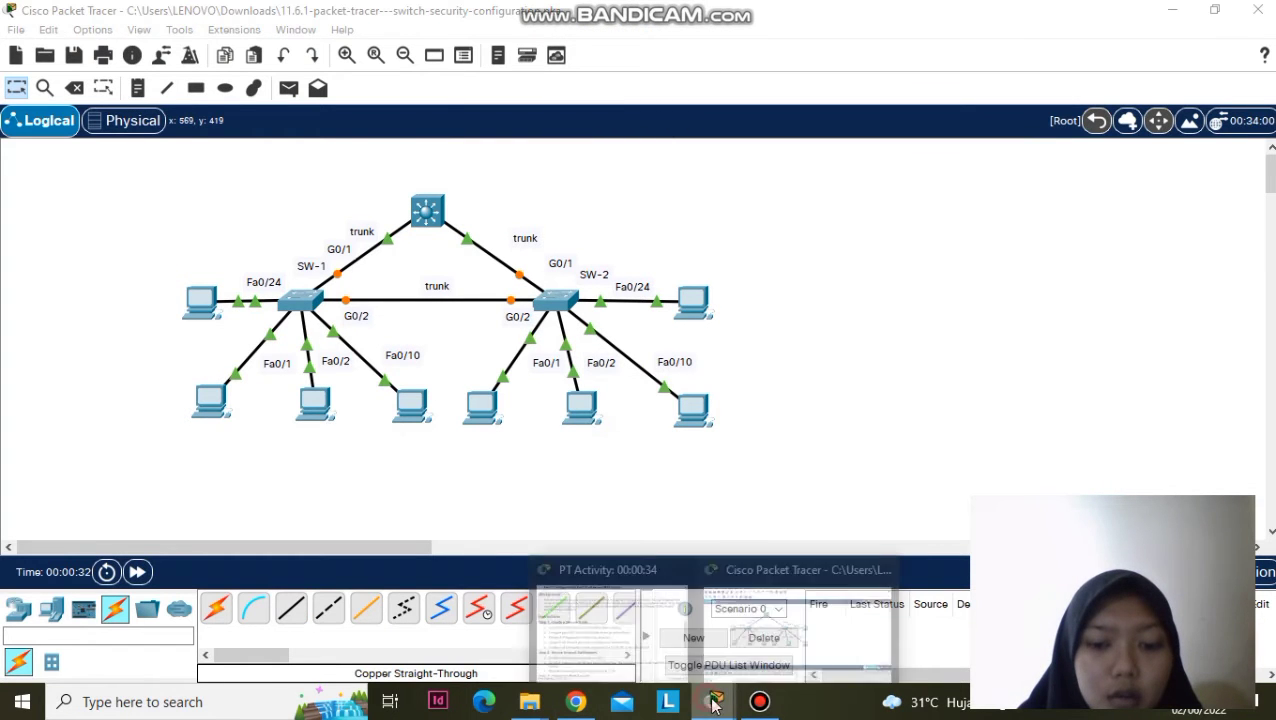
{"action": "left_click", "coordinate": [546, 563]}
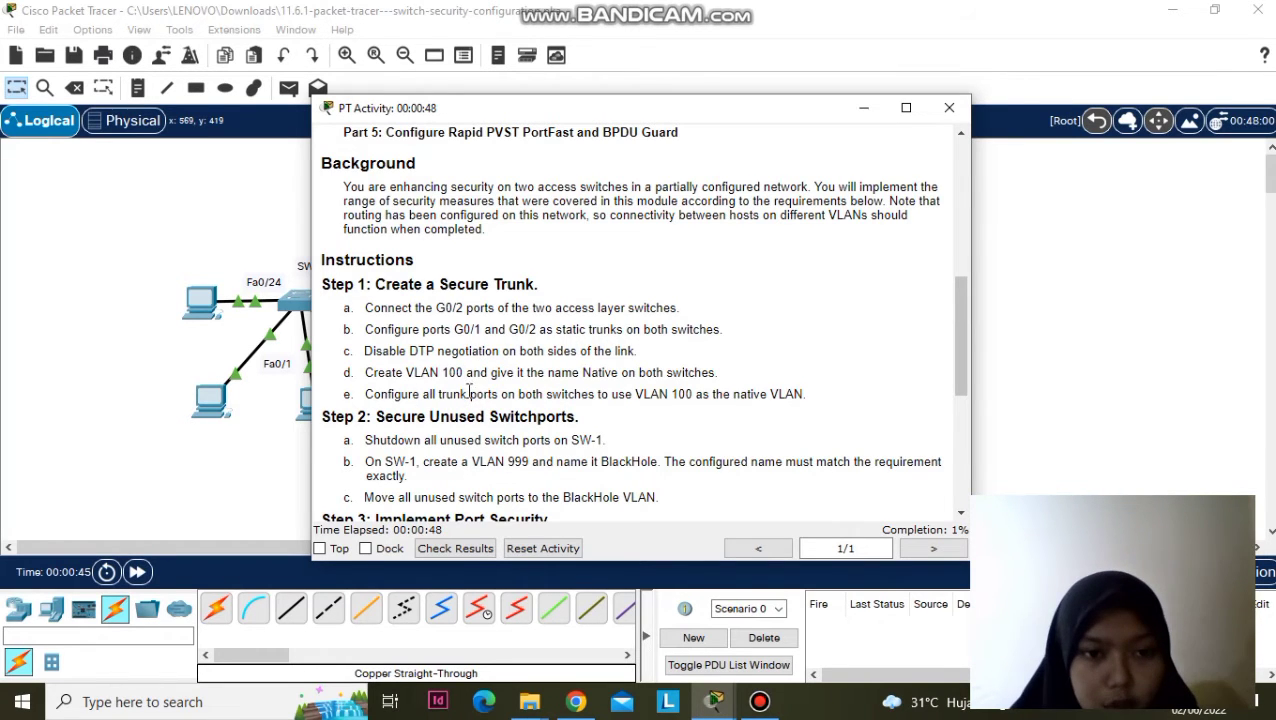
{"action": "left_click", "coordinate": [864, 107]}
{"action": "mouse_move", "coordinate": [530, 702]}
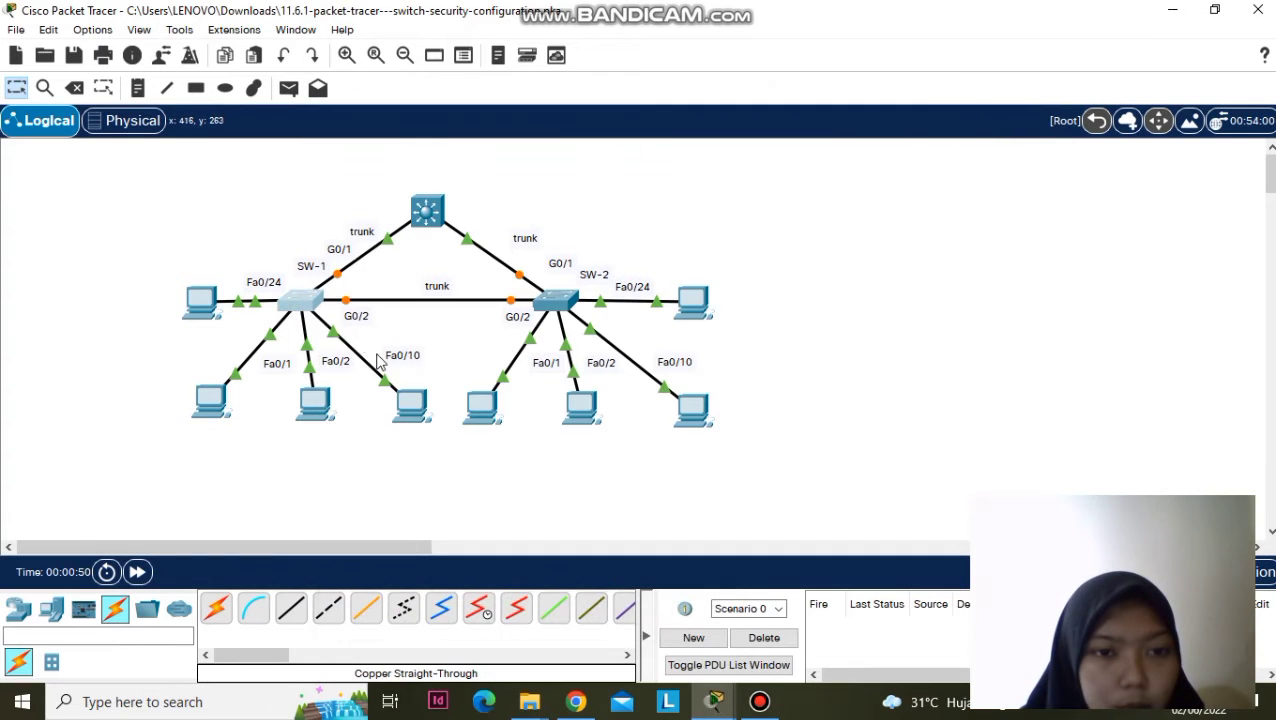
- On SW-1's CLI, enter privileged mode with 'en' and global configuration with 'conf t'
{"action": "left_click", "coordinate": [318, 305]}
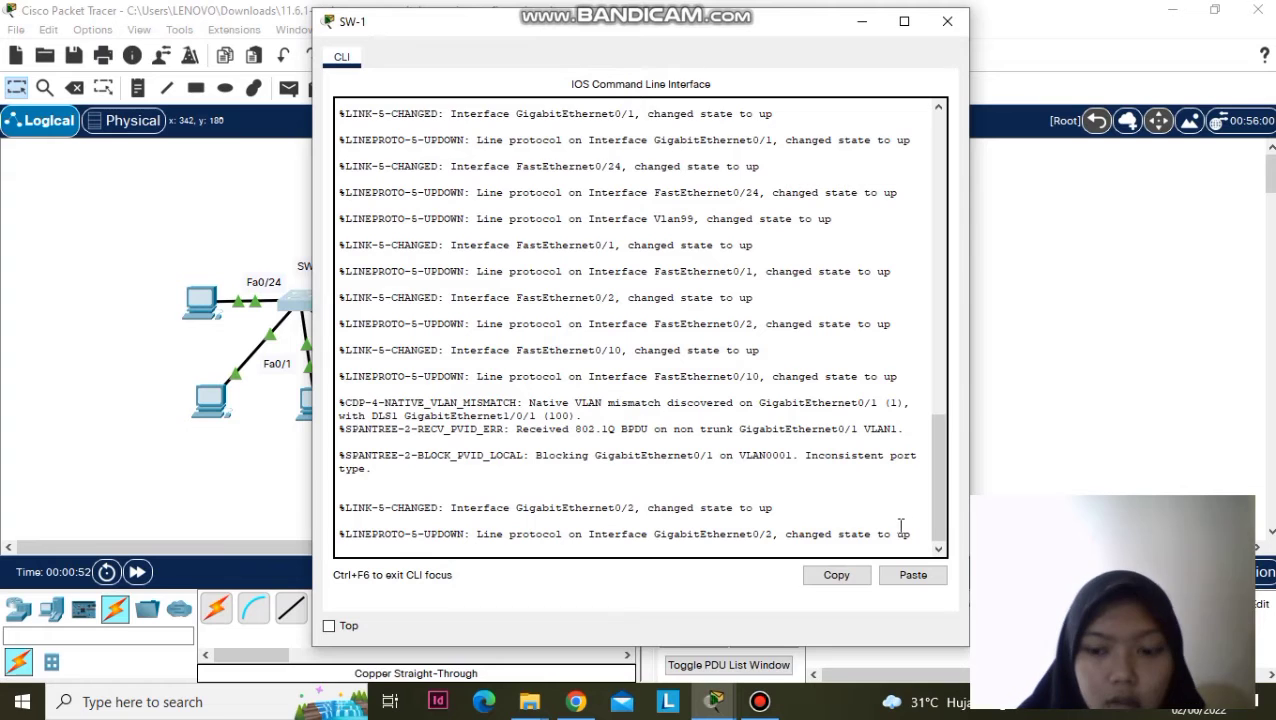
{"action": "key", "text": "Return"}
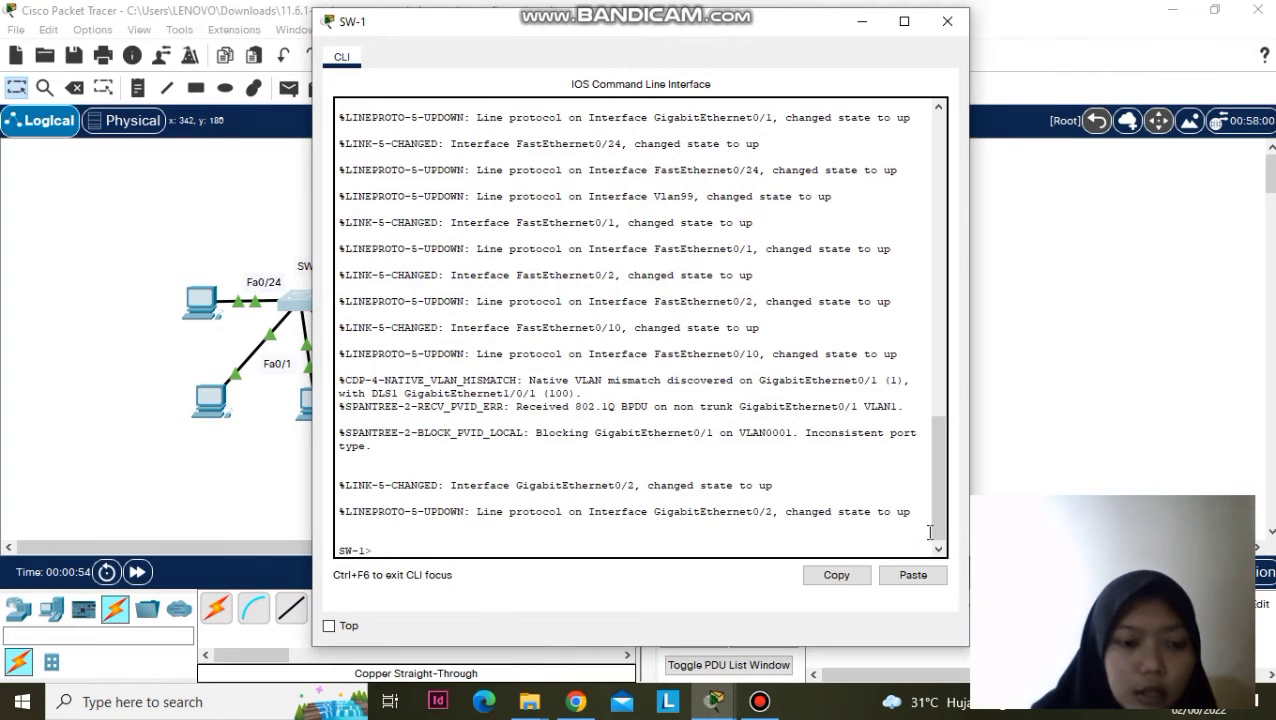
{"action": "type", "text": "en"}
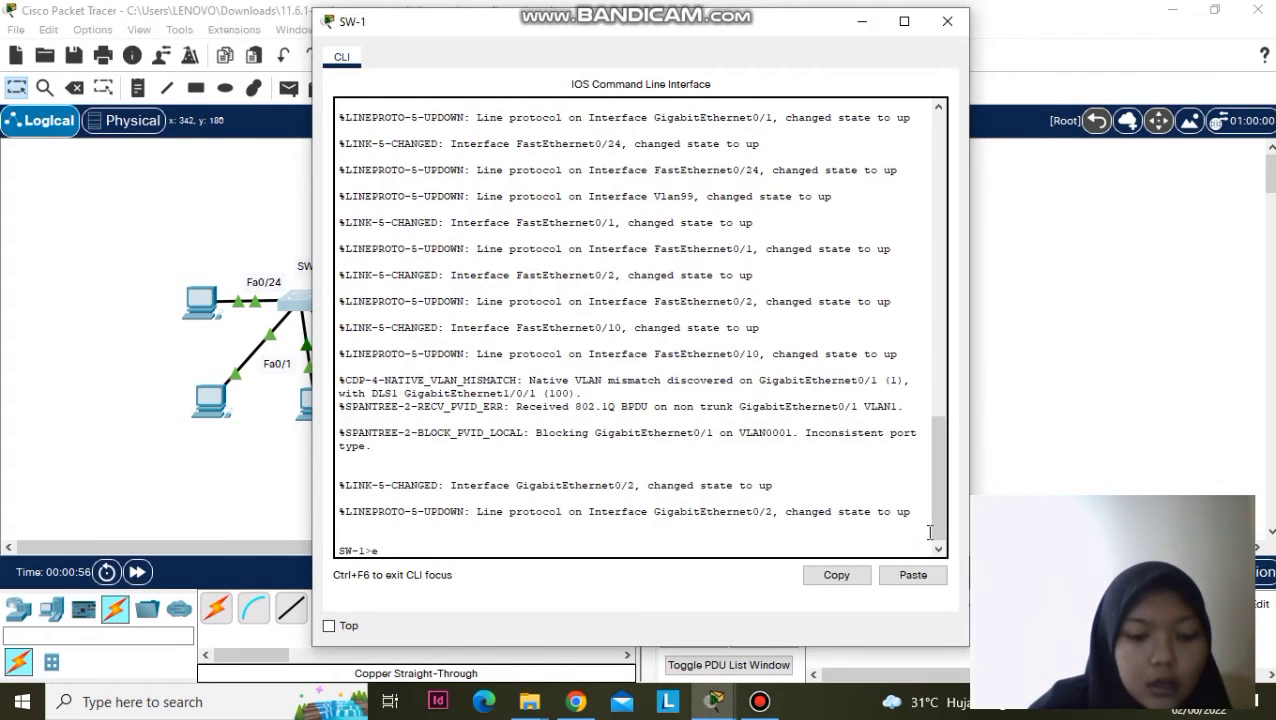
{"action": "key", "text": "Return"}
{"action": "type", "text": "conf"}
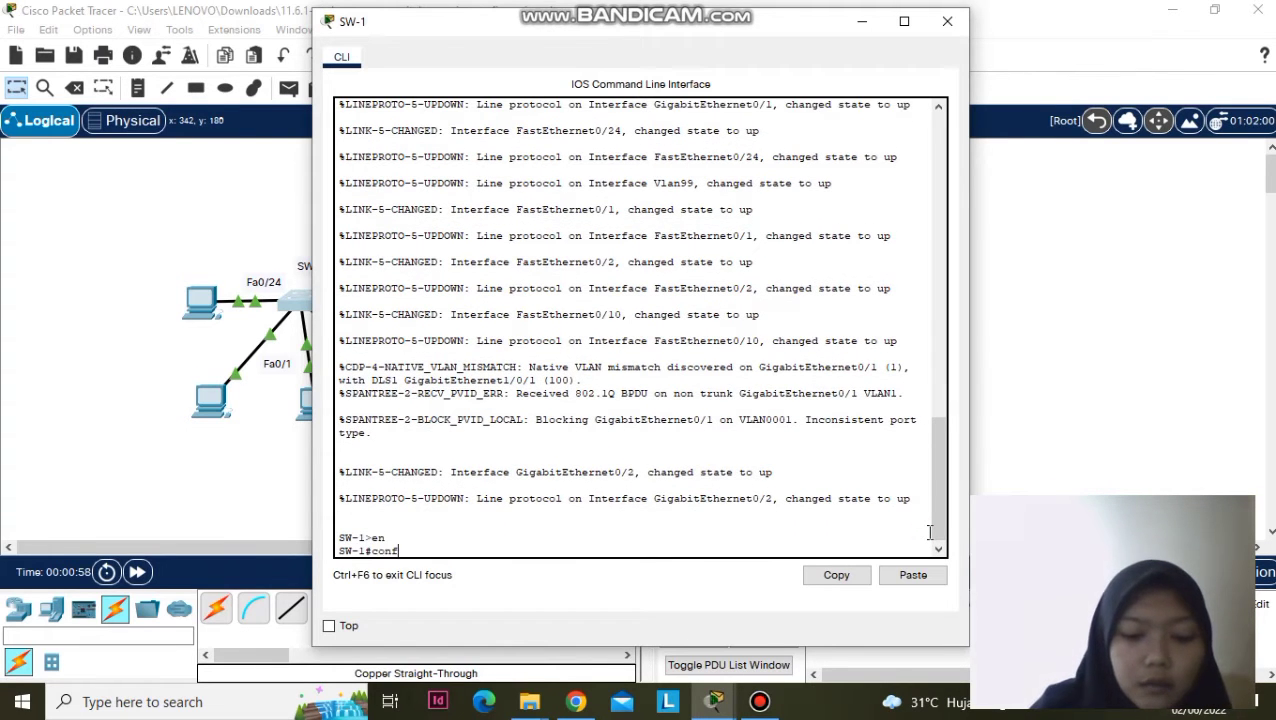
{"action": "type", "text": " t"}
{"action": "key", "text": "Return"}
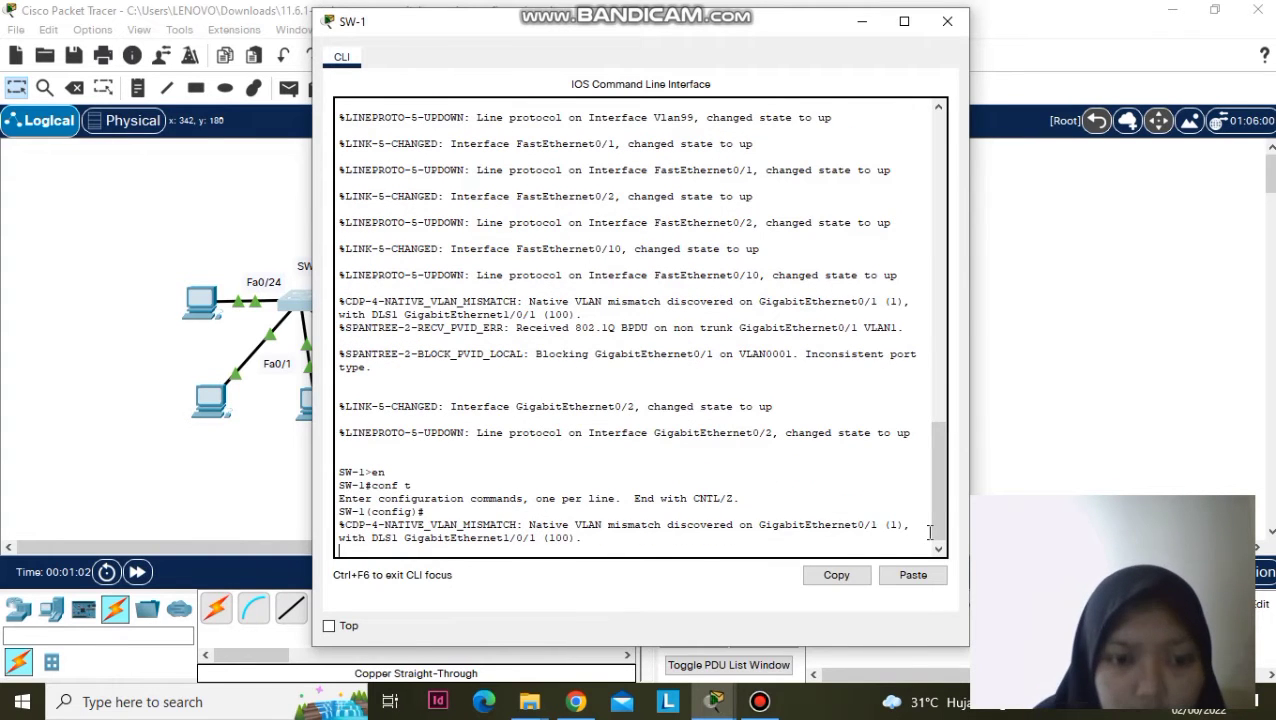
- Set the 'int range g0/1-2' ports to 'switchport mode trunk'
{"action": "key", "text": "Return"}
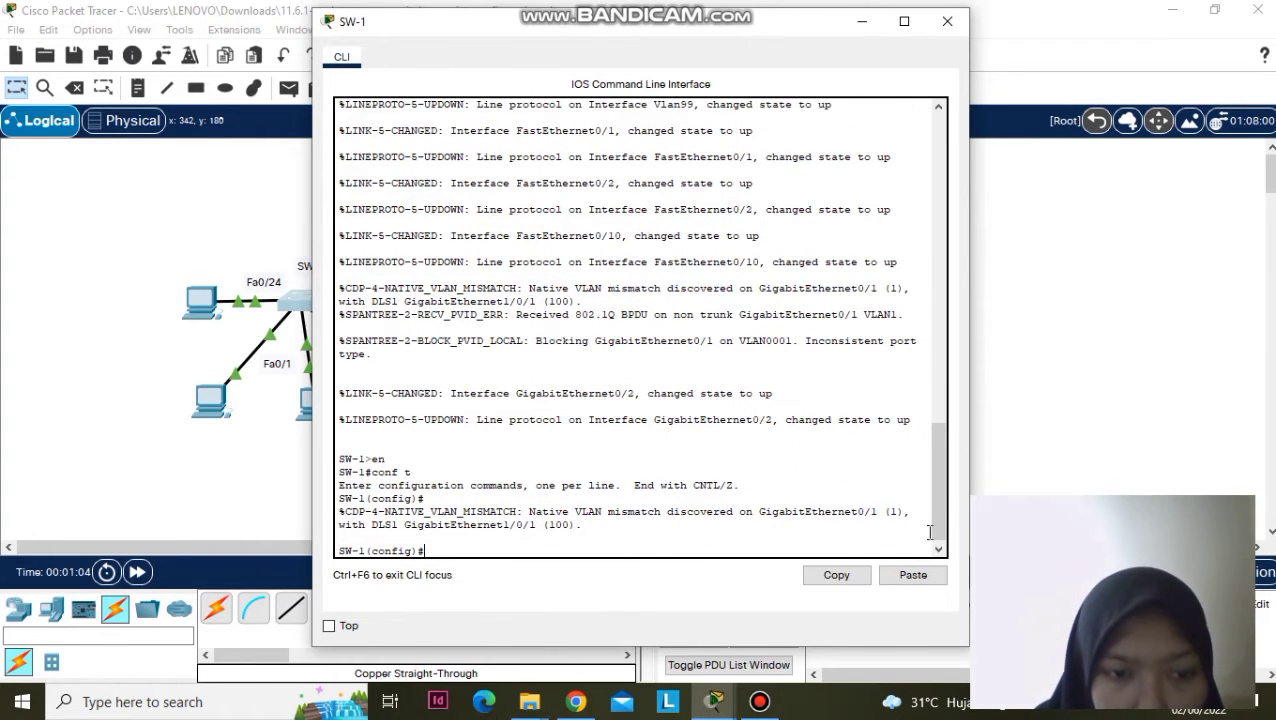
{"action": "type", "text": "int range g0/1-2"}
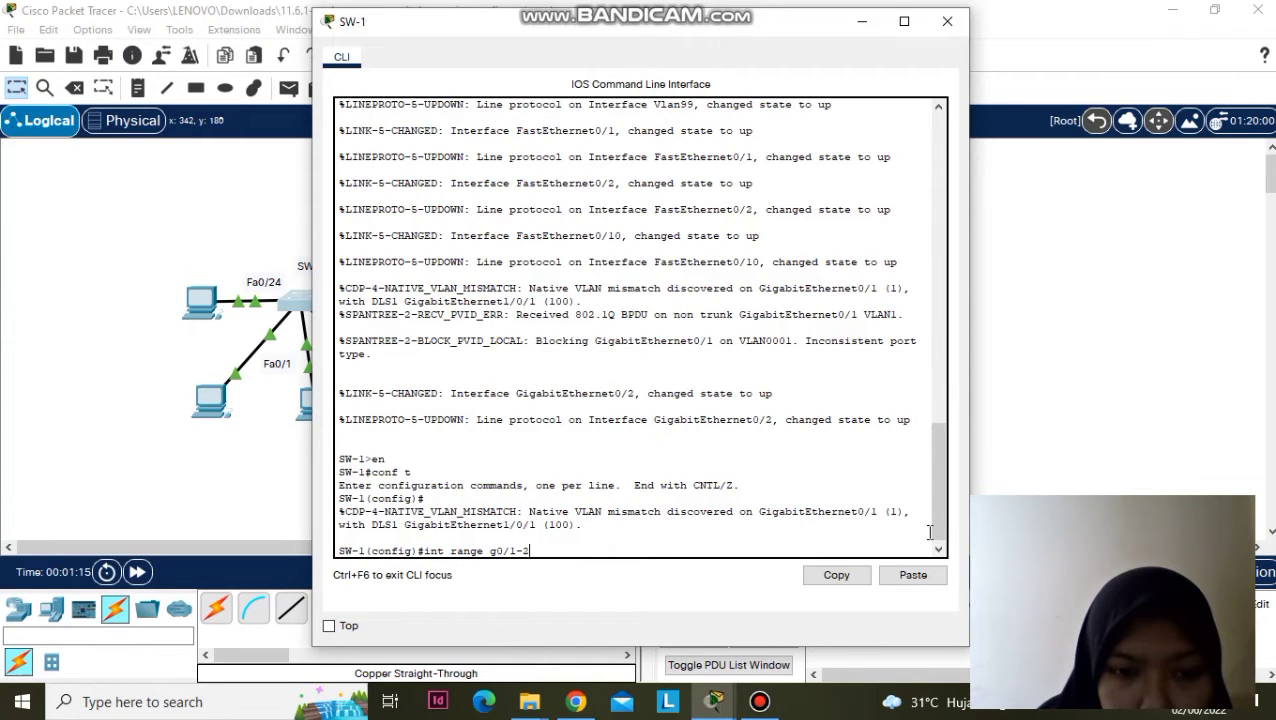
{"action": "key", "text": "Return"}
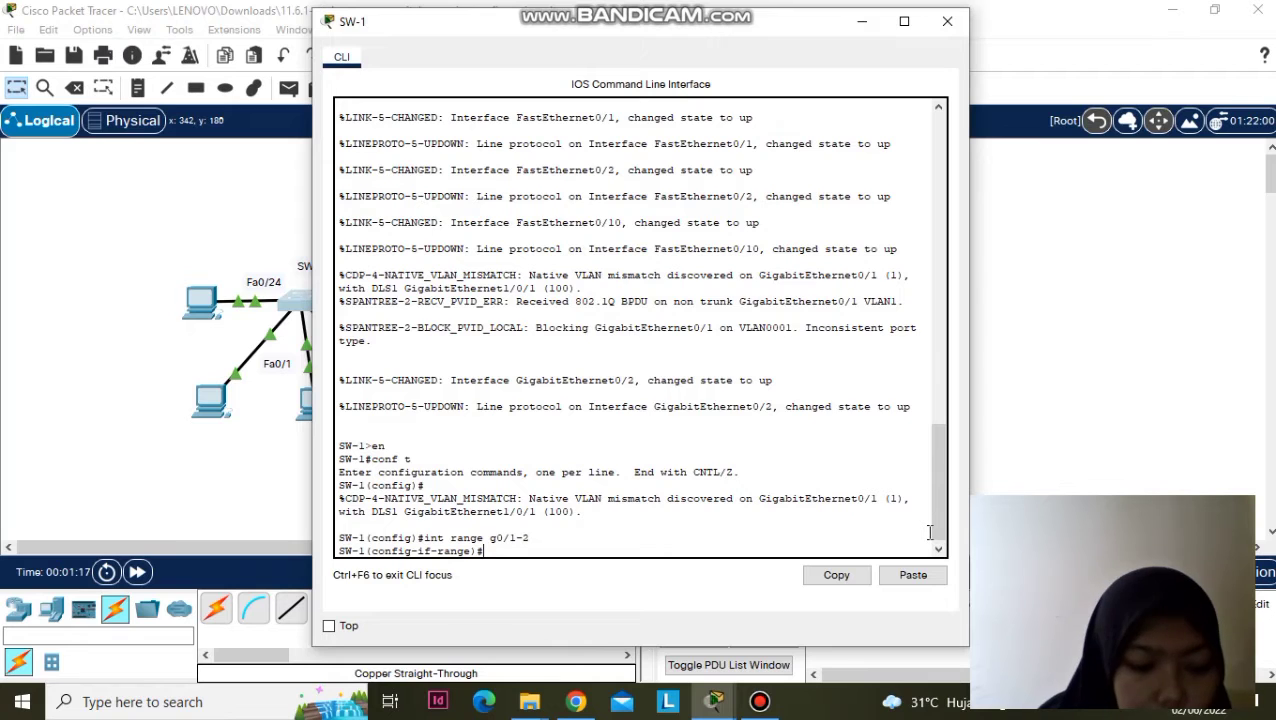
{"action": "type", "text": "switch"}
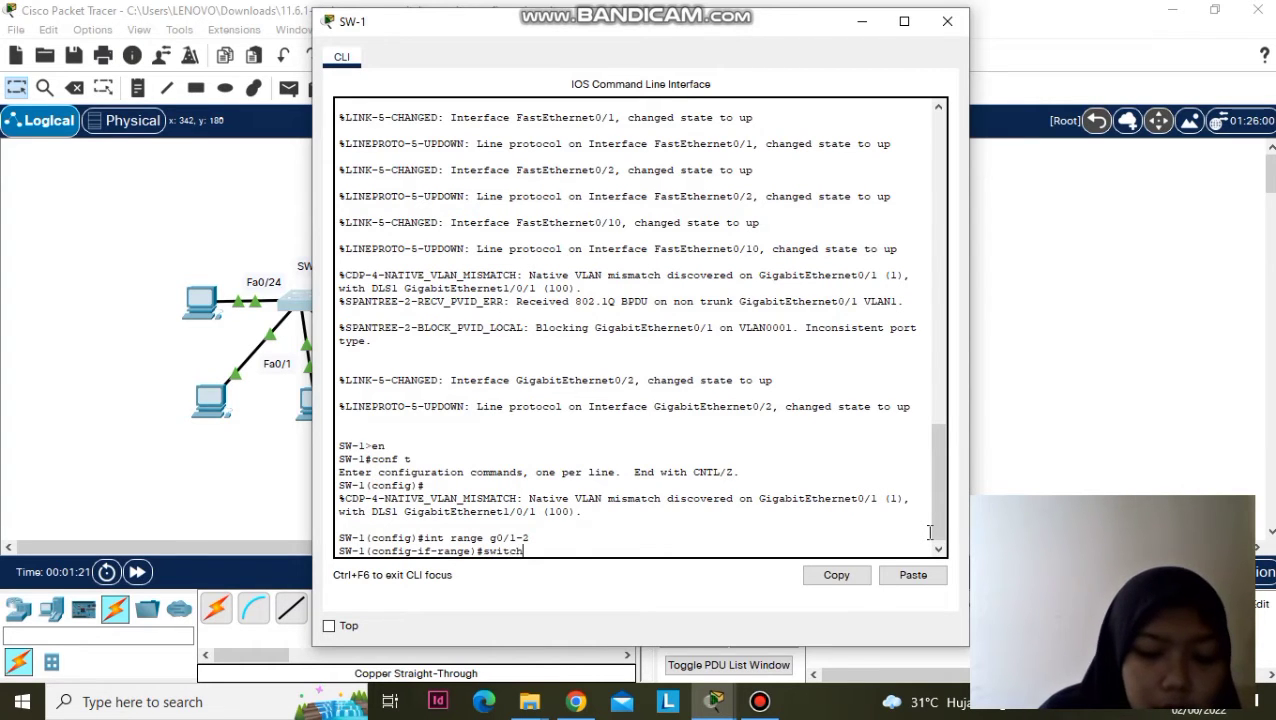
{"action": "type", "text": "port mode trunk"}
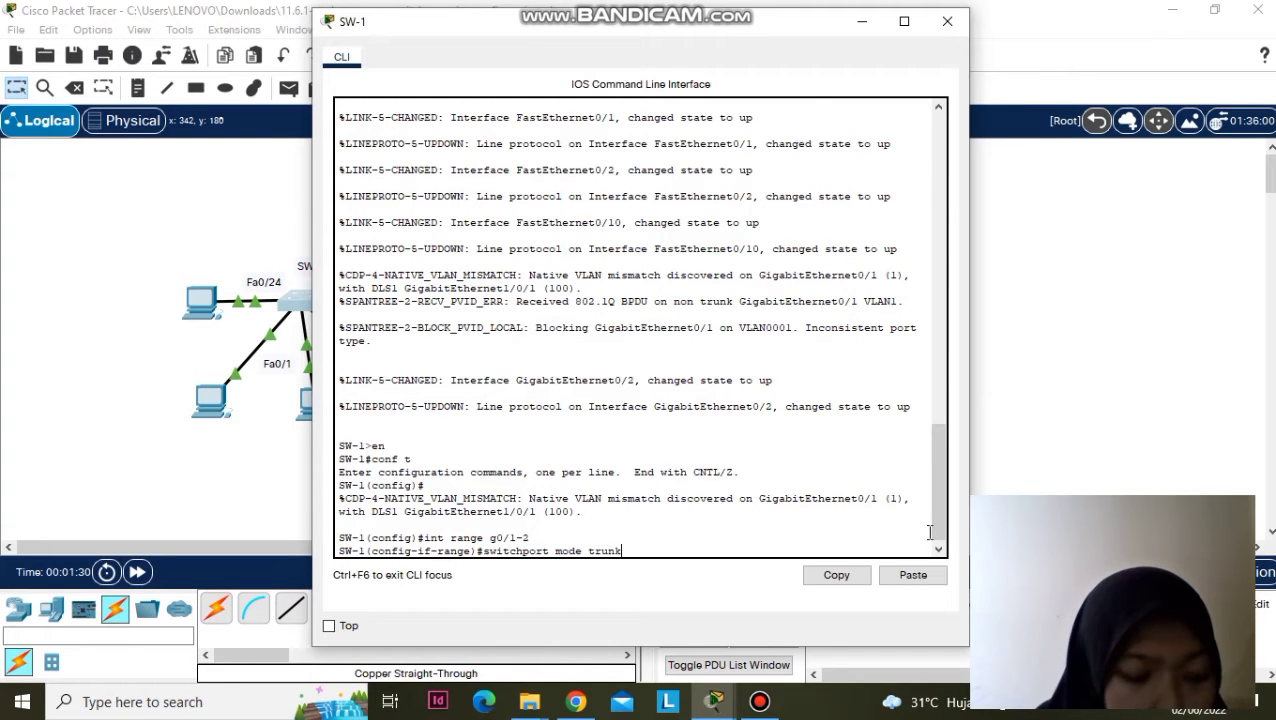
{"action": "key", "text": "Return"}
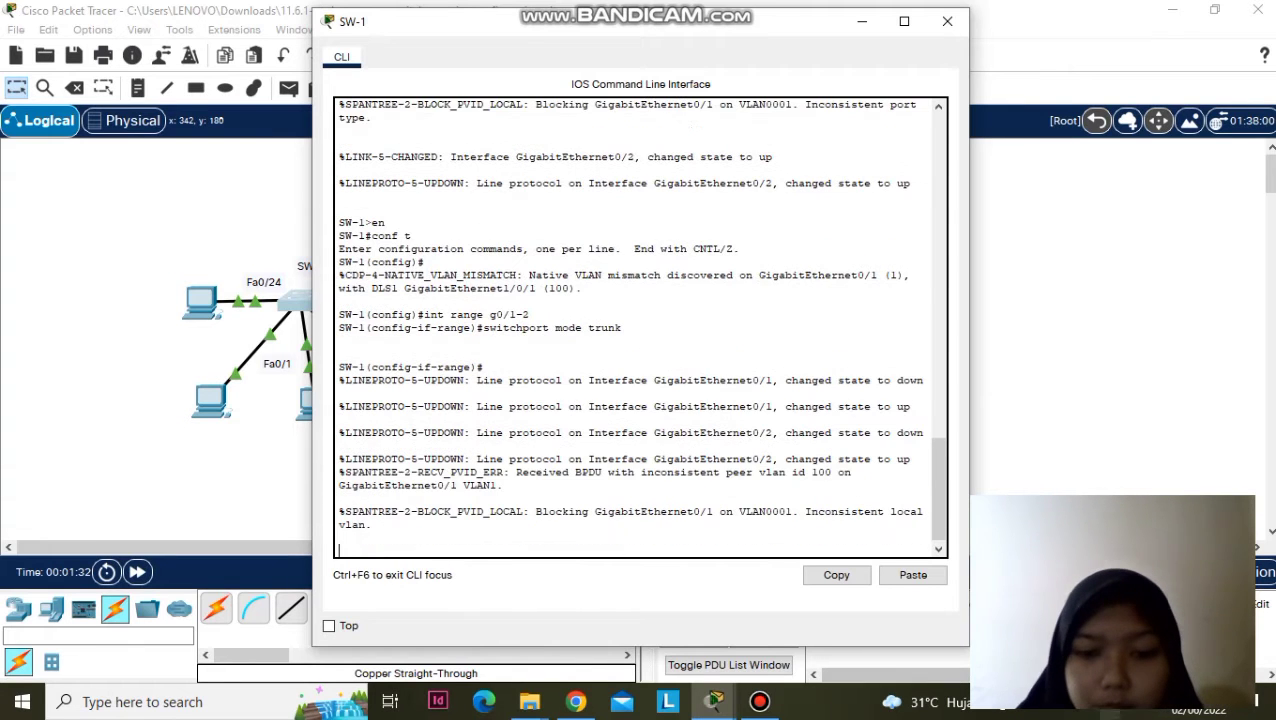
- Open SW-2's CLI and enter global configuration mode with 'en' and 'conf t'
{"action": "left_click", "coordinate": [862, 21]}
{"action": "left_click", "coordinate": [558, 297]}
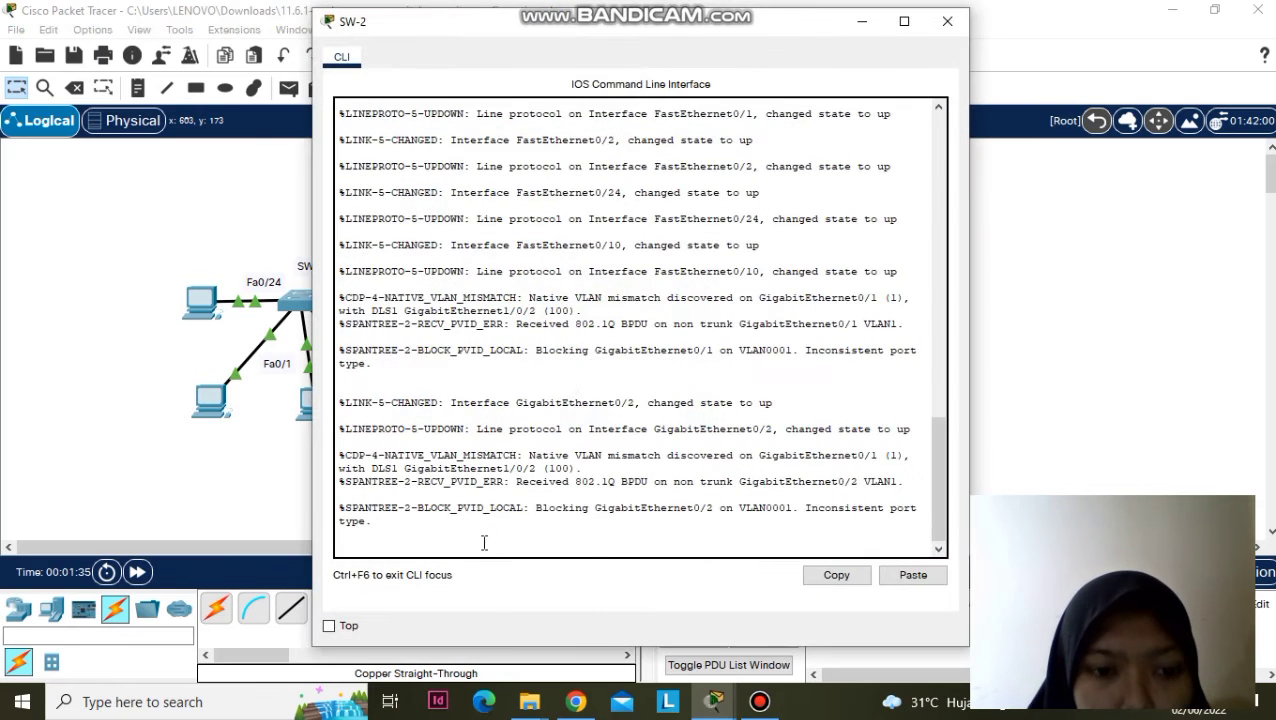
{"action": "key", "text": "Return"}
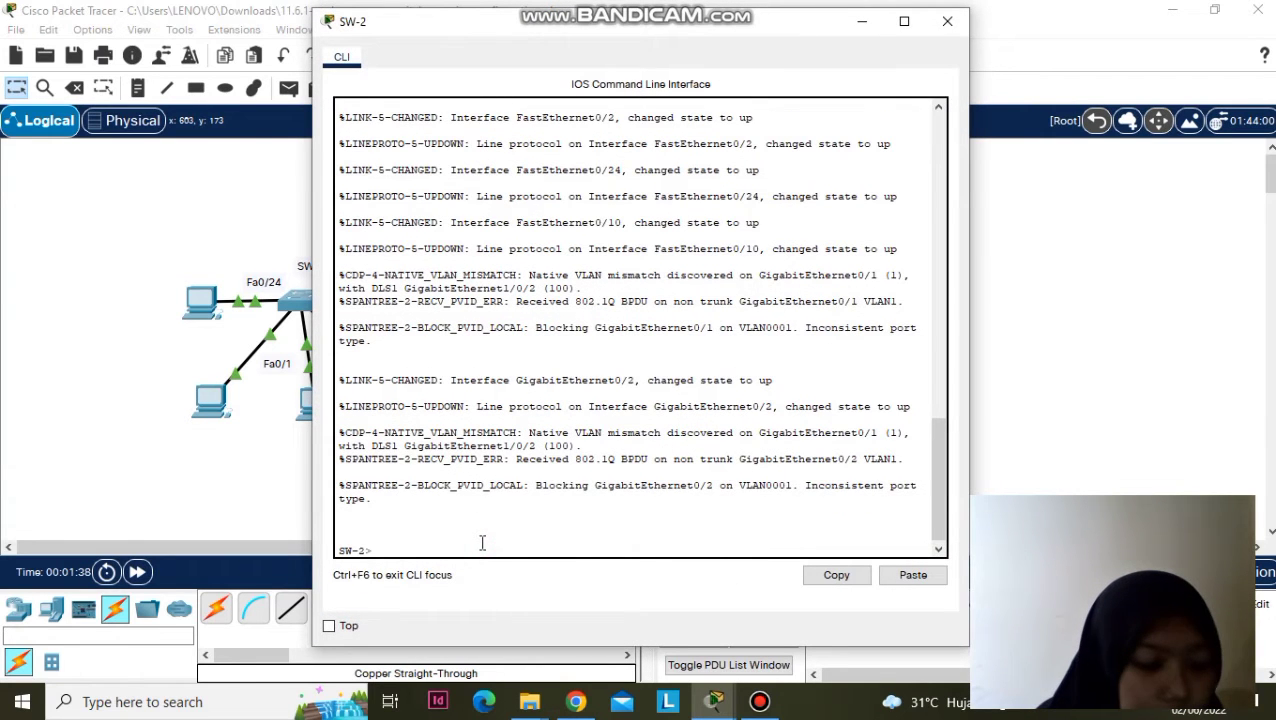
{"action": "type", "text": "e"}
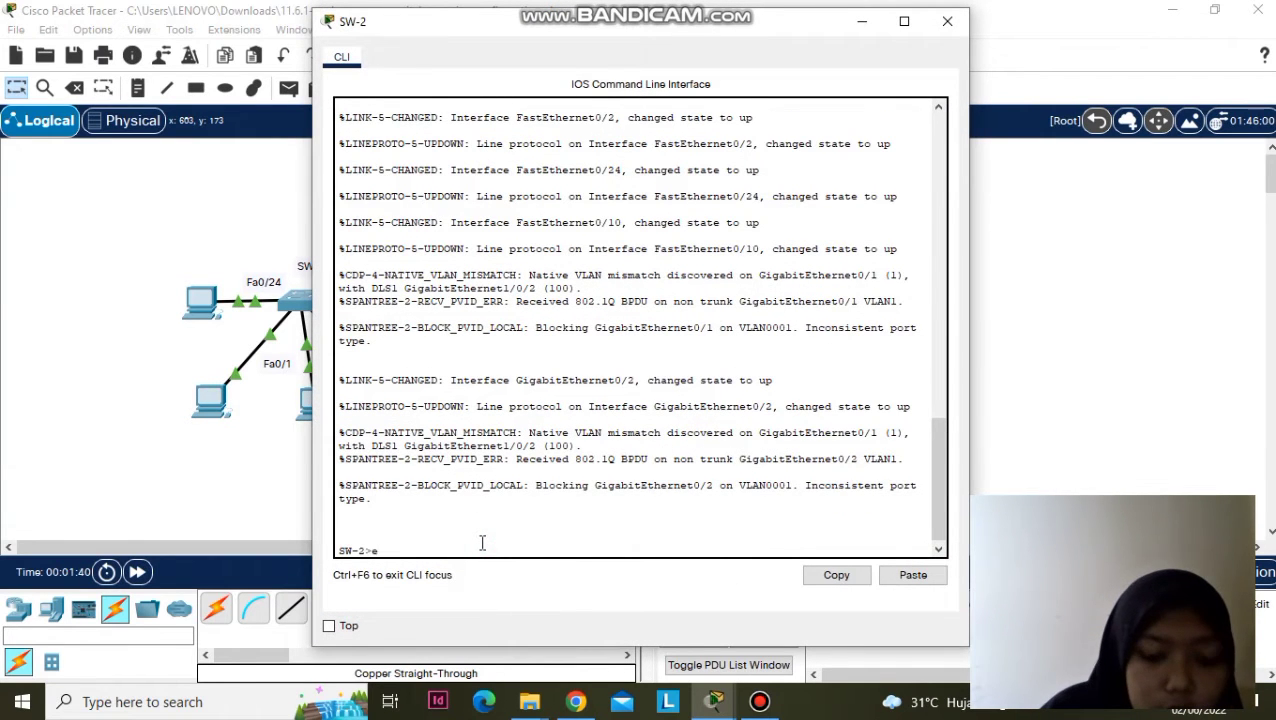
{"action": "type", "text": "n"}
{"action": "key", "text": "Return"}
{"action": "type", "text": "conf"}
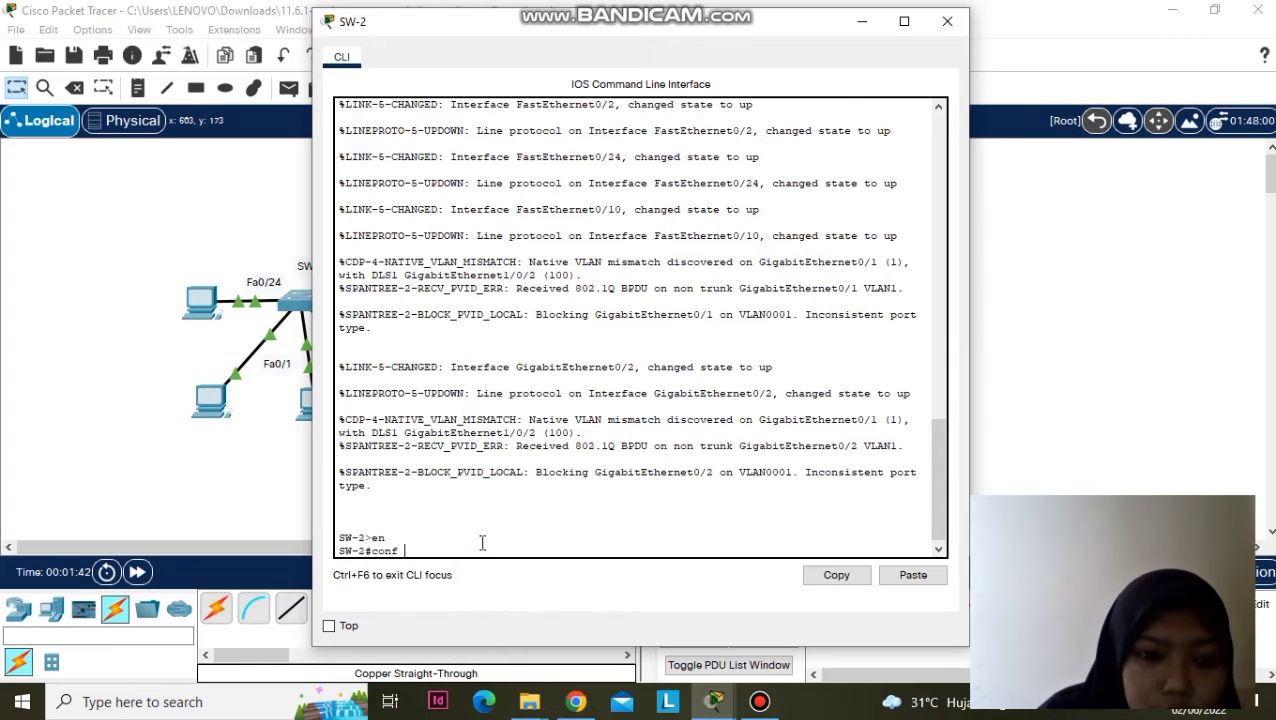
{"action": "type", "text": " t"}
{"action": "key", "text": "Return"}
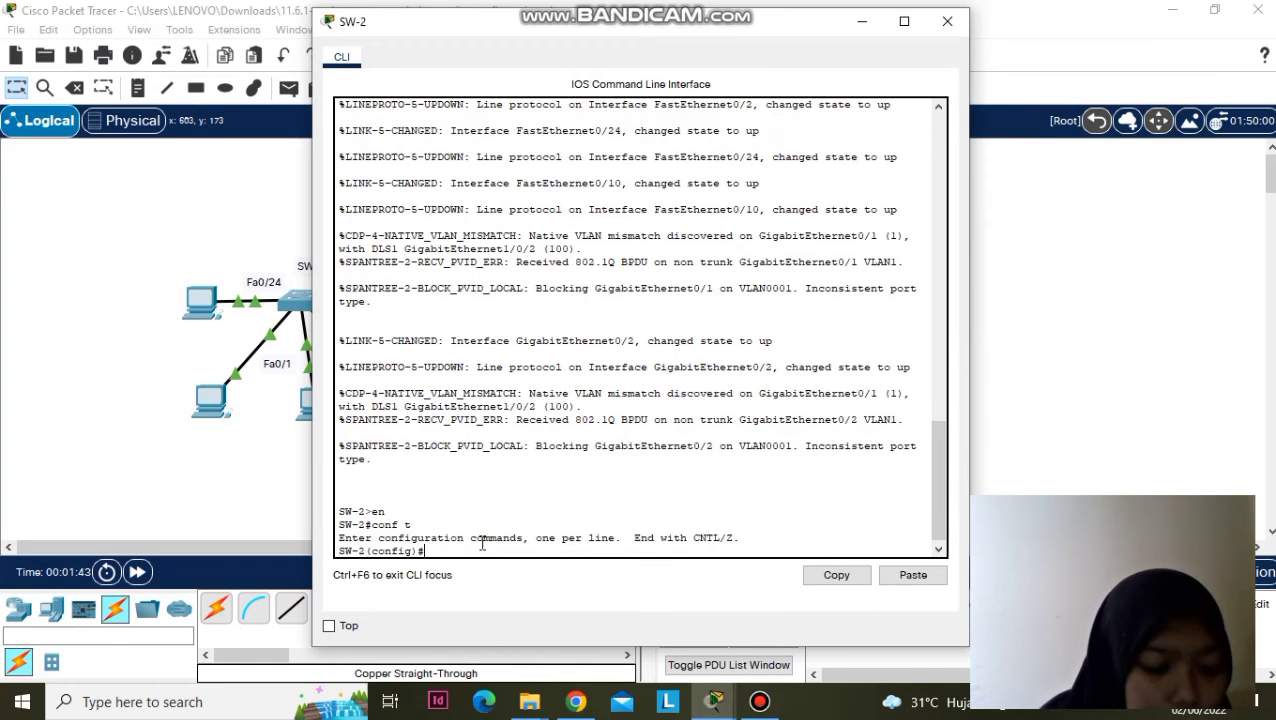
- Select 'int range g0/1-2' on SW-2 and enter 'switchport mode trunk'
{"action": "type", "text": "int range g"}
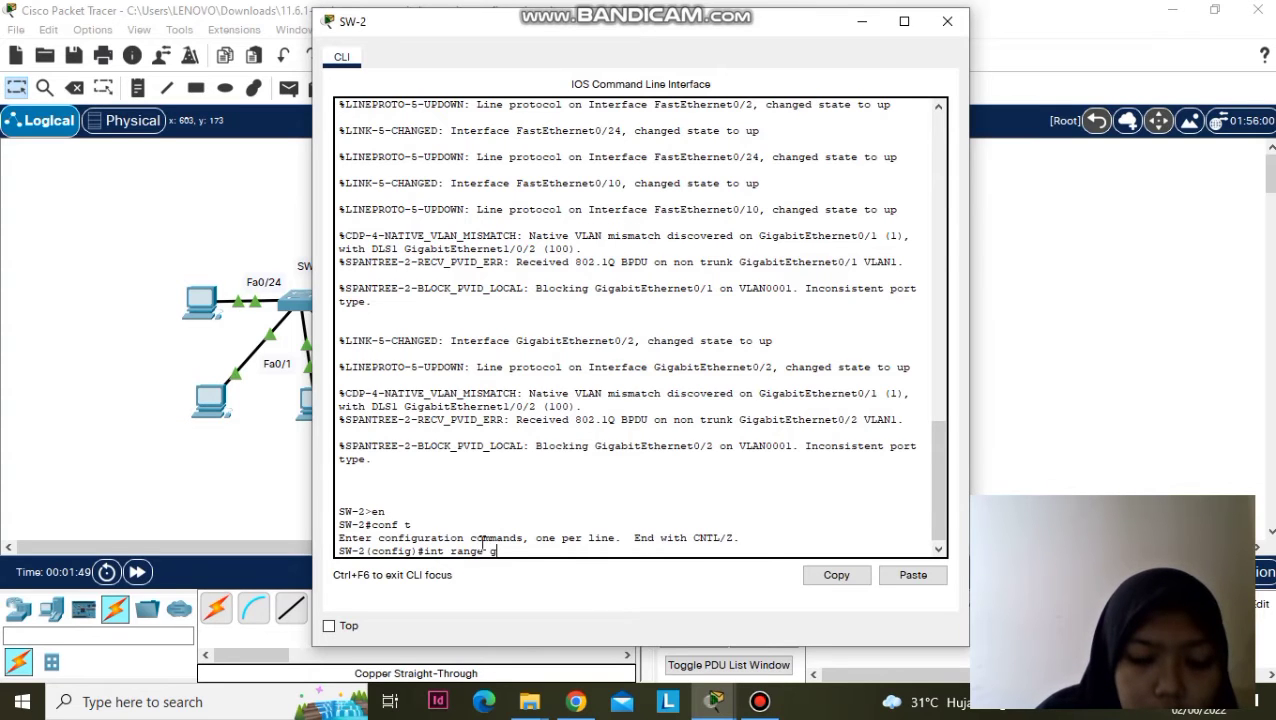
{"action": "type", "text": "0/1-"}
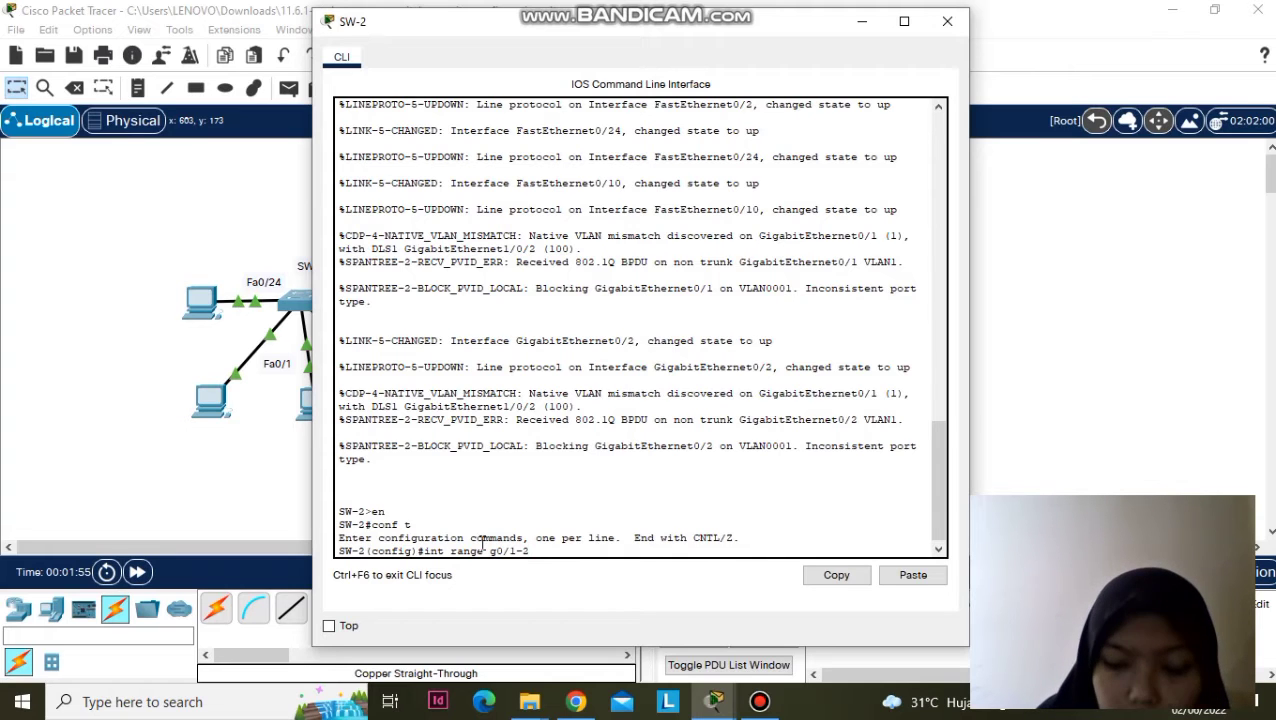
{"action": "type", "text": "2"}
{"action": "key", "text": "Return"}
{"action": "type", "text": "switchport"}
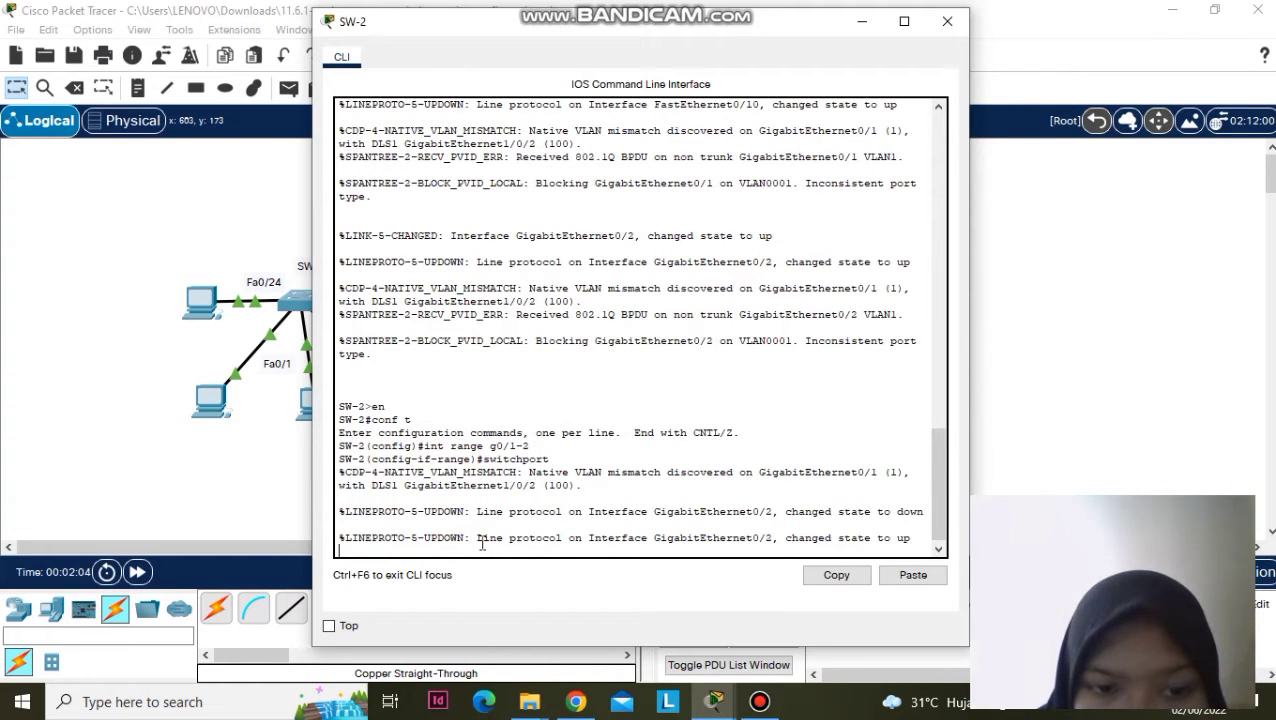
{"action": "key", "text": "Return"}
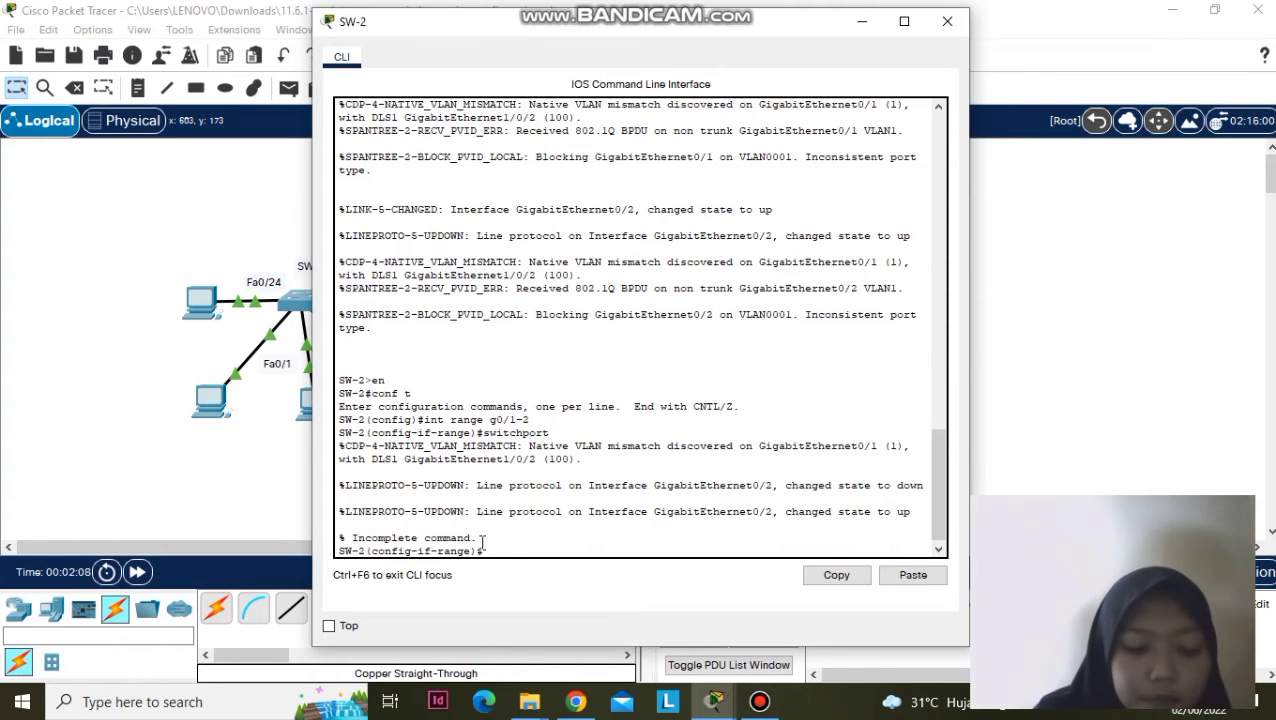
{"action": "left_click", "coordinate": [776, 703]}
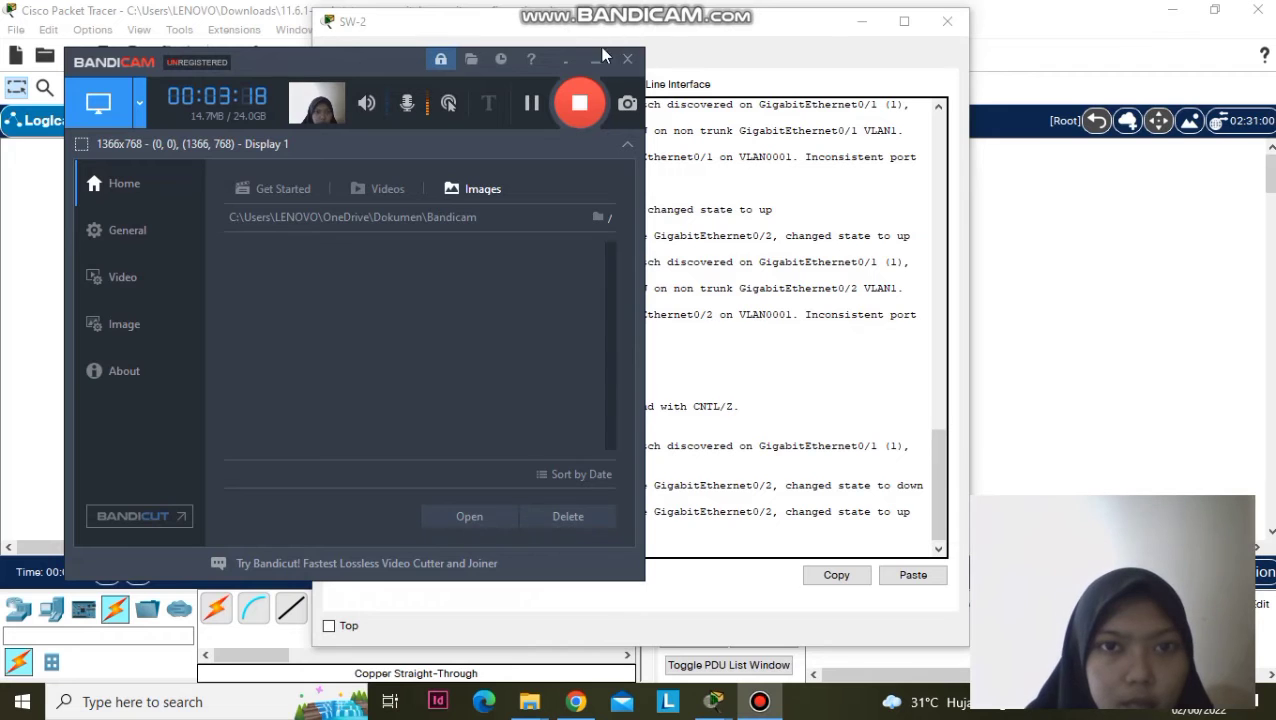
{"action": "left_click", "coordinate": [598, 58]}
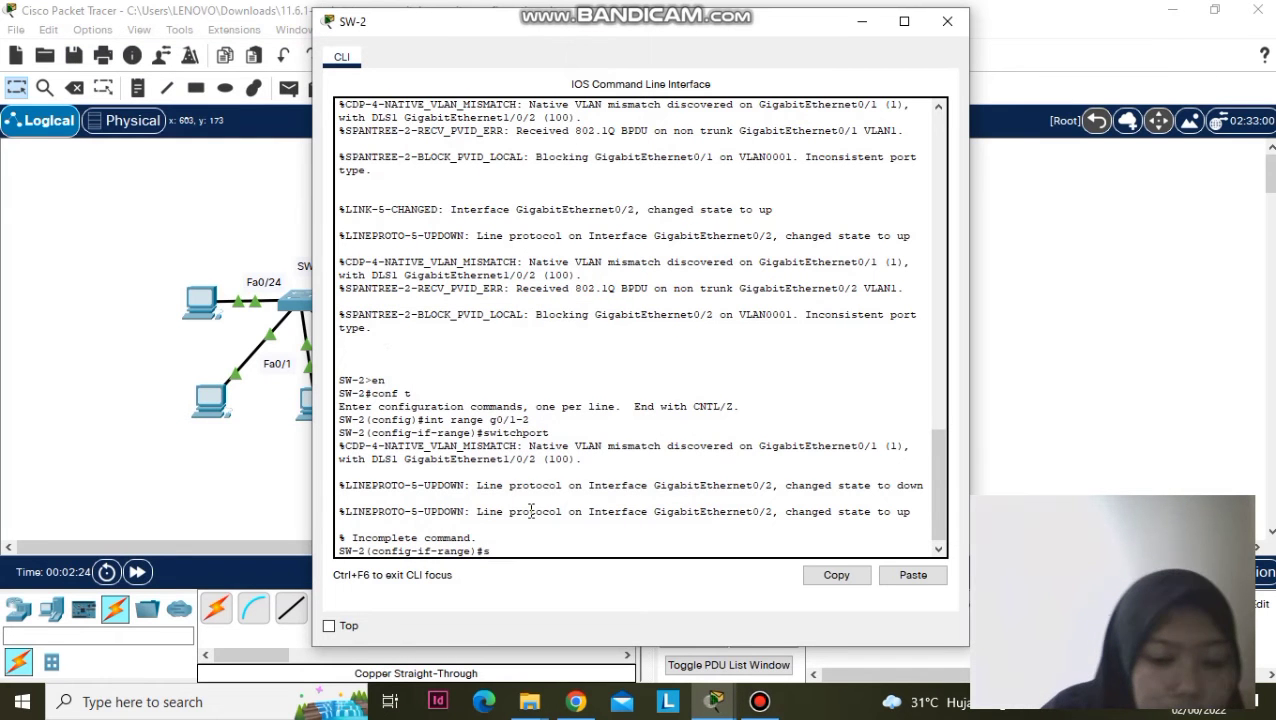
{"action": "type", "text": "itchport mode t"}
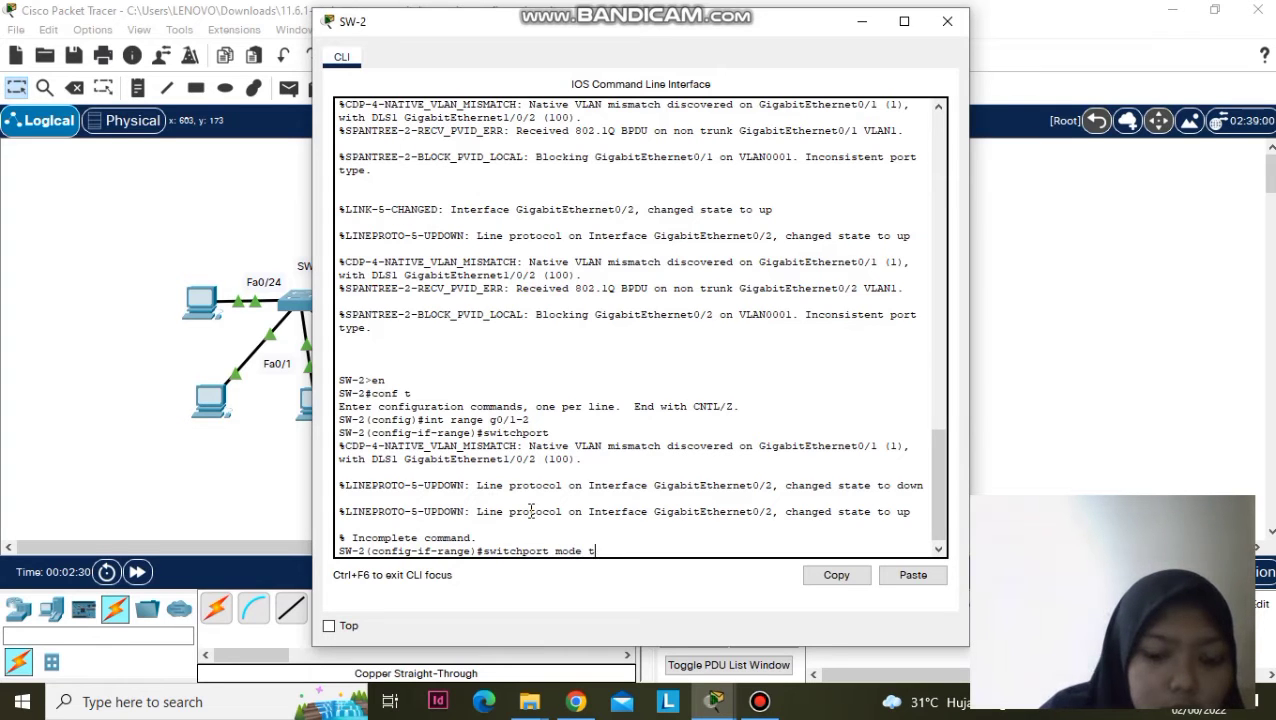
{"action": "type", "text": "runk"}
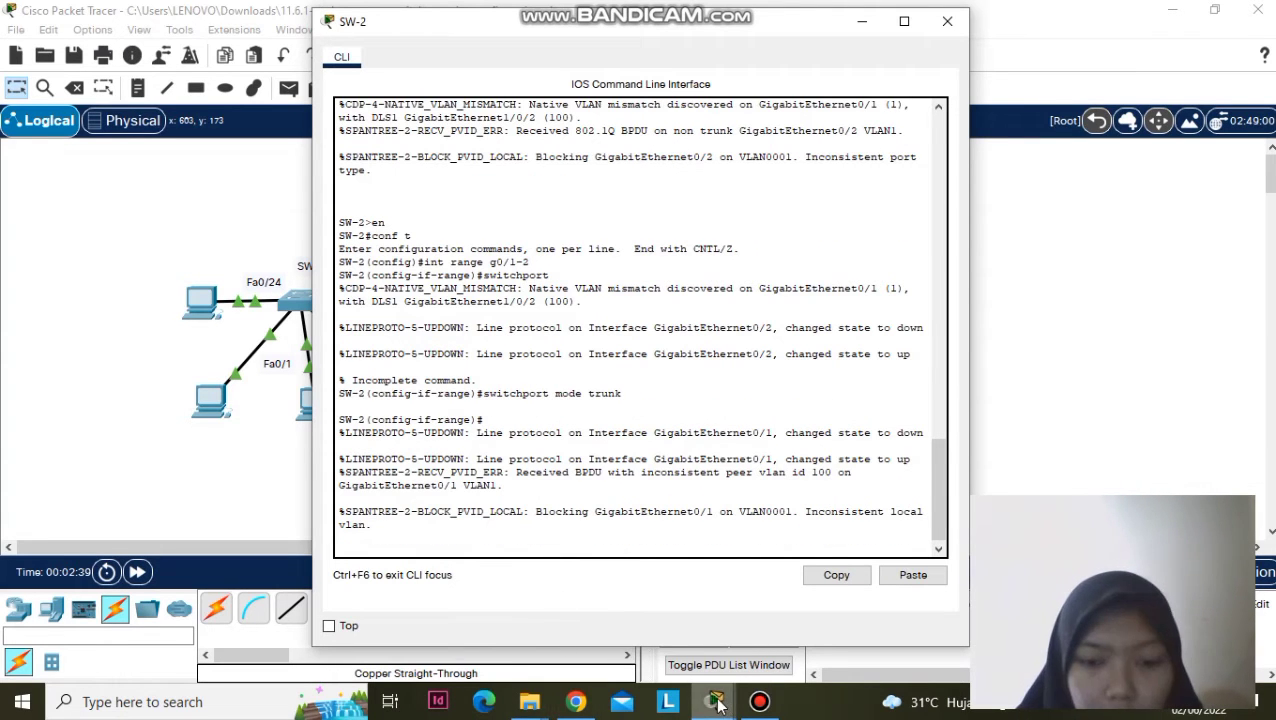
- On SW-1, list switchport subcommands with 'switchport ?' and locate nonegotiate
{"action": "mouse_move", "coordinate": [720, 705]}
{"action": "left_click", "coordinate": [822, 630]}
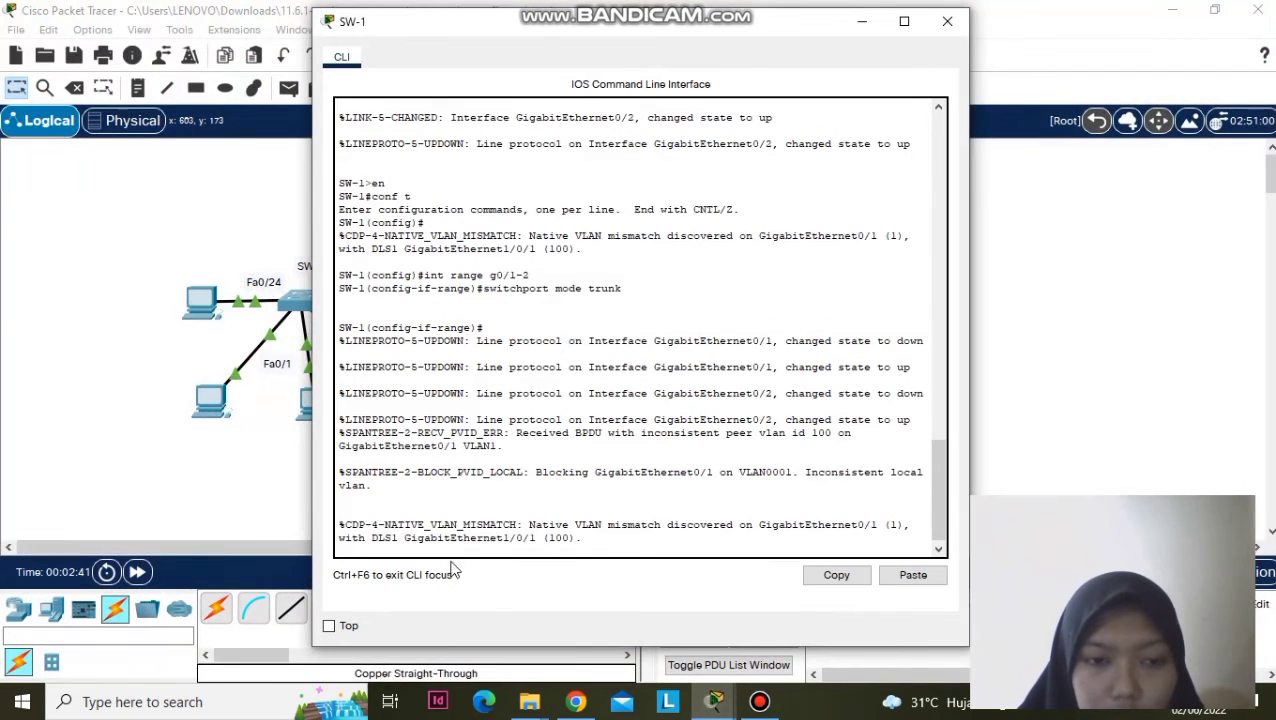
{"action": "key", "text": "Return"}
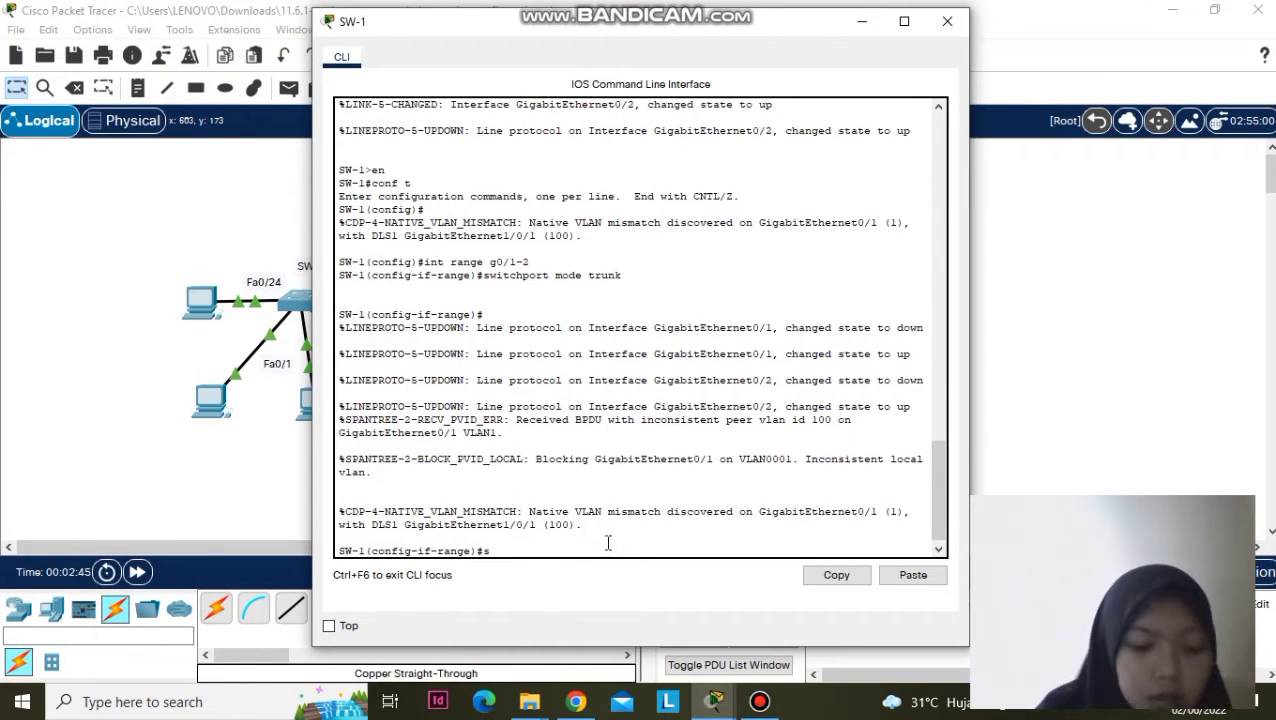
{"action": "type", "text": "switchpor"}
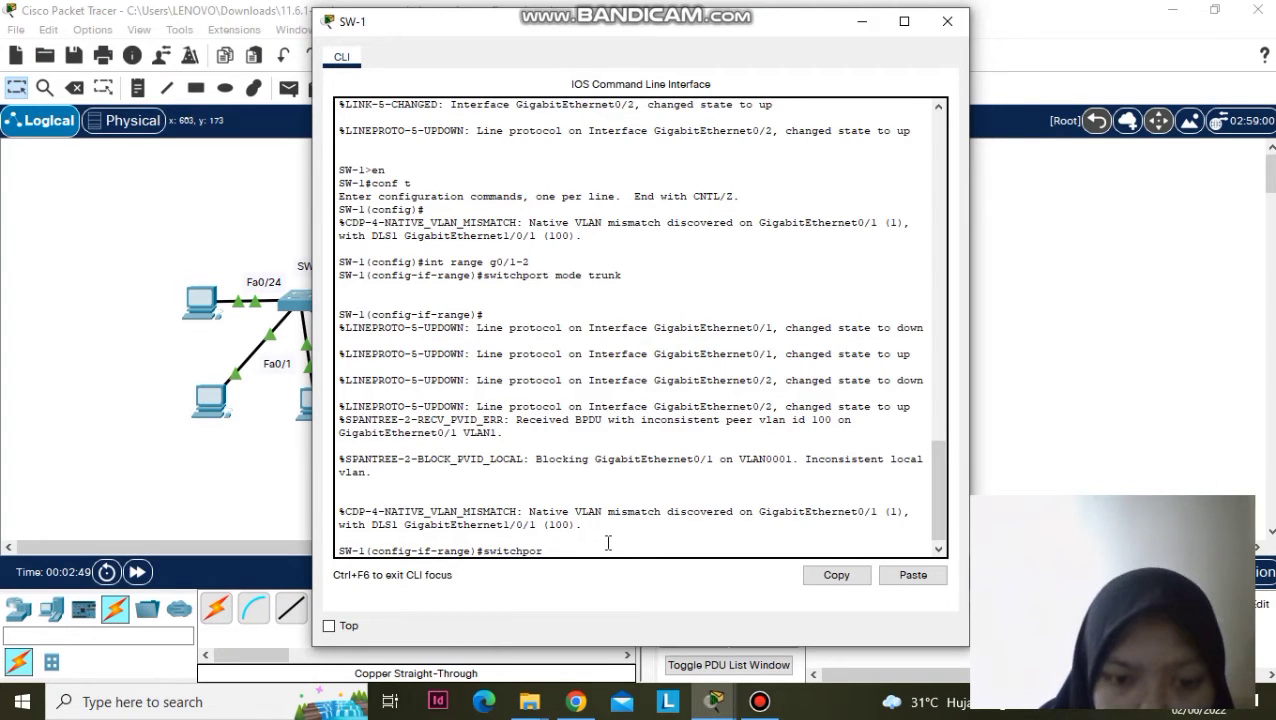
{"action": "type", "text": "t "}
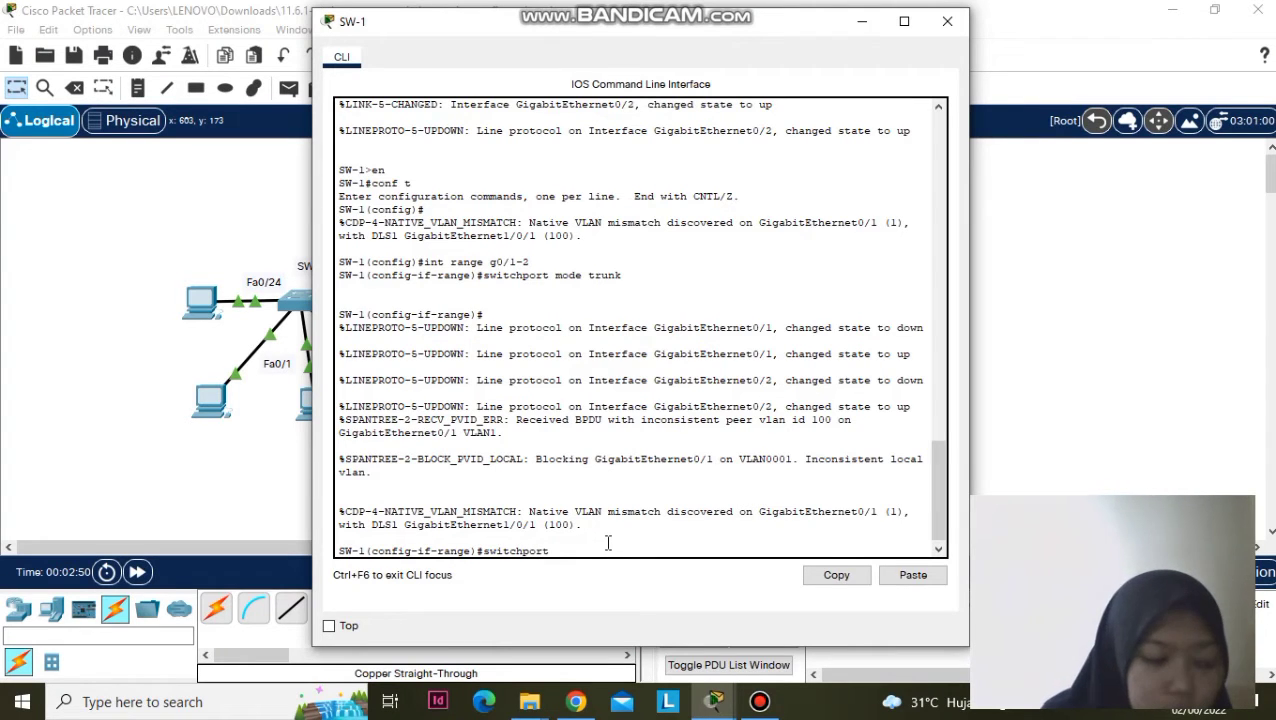
{"action": "type", "text": "?"}
{"action": "key", "text": "Return"}
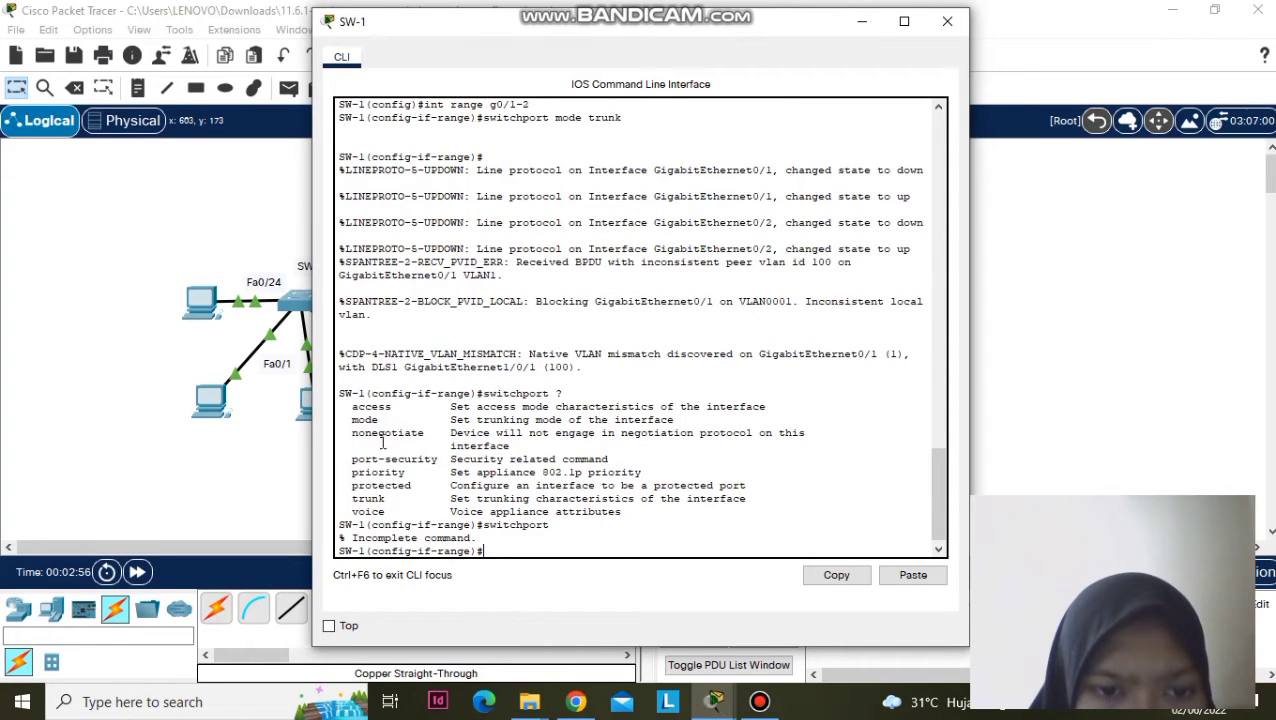
{"action": "left_click_drag", "start_coordinate": [347, 433], "coordinate": [429, 433]}
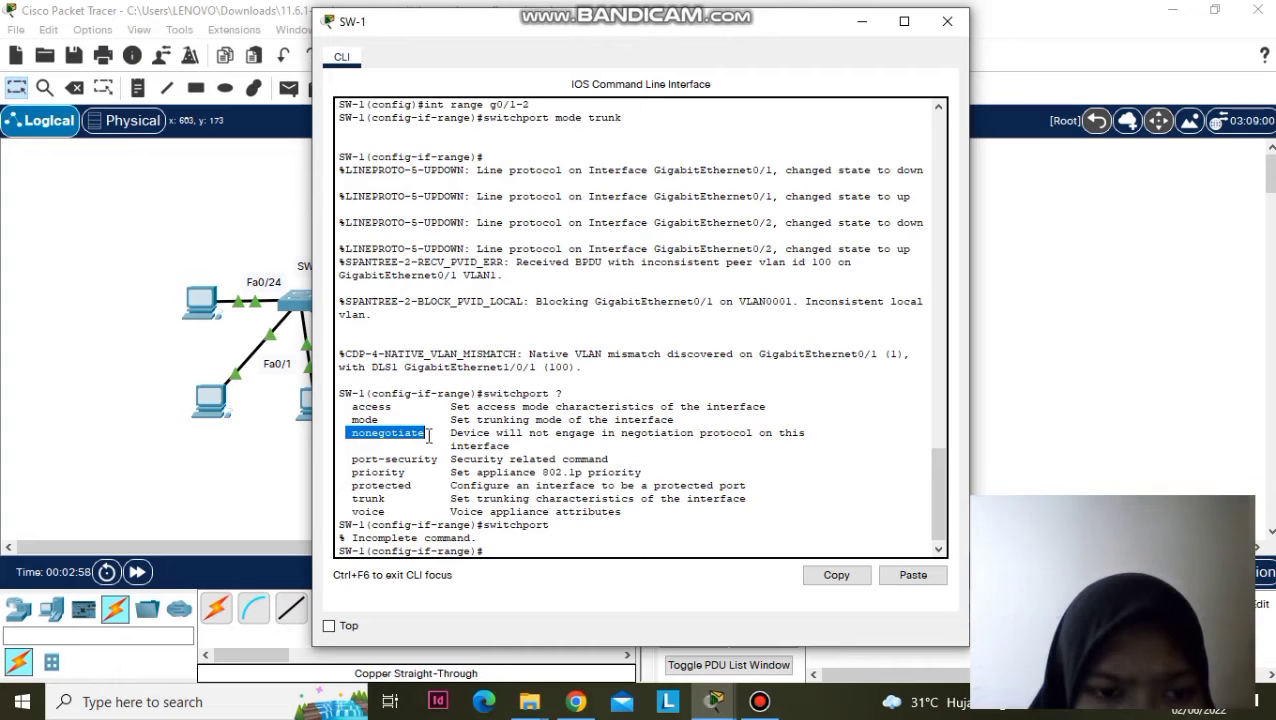
{"action": "left_click", "coordinate": [504, 549]}
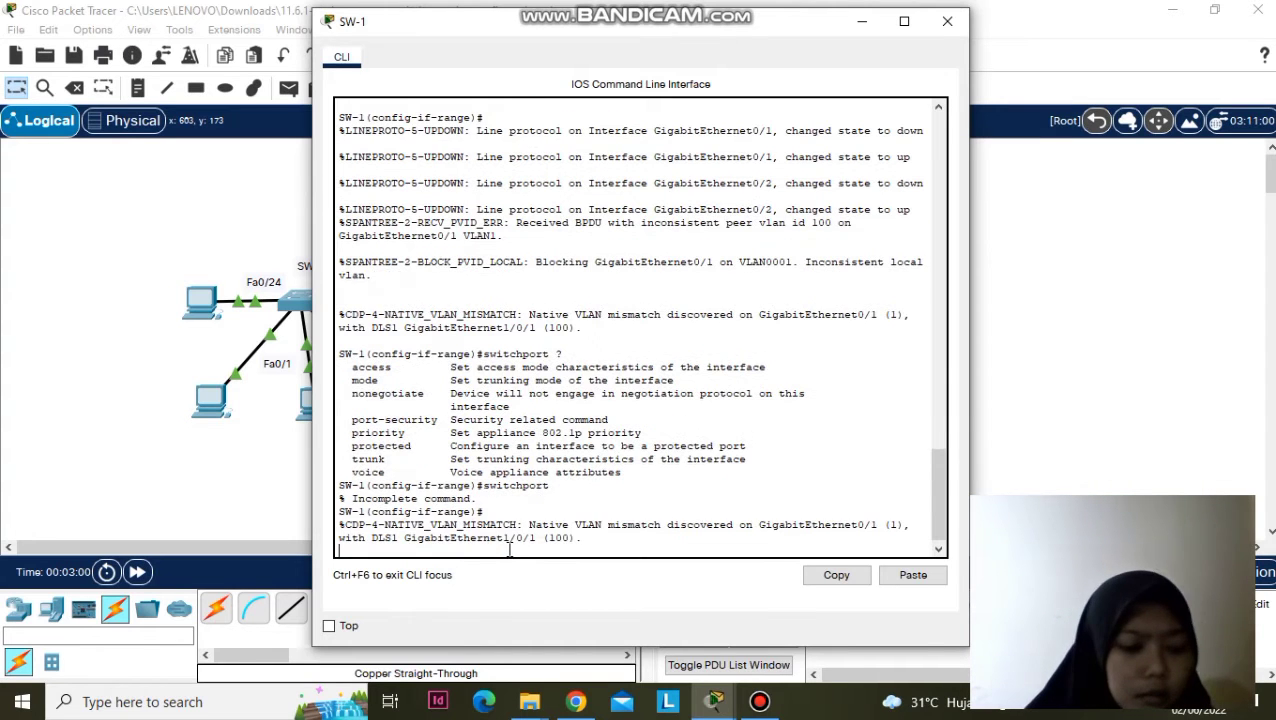
- Apply 'switchport nonegotiate' to SW-1's G0/1-2 range
{"action": "key", "text": "Return"}
{"action": "type", "text": "switc"}
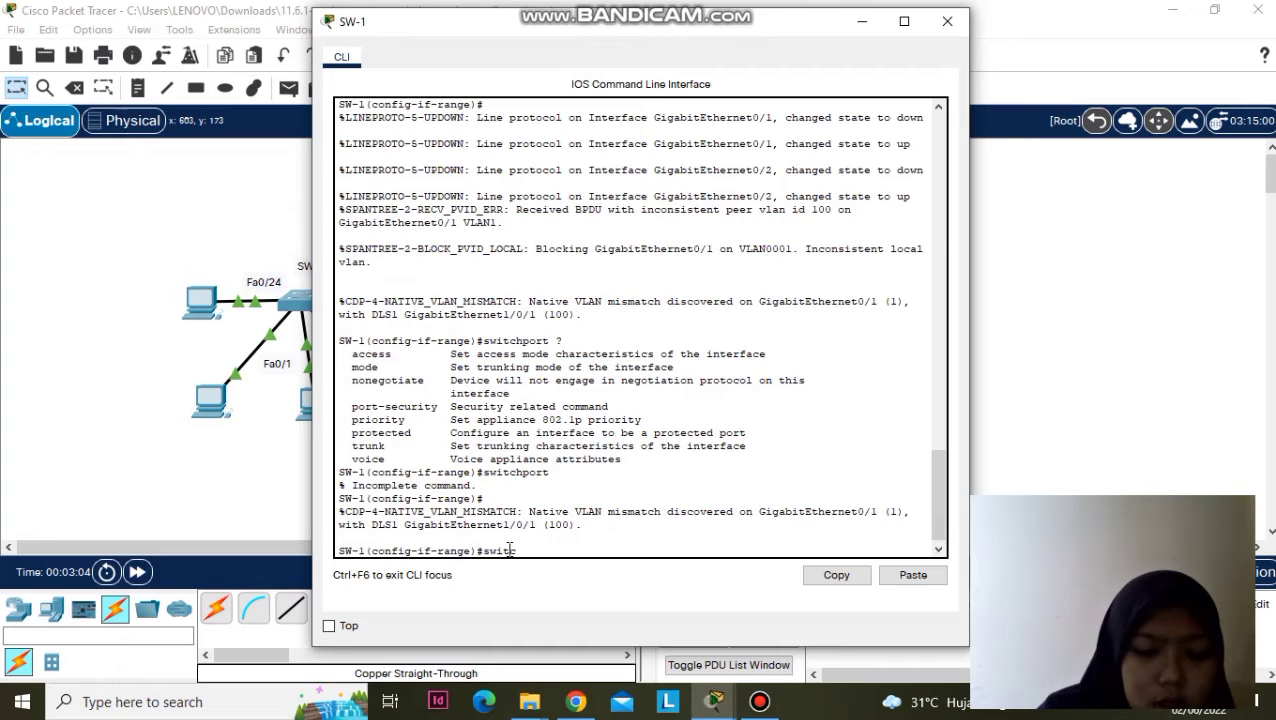
{"action": "type", "text": "hp"}
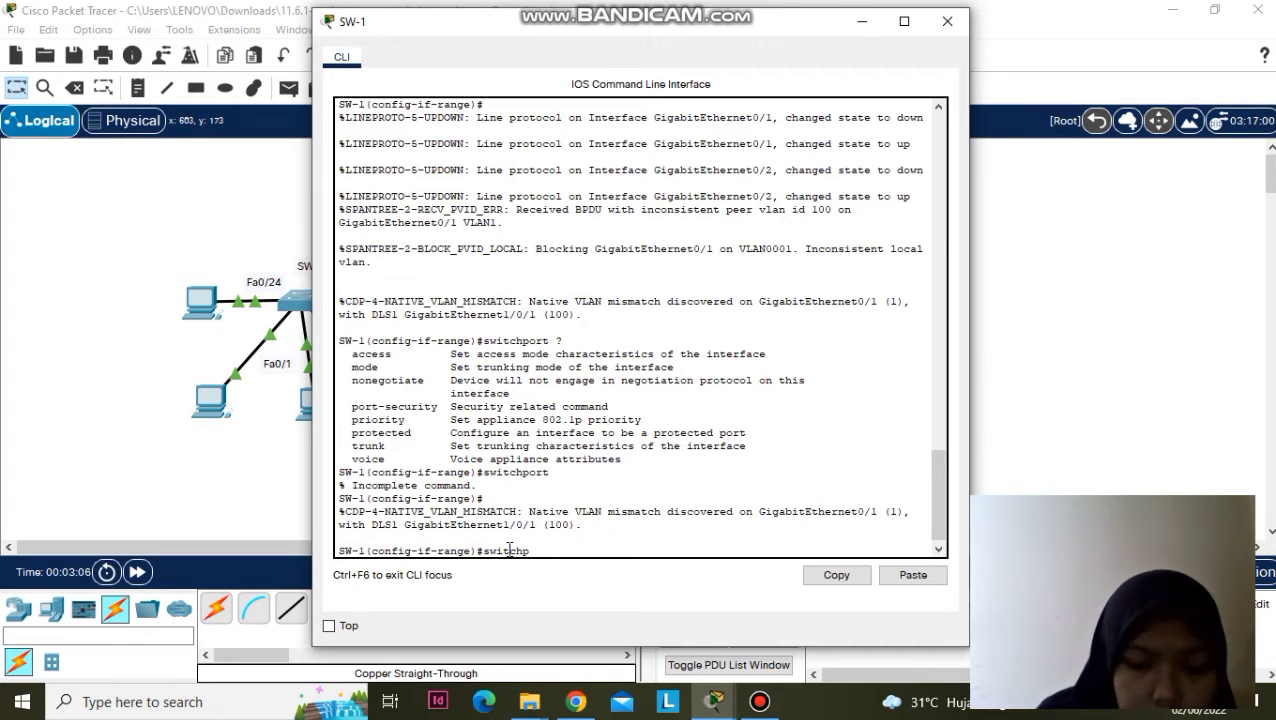
{"action": "type", "text": "ort no"}
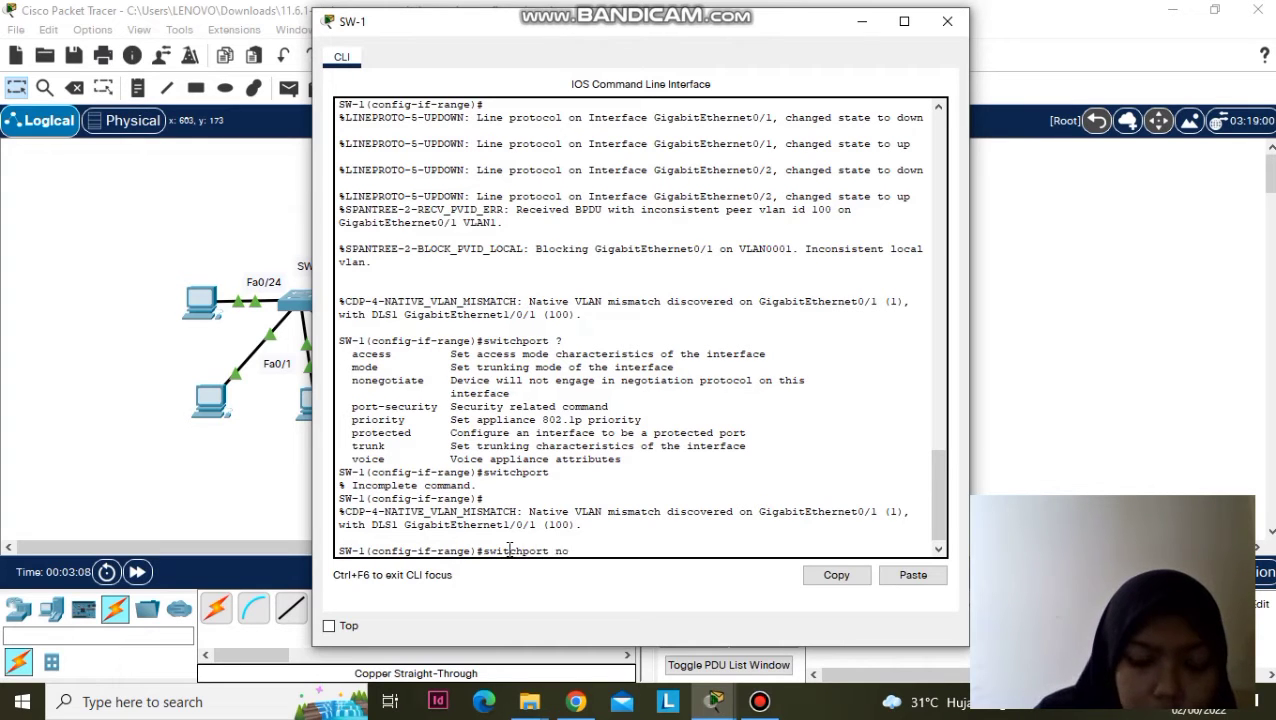
{"action": "type", "text": "negoti"}
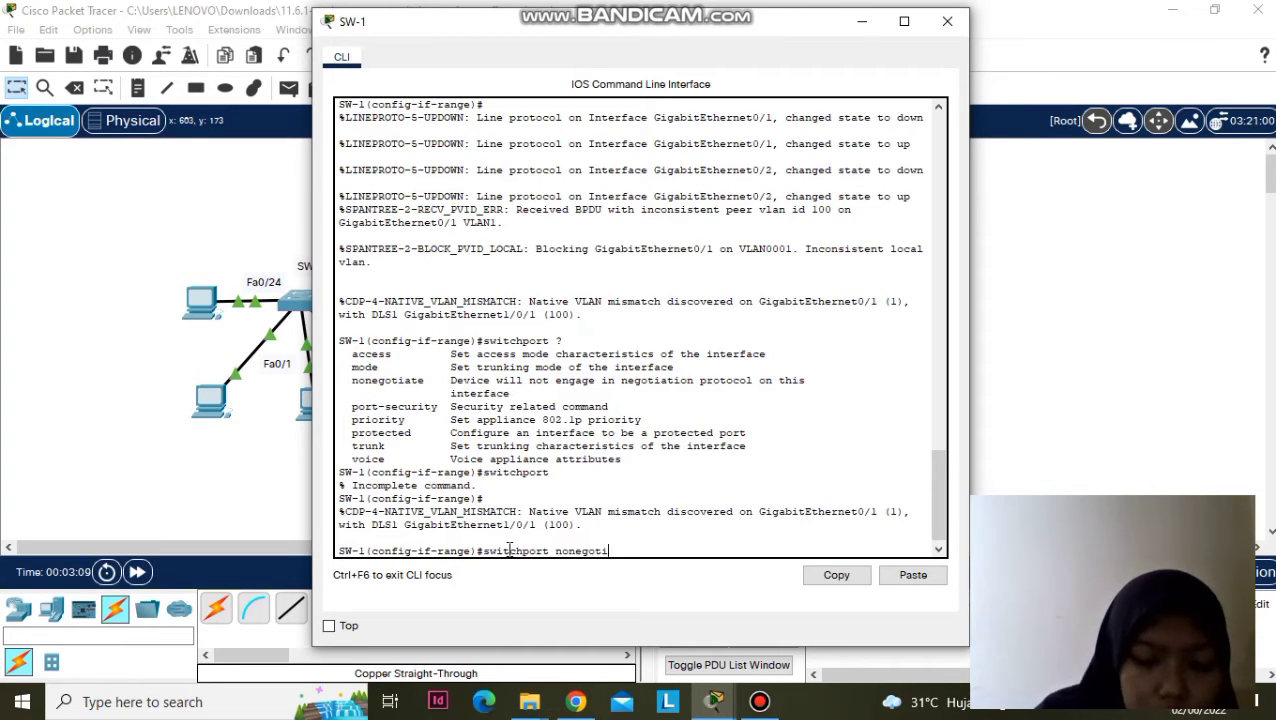
{"action": "type", "text": "ate"}
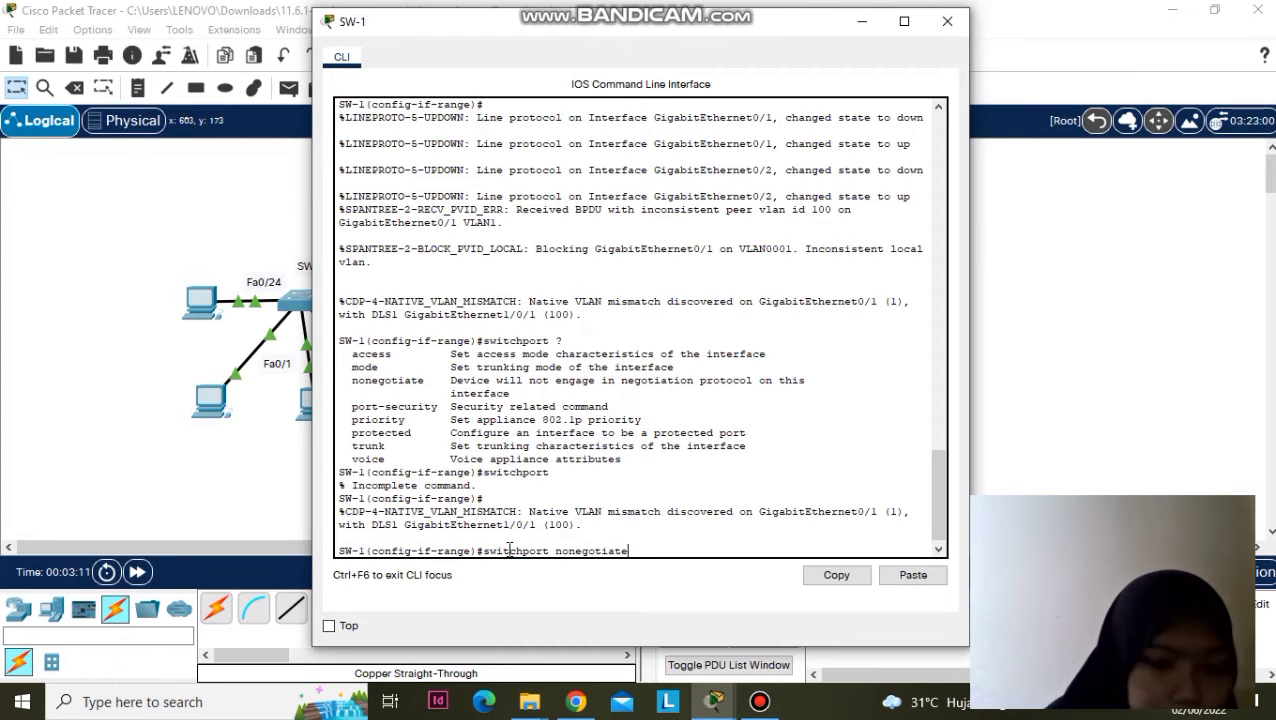
{"action": "key", "text": "Return"}
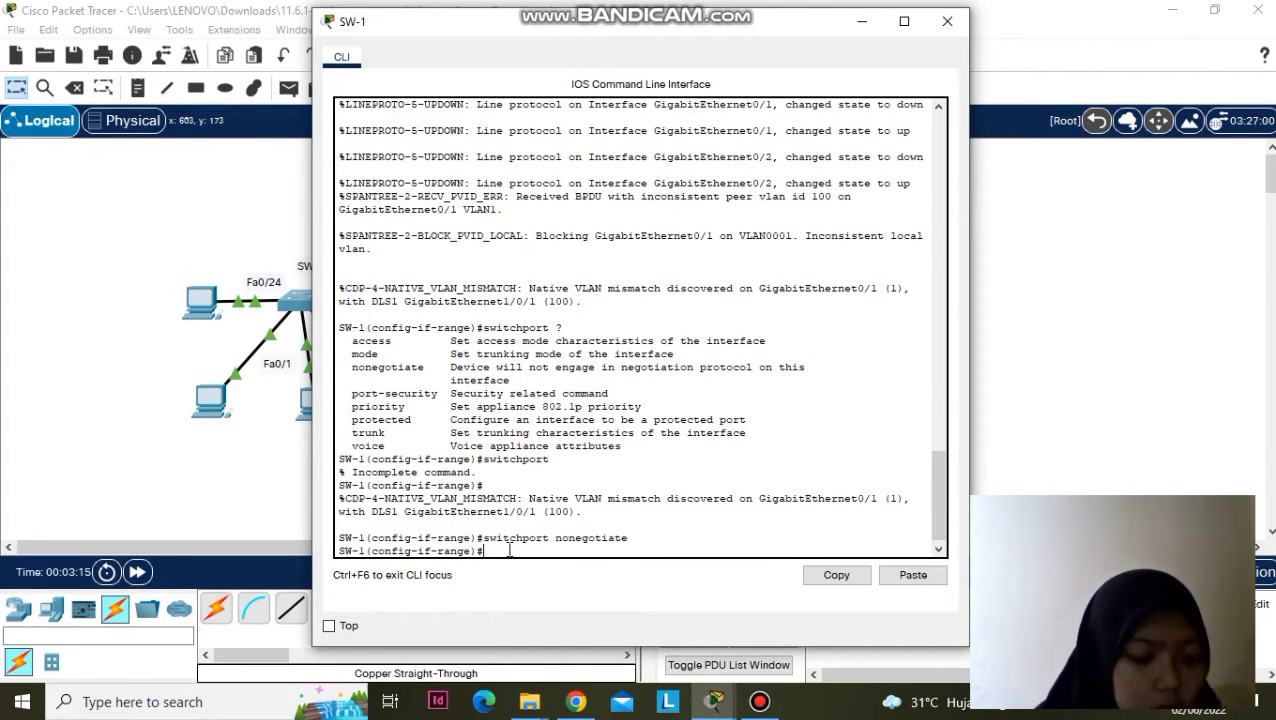
{"action": "left_click", "coordinate": [713, 702]}
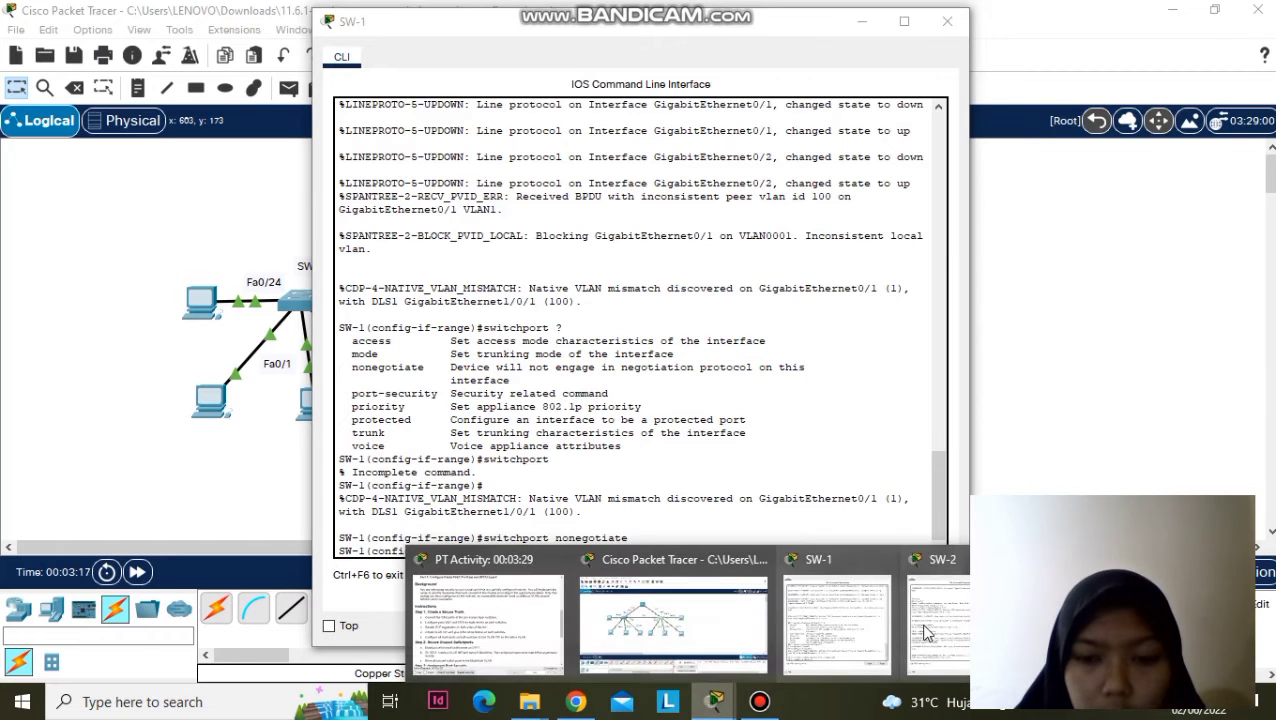
- Apply 'switchport nonegotiate' on SW-2's uplink range, then go back to SW-1's console
{"action": "left_click", "coordinate": [925, 632]}
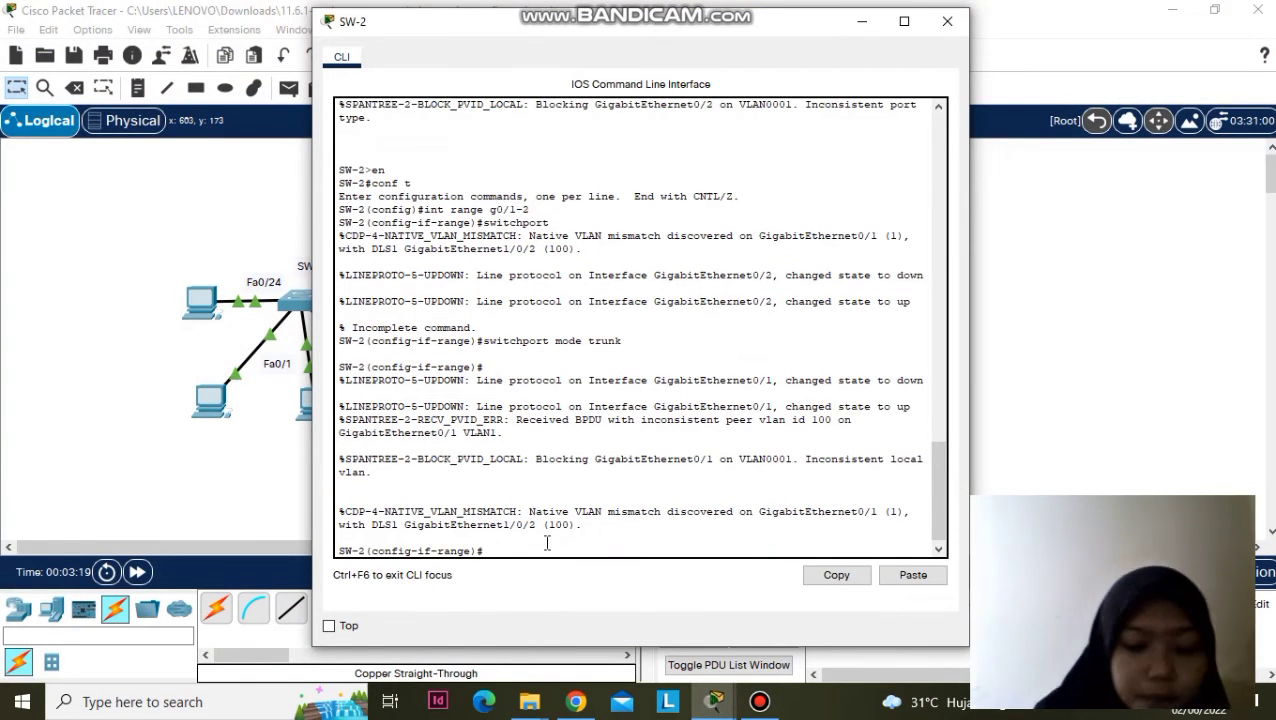
{"action": "type", "text": "switchport nonego"}
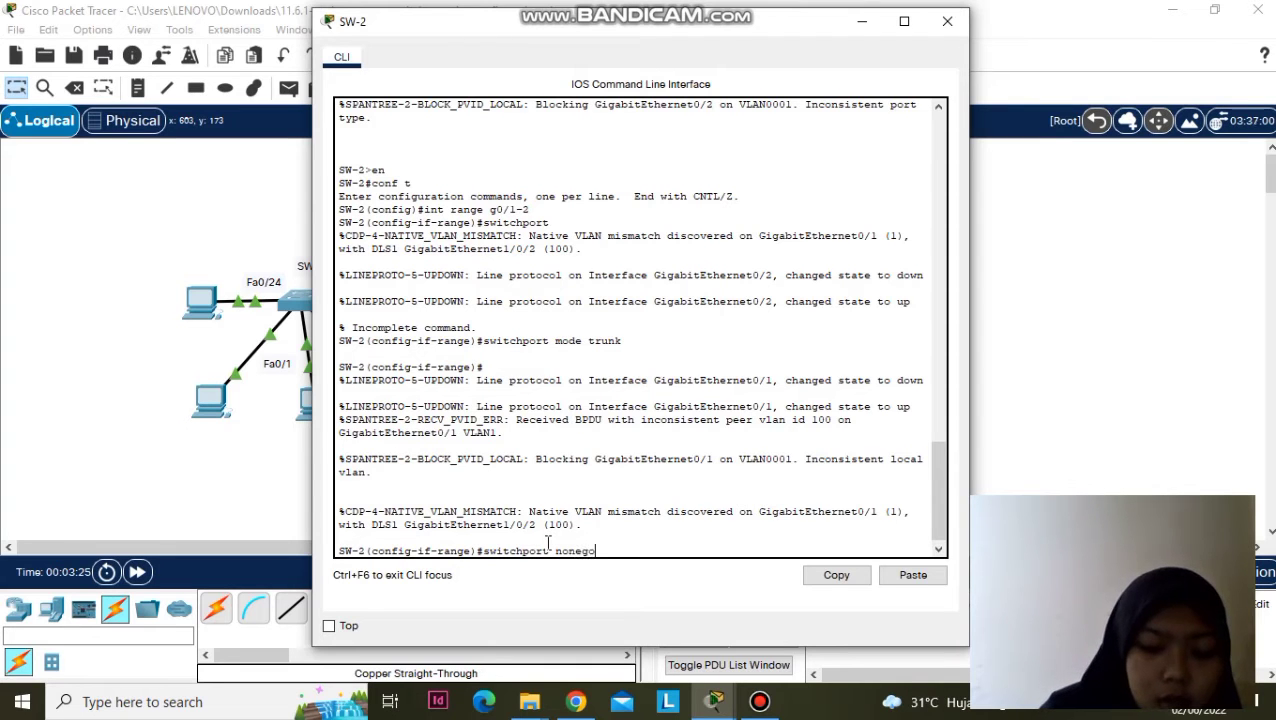
{"action": "type", "text": "tiate"}
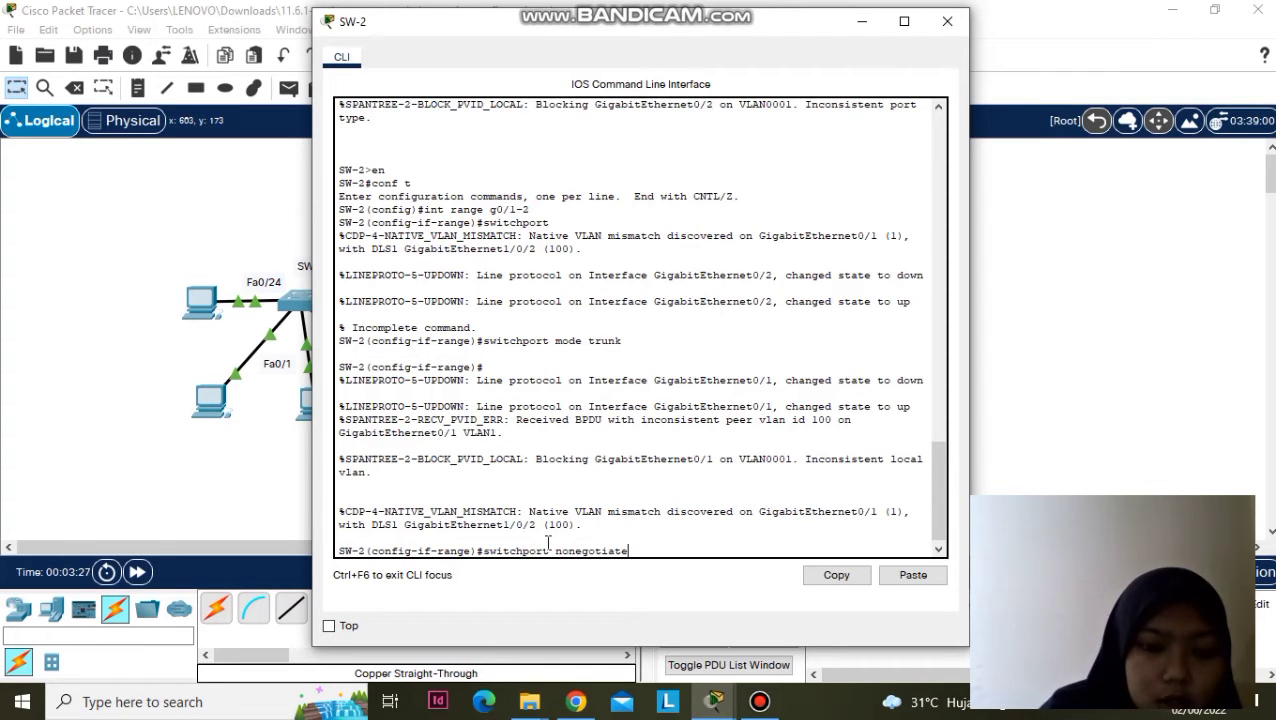
{"action": "key", "text": "Return"}
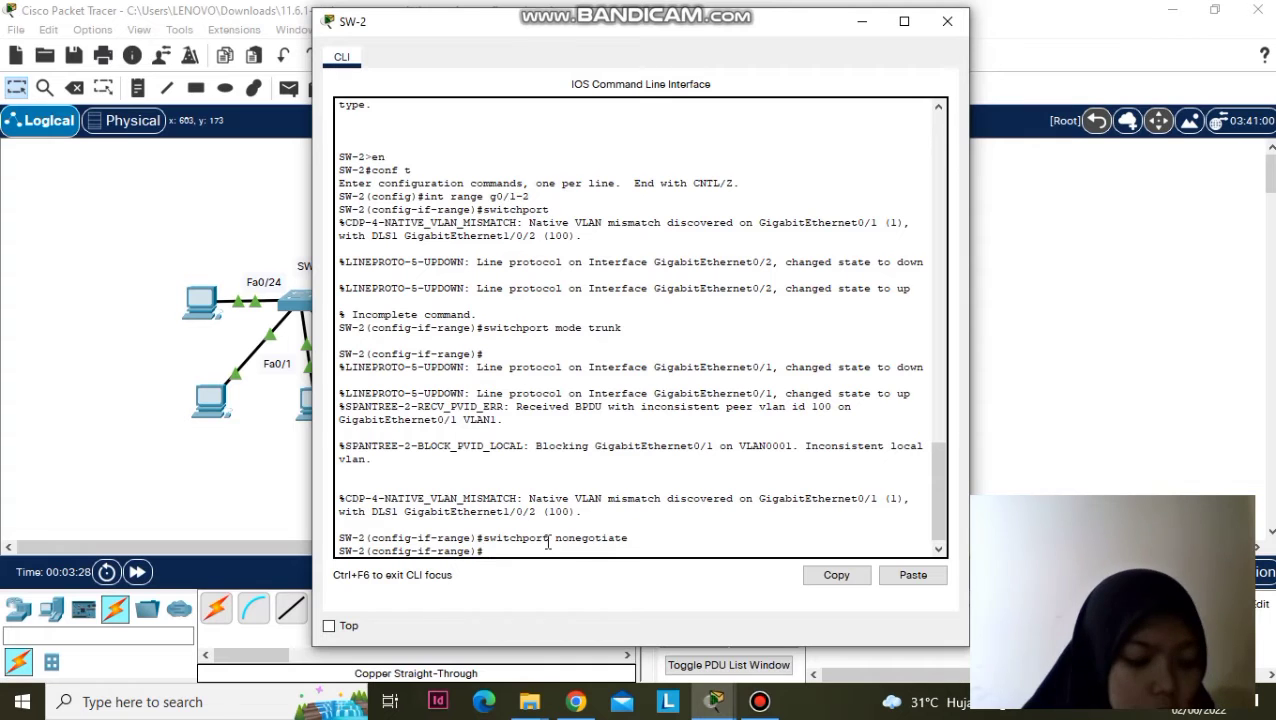
{"action": "mouse_move", "coordinate": [713, 700]}
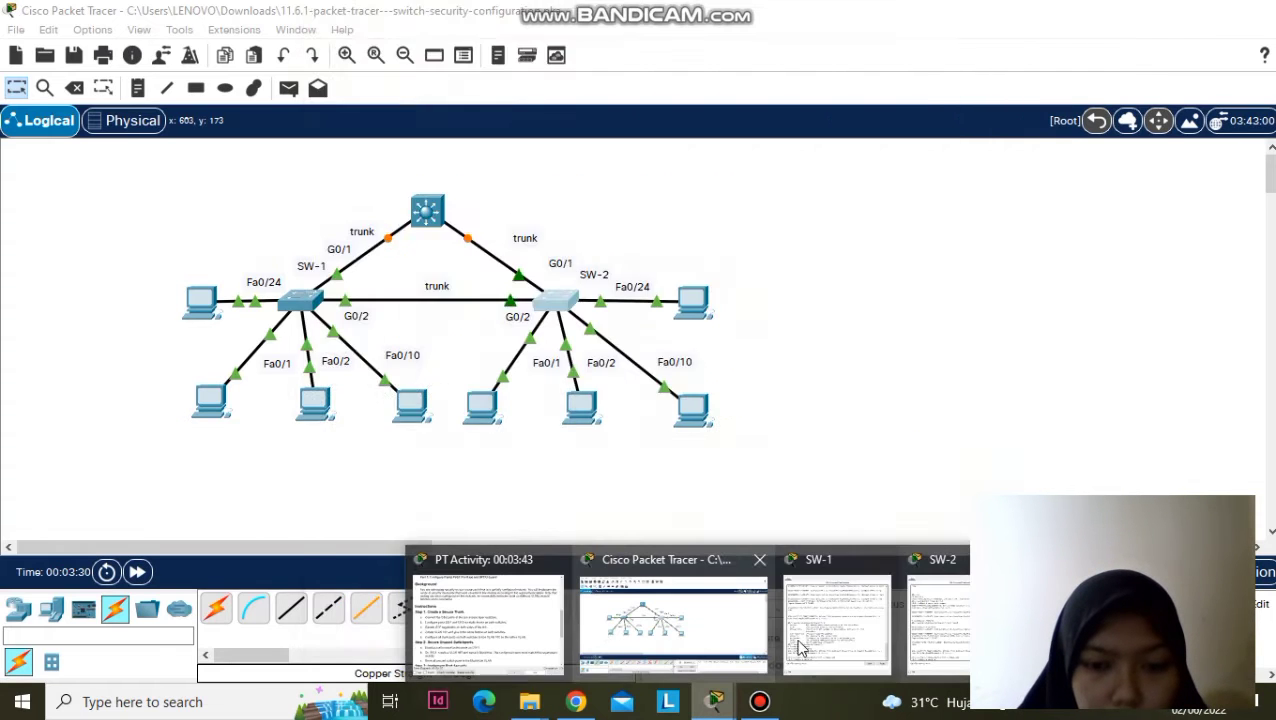
{"action": "left_click", "coordinate": [800, 648]}
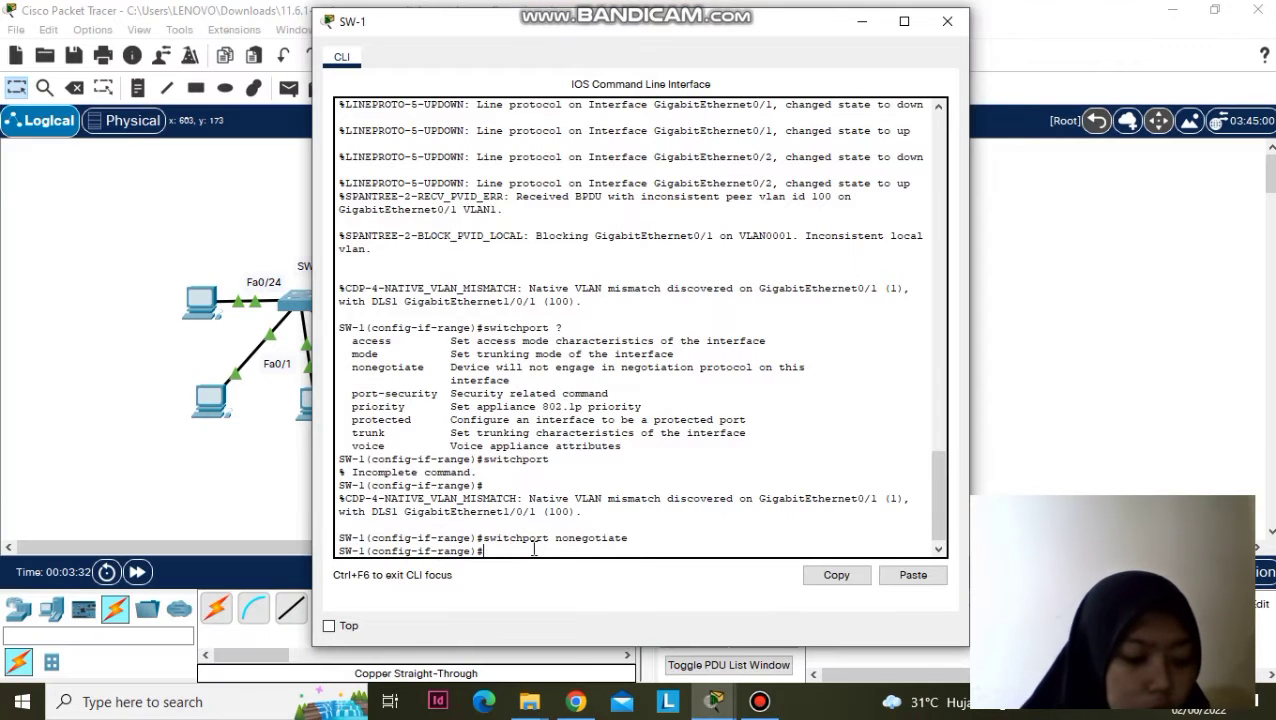
- On SW-1, create VLAN 100 and name it Native
{"action": "type", "text": "vlan 100"}
{"action": "key", "text": "Return"}
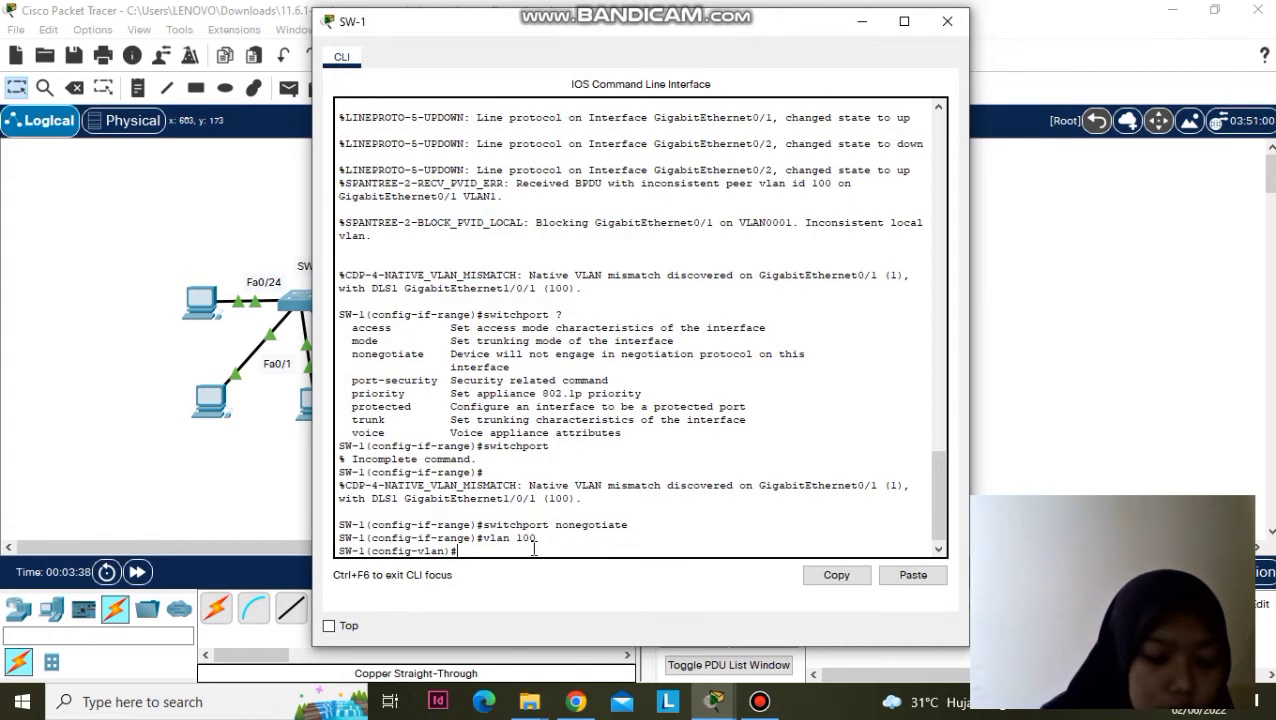
{"action": "type", "text": "na"}
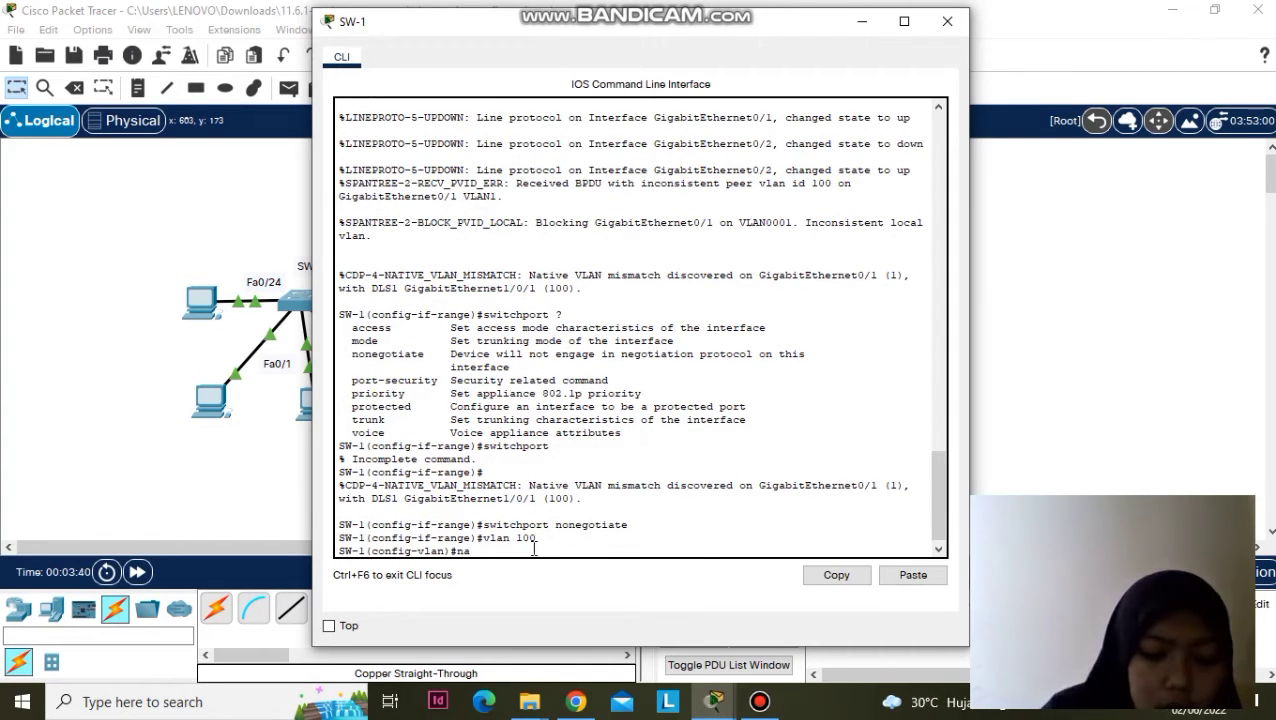
{"action": "type", "text": "me"}
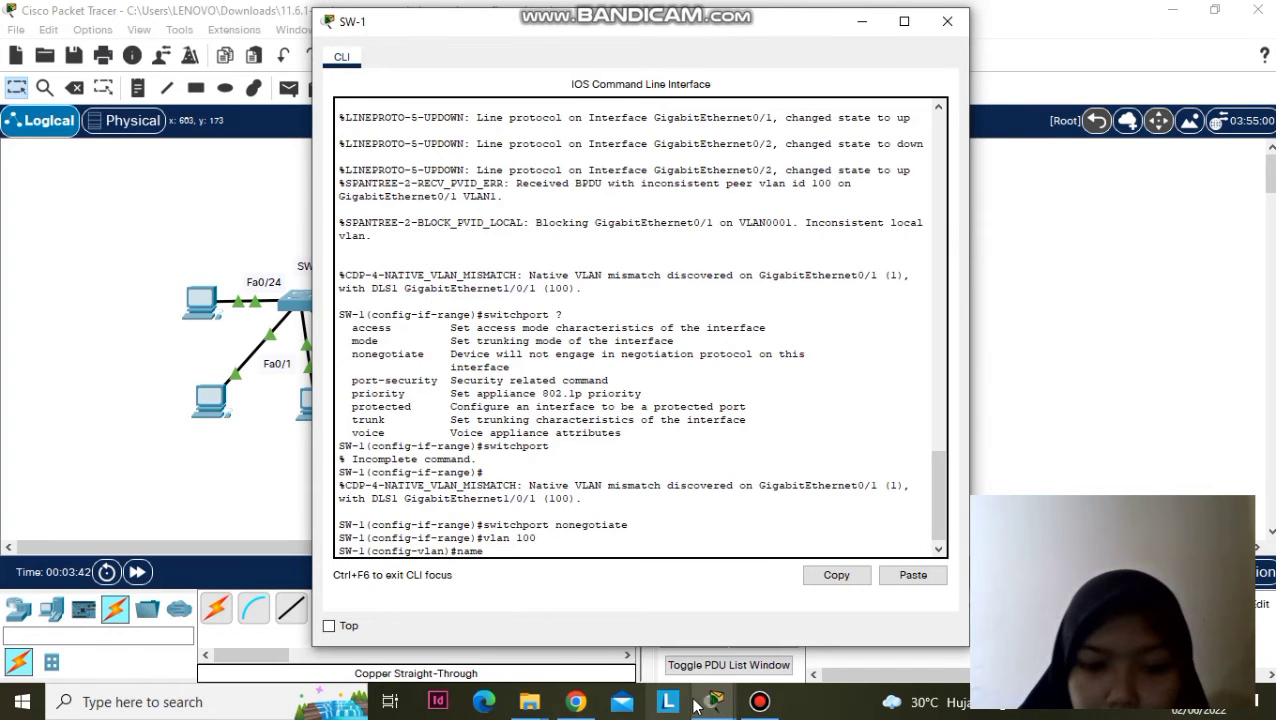
{"action": "mouse_move", "coordinate": [712, 703]}
{"action": "left_click", "coordinate": [470, 614]}
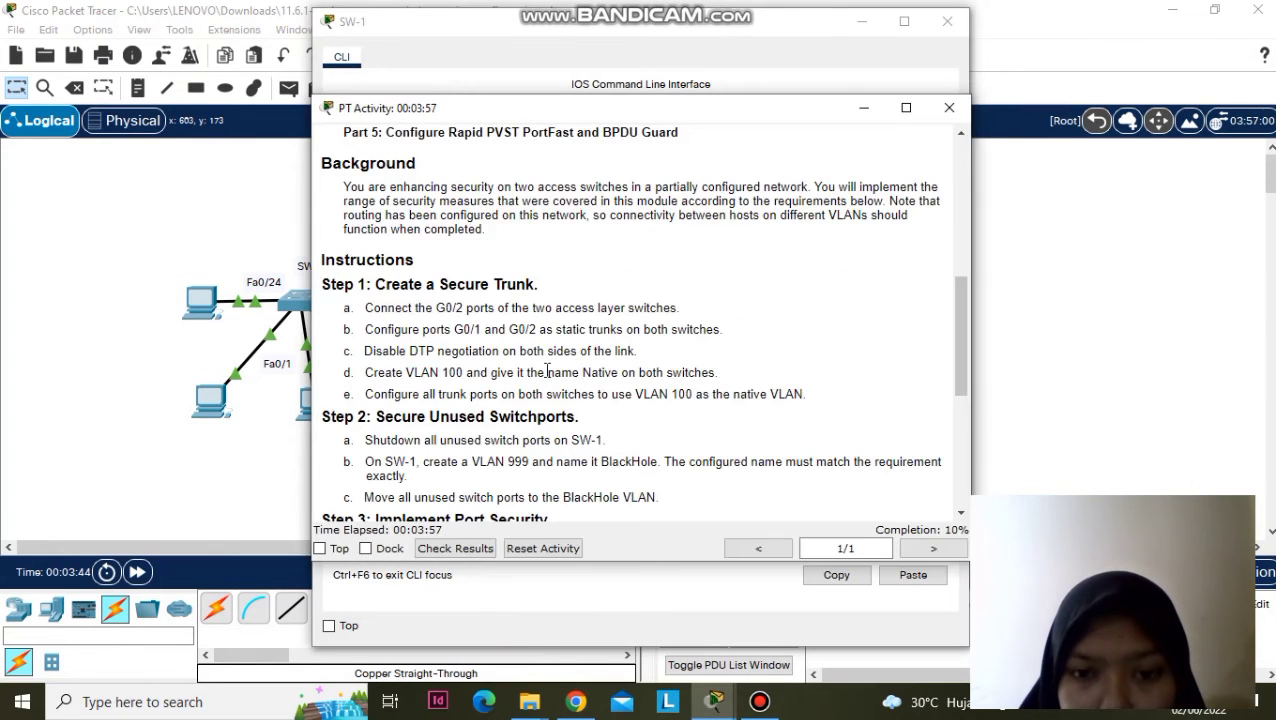
{"action": "left_click_drag", "start_coordinate": [734, 395], "coordinate": [768, 395]}
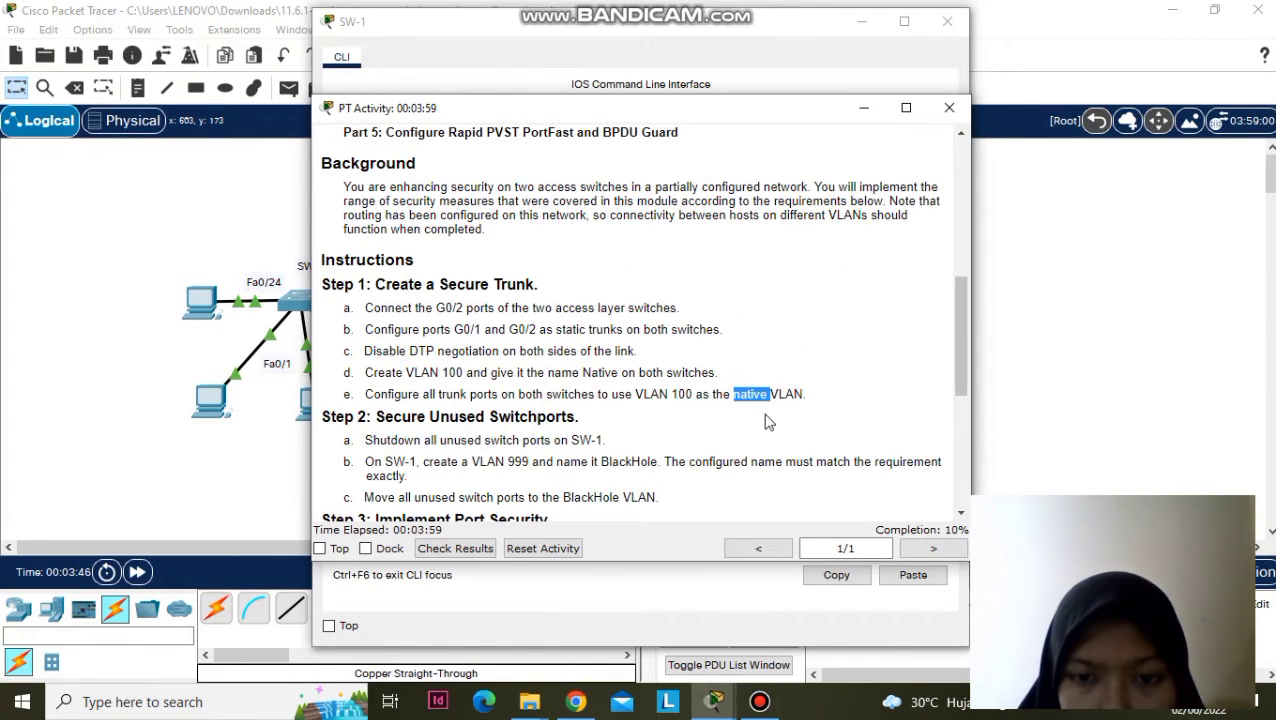
{"action": "mouse_move", "coordinate": [712, 703]}
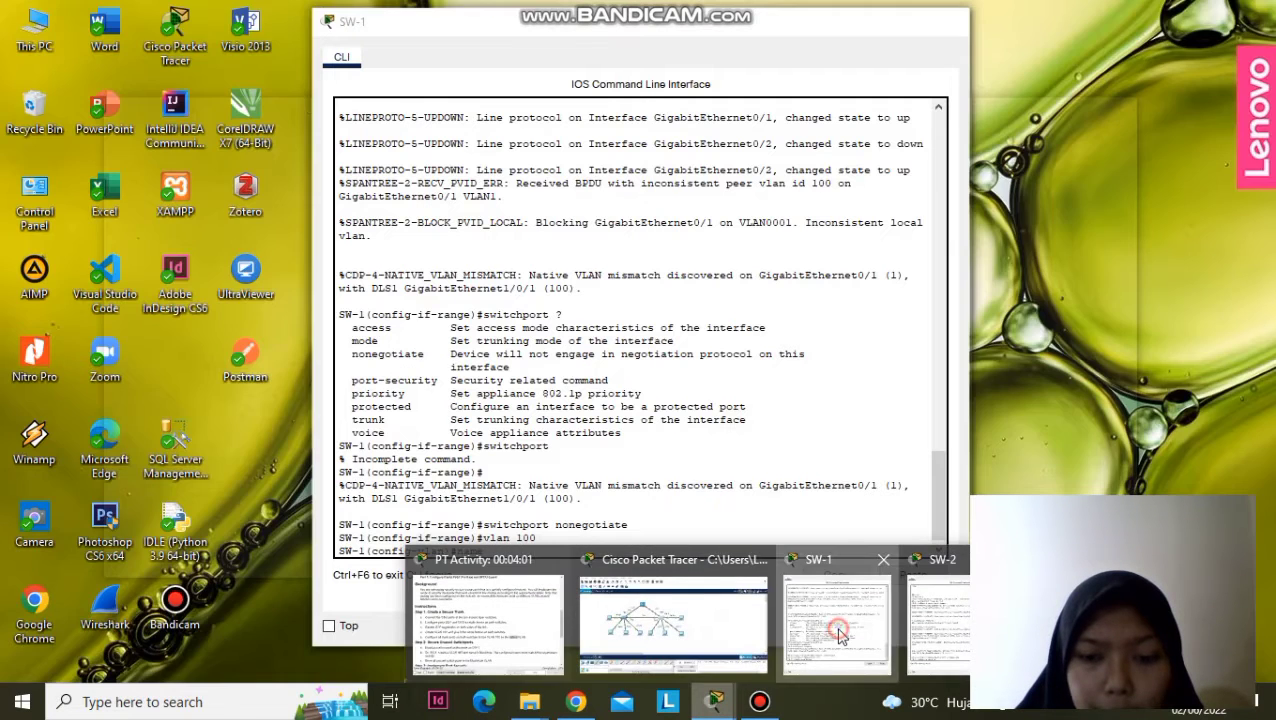
{"action": "left_click", "coordinate": [838, 635]}
{"action": "type", "text": "Native"}
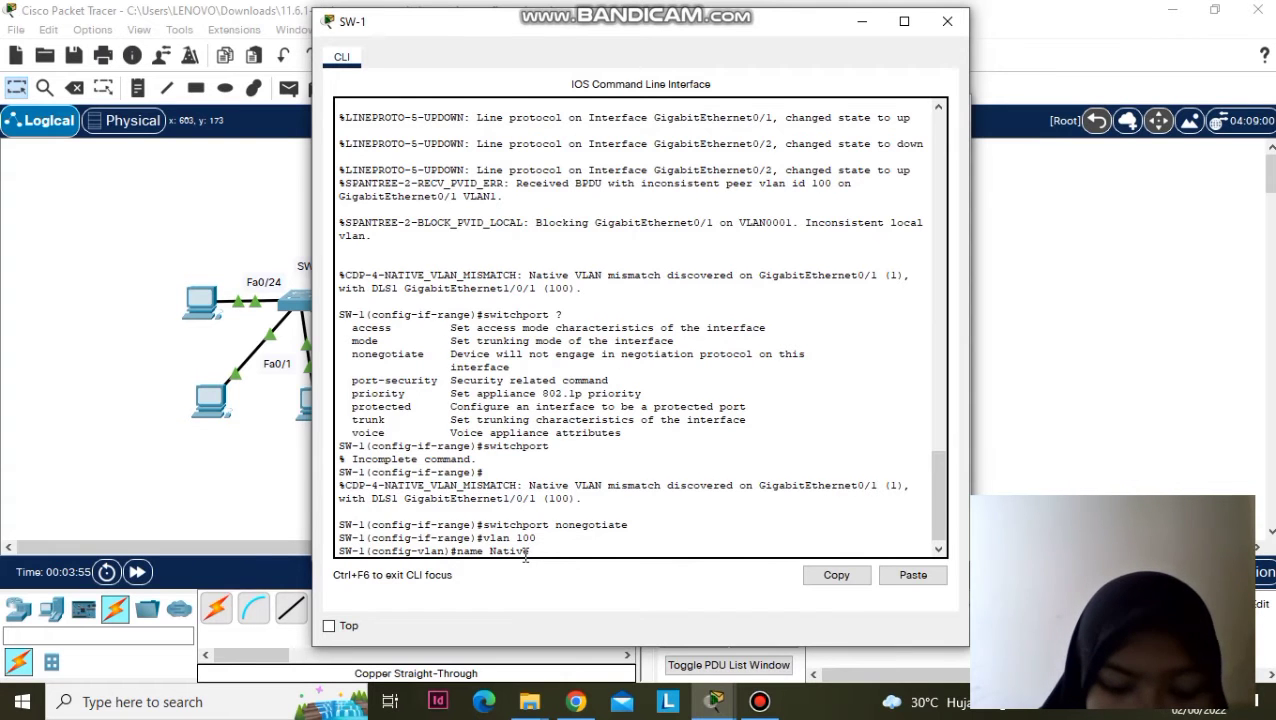
{"action": "key", "text": "Return"}
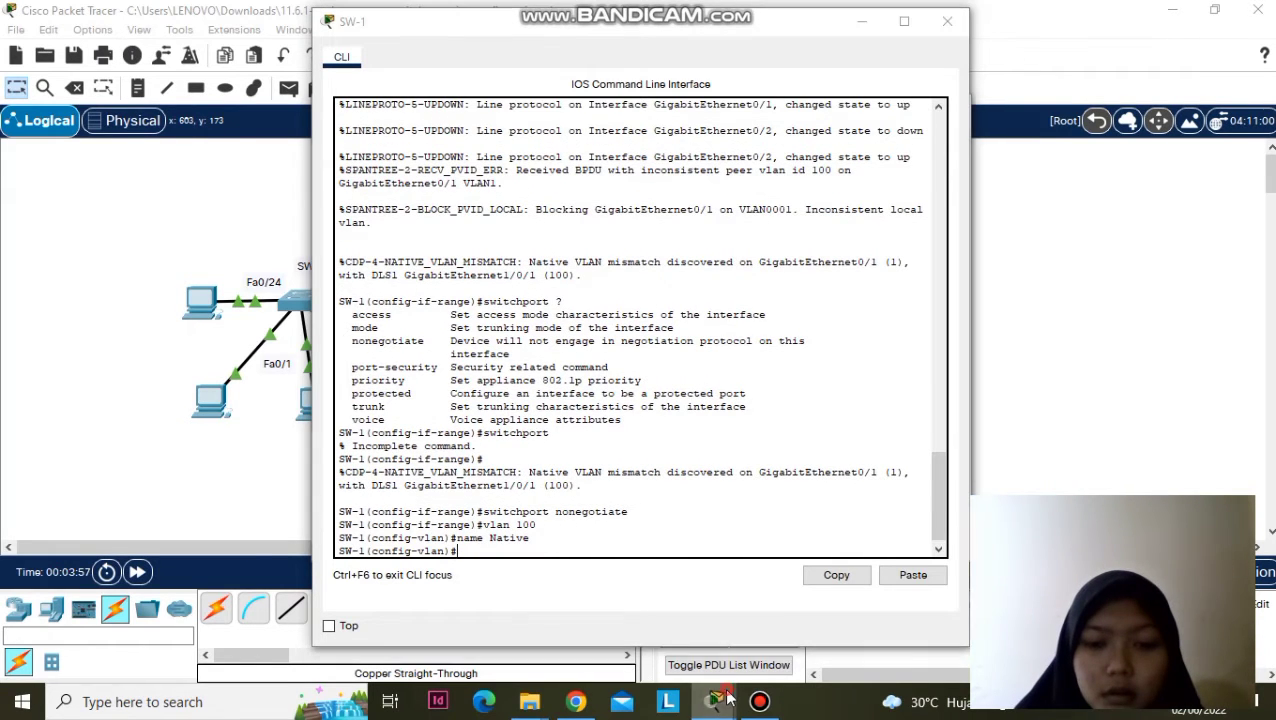
- On SW-2, create VLAN 100 with 'vlan 100' and 'name Native'
{"action": "mouse_move", "coordinate": [713, 701]}
{"action": "left_click", "coordinate": [937, 600]}
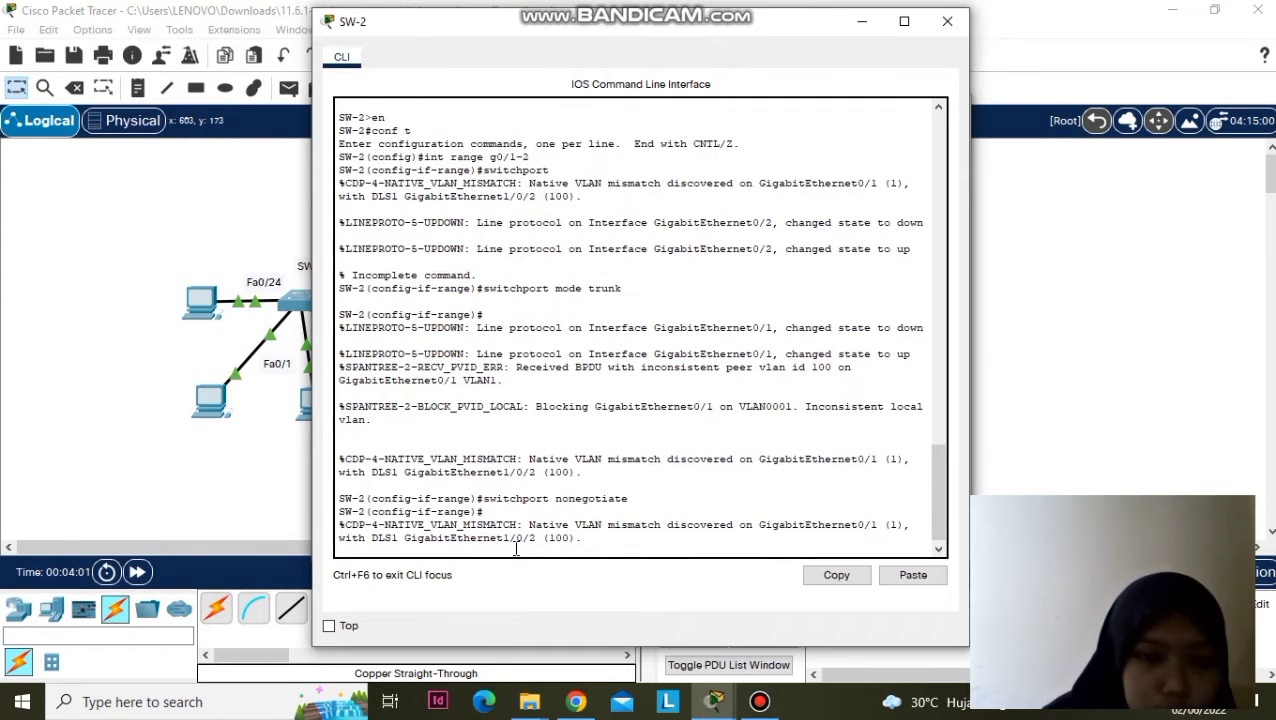
{"action": "key", "text": "Return"}
{"action": "type", "text": "vla"}
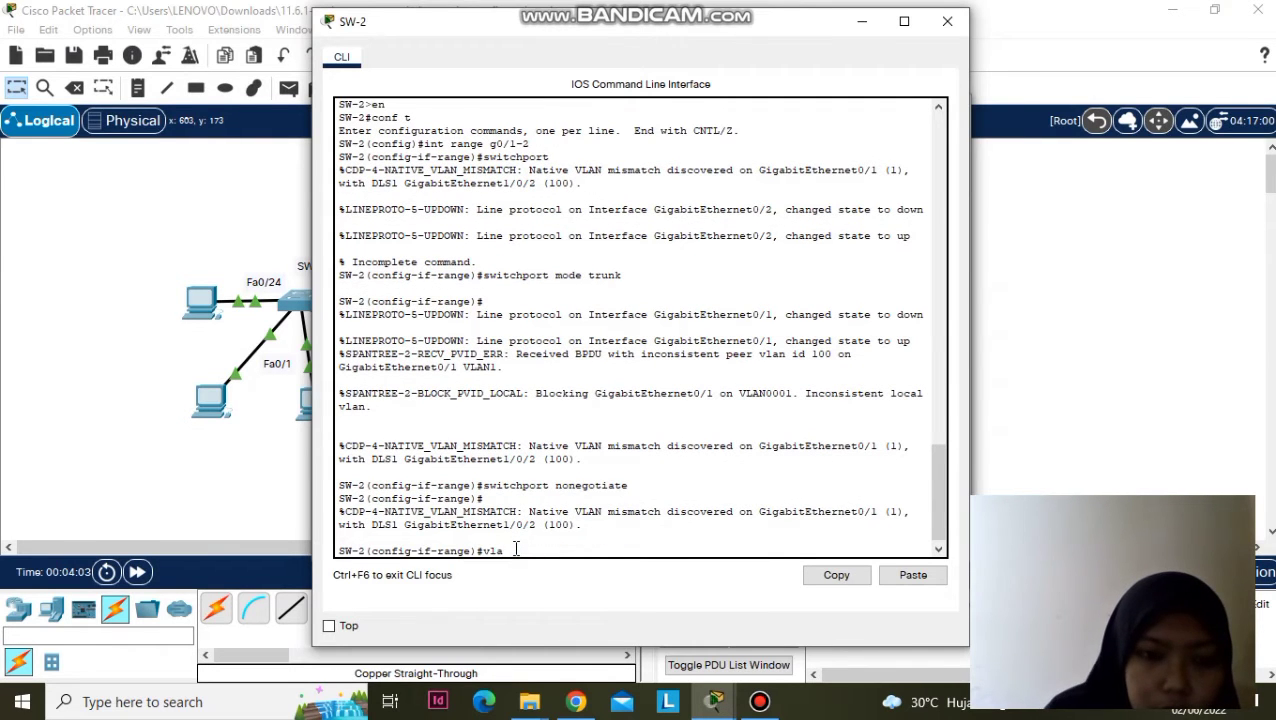
{"action": "type", "text": "n 100"}
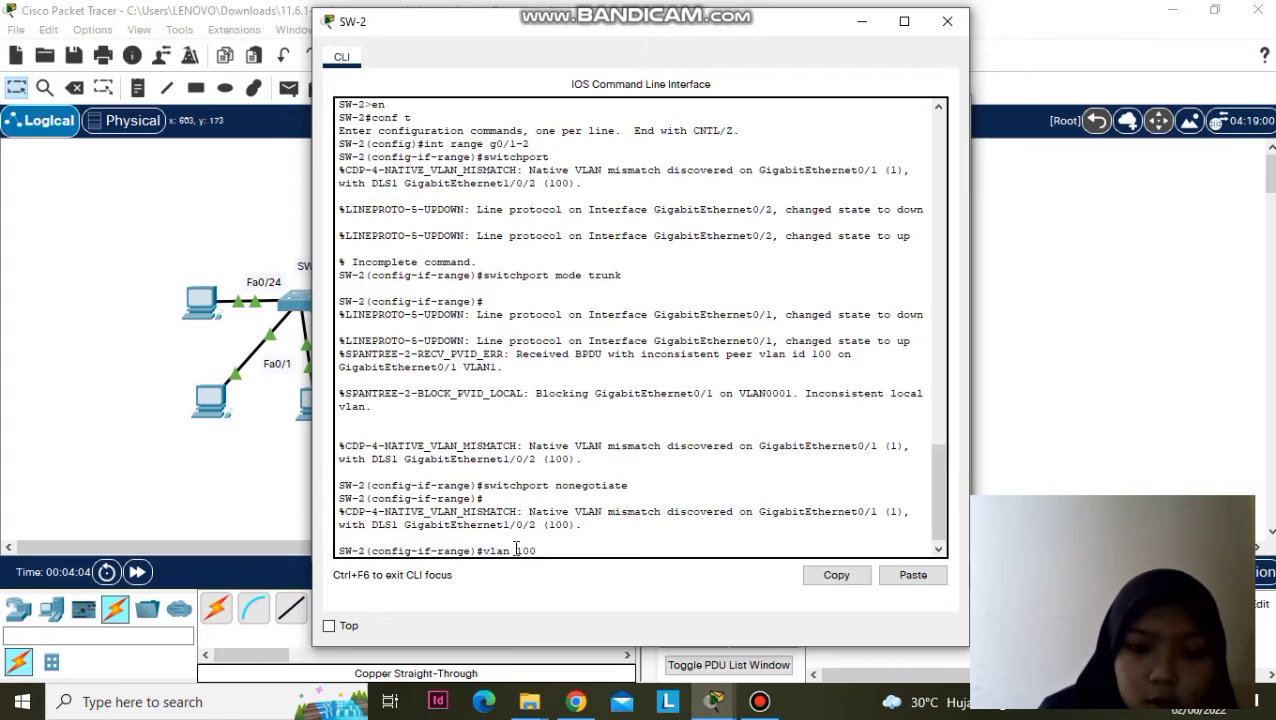
{"action": "key", "text": "Return"}
{"action": "type", "text": "n"}
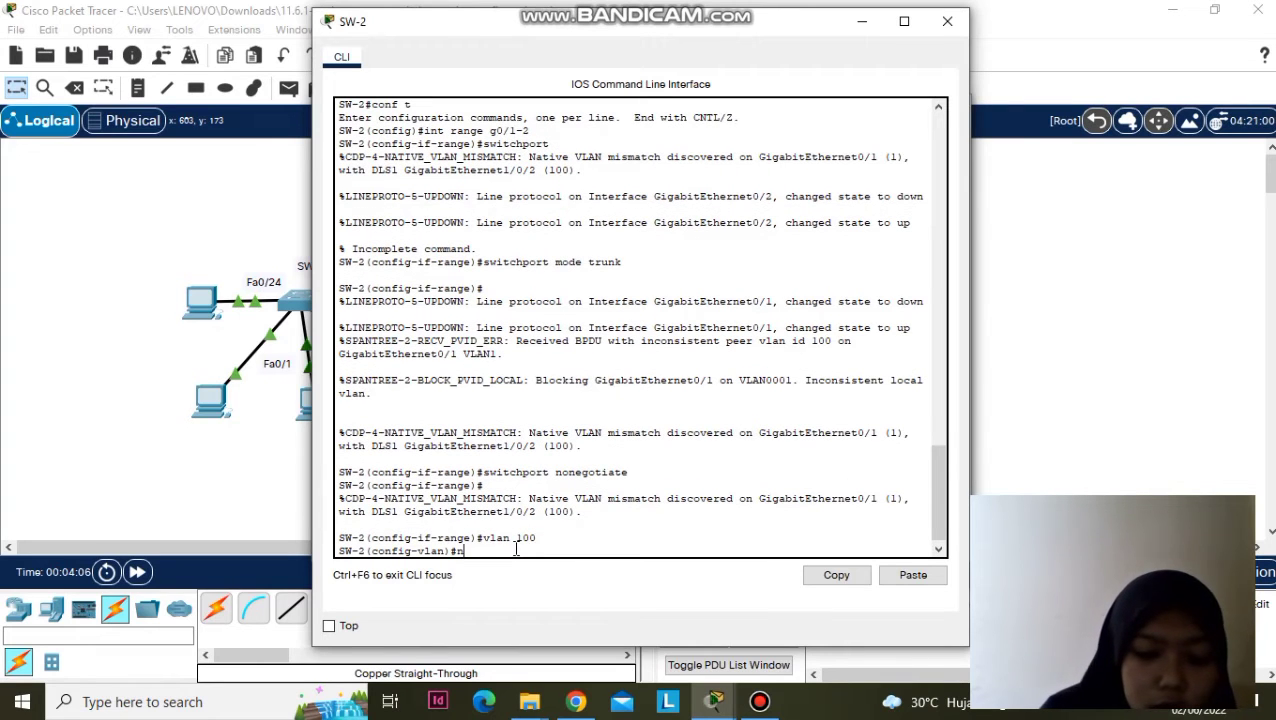
{"action": "type", "text": "ame Native"}
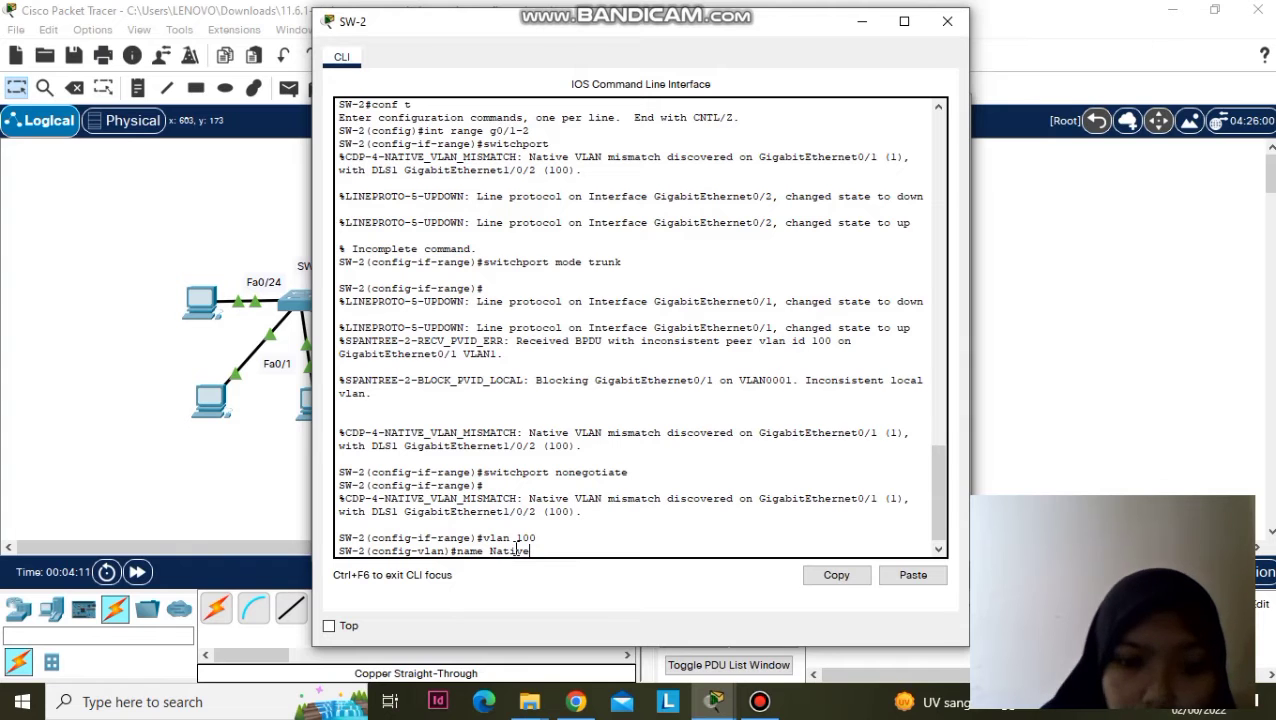
{"action": "key", "text": "Return"}
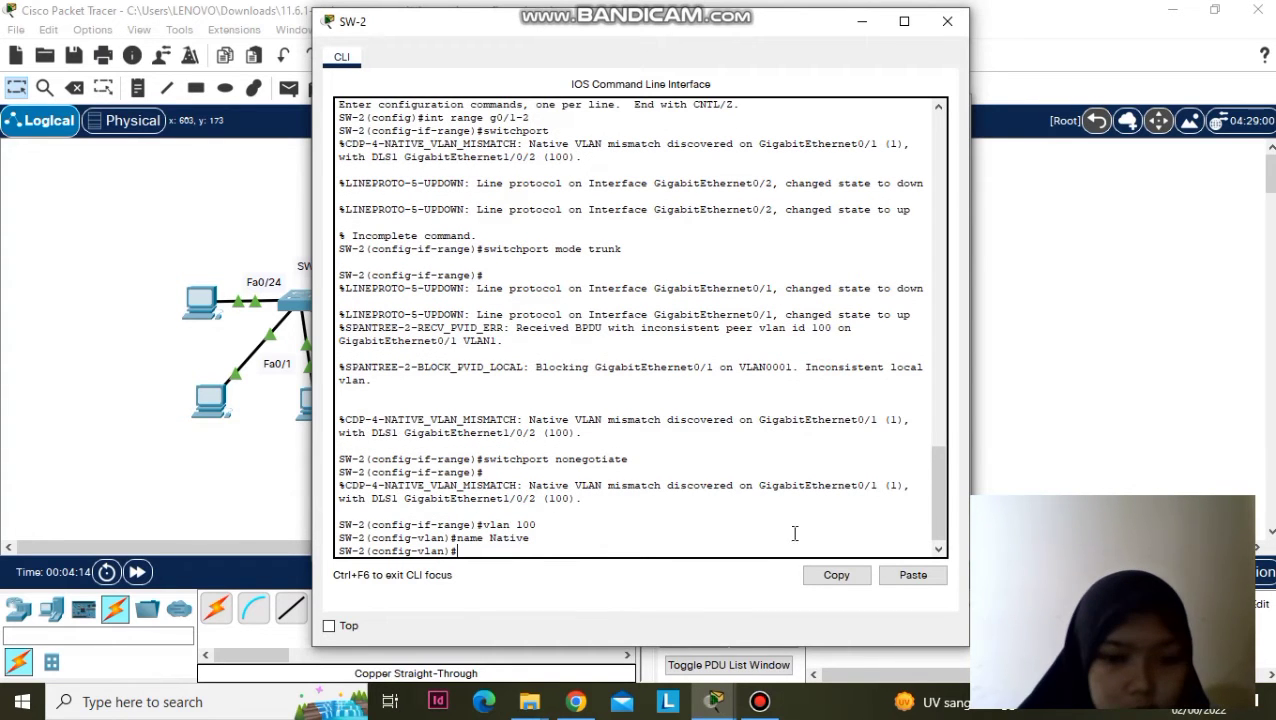
{"action": "left_click", "coordinate": [714, 701]}
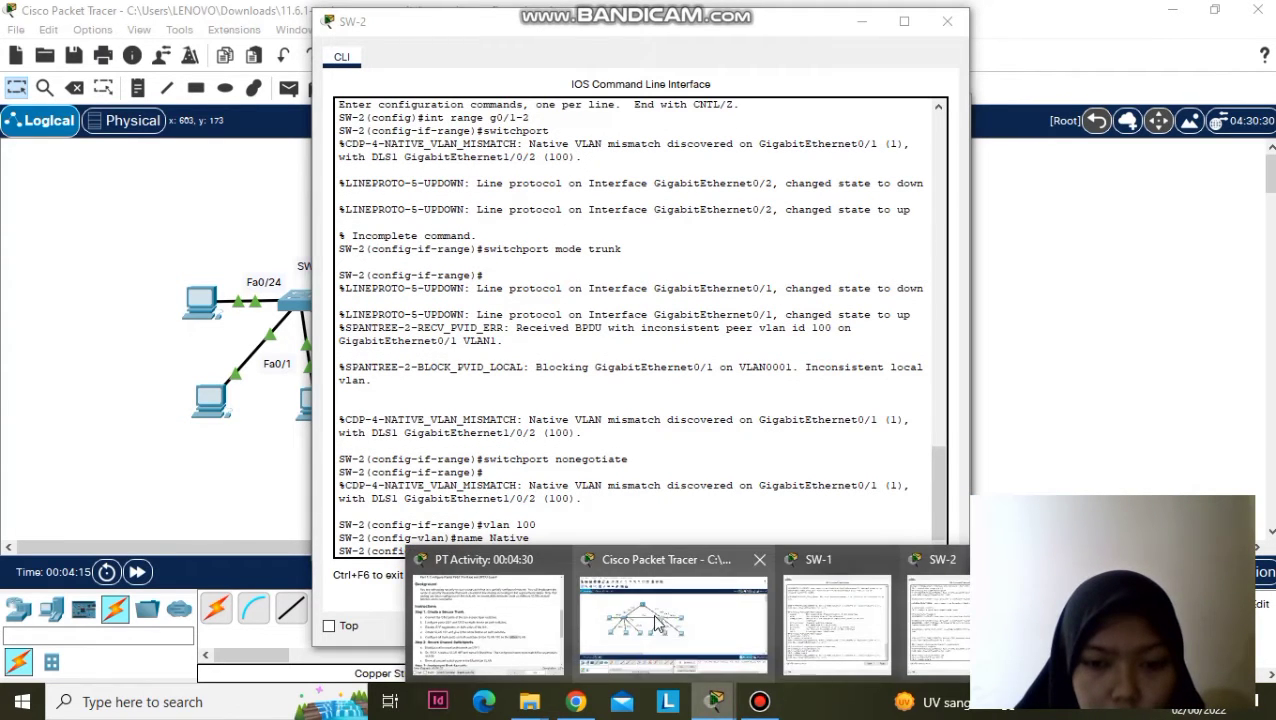
- On SW-1, select 'int range g0/1-2' and enter 'switchport trunk native vlan 100'
{"action": "left_click", "coordinate": [849, 622]}
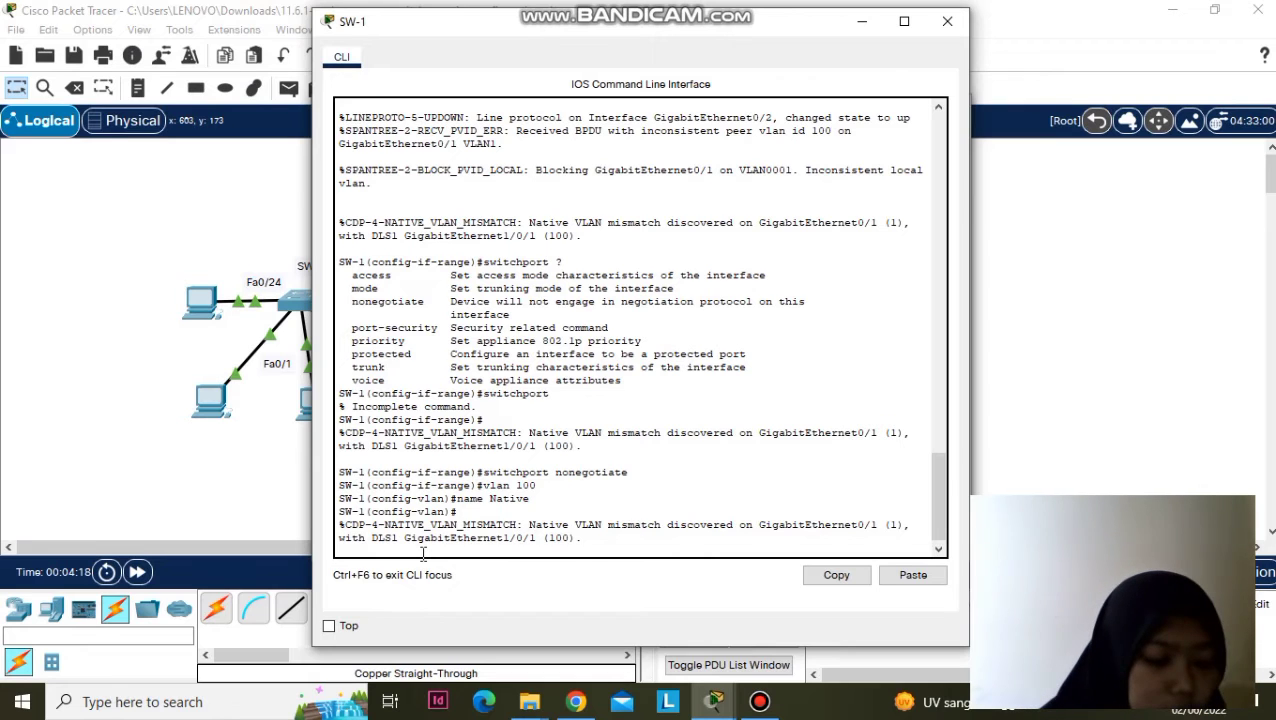
{"action": "key", "text": "Return"}
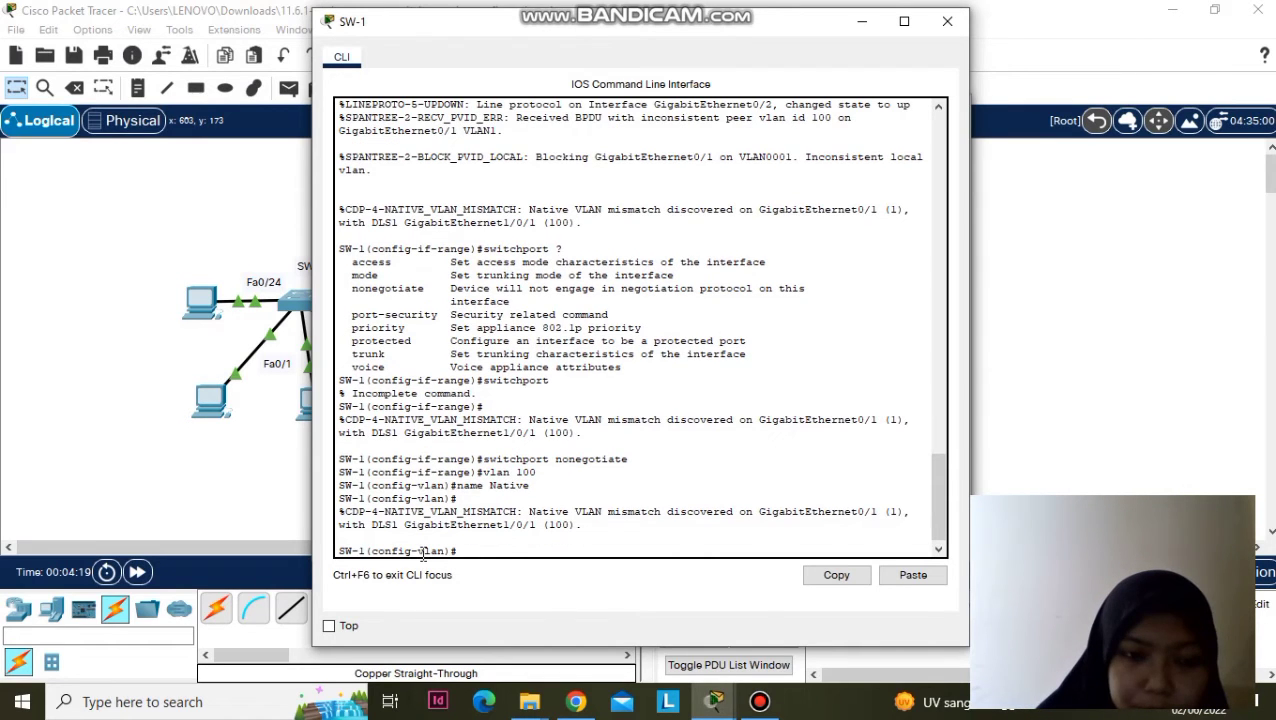
{"action": "type", "text": "inr"}
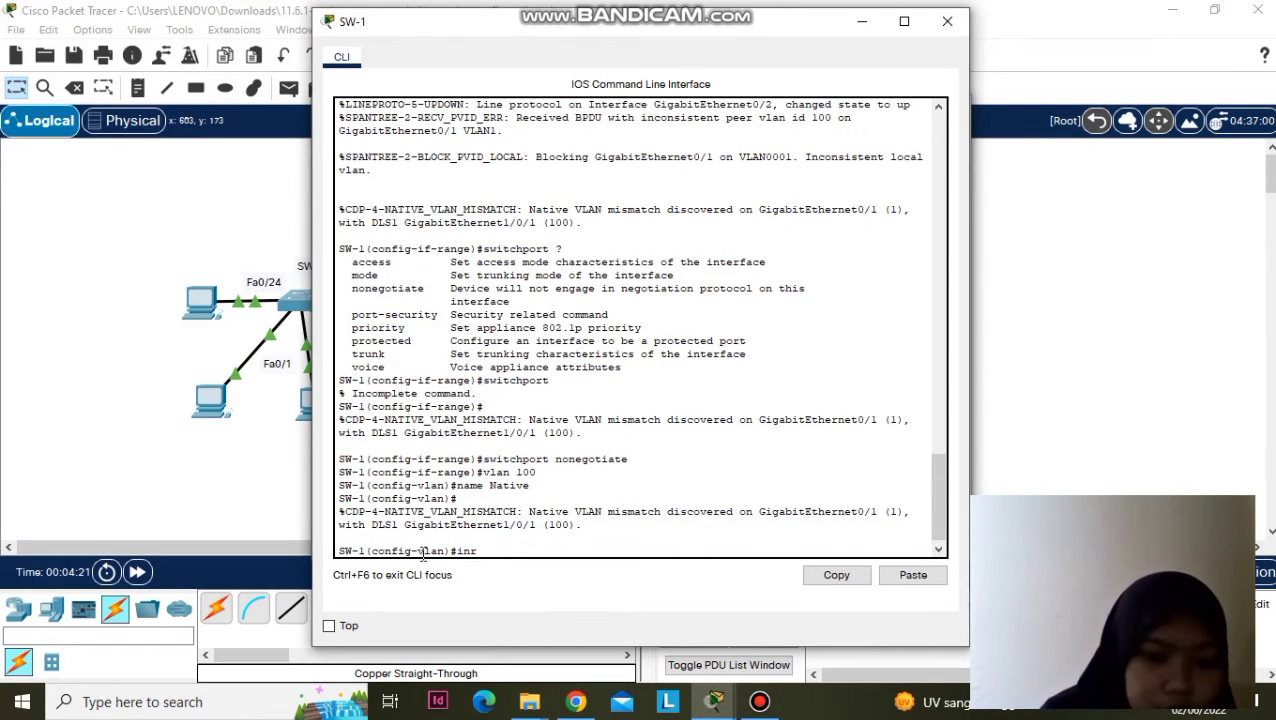
{"action": "key", "text": "BackSpace"}
{"action": "type", "text": "t "}
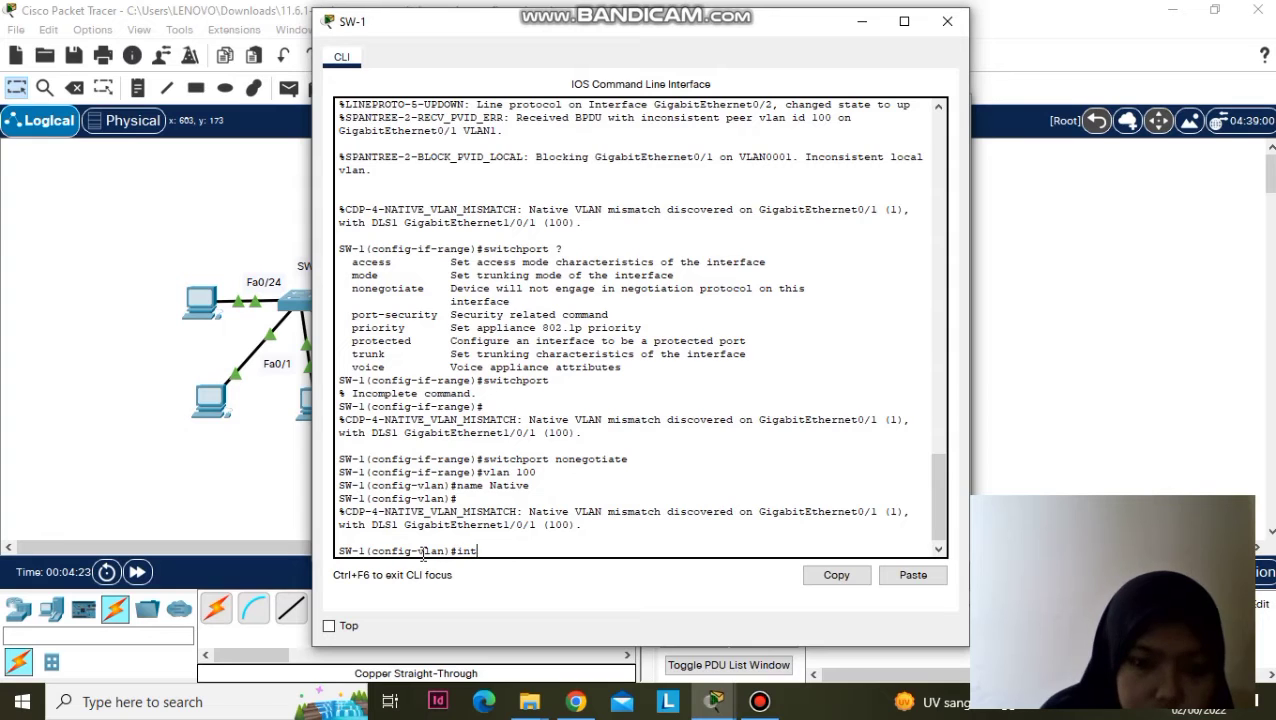
{"action": "type", "text": "range"}
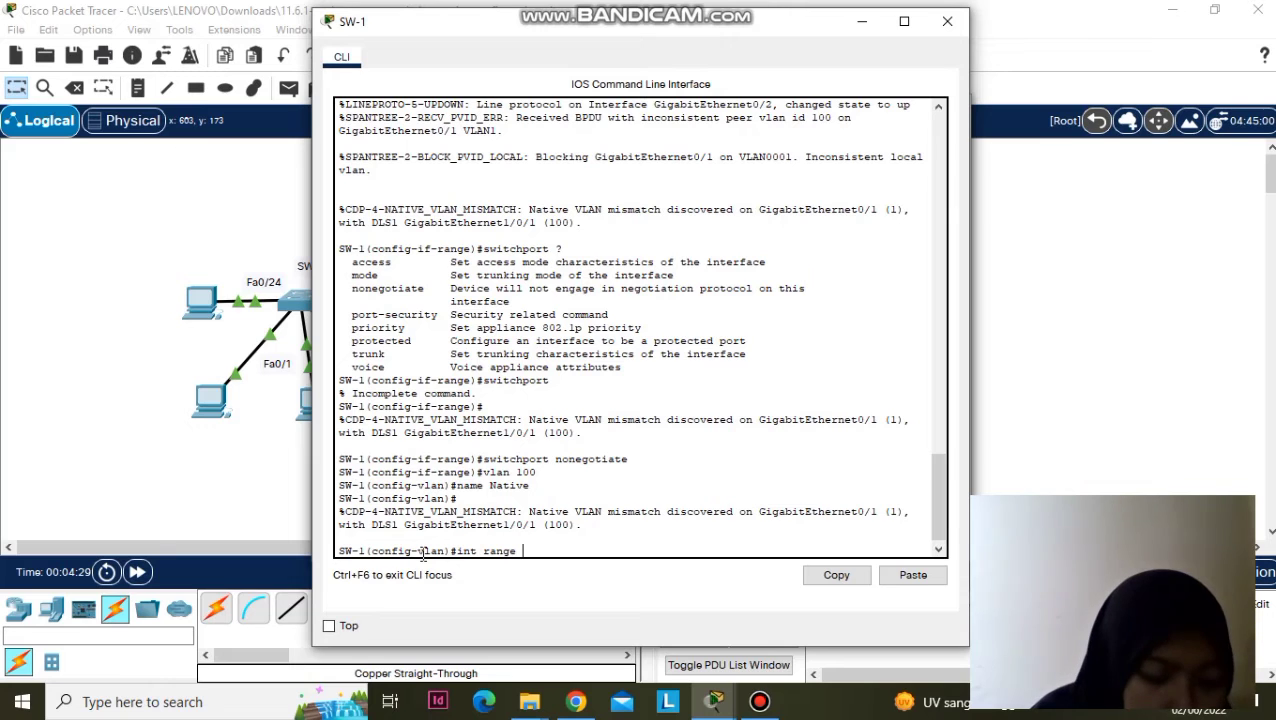
{"action": "type", "text": " g0/"}
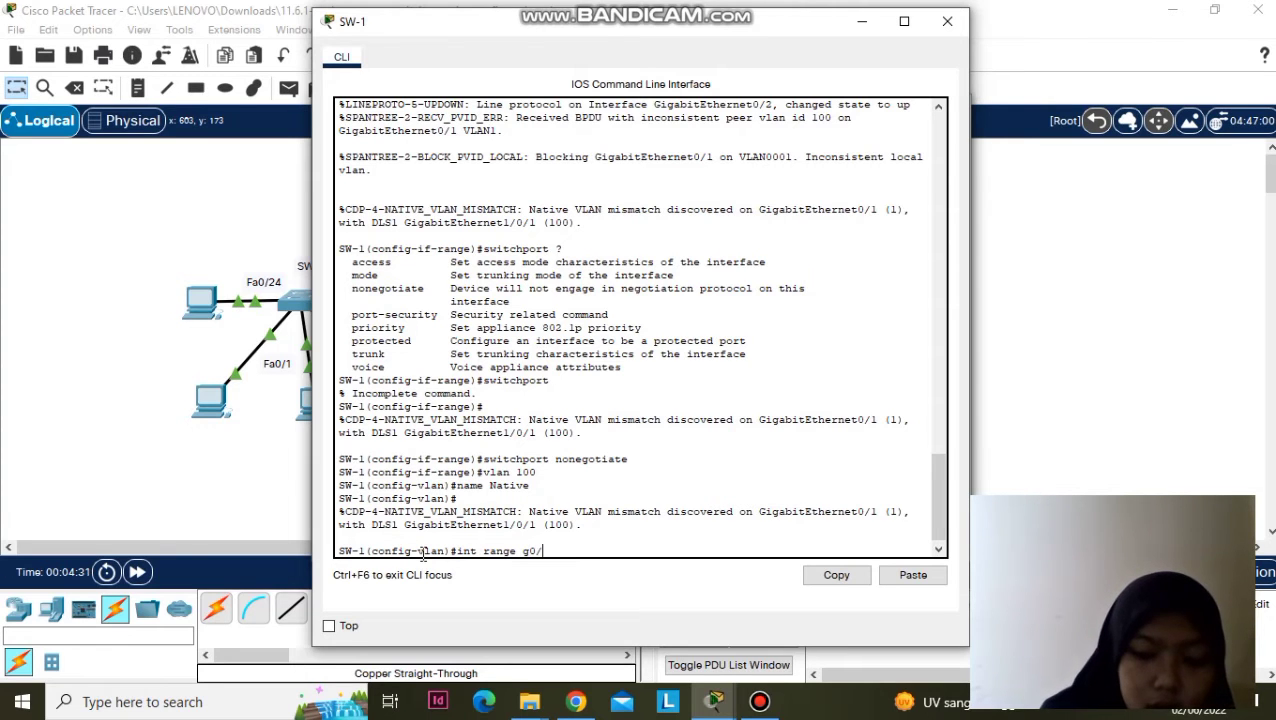
{"action": "type", "text": "1-"}
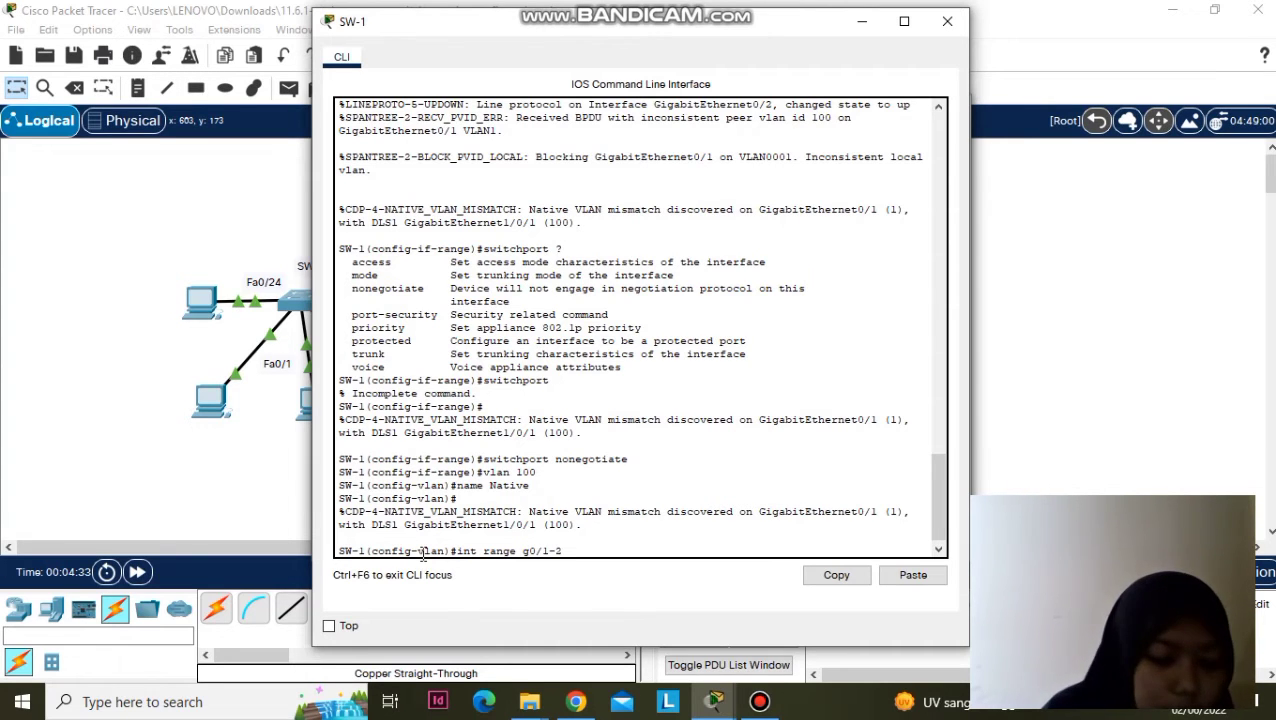
{"action": "type", "text": "2"}
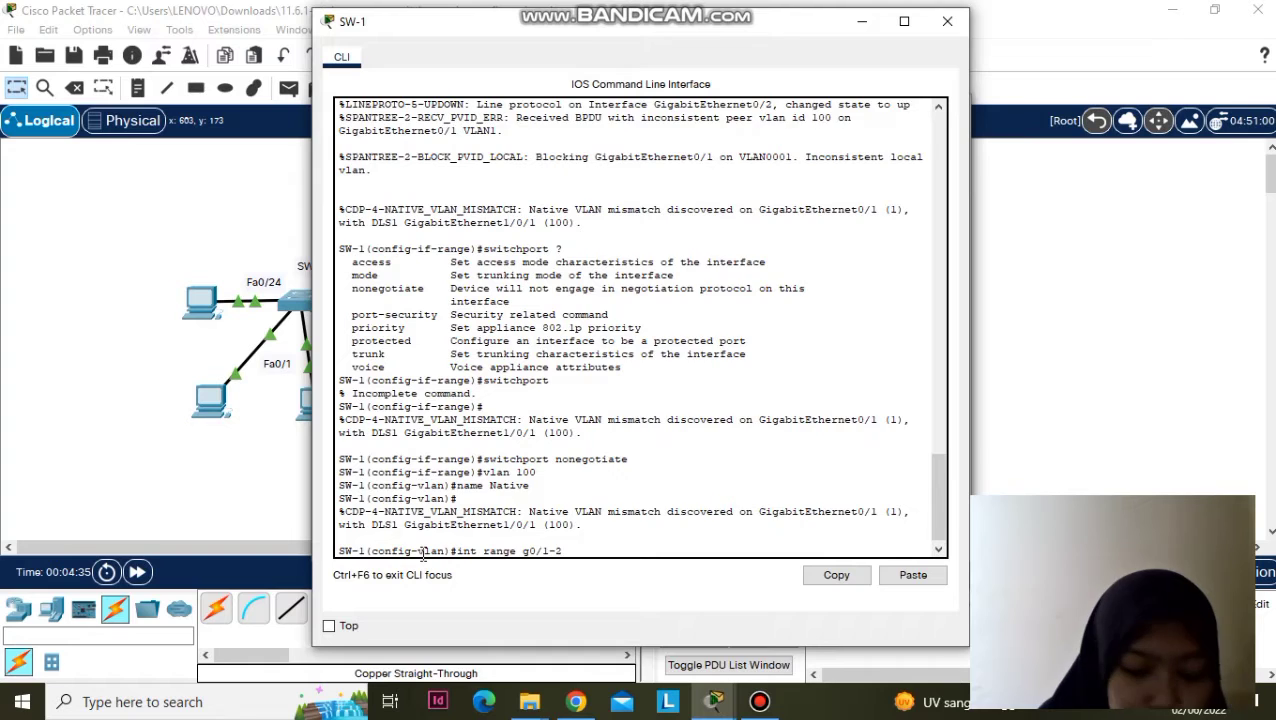
{"action": "key", "text": "Return"}
{"action": "type", "text": "switchport"}
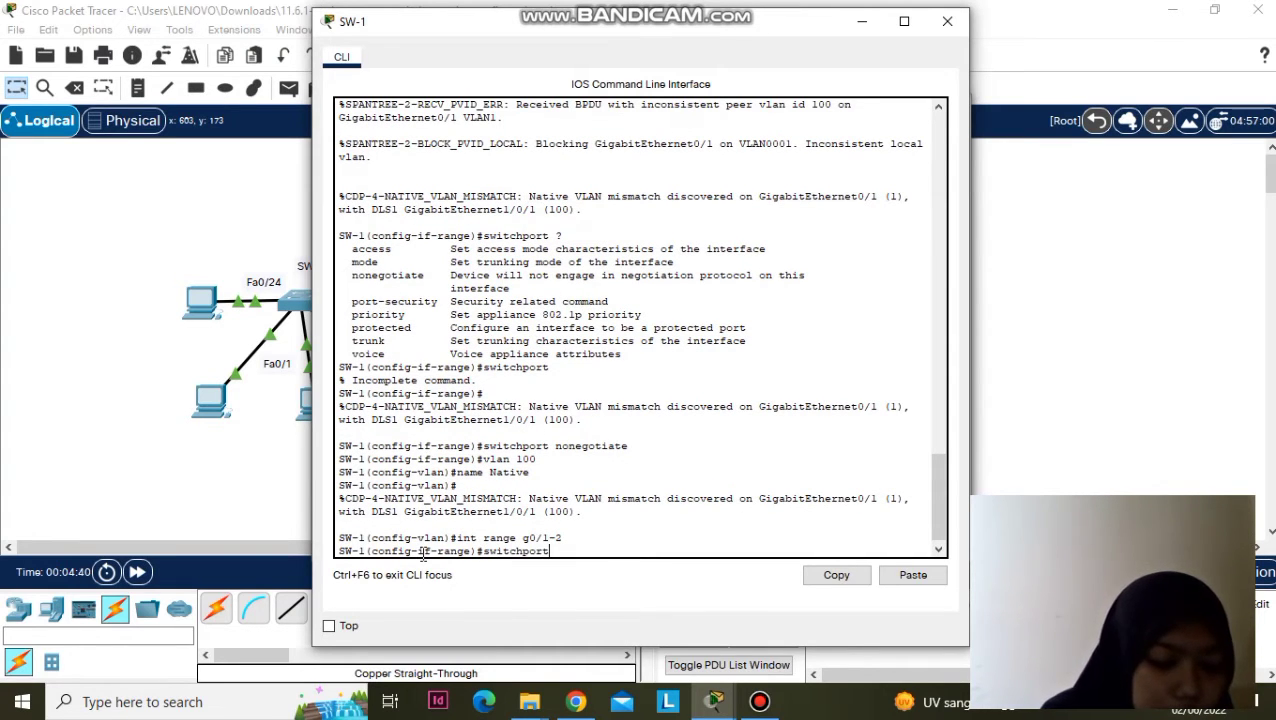
{"action": "type", "text": " trunk"}
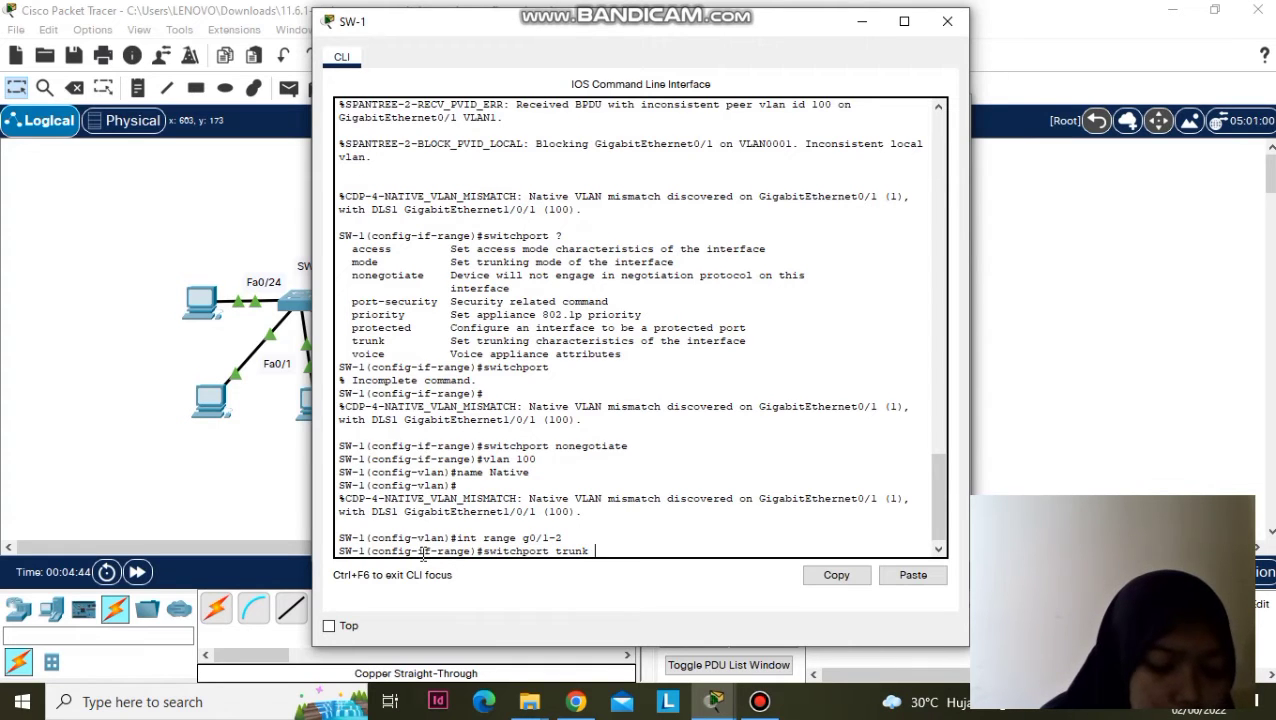
{"action": "type", "text": " native"}
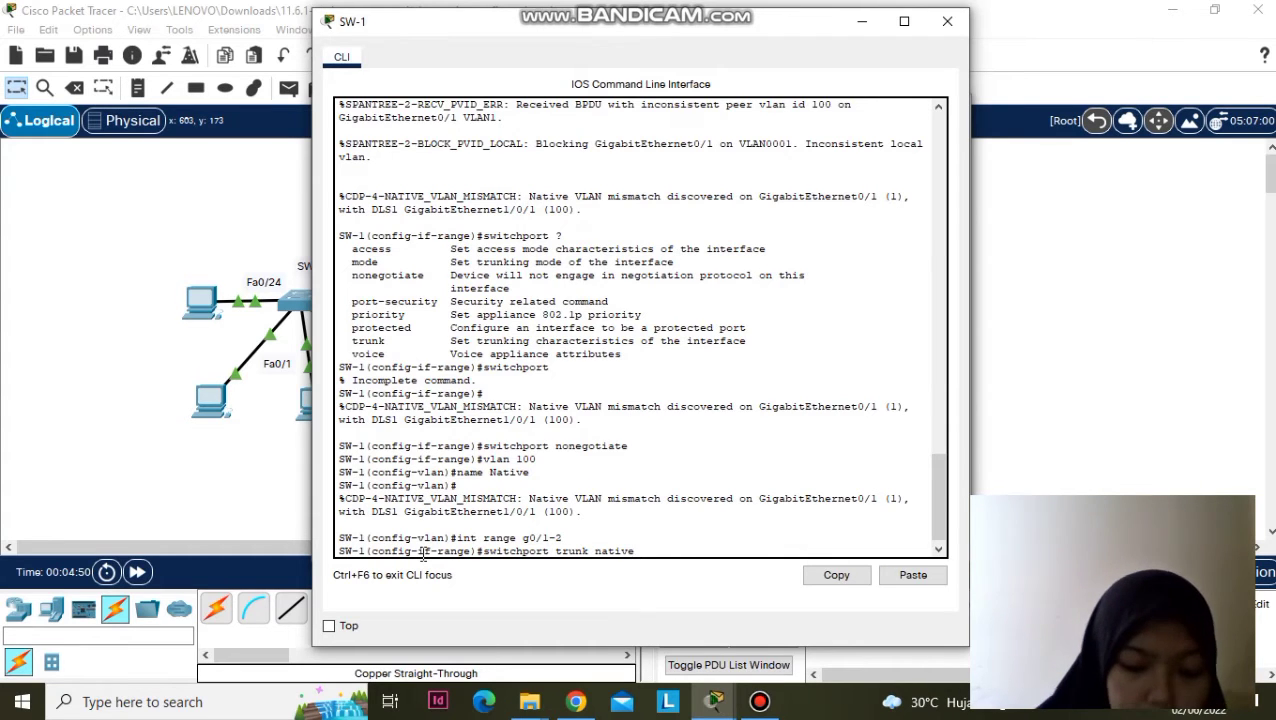
{"action": "type", "text": "vlan 1"}
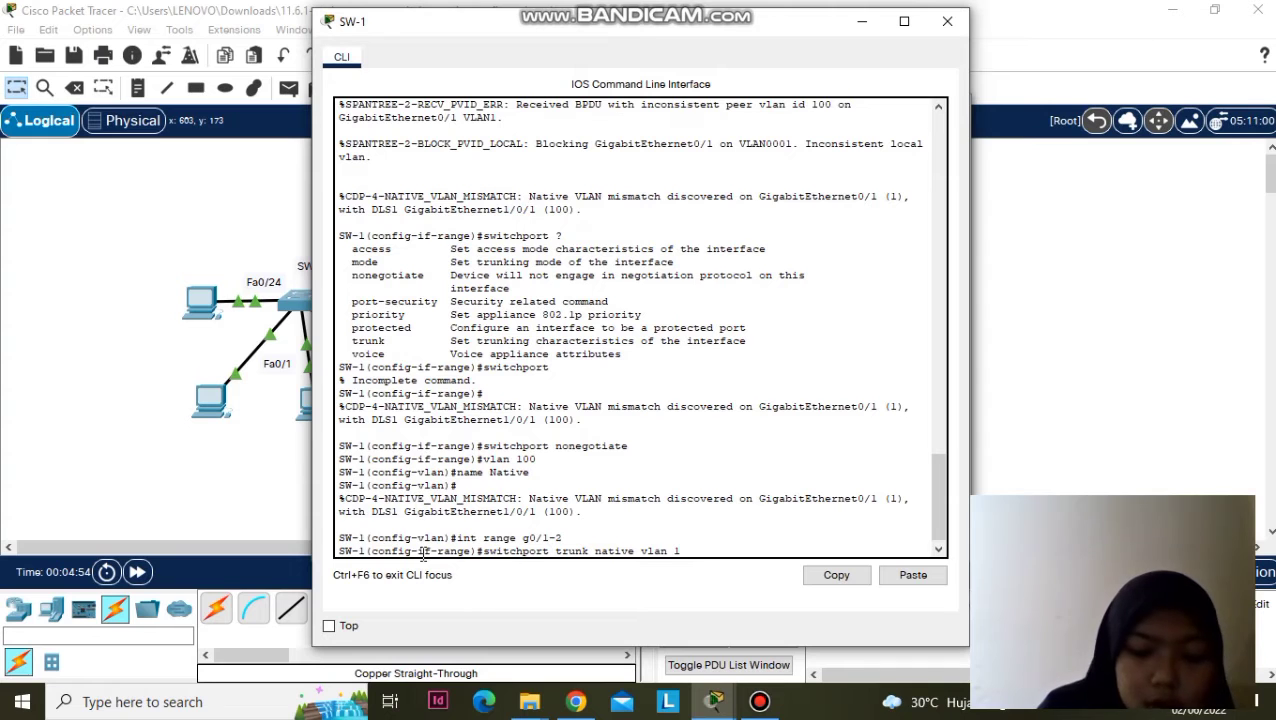
{"action": "type", "text": "00"}
{"action": "key", "text": "Return"}
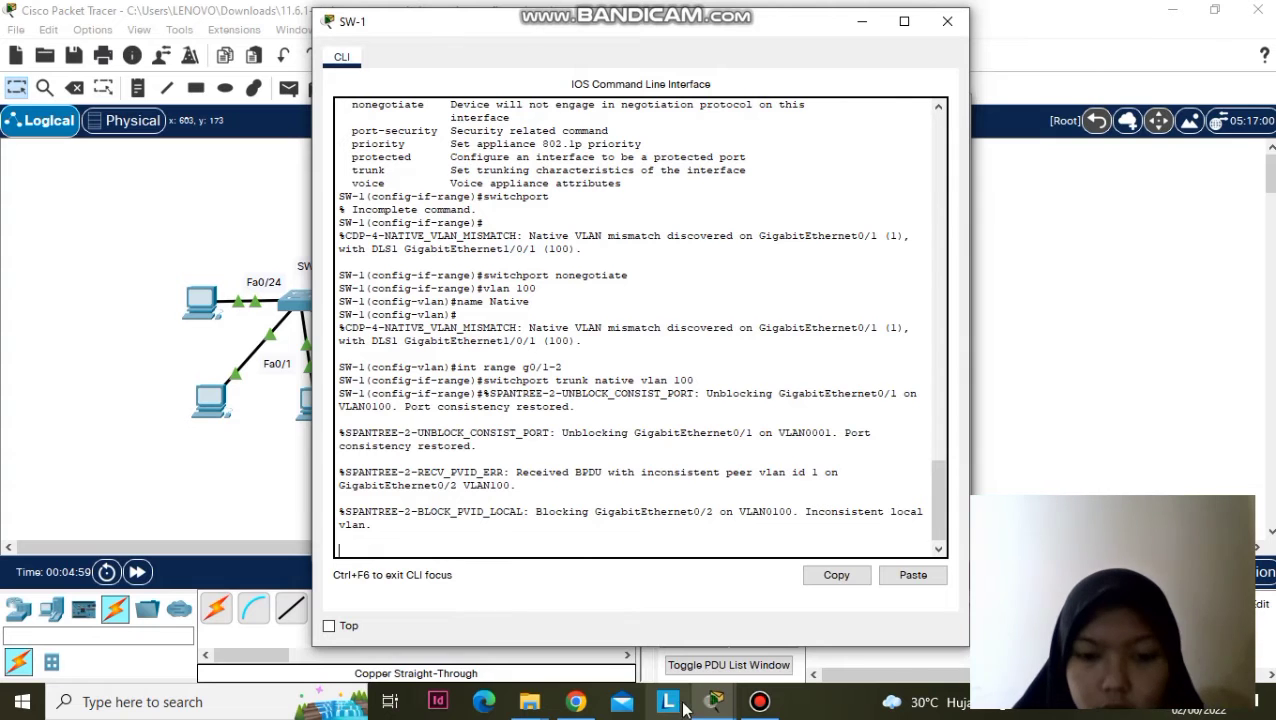
- On SW-2, select 'int range g0/1-2' and enter 'switchport trunk native vlan 100'
{"action": "mouse_move", "coordinate": [707, 708]}
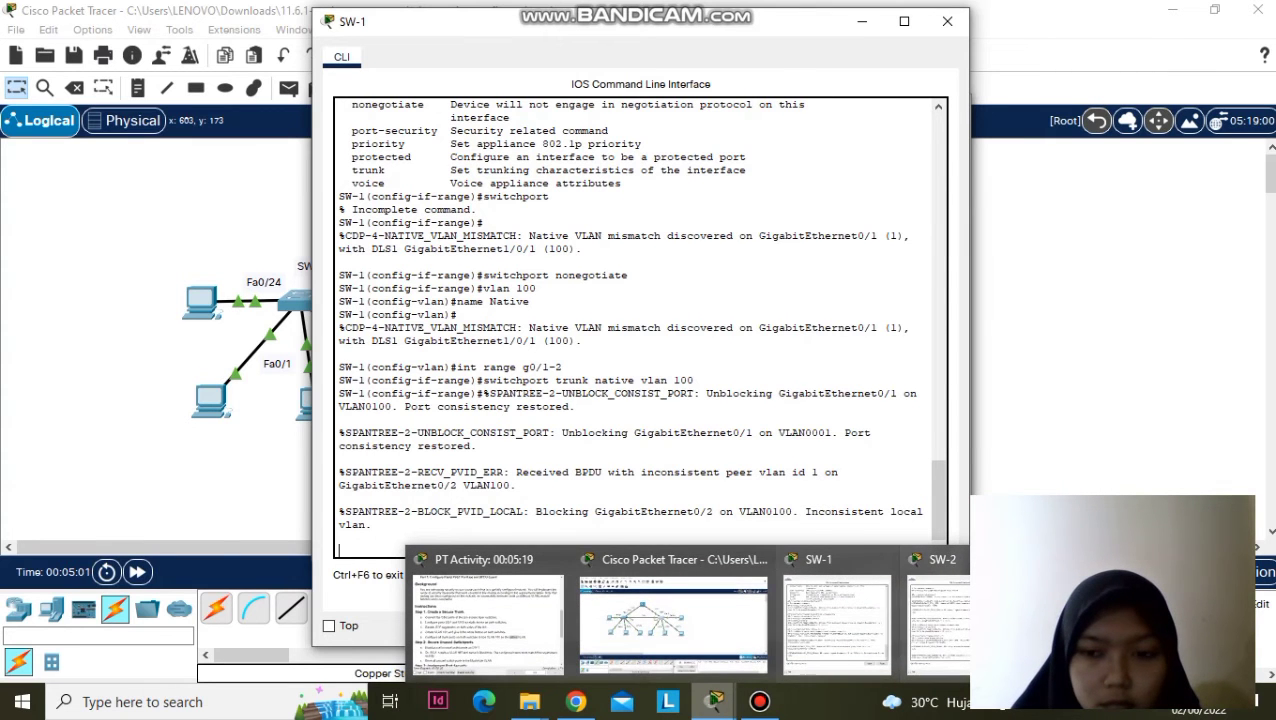
{"action": "left_click", "coordinate": [930, 615]}
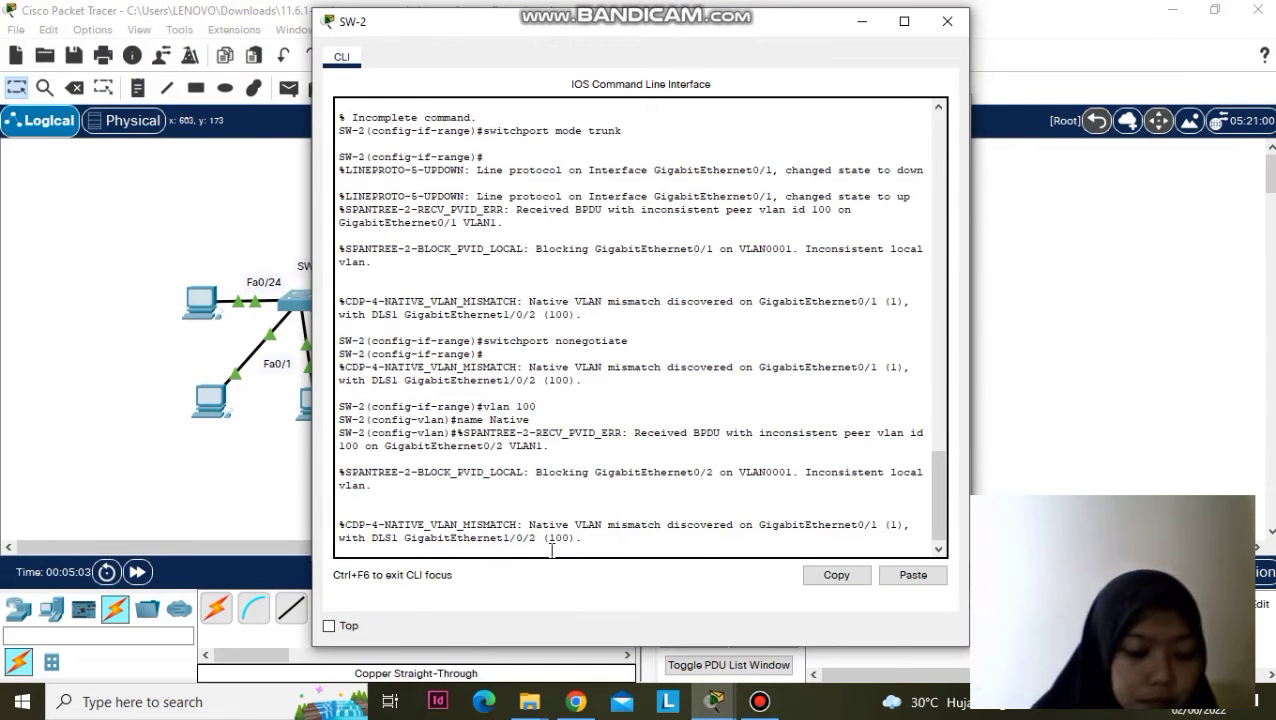
{"action": "key", "text": "Return"}
{"action": "type", "text": "int range"}
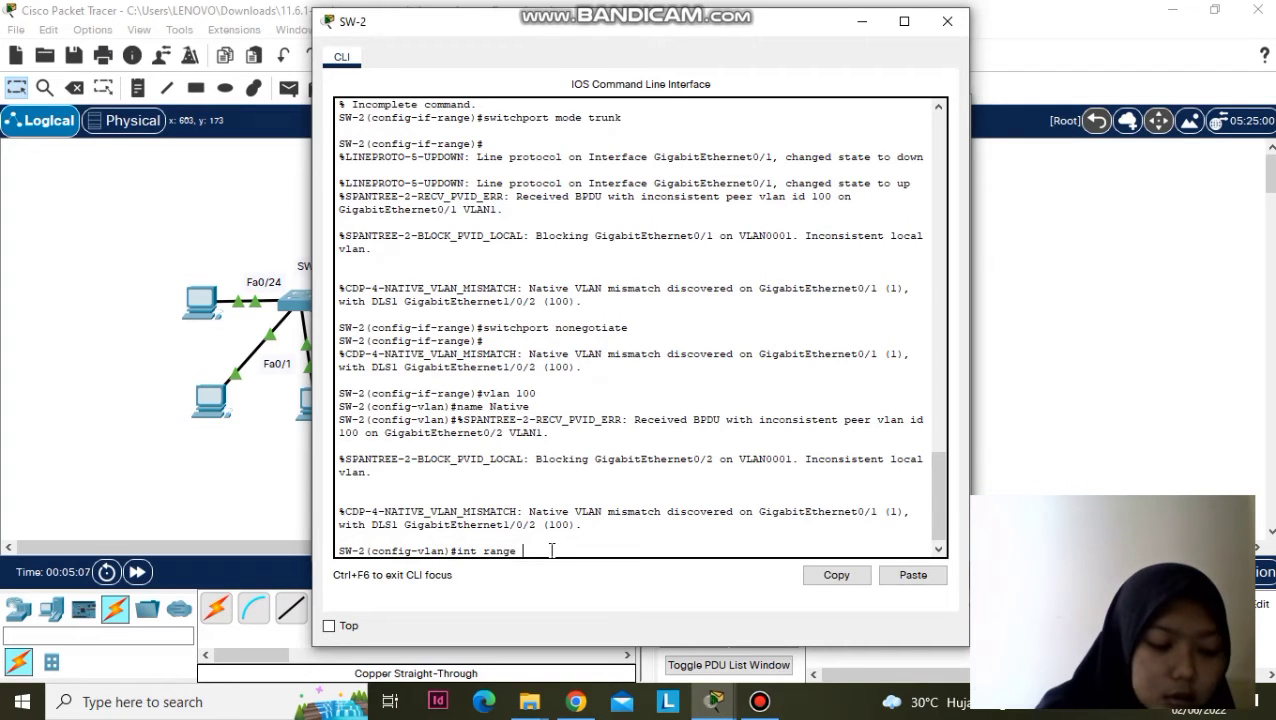
{"action": "type", "text": " g0/"}
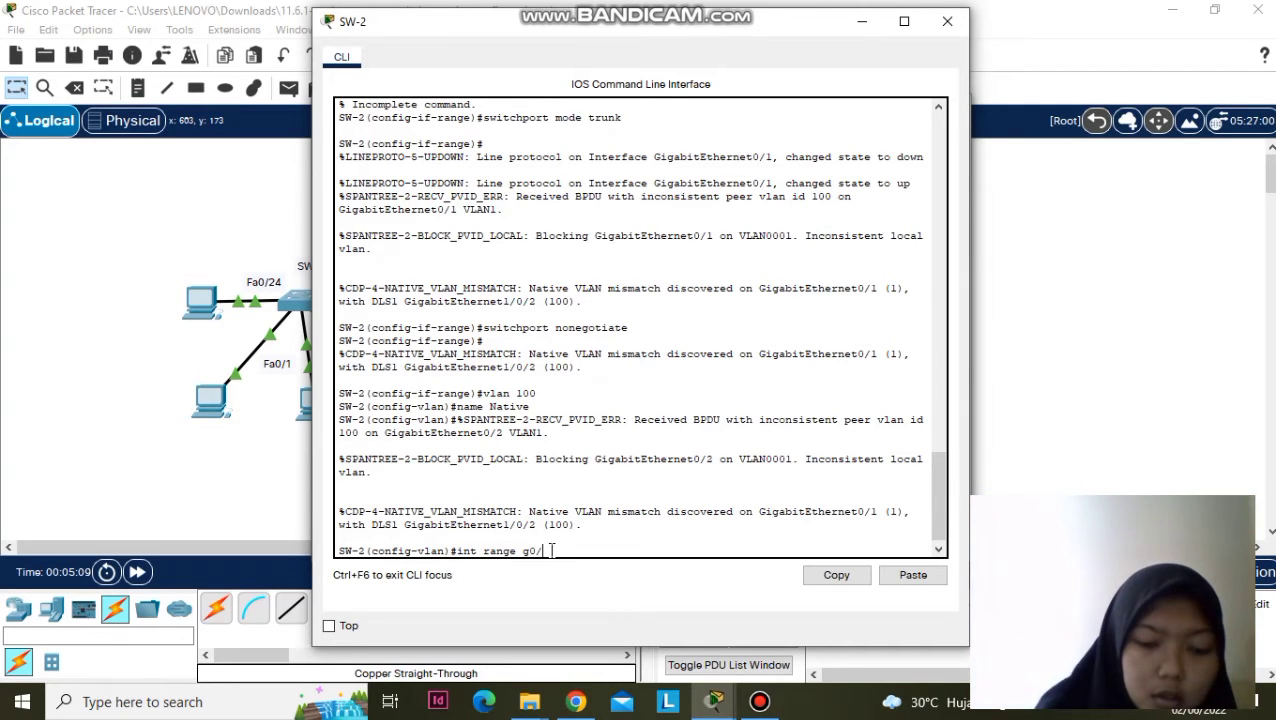
{"action": "type", "text": "1-2"}
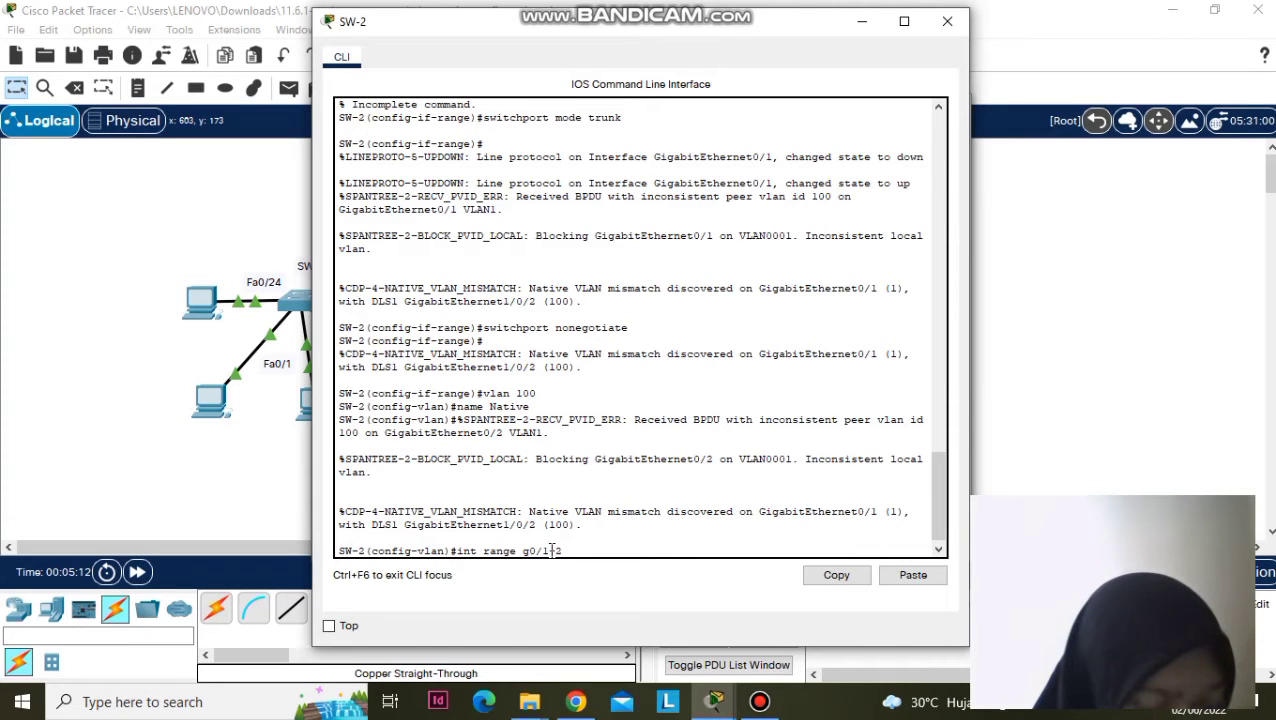
{"action": "key", "text": "Return"}
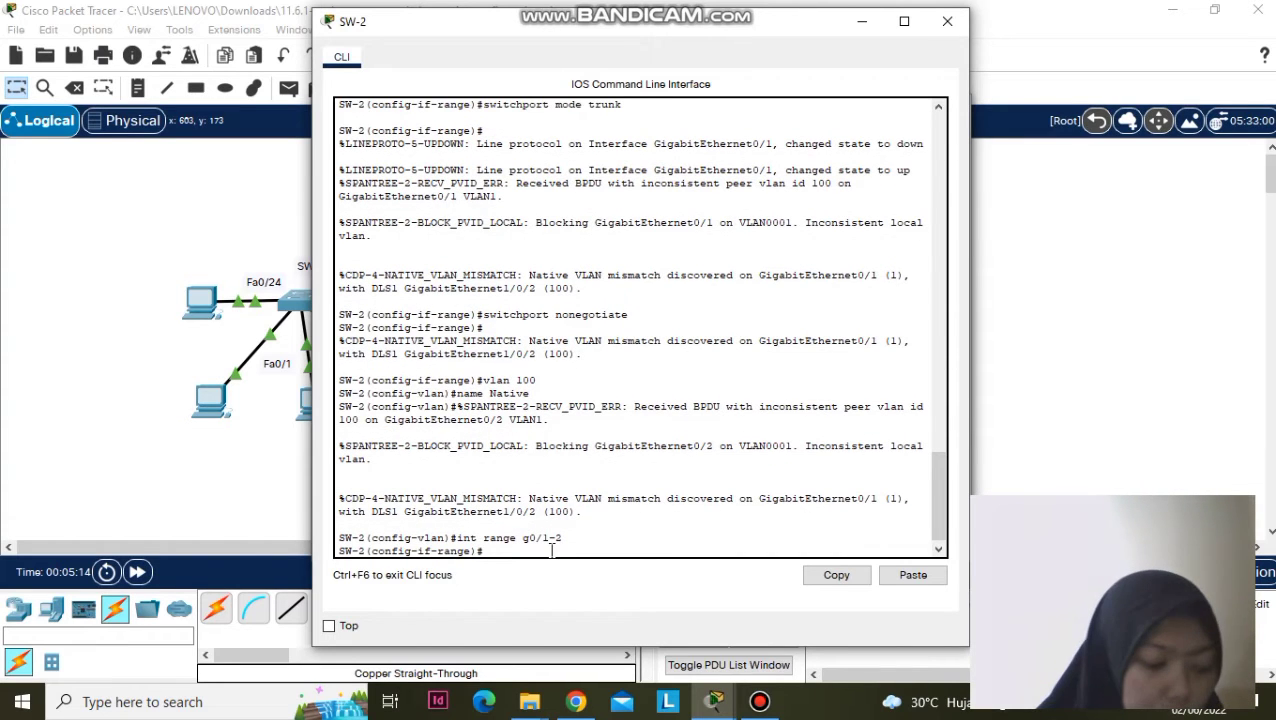
{"action": "key", "text": "BackSpace"}
{"action": "type", "text": "switch"}
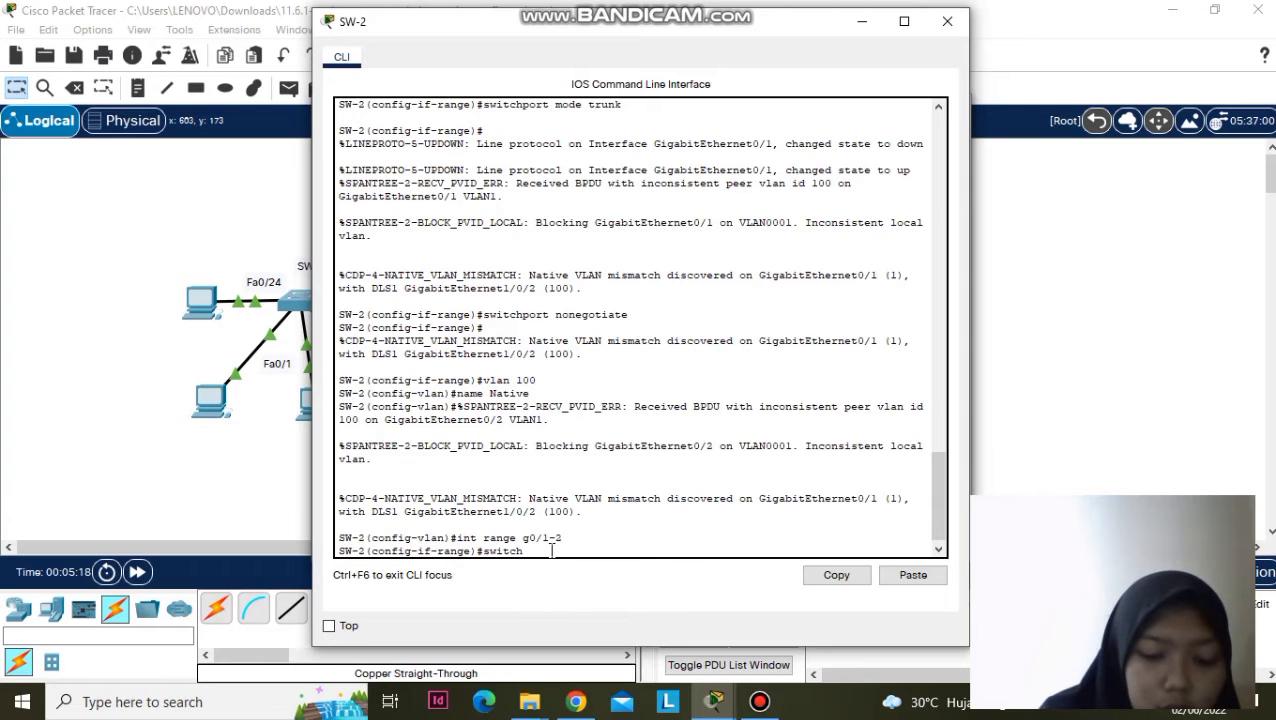
{"action": "type", "text": "port"}
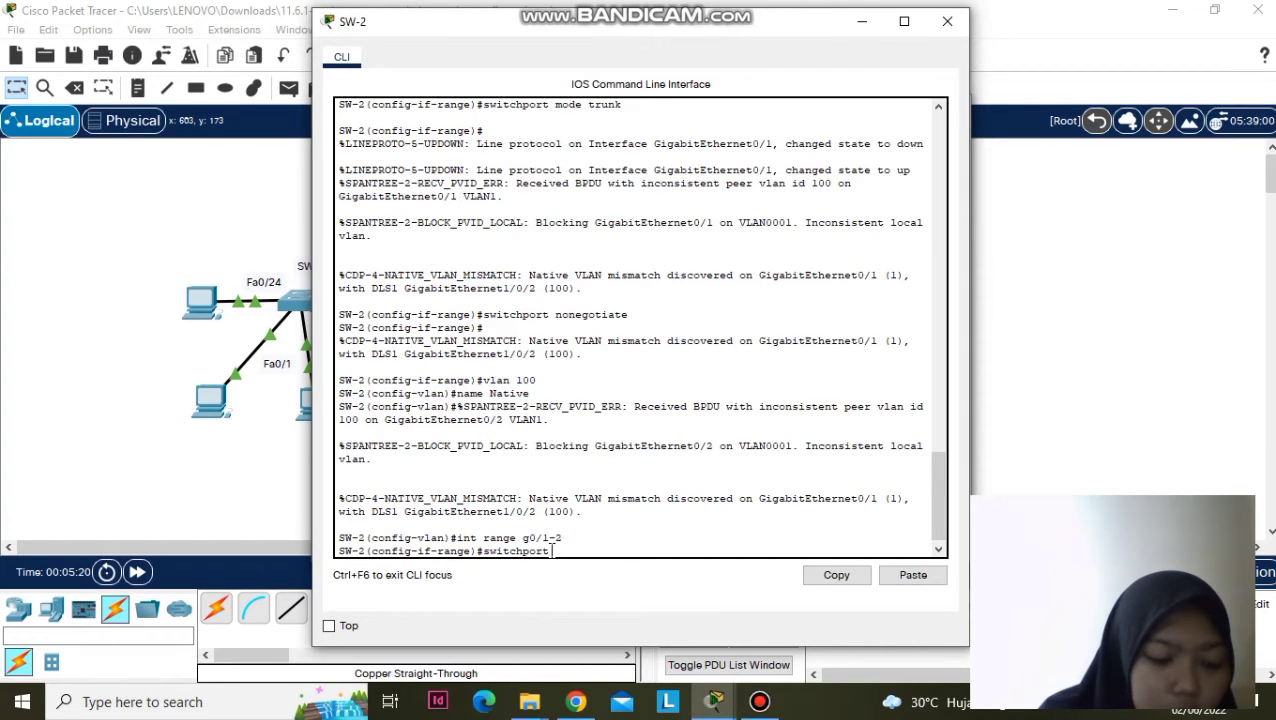
{"action": "type", "text": " trunk nati"}
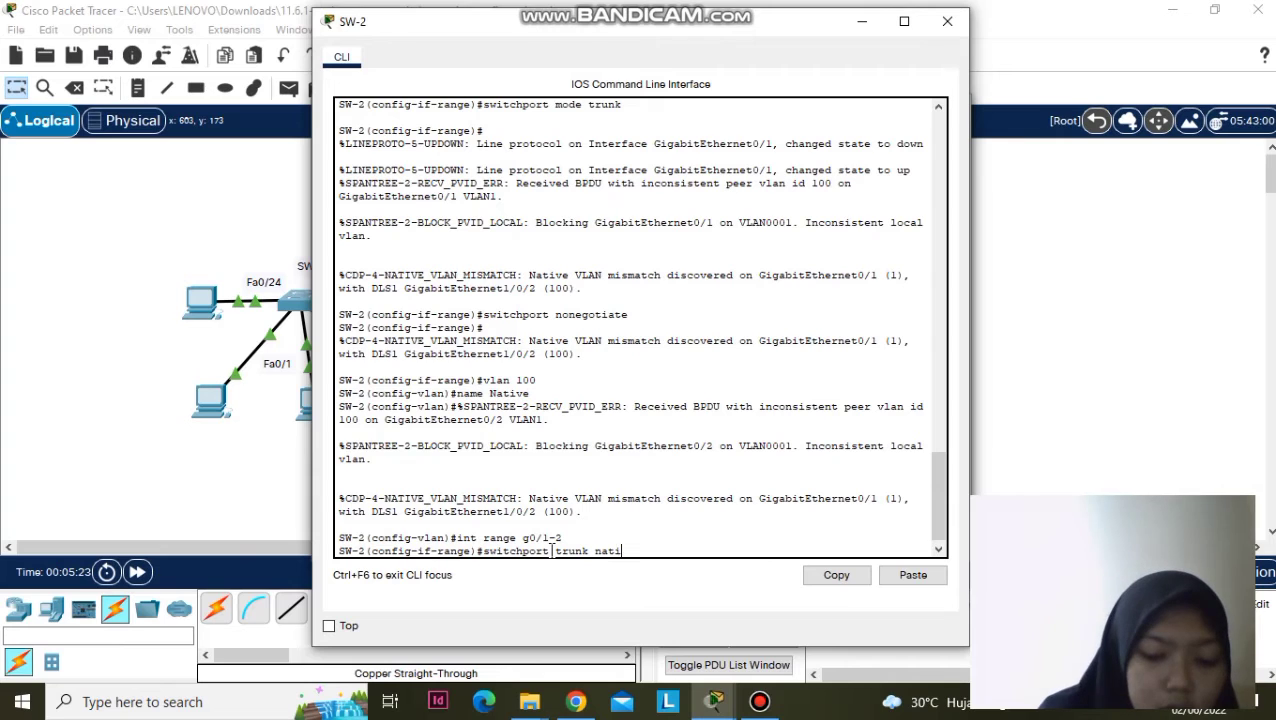
{"action": "type", "text": "ve vlan 100"}
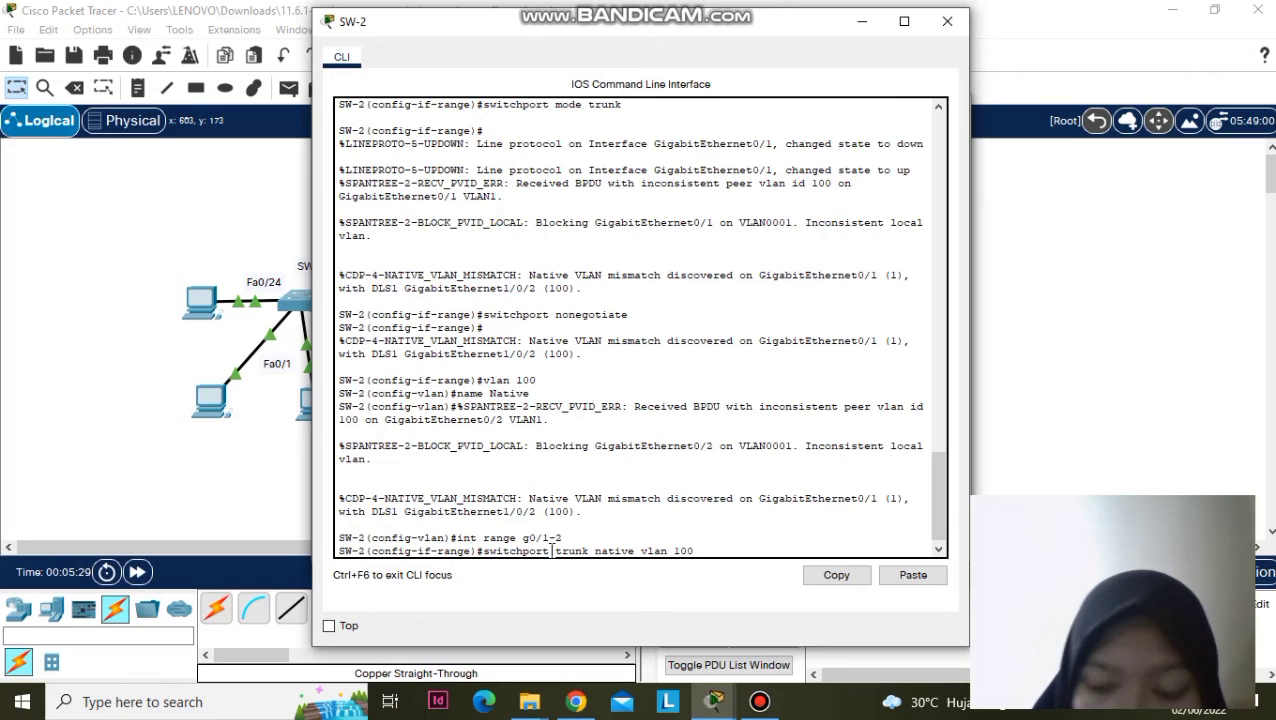
{"action": "key", "text": "Return"}
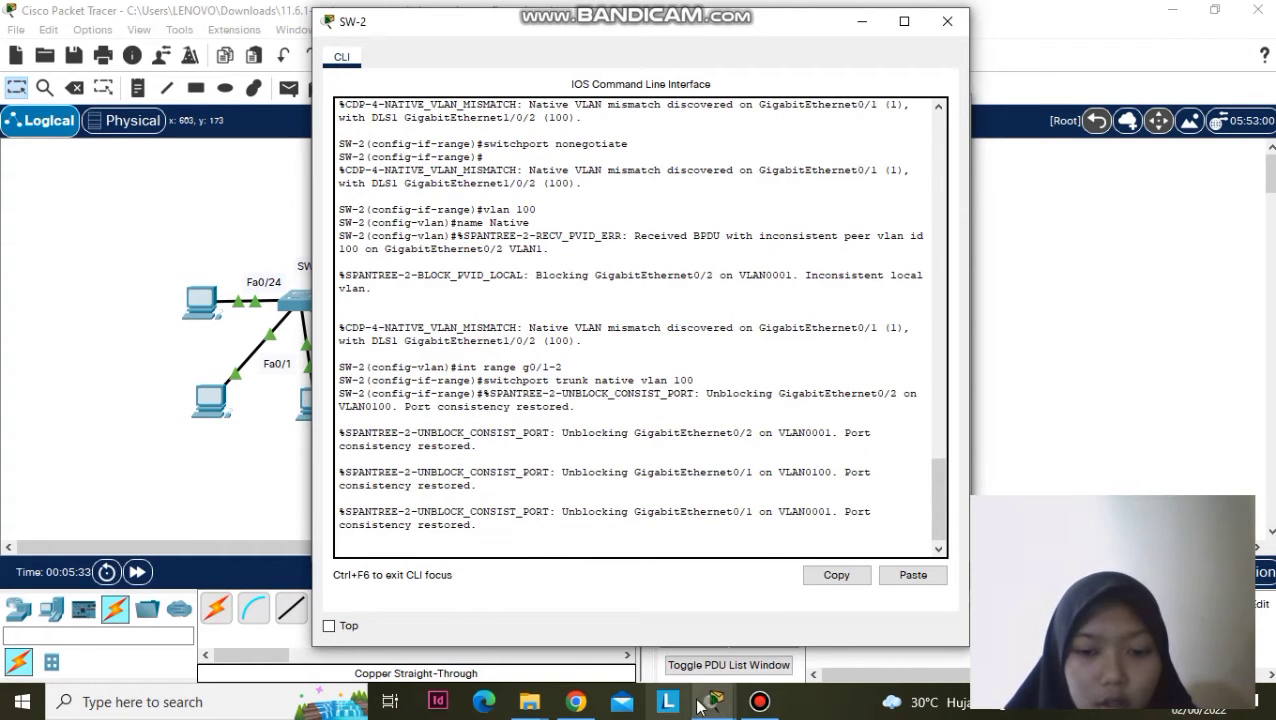
- Scroll the activity instructions to Step 3's port security tasks, then return to SW-1's console
{"action": "mouse_move", "coordinate": [705, 704]}
{"action": "left_click", "coordinate": [513, 635]}
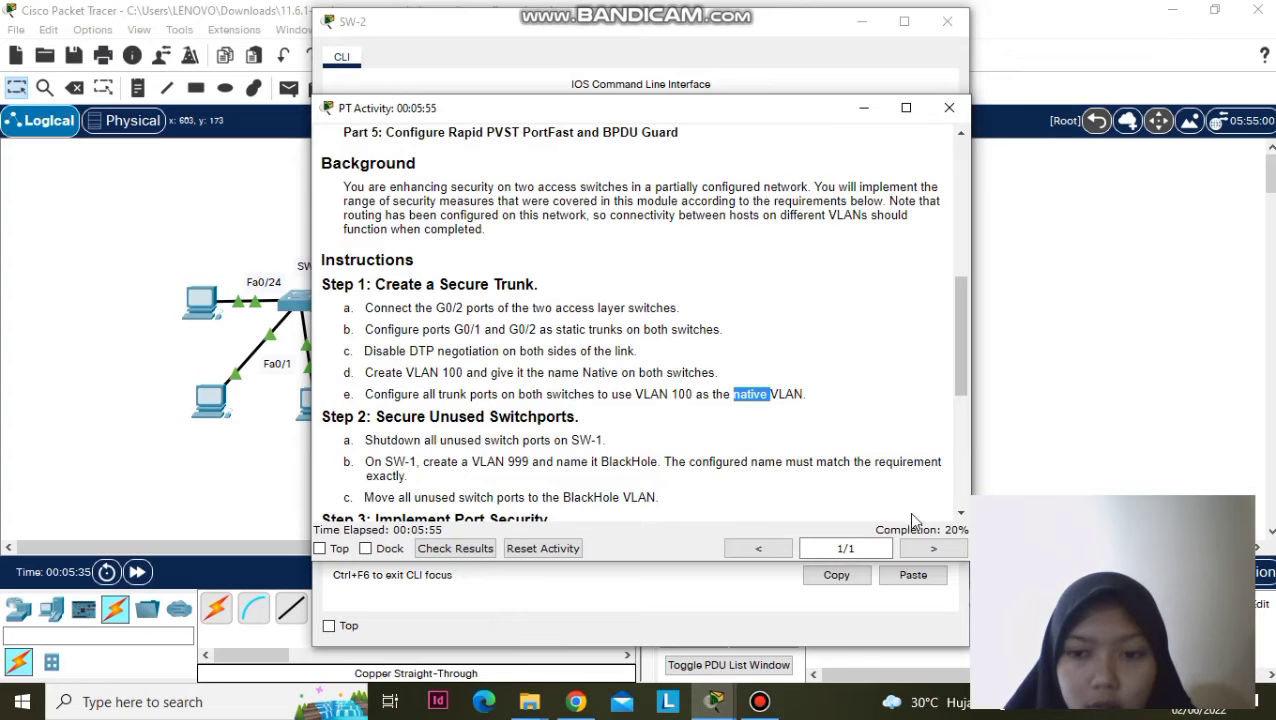
{"action": "scroll", "coordinate": [632, 447], "scroll_direction": "down", "scroll_amount": 1}
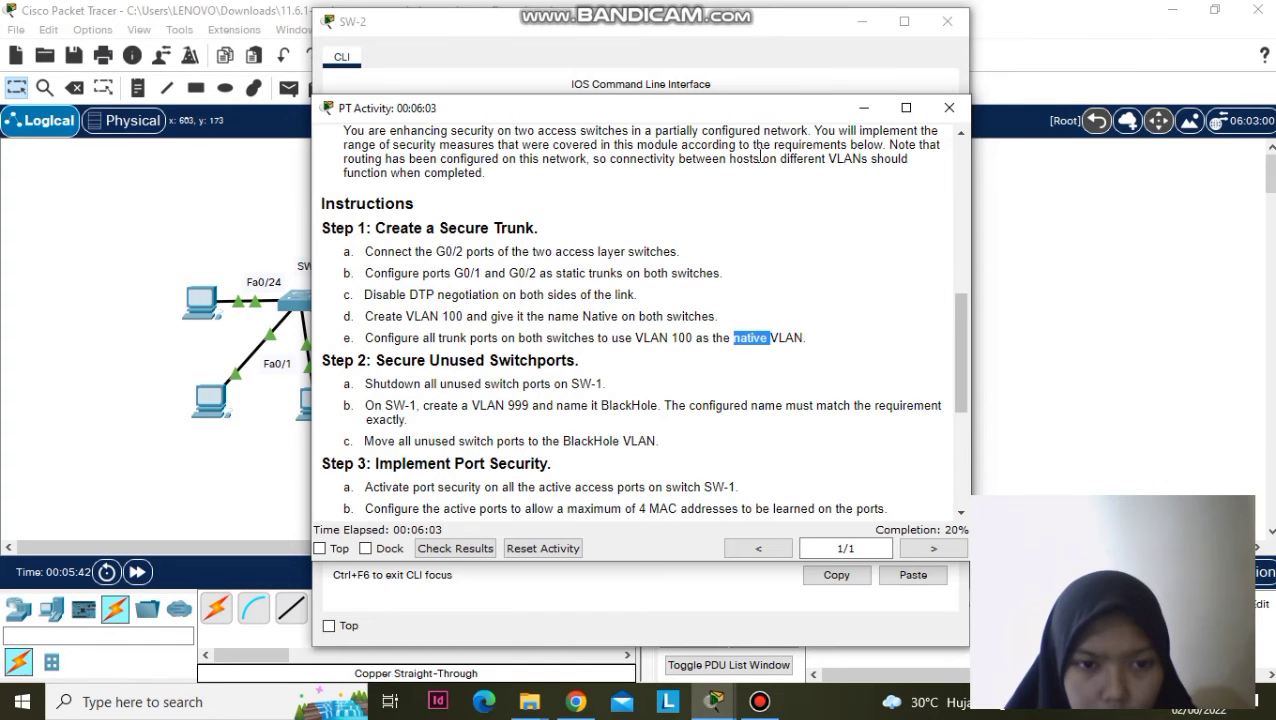
{"action": "left_click", "coordinate": [865, 34]}
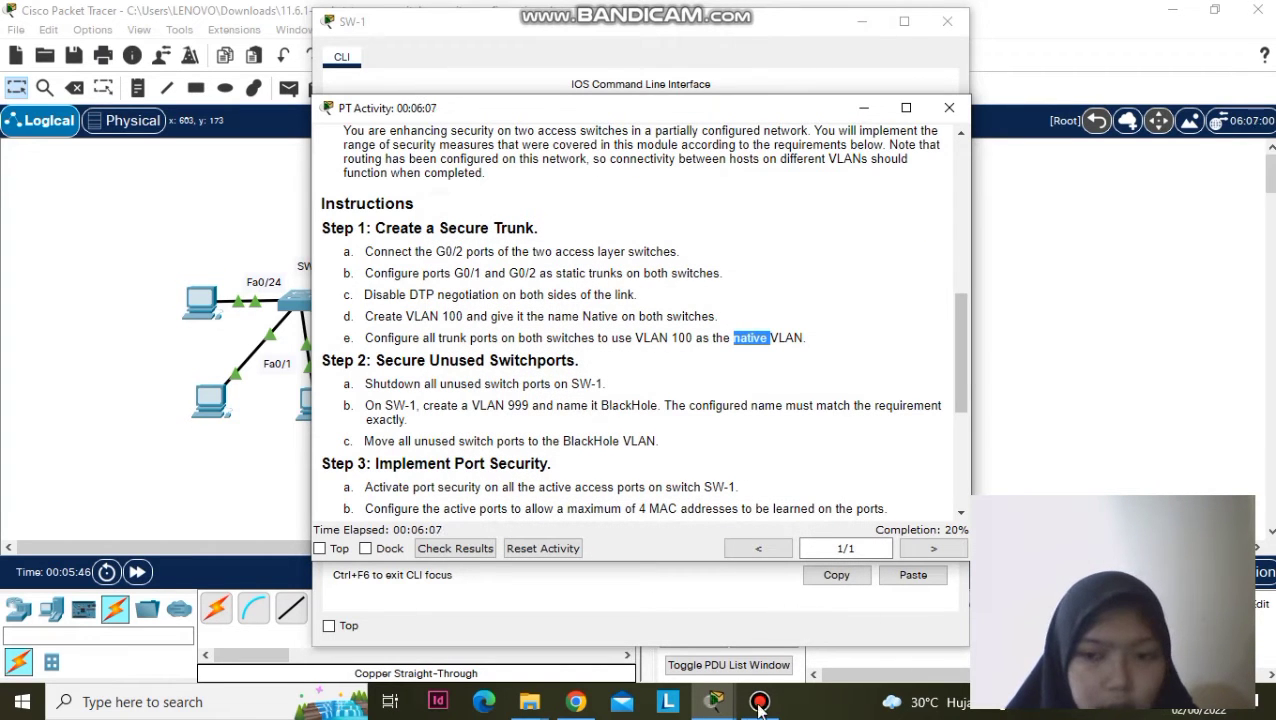
{"action": "mouse_move", "coordinate": [720, 708]}
{"action": "left_click", "coordinate": [800, 640]}
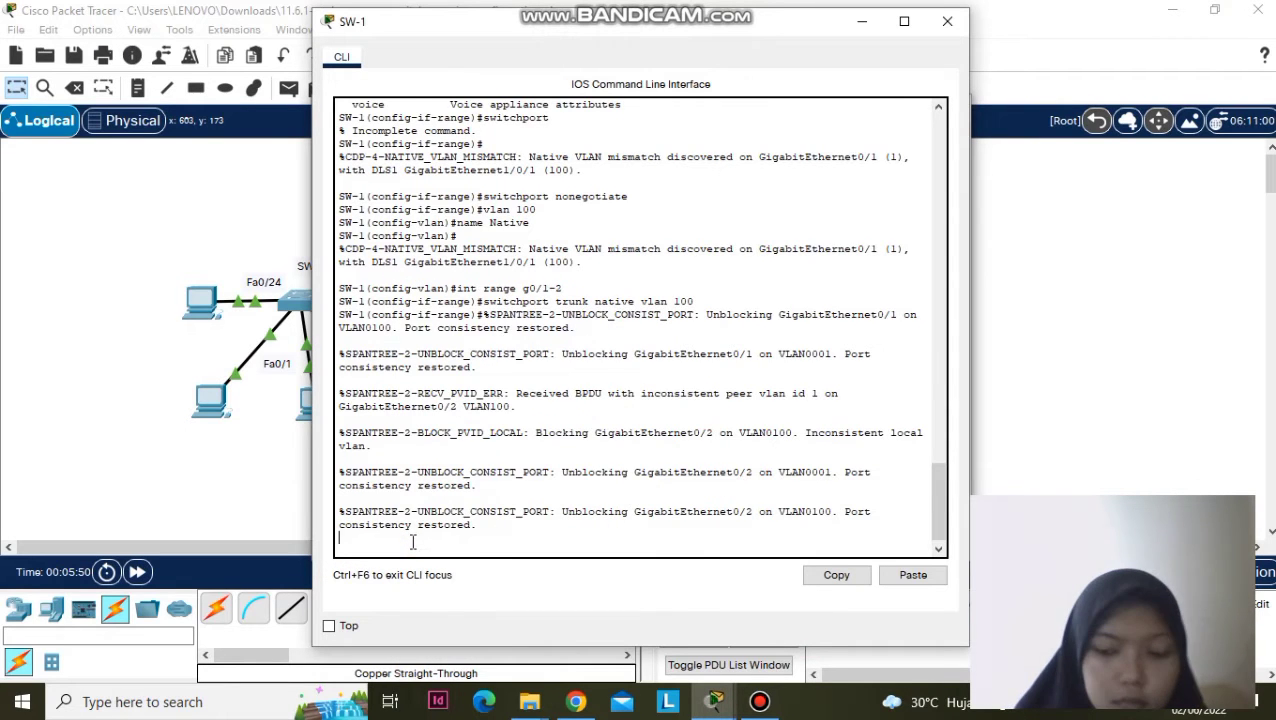
- Exit interface configuration mode on SW-1 back to global configuration
{"action": "key", "text": "Return"}
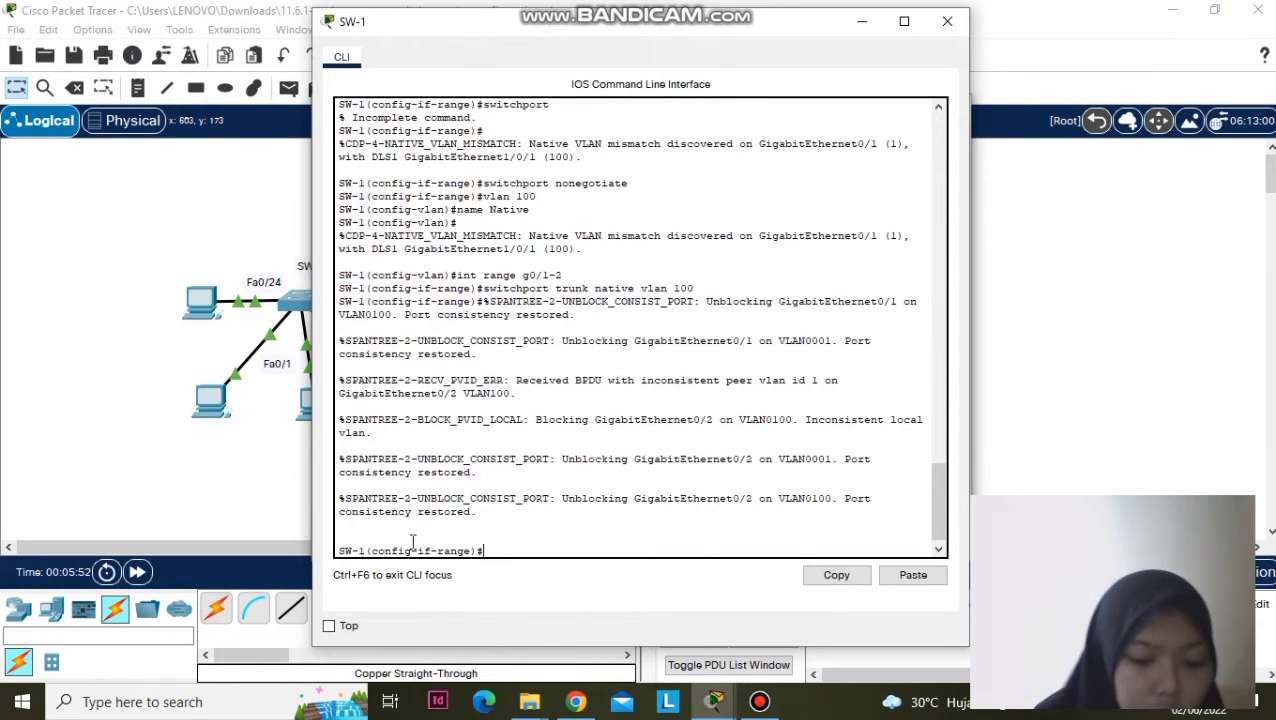
{"action": "type", "text": "ex"}
{"action": "key", "text": "Return"}
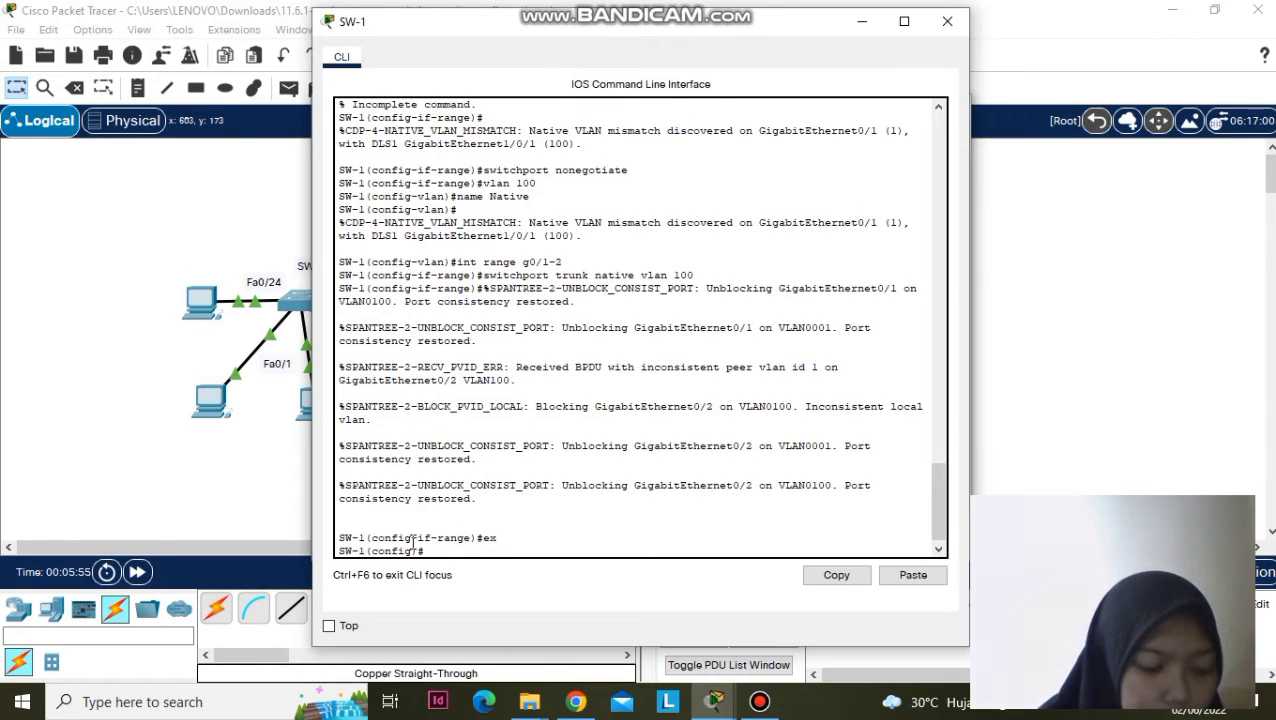
- Select SW-1's unused ports Fa0/3-9 and Fa0/11-23 and shut them down
{"action": "type", "text": "interface range fa0"}
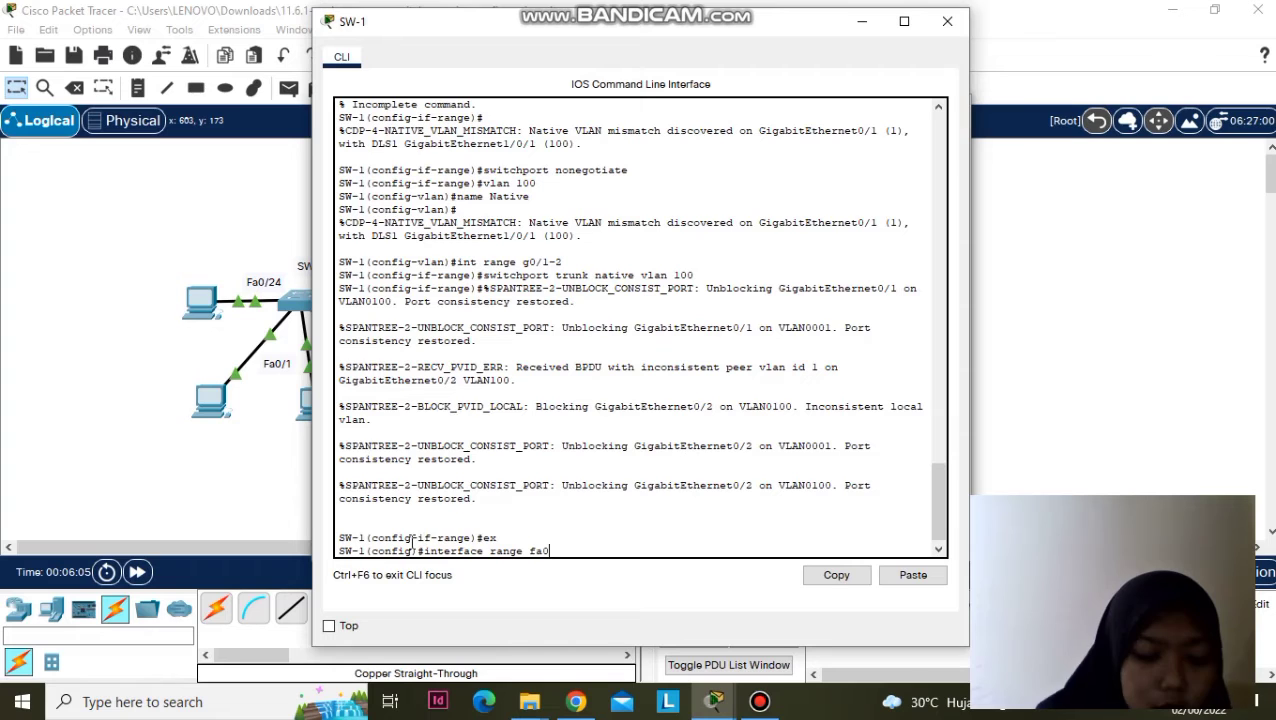
{"action": "type", "text": "/3-"}
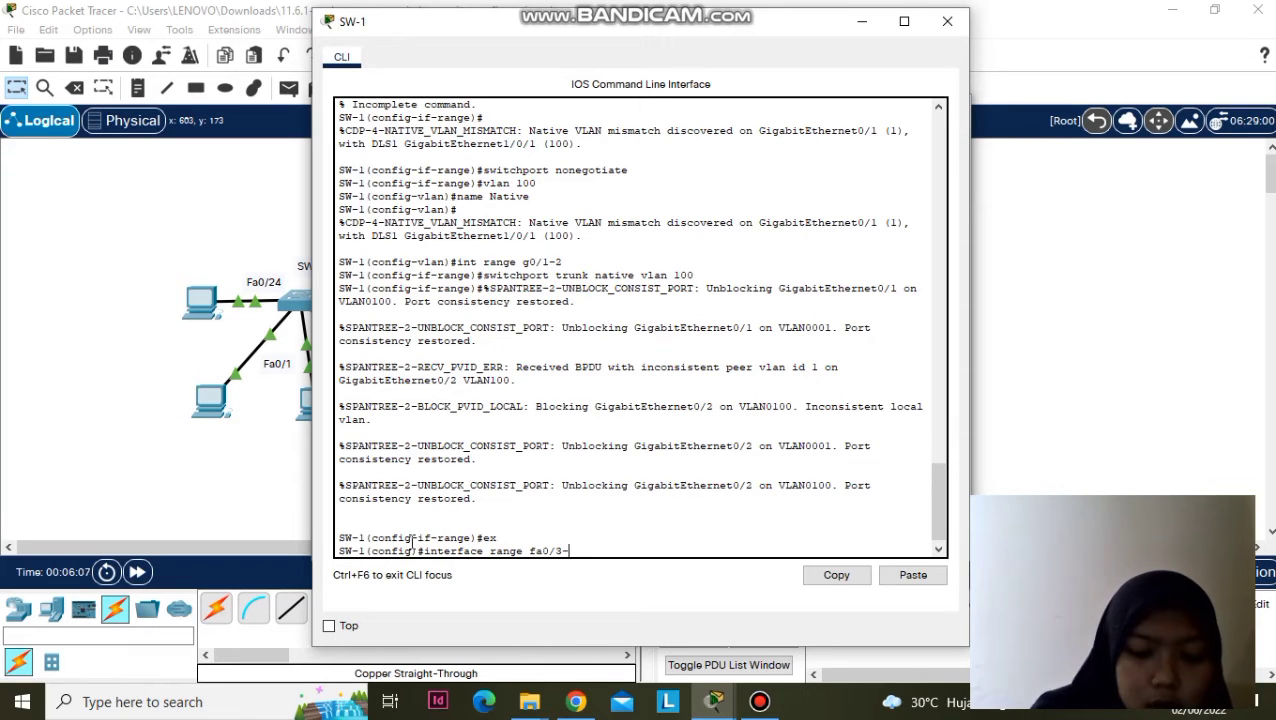
{"action": "type", "text": "9,"}
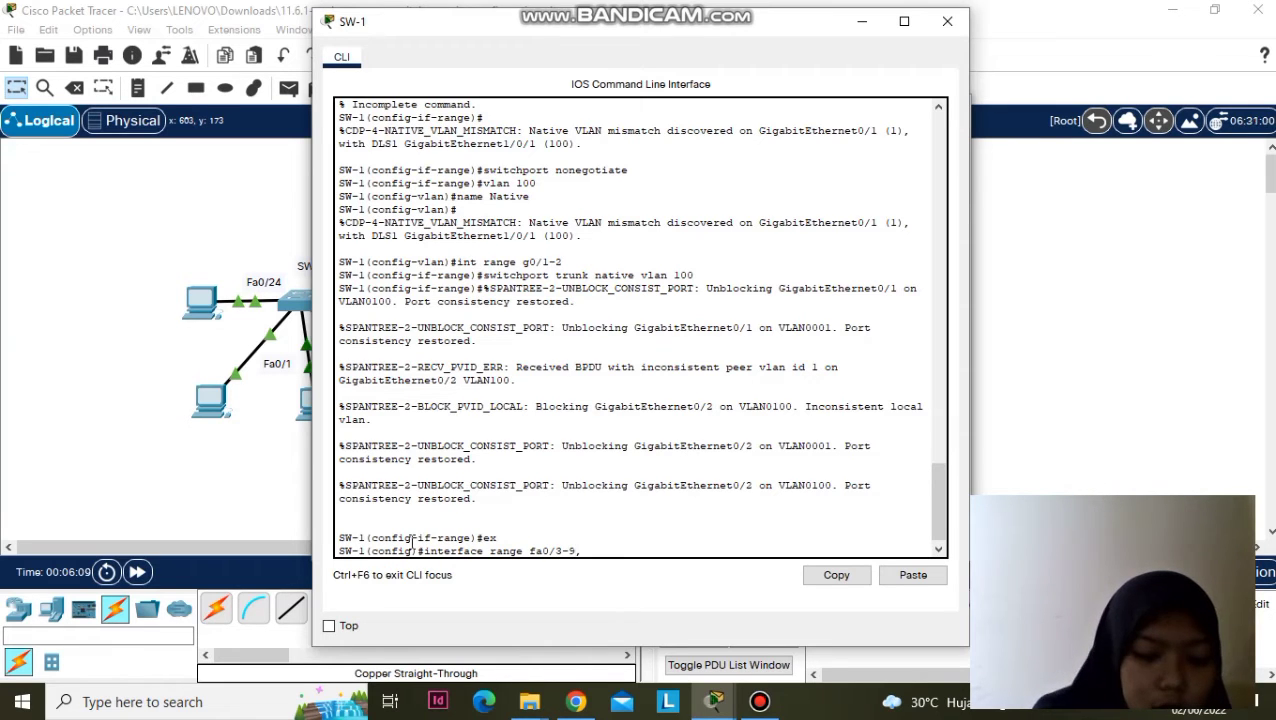
{"action": "type", "text": " fa0/11-23"}
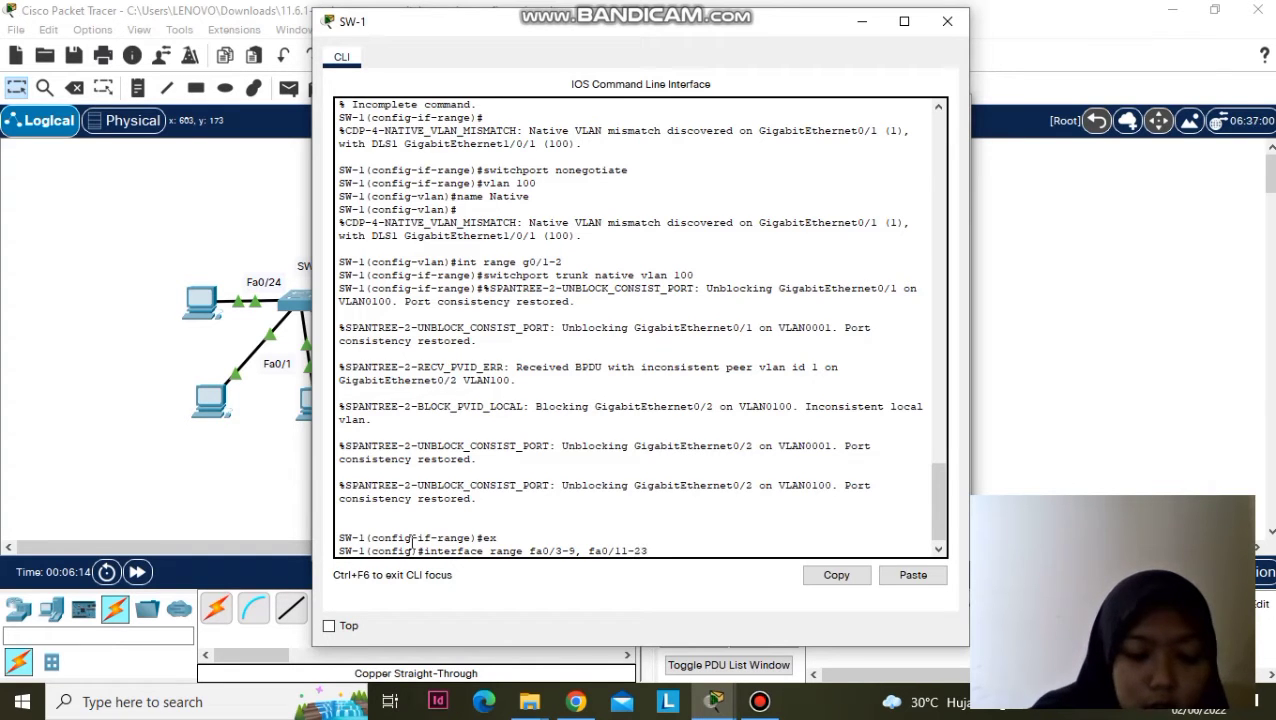
{"action": "key", "text": "Return"}
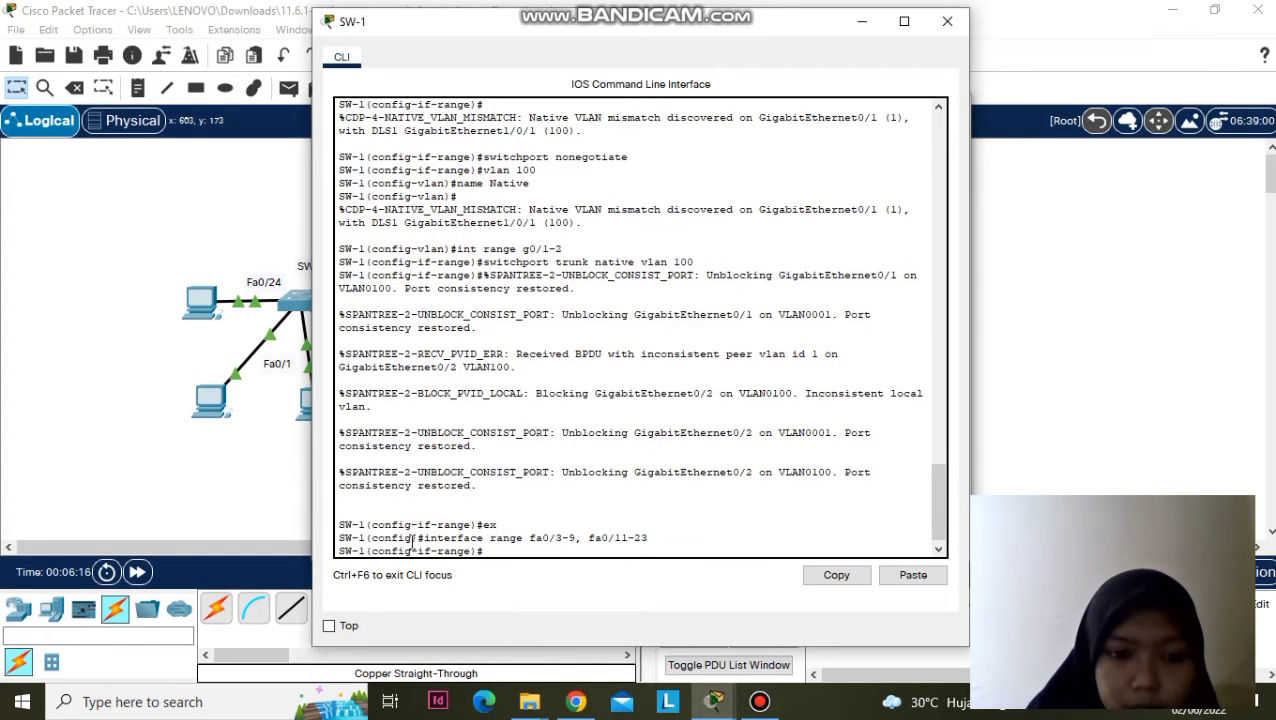
{"action": "type", "text": "sh"}
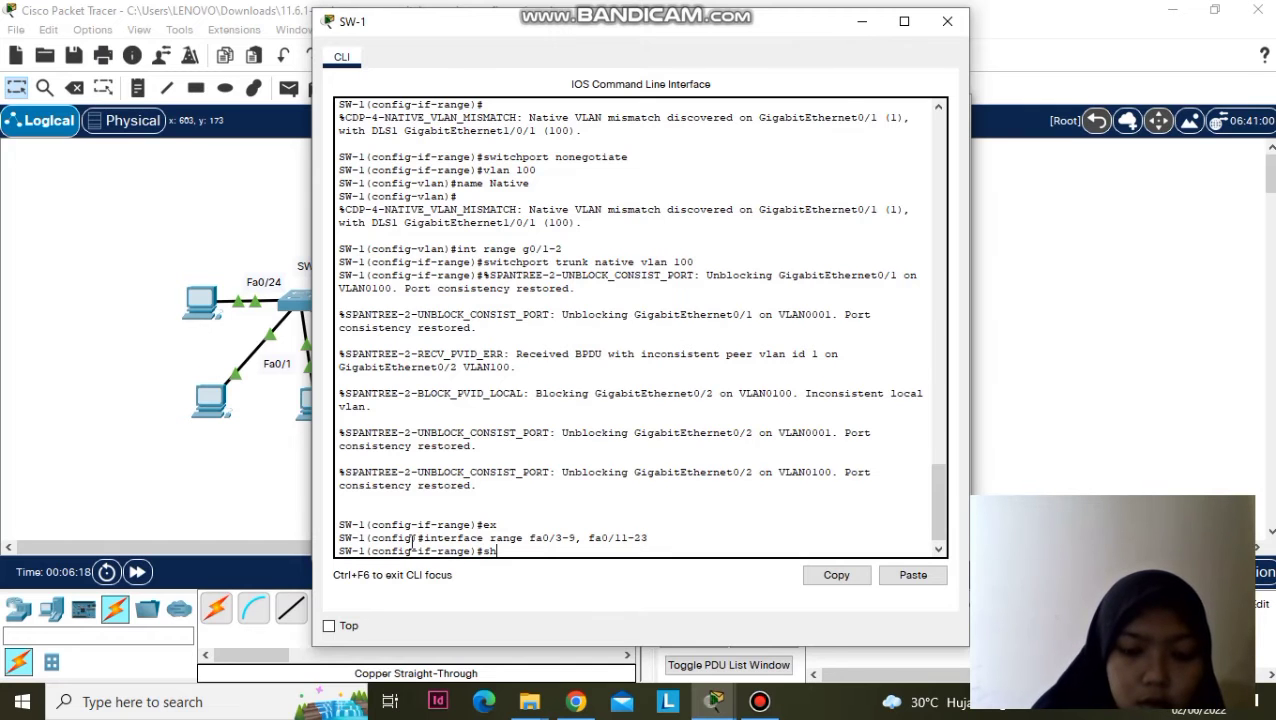
{"action": "key", "text": "Return"}
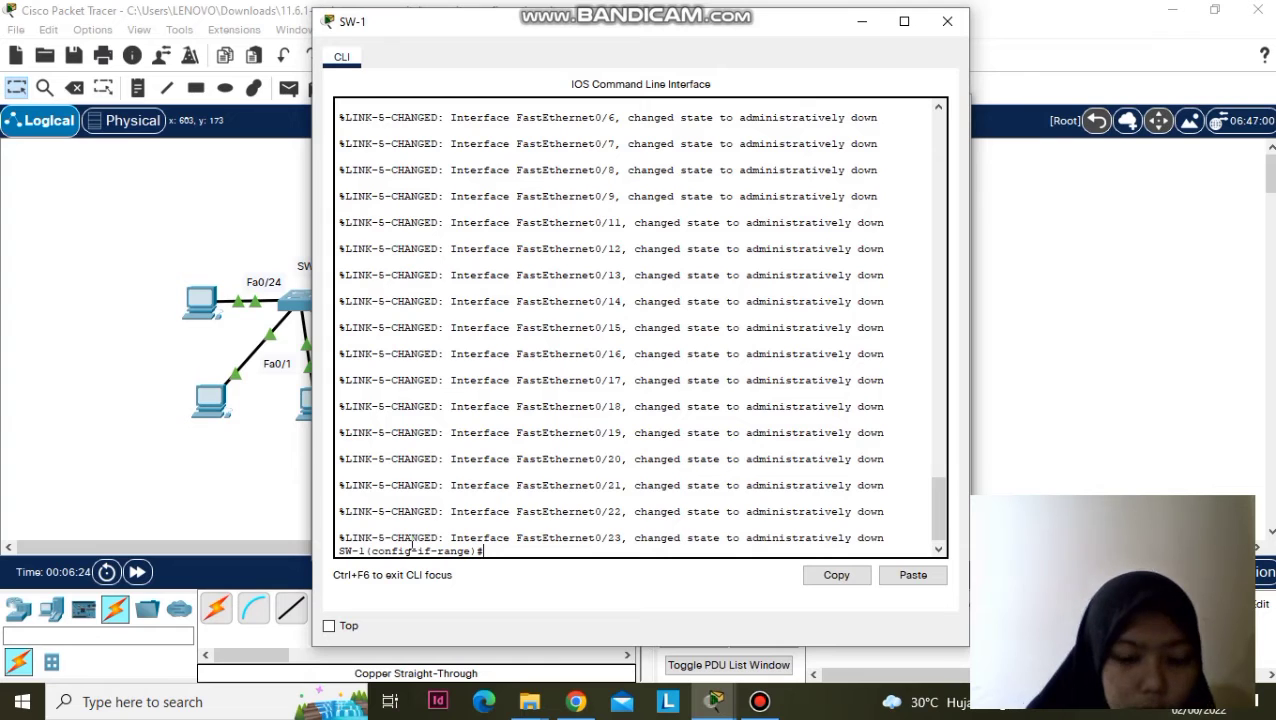
{"action": "type", "text": "vlan 999"}
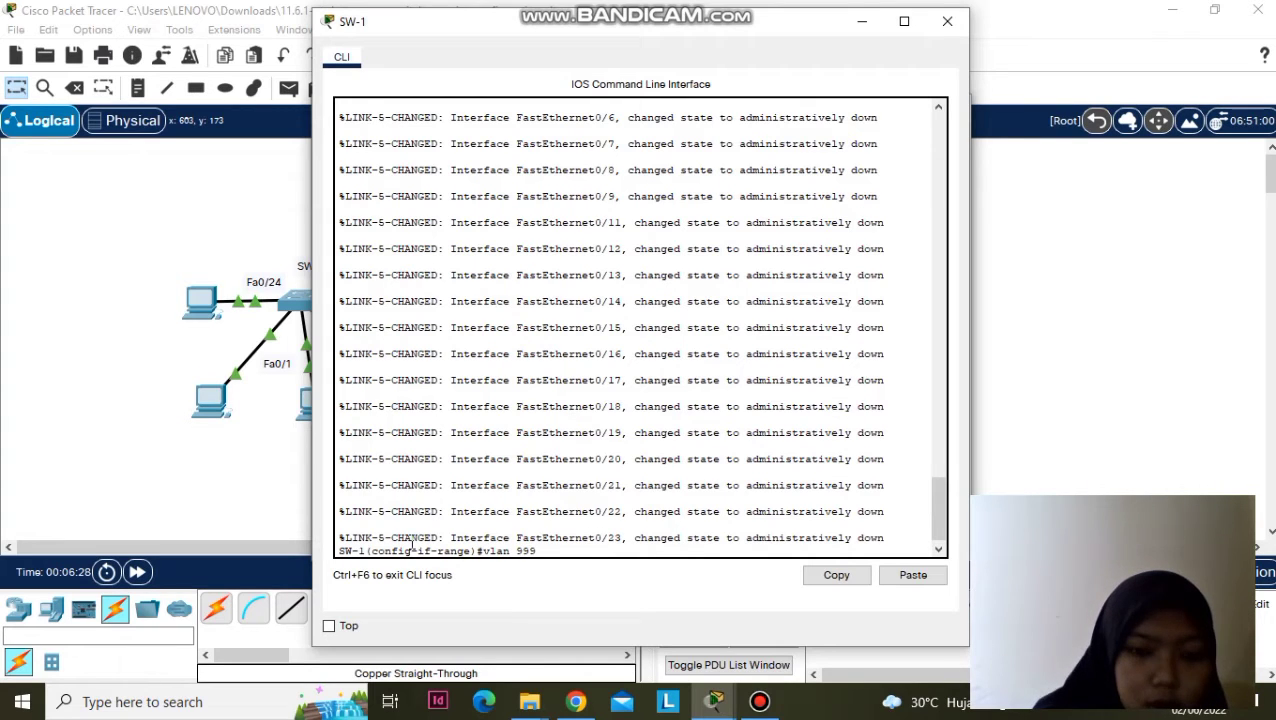
- Create VLAN 999 on SW-1 and name it BlackHole
{"action": "key", "text": "Return"}
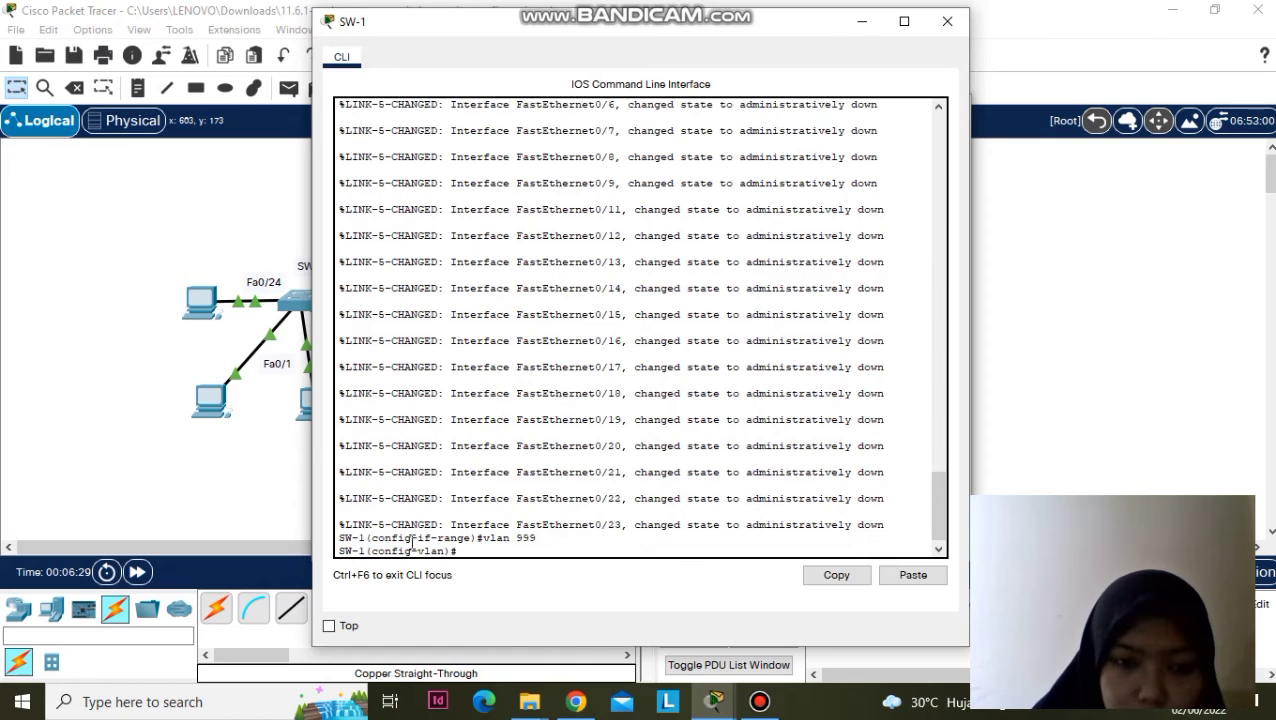
{"action": "type", "text": "name "}
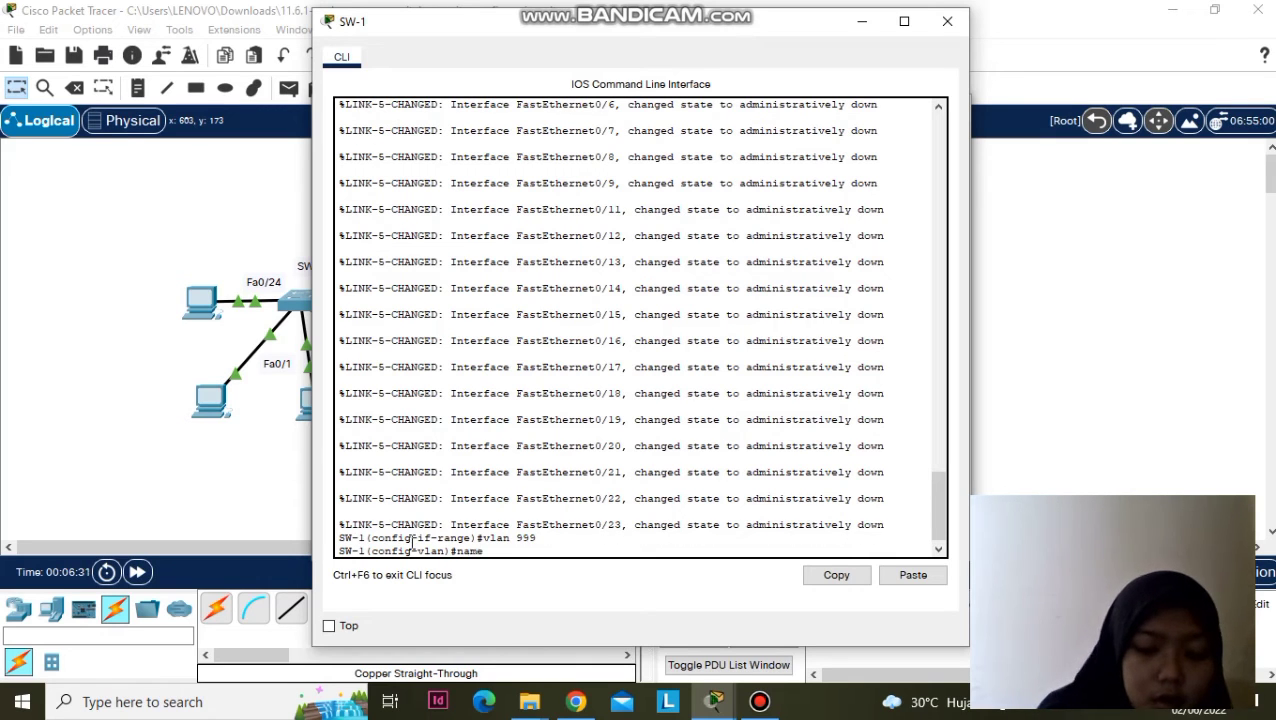
{"action": "type", "text": "BlackHole"}
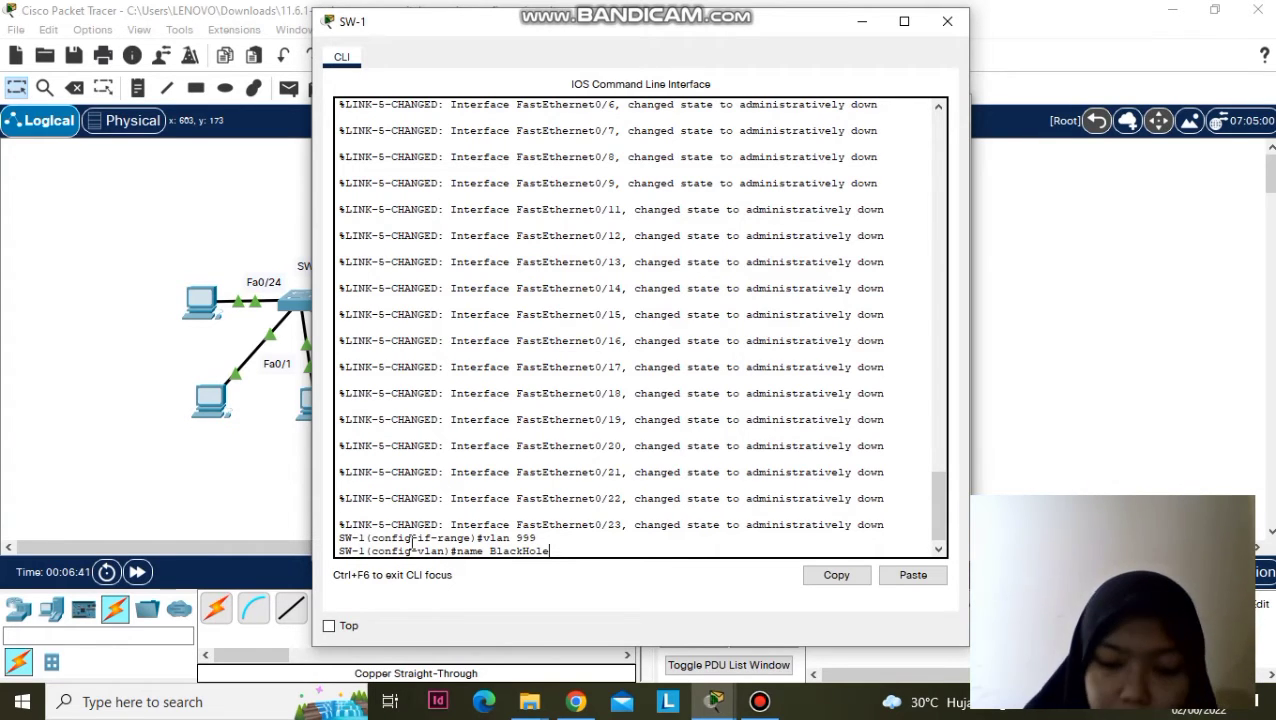
{"action": "key", "text": "Return"}
- Assign ports Fa0/3-9 and Fa0/11-23 to access VLAN 999, then return to privileged mode
{"action": "type", "text": "in"}
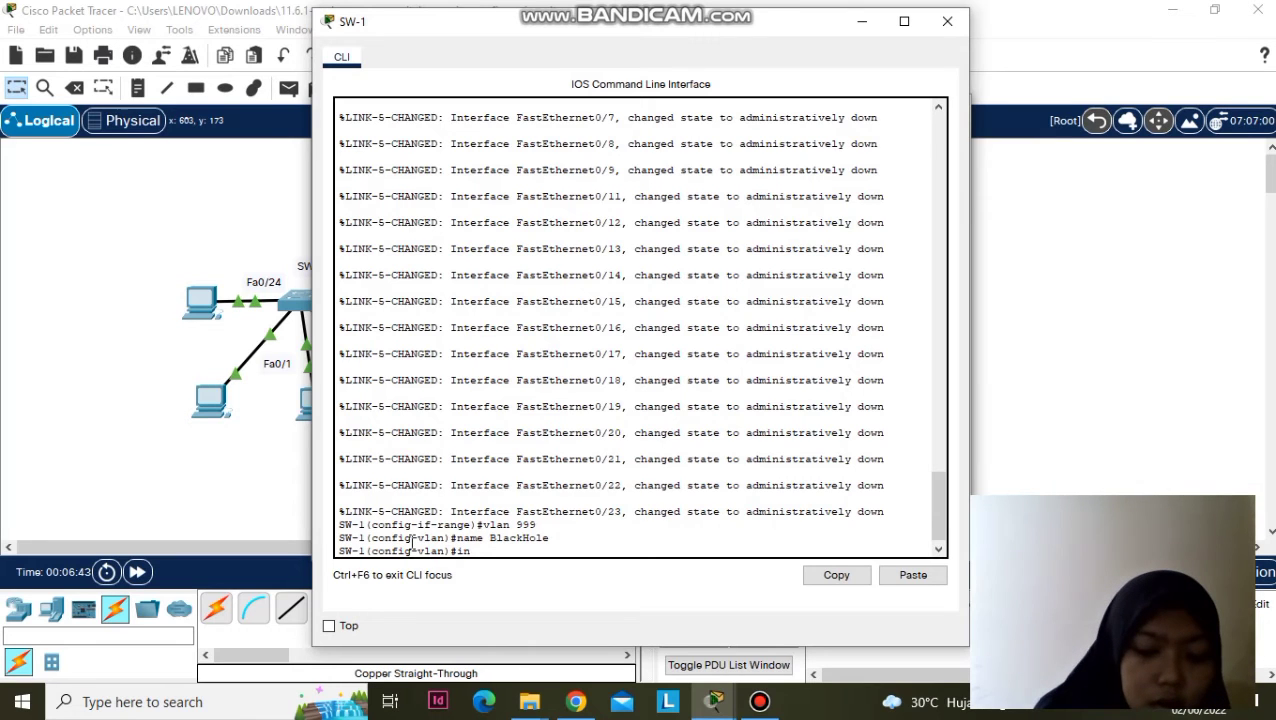
{"action": "type", "text": "terface"}
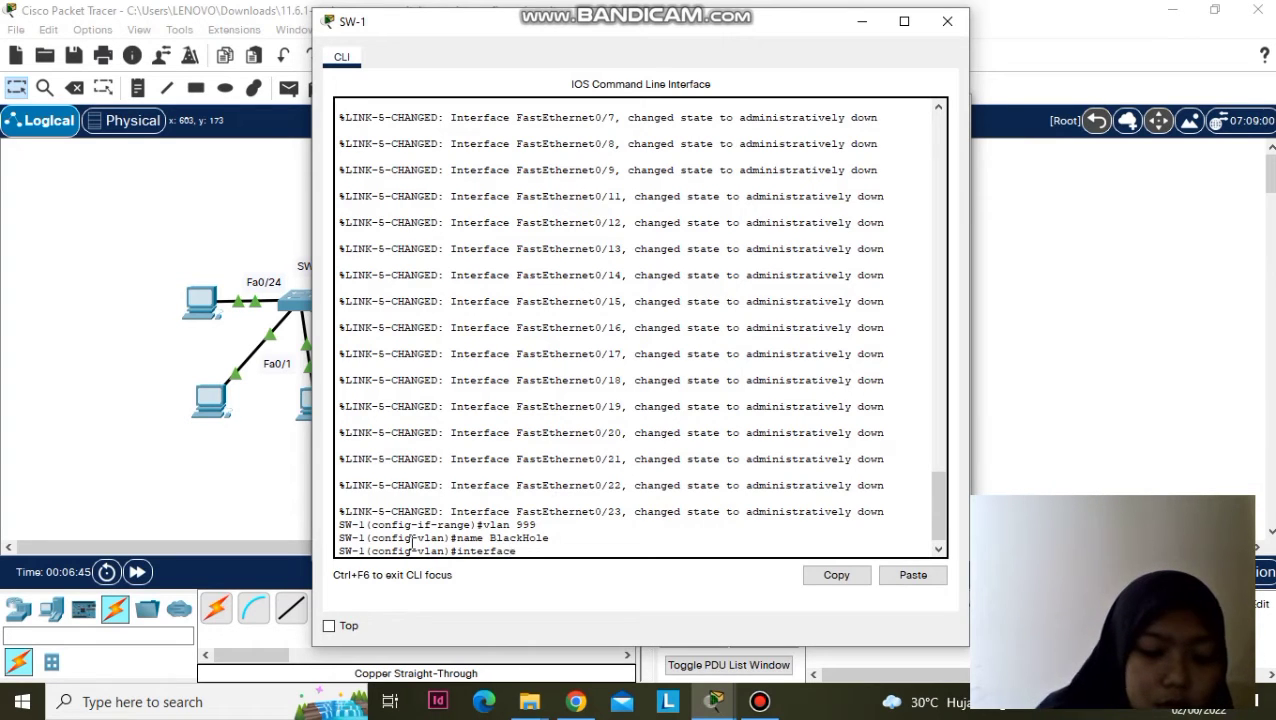
{"action": "type", "text": " range"}
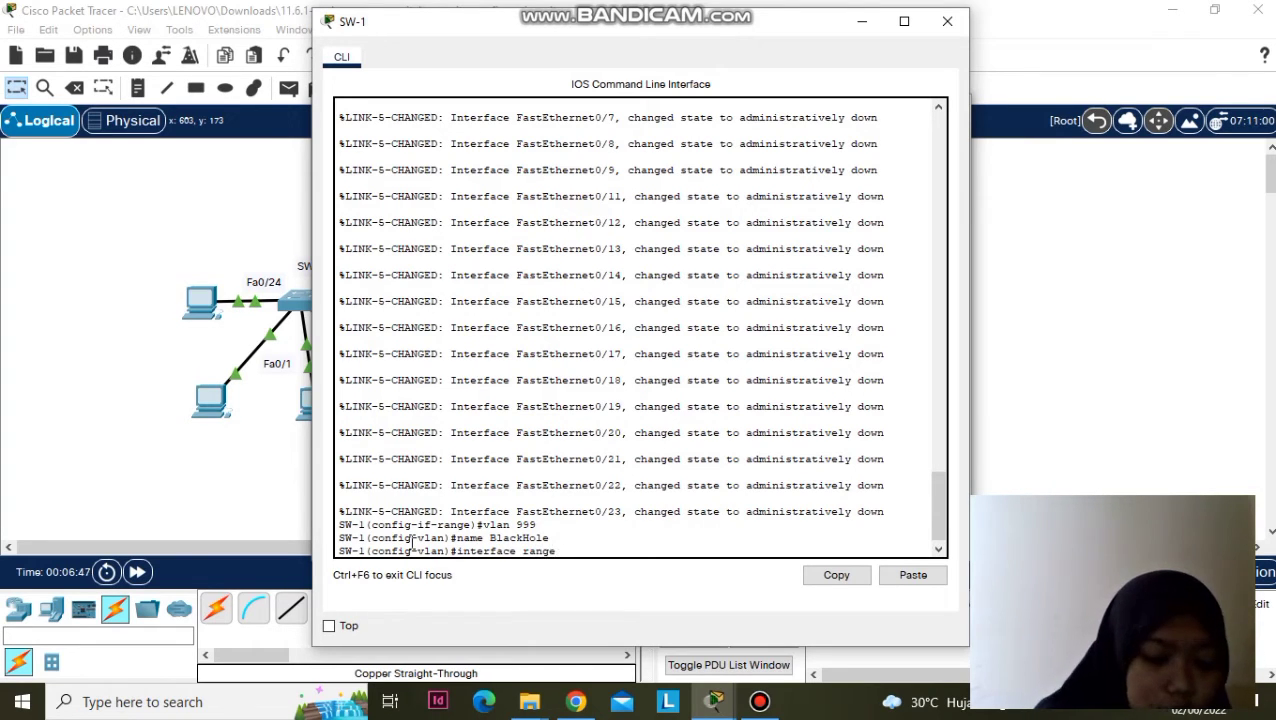
{"action": "type", "text": " fa0/3-9,g"}
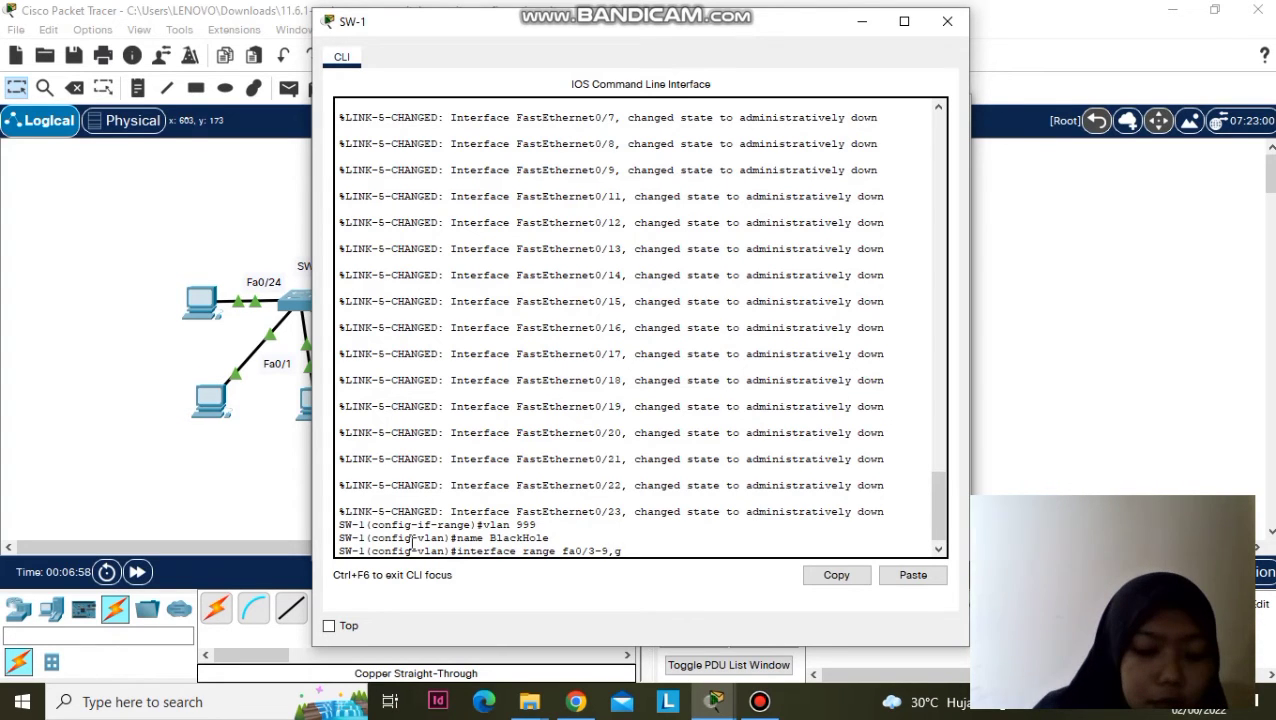
{"action": "key", "text": "BackSpace"}
{"action": "type", "text": "fa"}
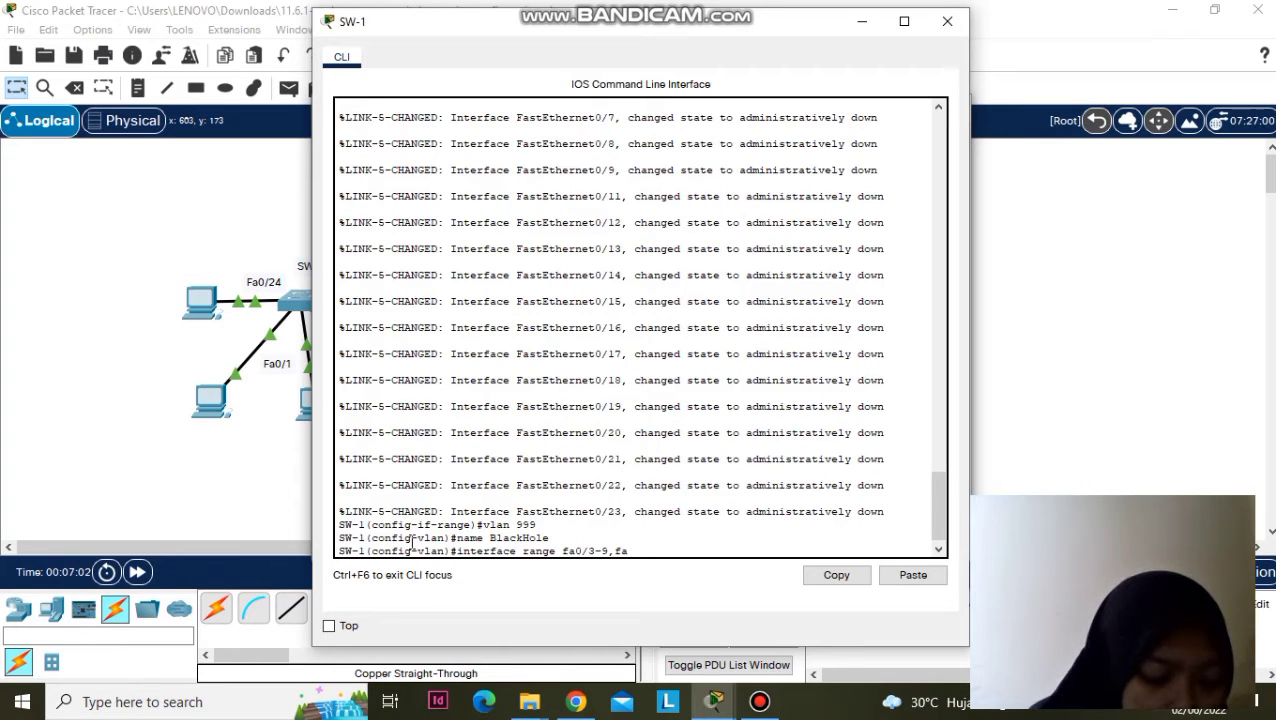
{"action": "type", "text": "0/11-23"}
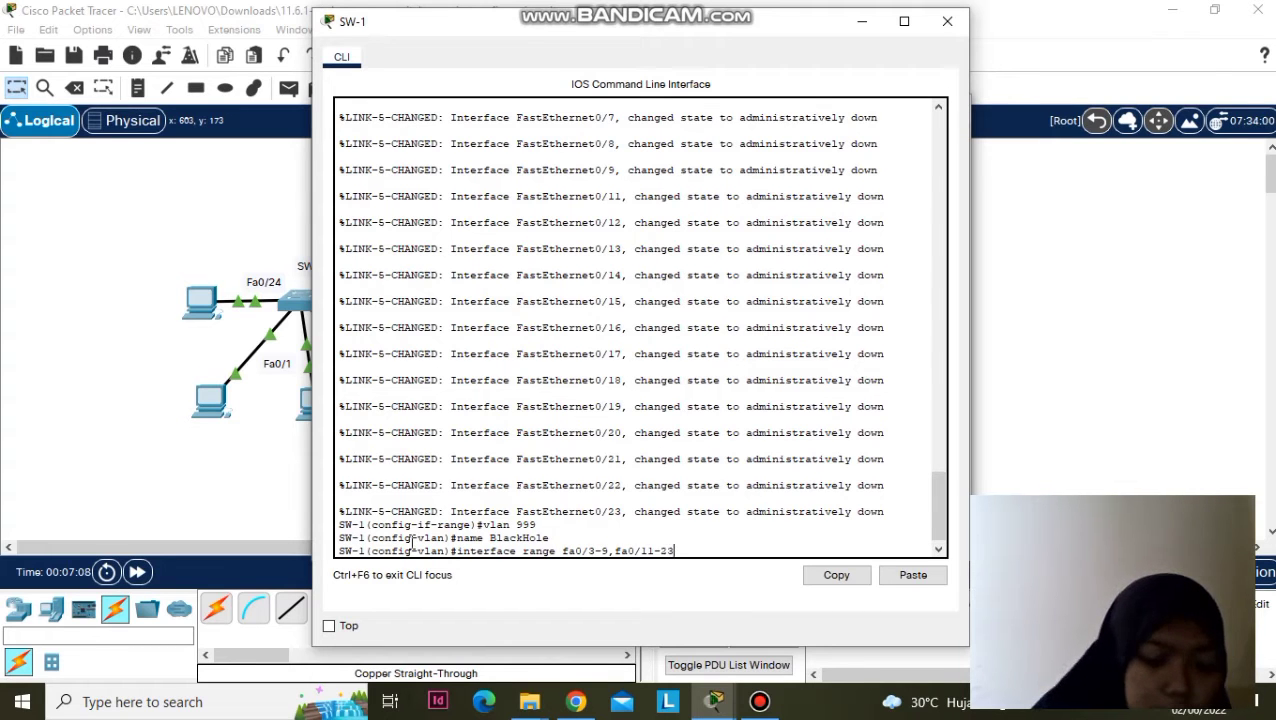
{"action": "key", "text": "Return"}
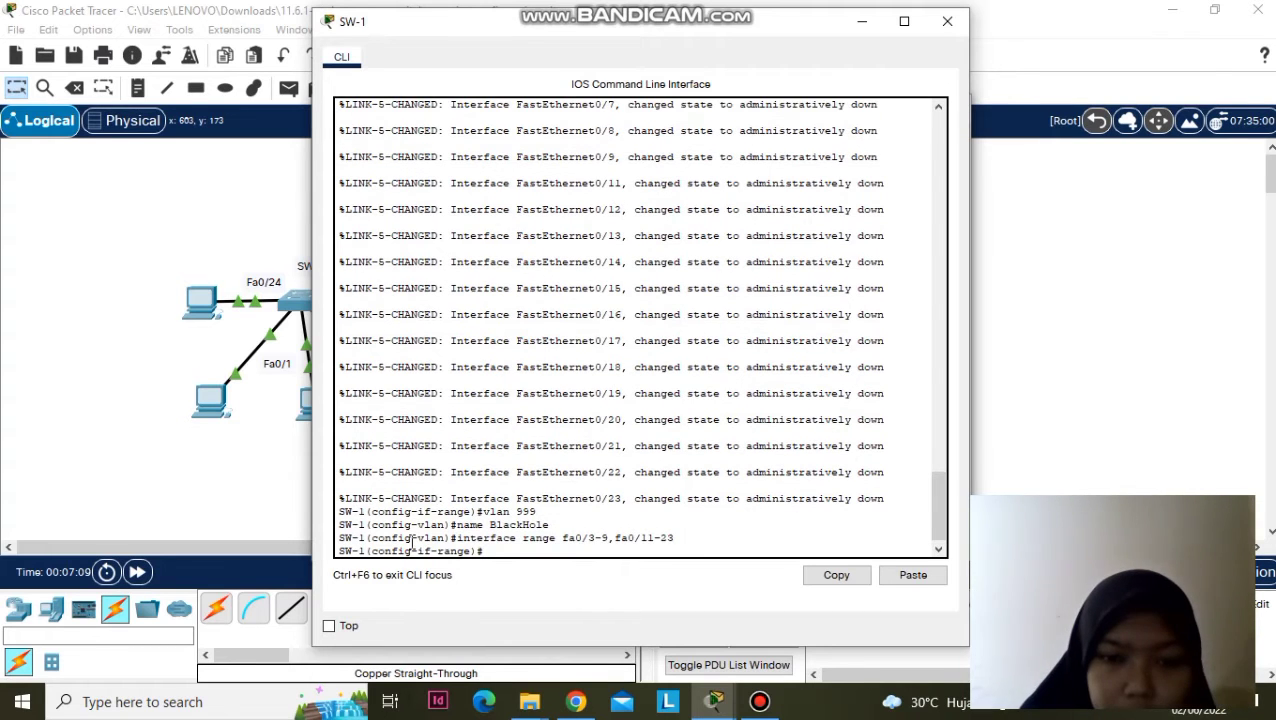
{"action": "type", "text": "sw"}
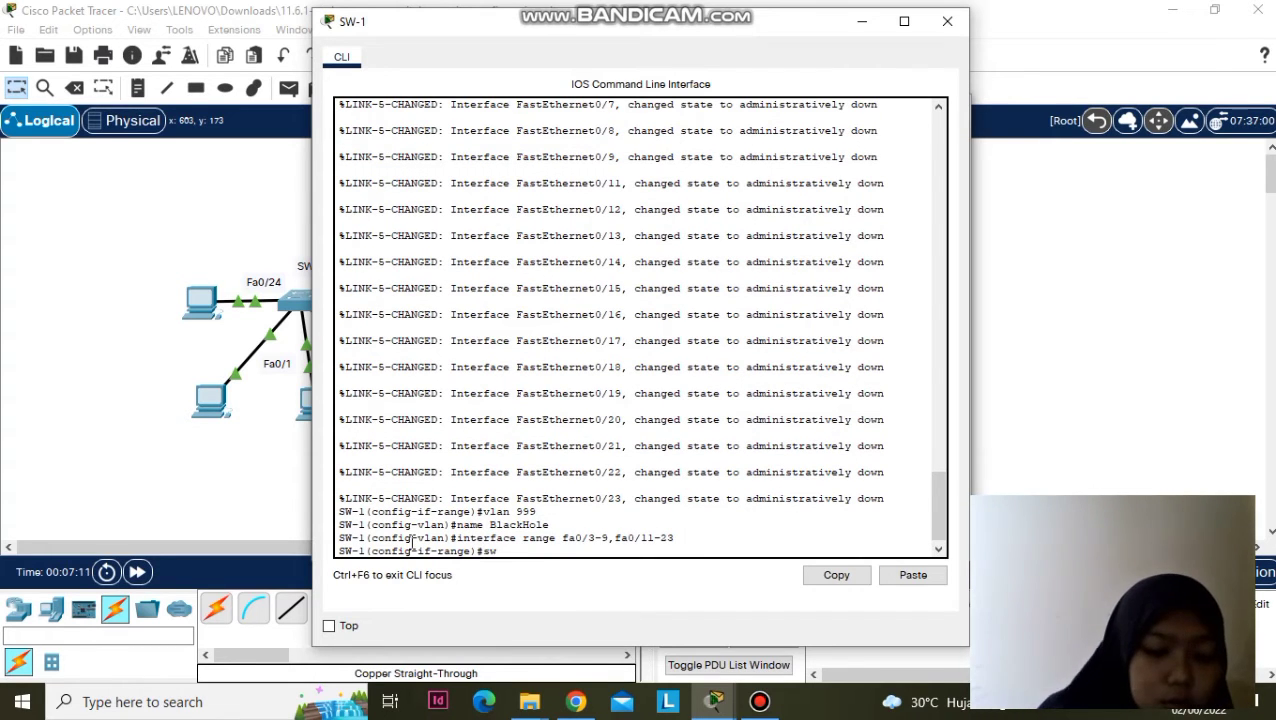
{"action": "type", "text": "itchpo"}
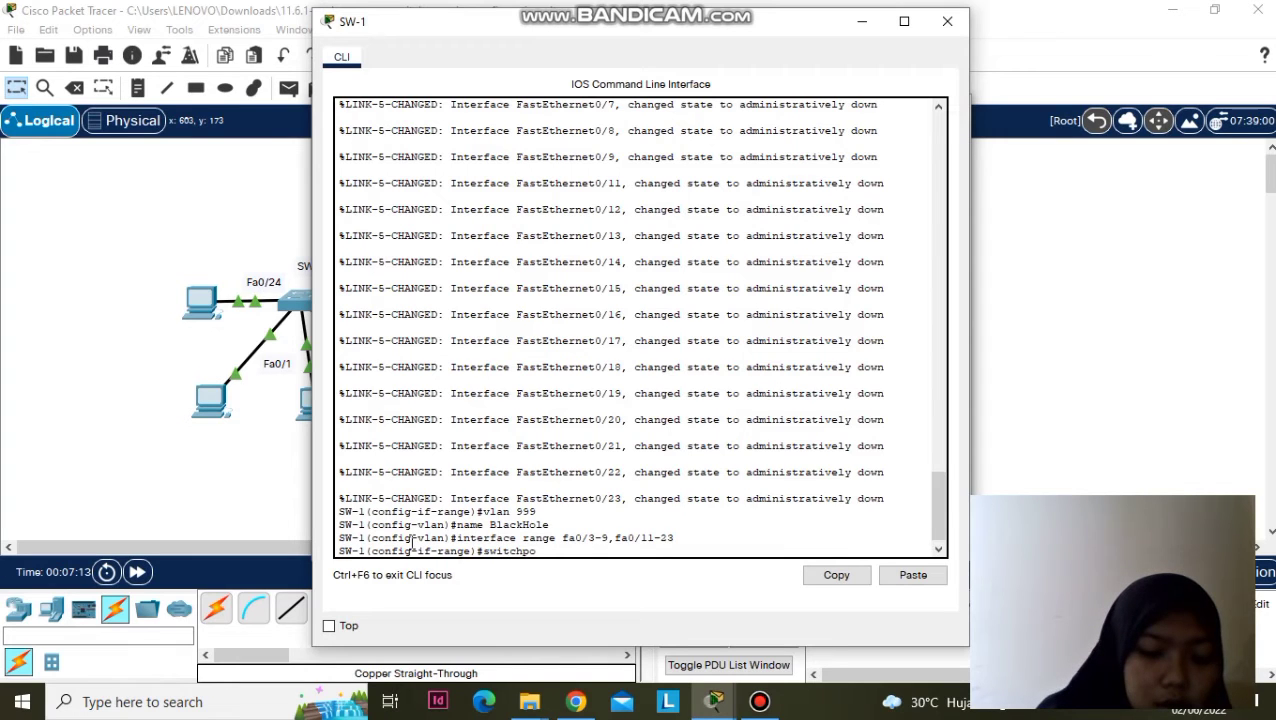
{"action": "type", "text": "rt acces"}
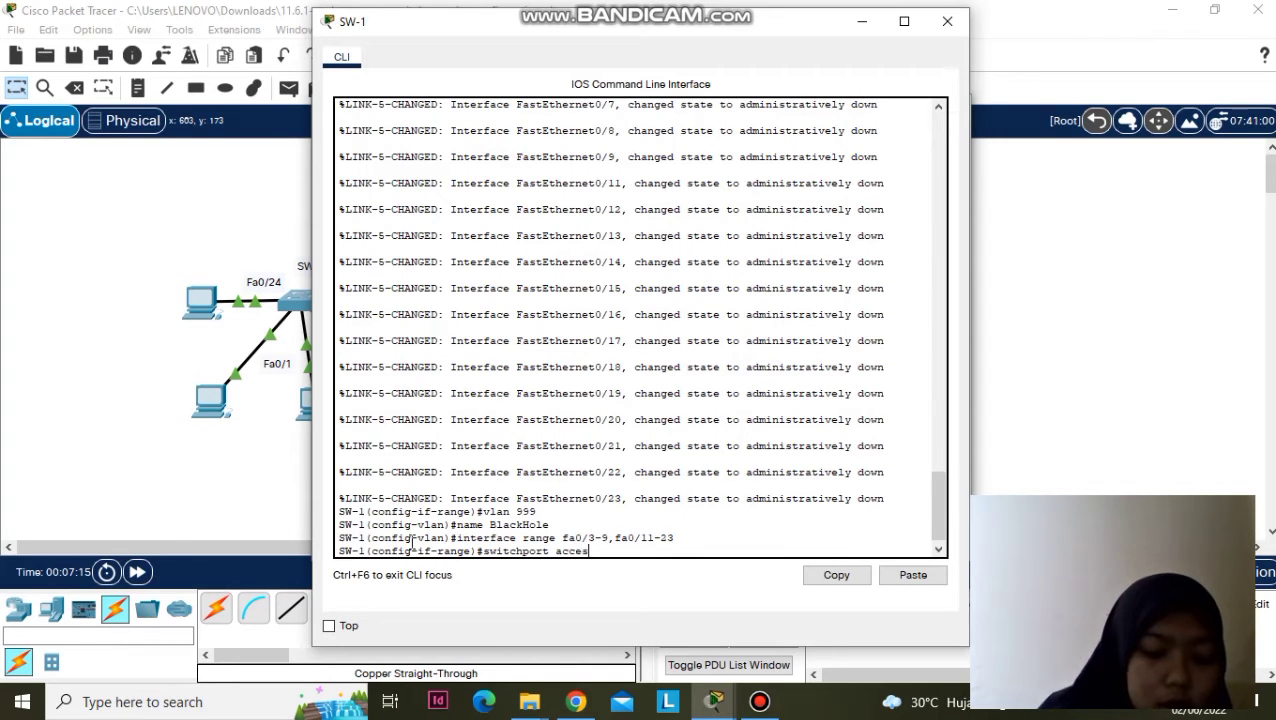
{"action": "type", "text": "s v"}
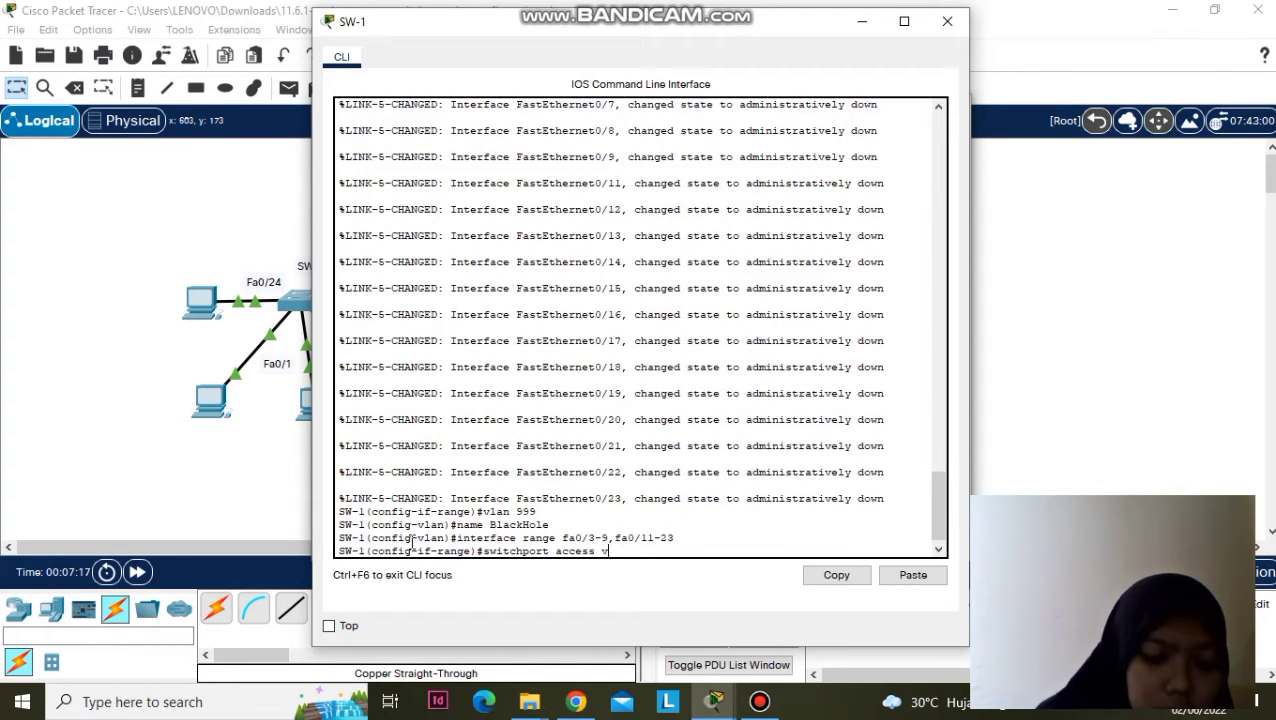
{"action": "type", "text": "lan 999"}
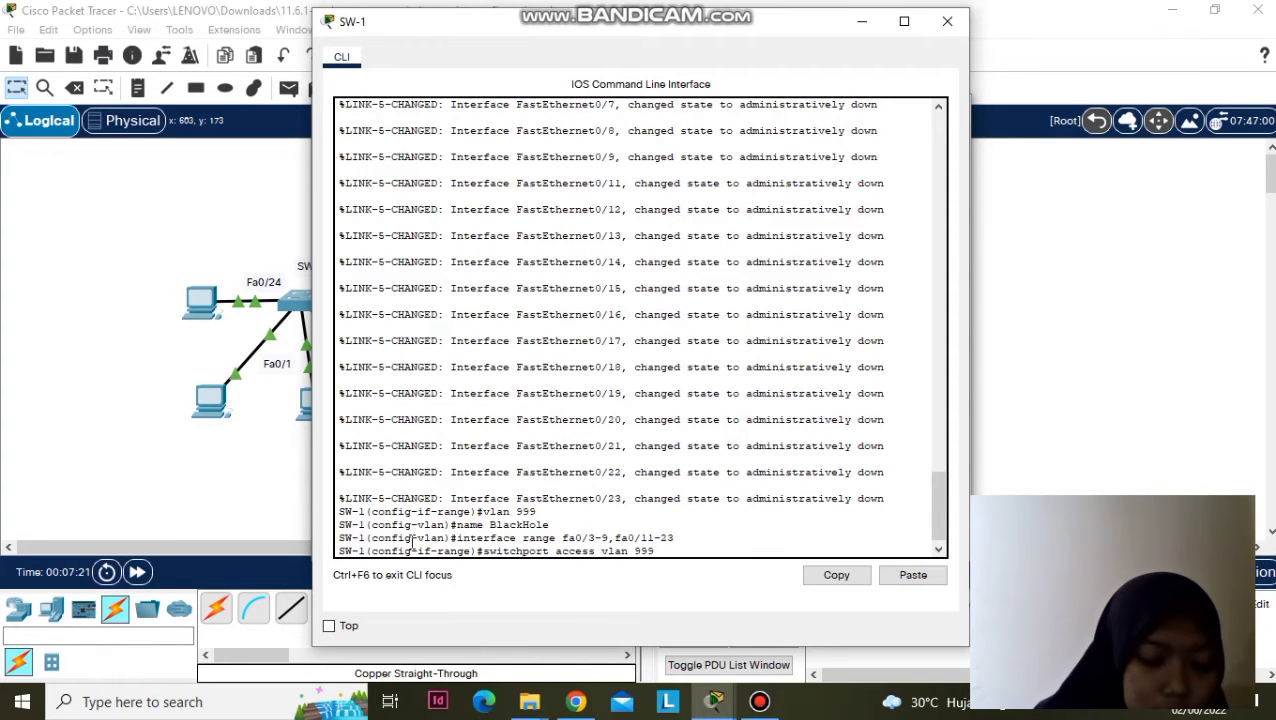
{"action": "key", "text": "Return"}
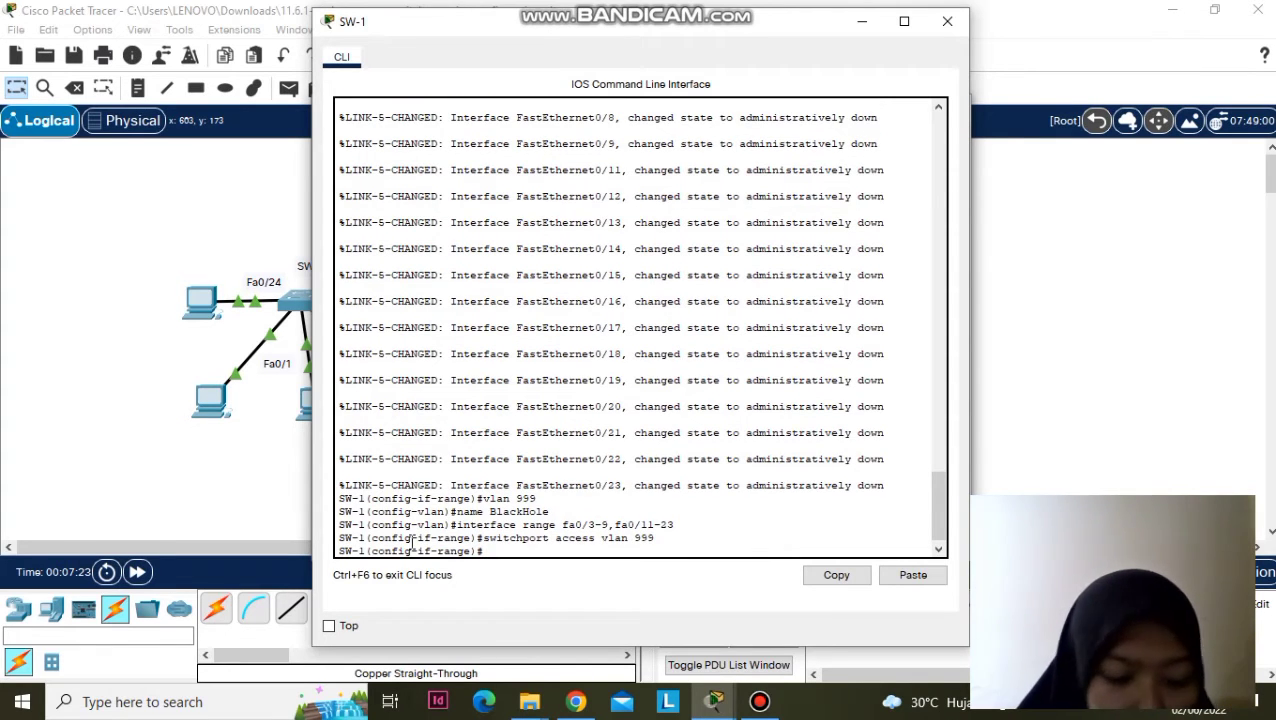
{"action": "type", "text": "end"}
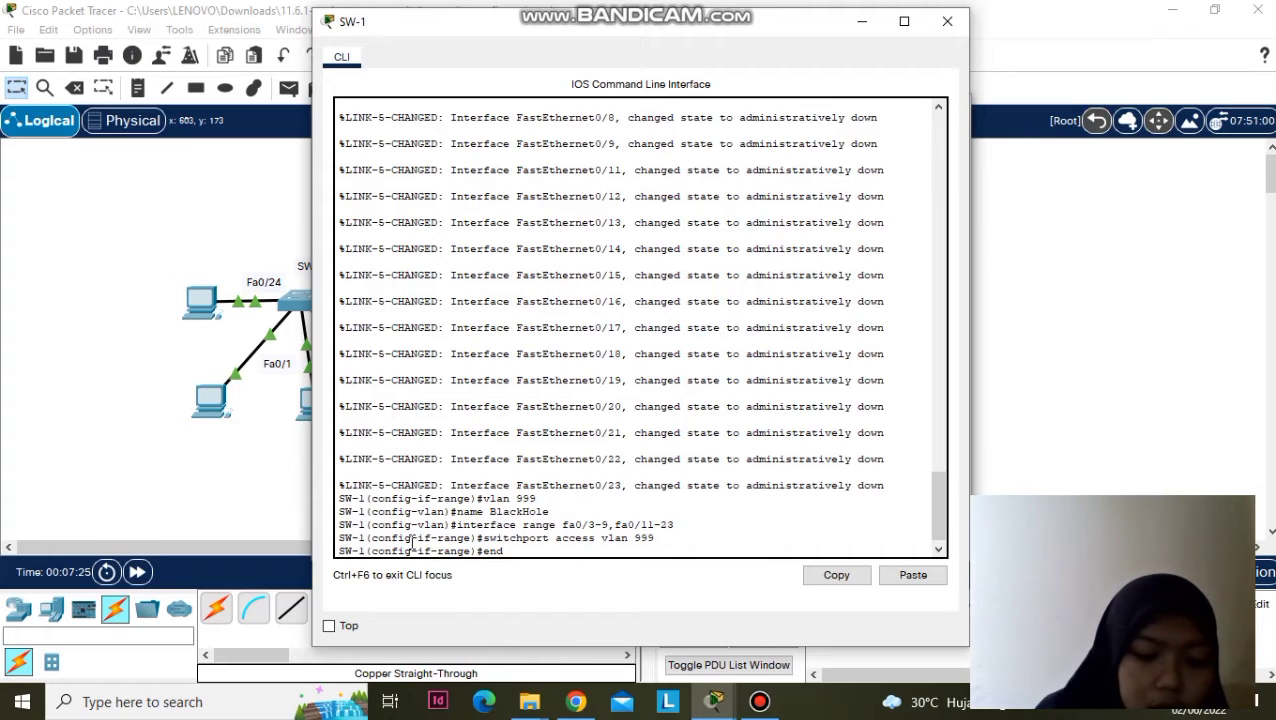
{"action": "key", "text": "Return"}
{"action": "key", "text": "Return"}
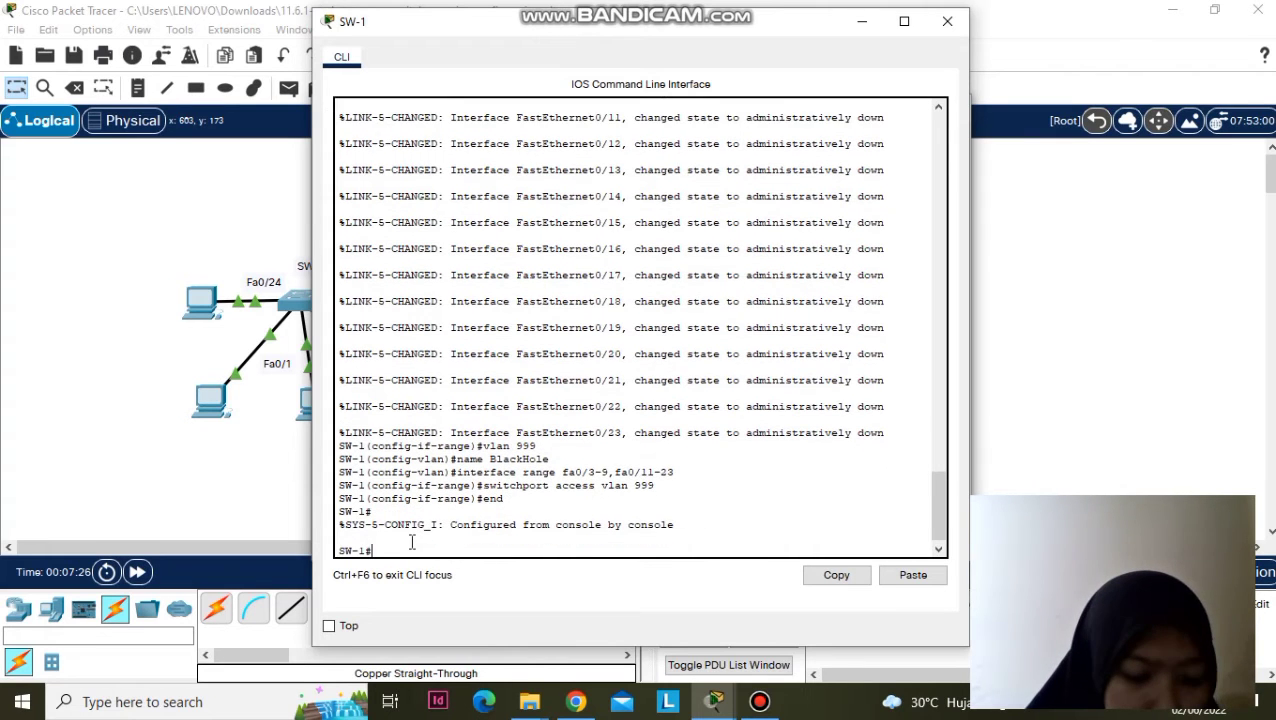
- Run show vlan brief to confirm VLAN 999 BlackHole holds the unused ports
{"action": "type", "text": "s"}
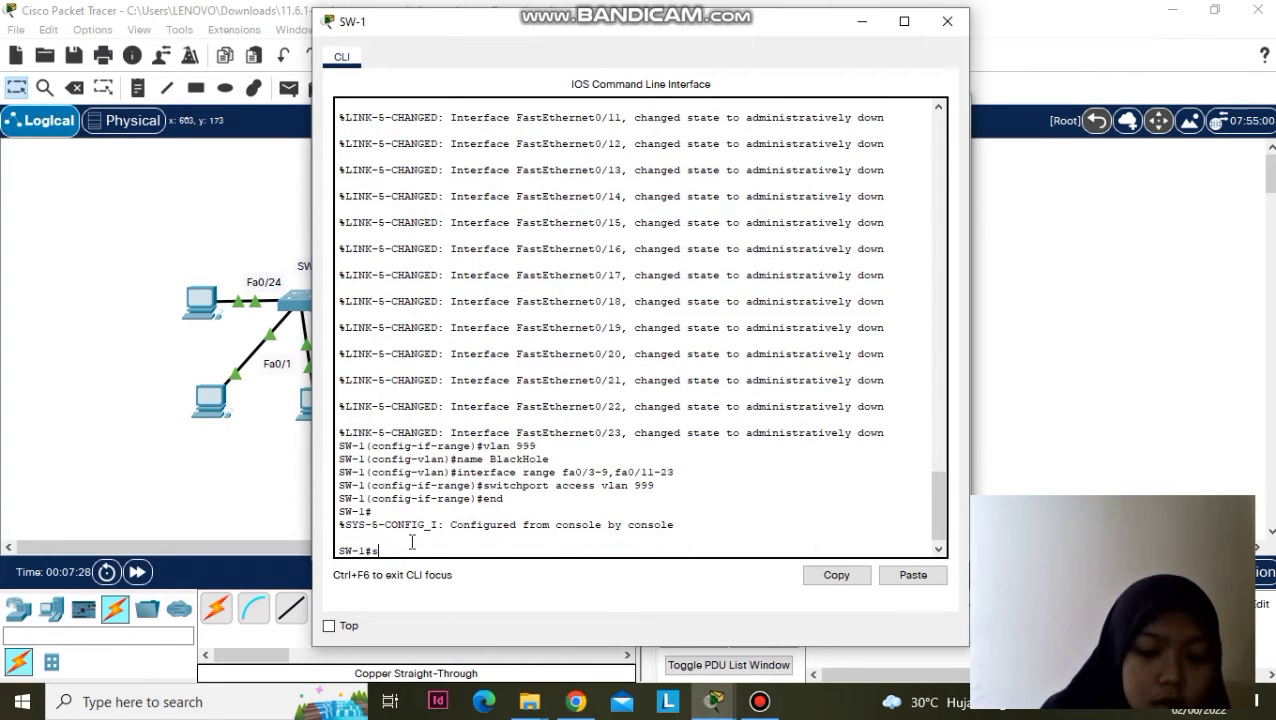
{"action": "type", "text": "how vlan brief"}
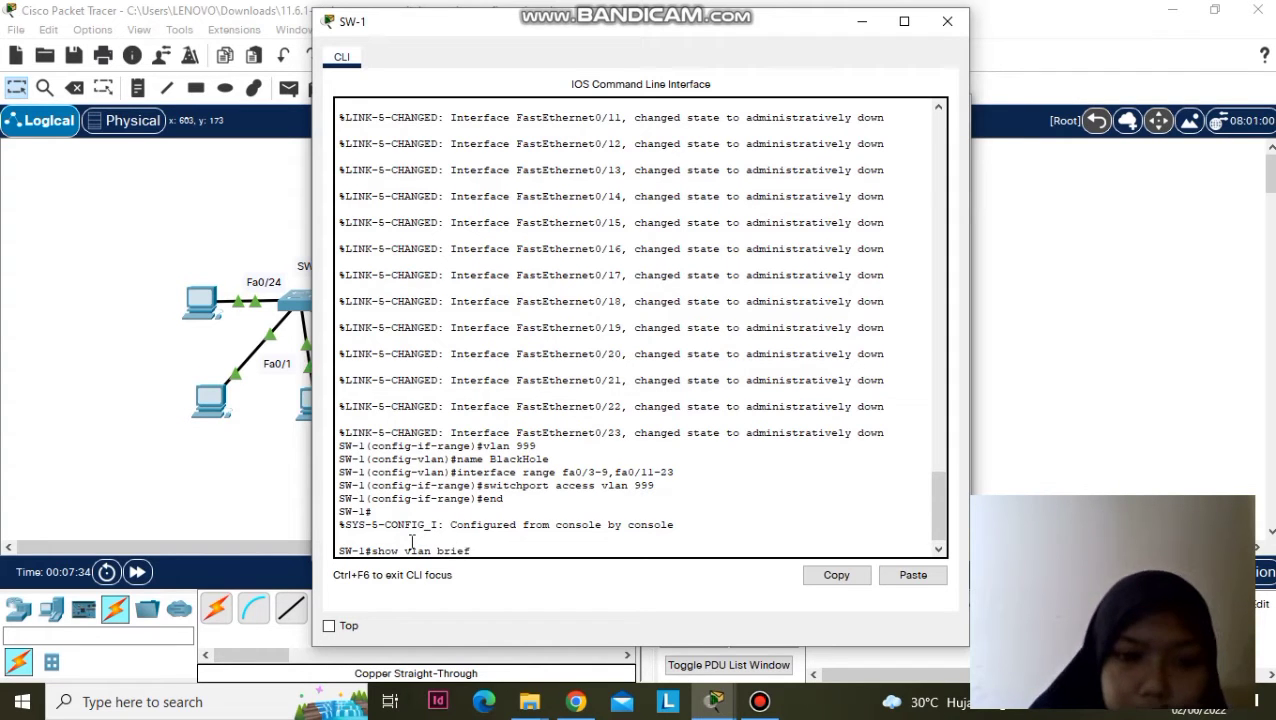
{"action": "key", "text": "Return"}
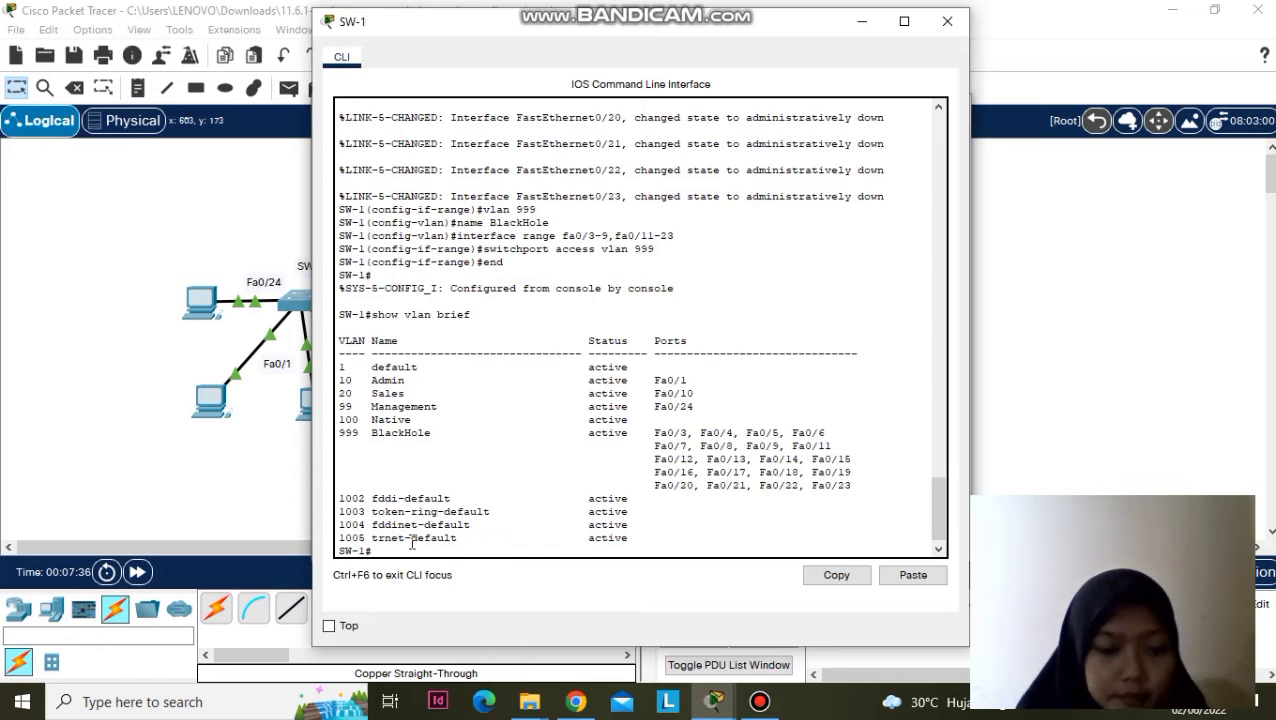
{"action": "left_click", "coordinate": [728, 707]}
{"action": "left_click", "coordinate": [475, 650]}
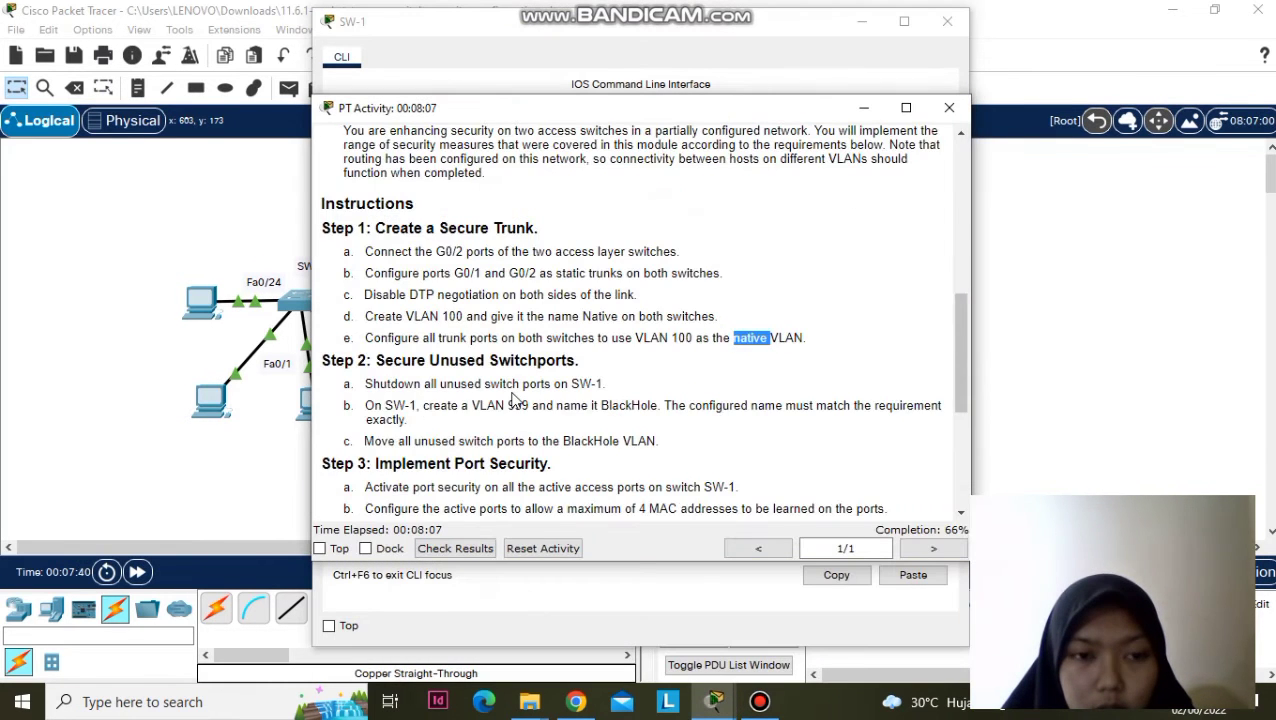
{"action": "scroll", "coordinate": [515, 400], "scroll_direction": "down", "scroll_amount": 3}
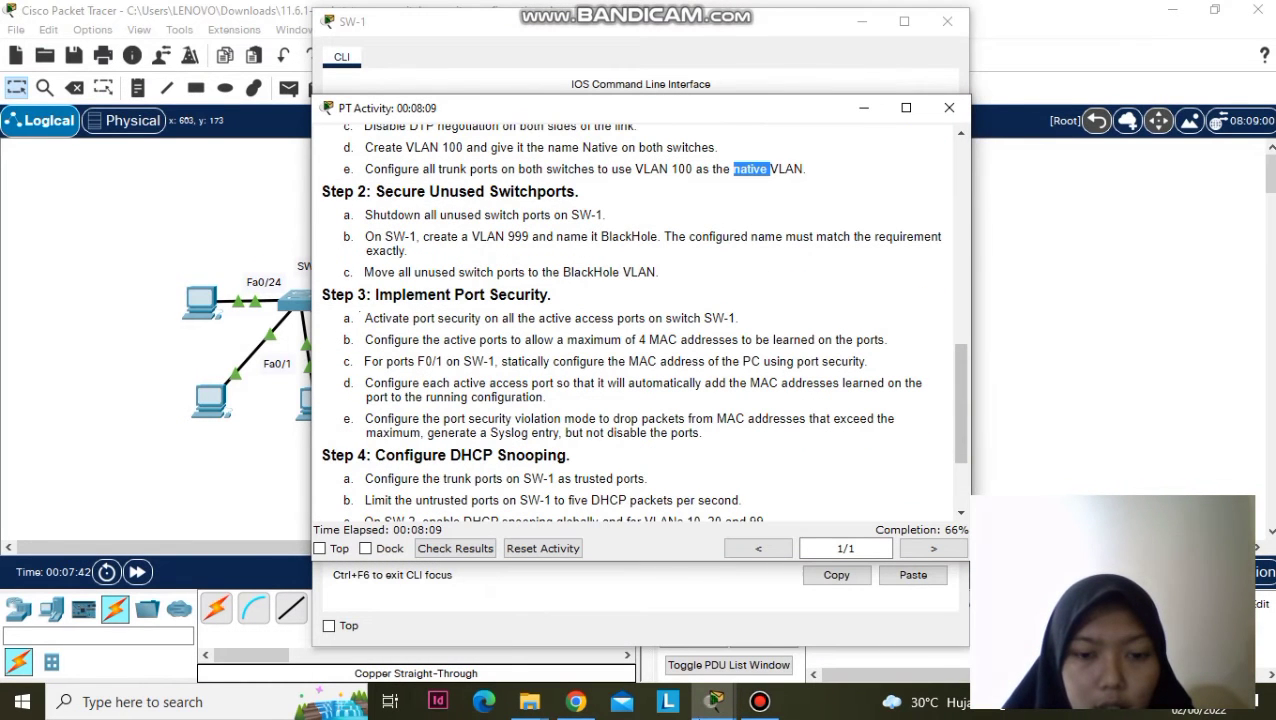
{"action": "left_click", "coordinate": [719, 707]}
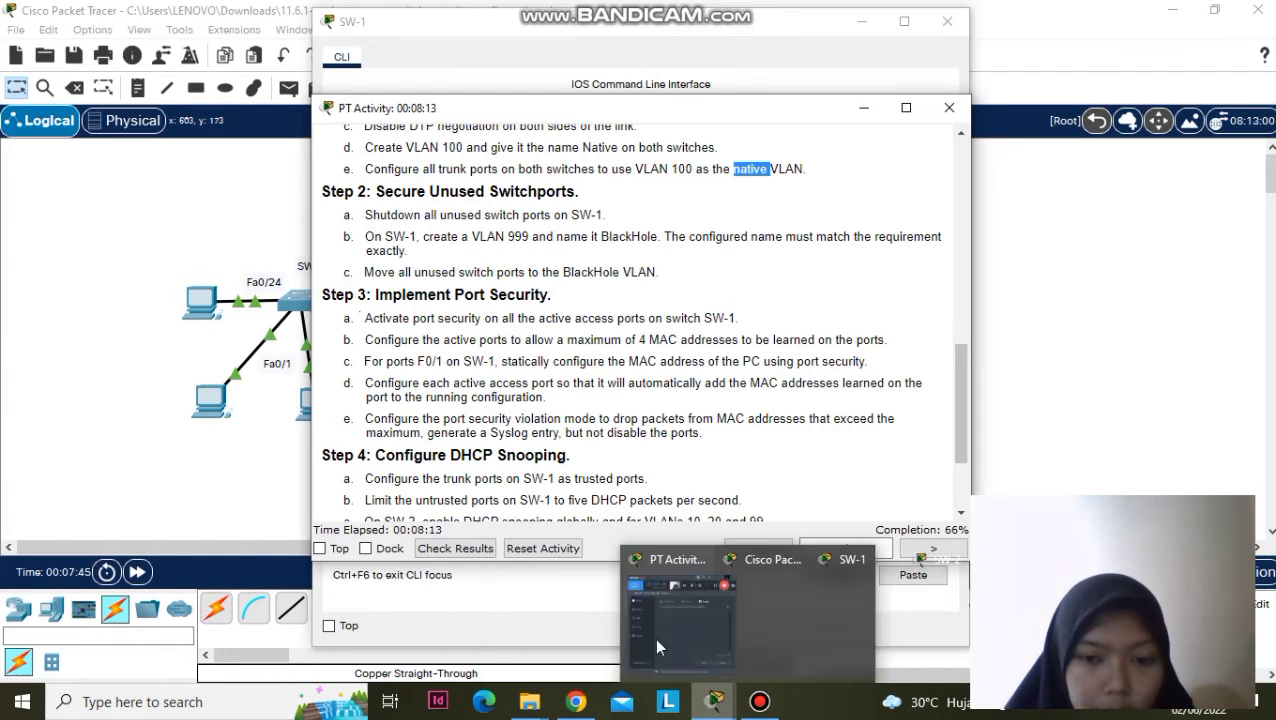
{"action": "left_click", "coordinate": [813, 638]}
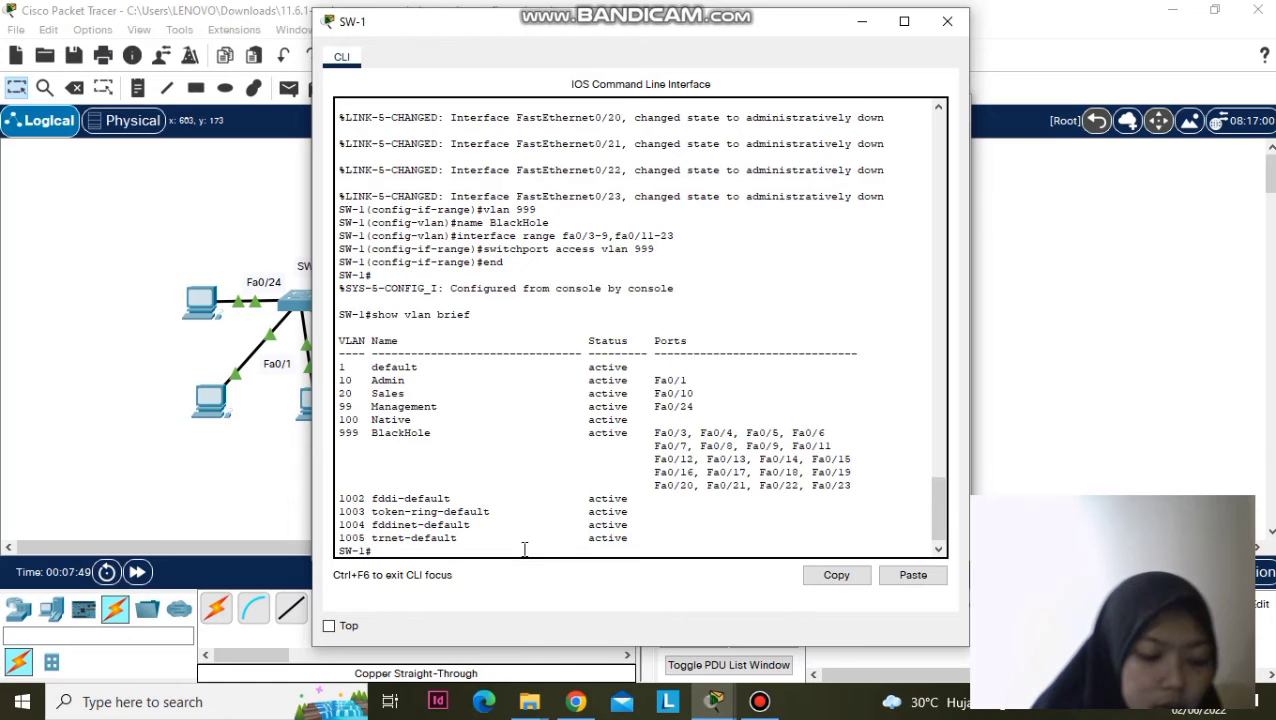
- Run show interface trunk to list SW-1's trunking ports and native VLAN 100
{"action": "type", "text": "s"}
{"action": "type", "text": "ho"}
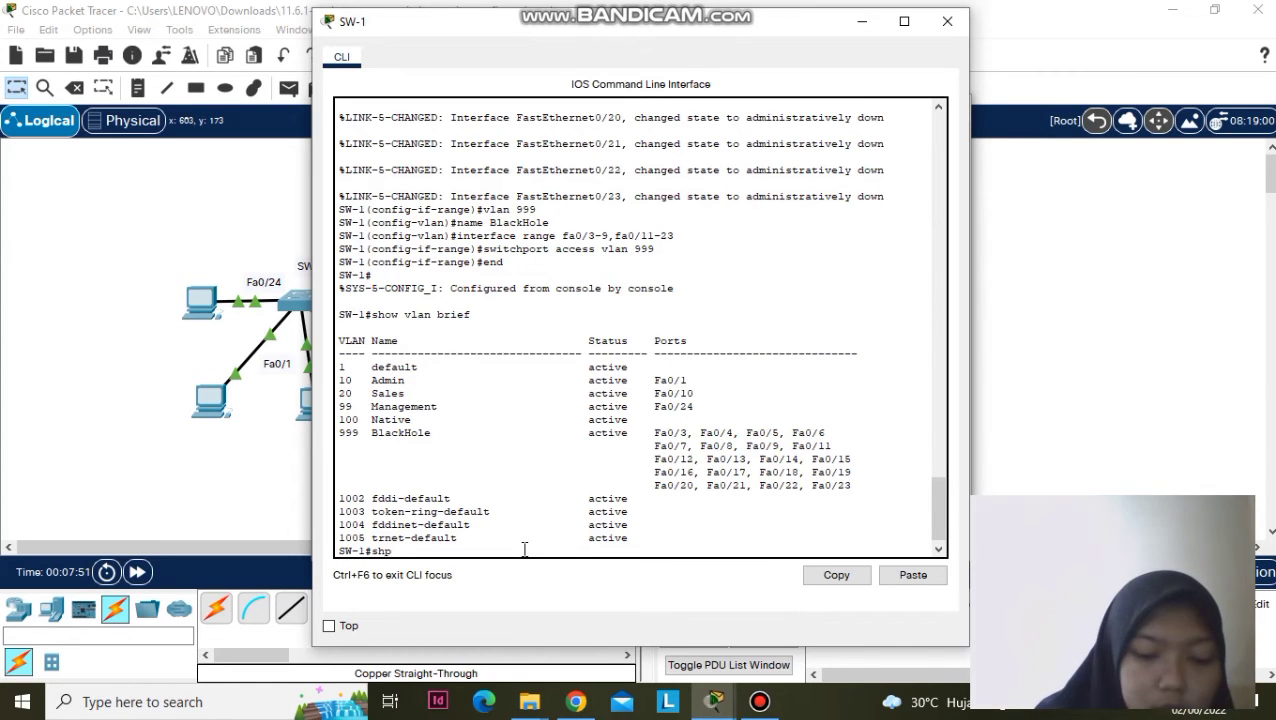
{"action": "type", "text": "w interface "}
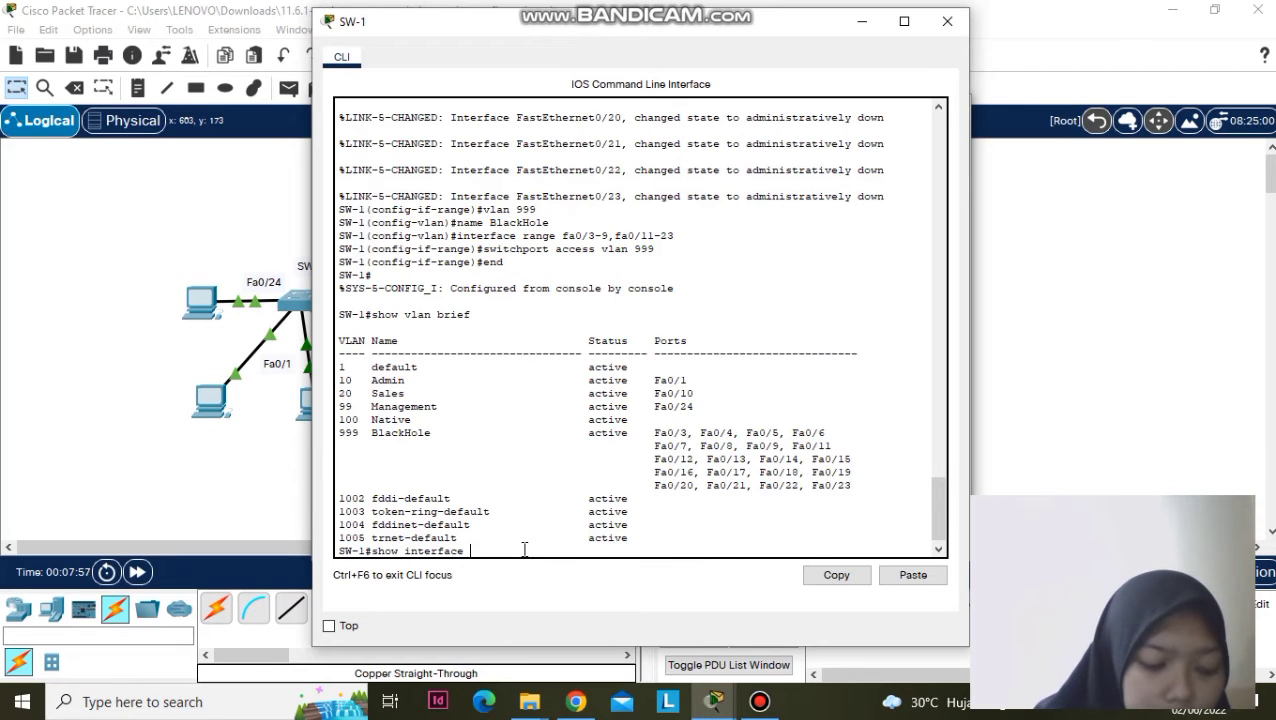
{"action": "type", "text": "trunk"}
{"action": "key", "text": "Return"}
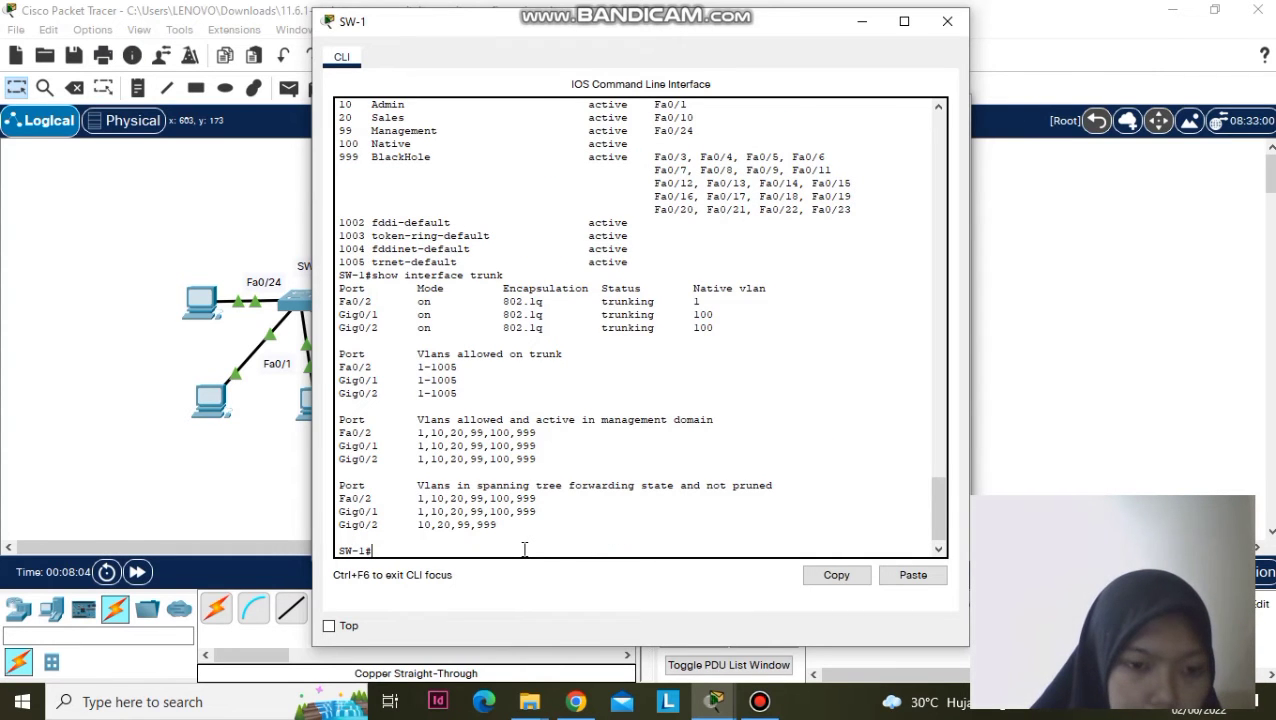
{"action": "type", "text": "conf t"}
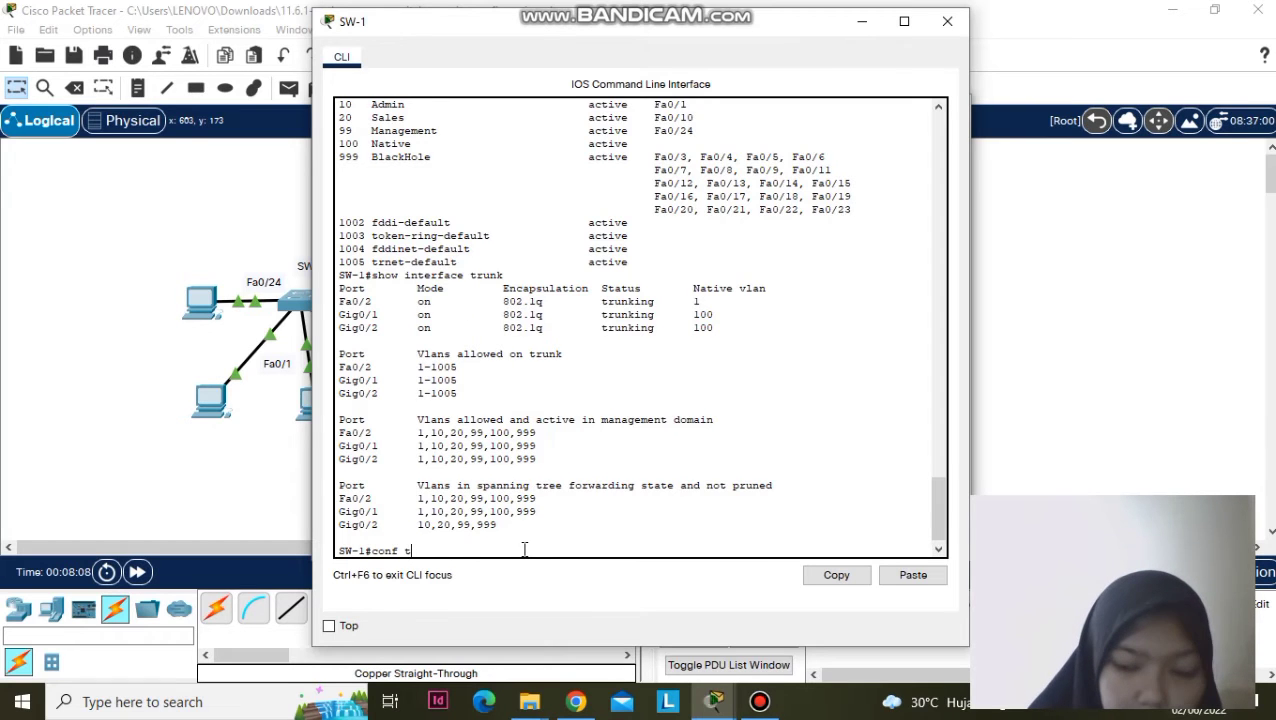
- Configure SW-1 port Fa0/2 with switchport access vlan 10
{"action": "key", "text": "Return"}
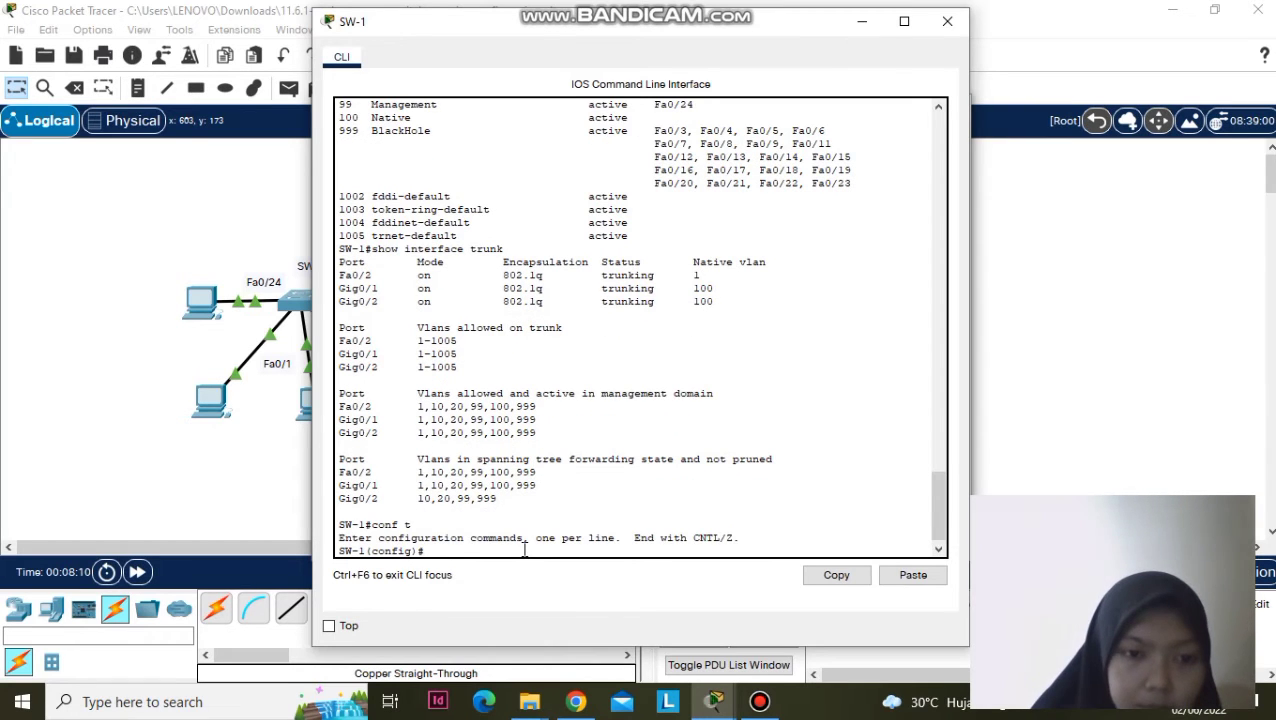
{"action": "type", "text": "in"}
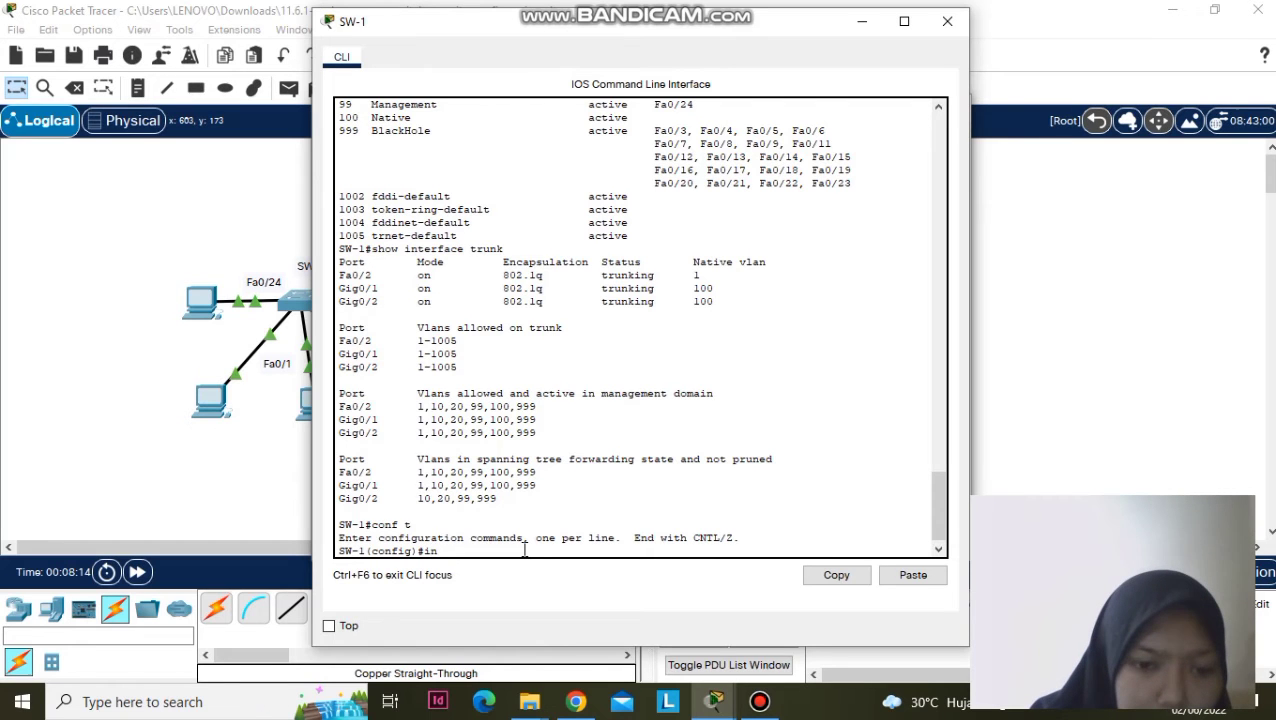
{"action": "type", "text": "t"}
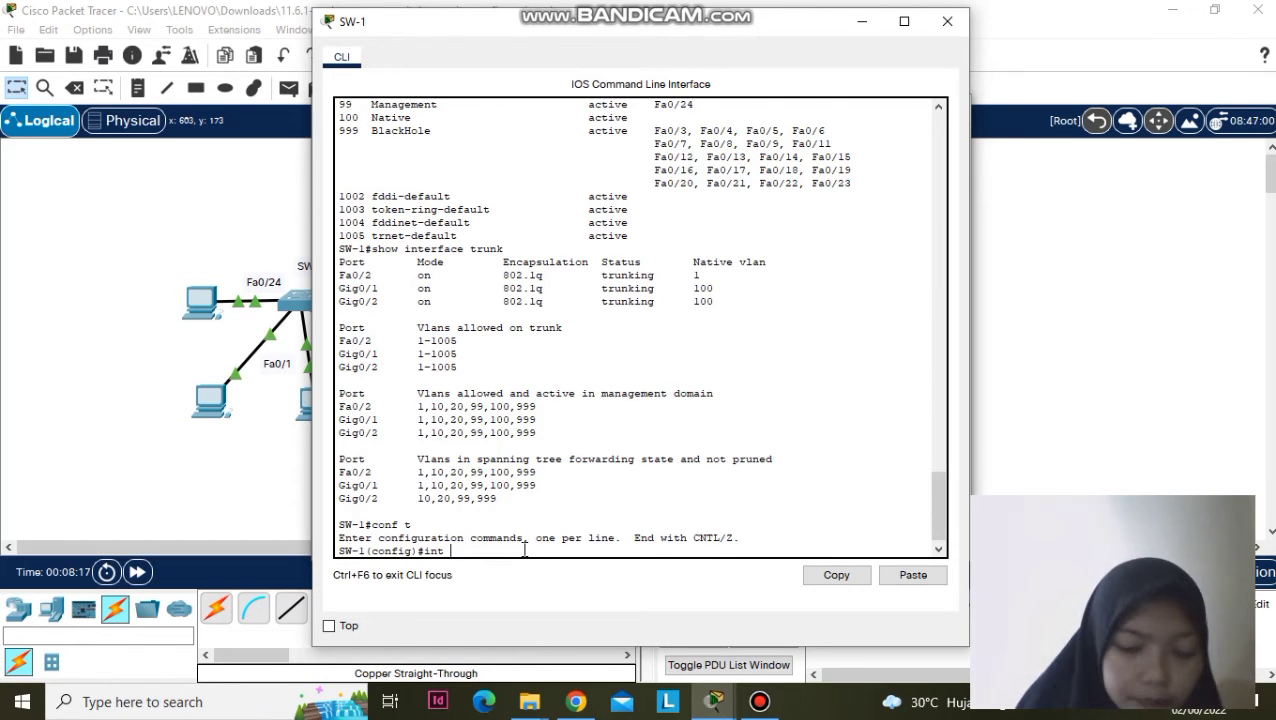
{"action": "type", "text": " giac"}
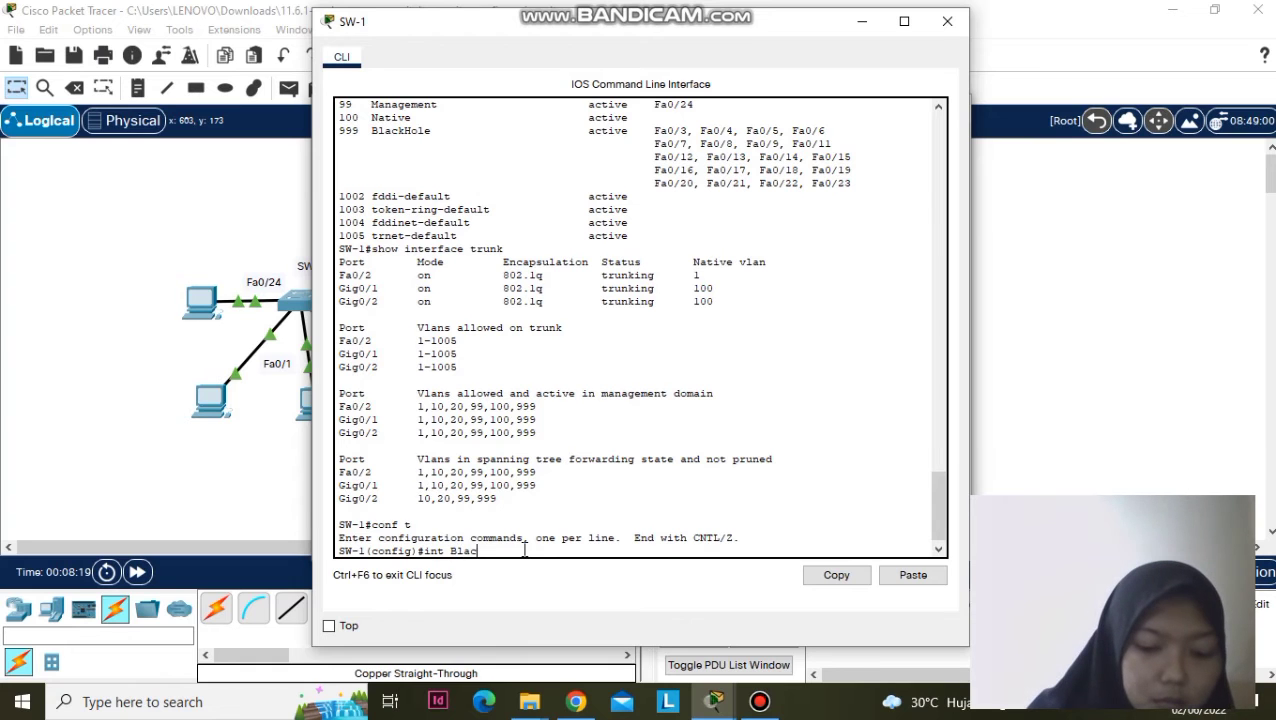
{"action": "type", "text": "kHole"}
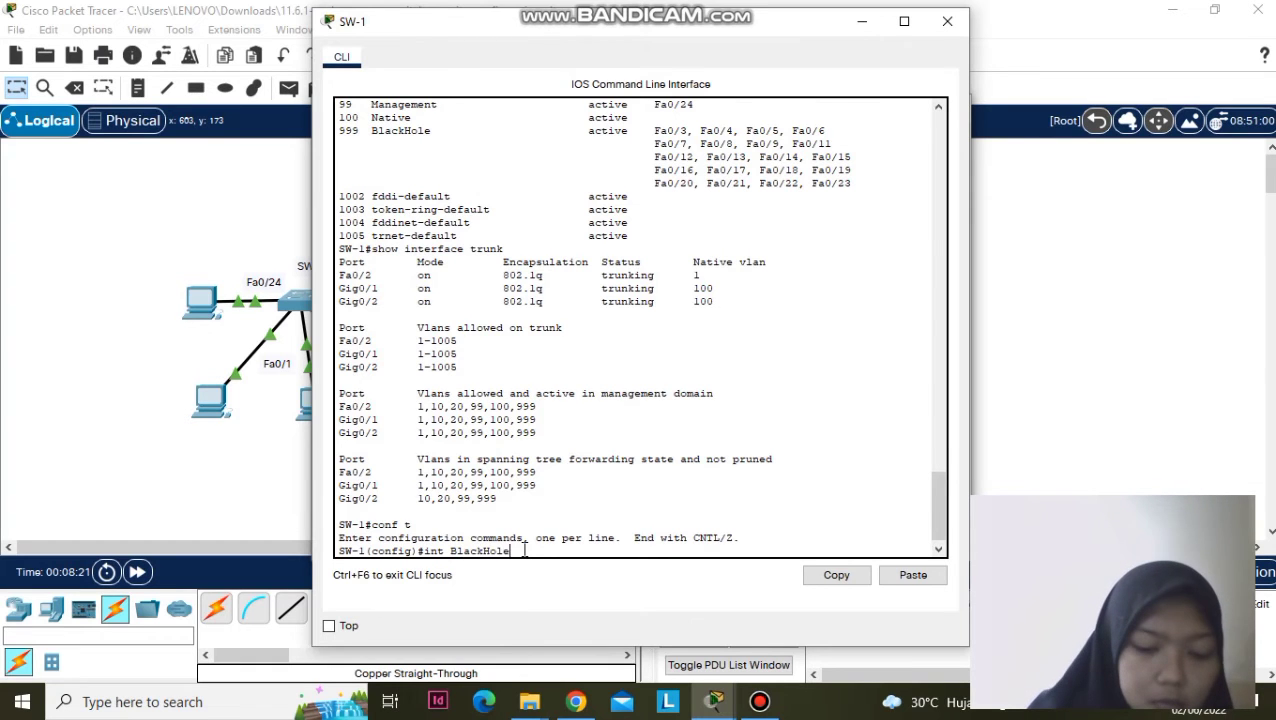
{"action": "key", "text": "Return"}
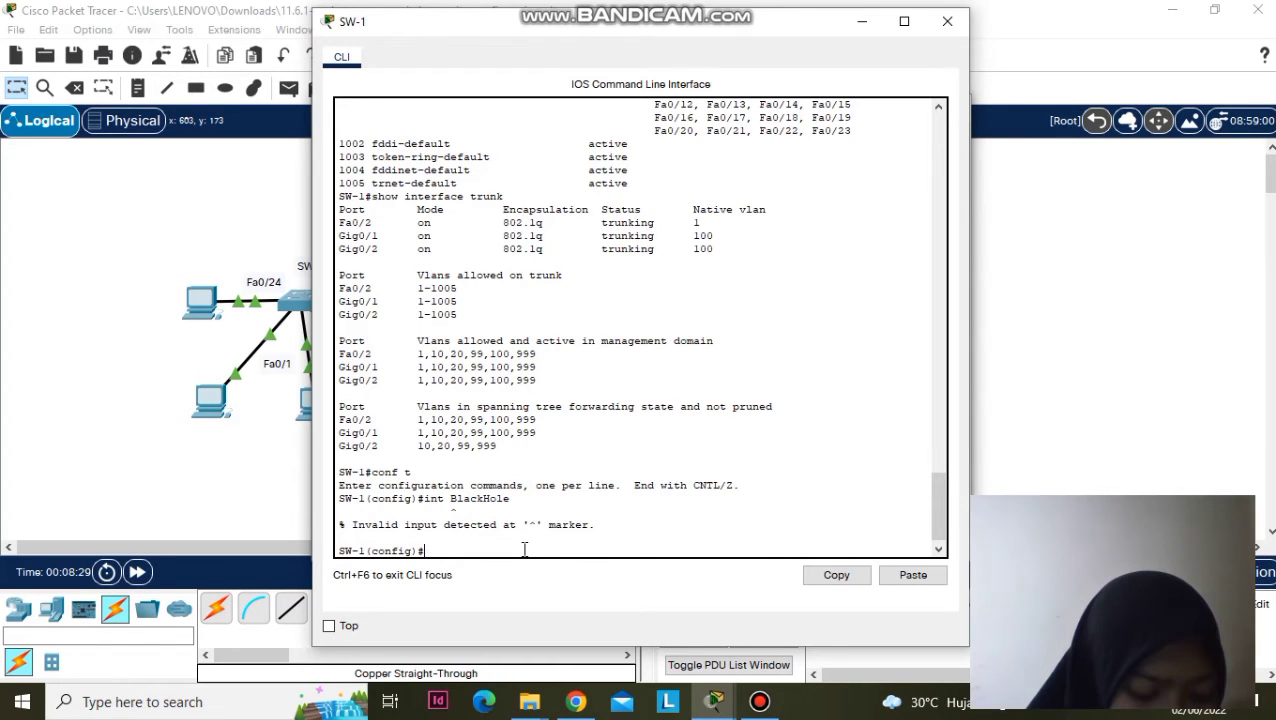
{"action": "type", "text": "int fa0/"}
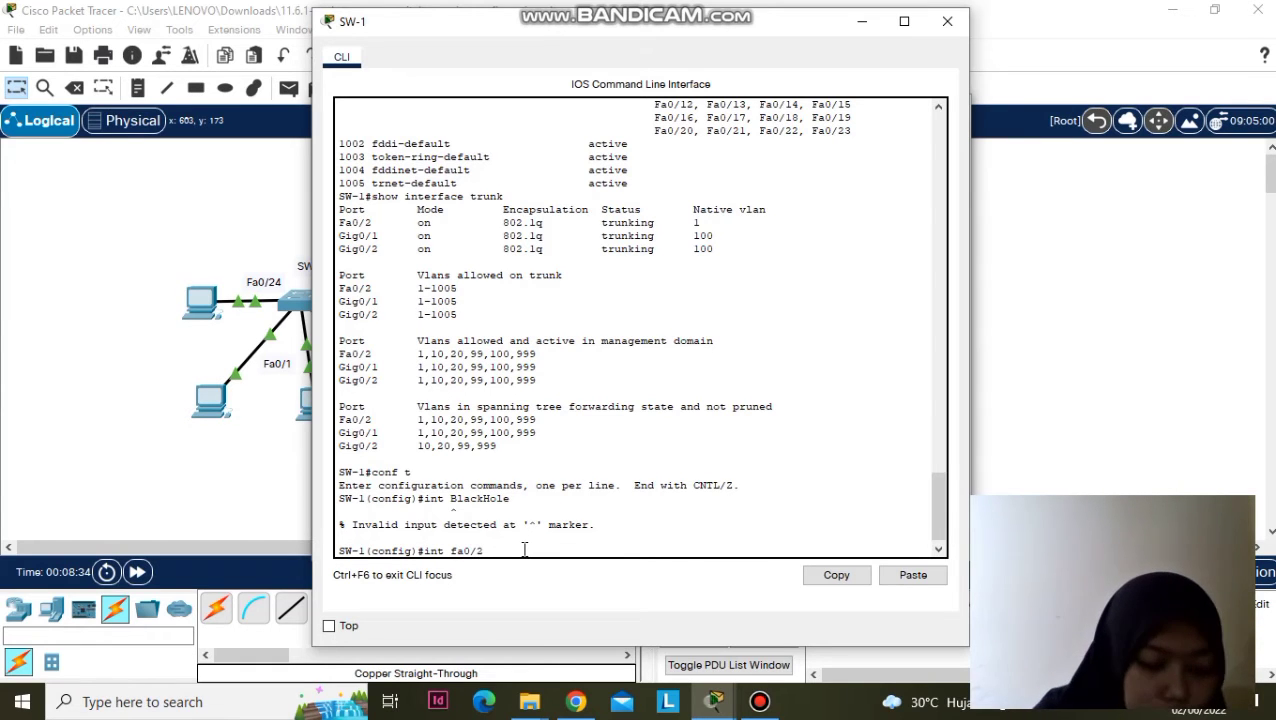
{"action": "type", "text": "2"}
{"action": "key", "text": "Return"}
{"action": "type", "text": "switchport access"}
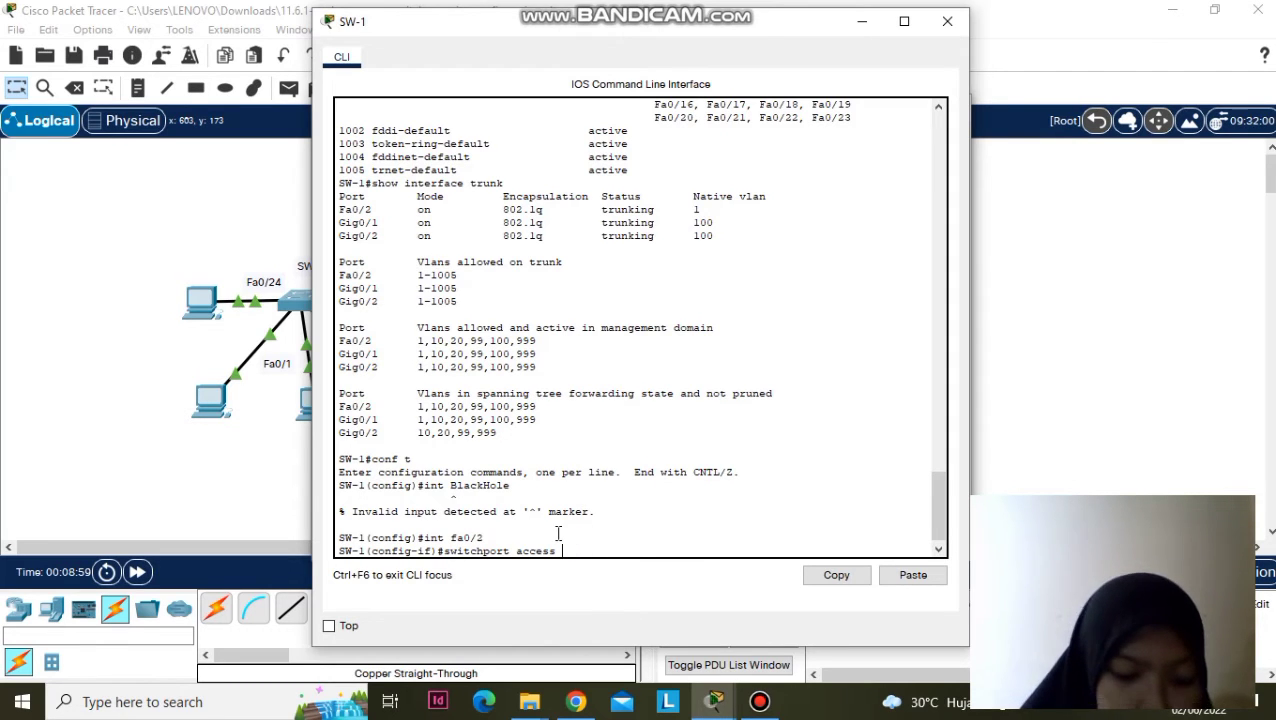
{"action": "type", "text": "vlan "}
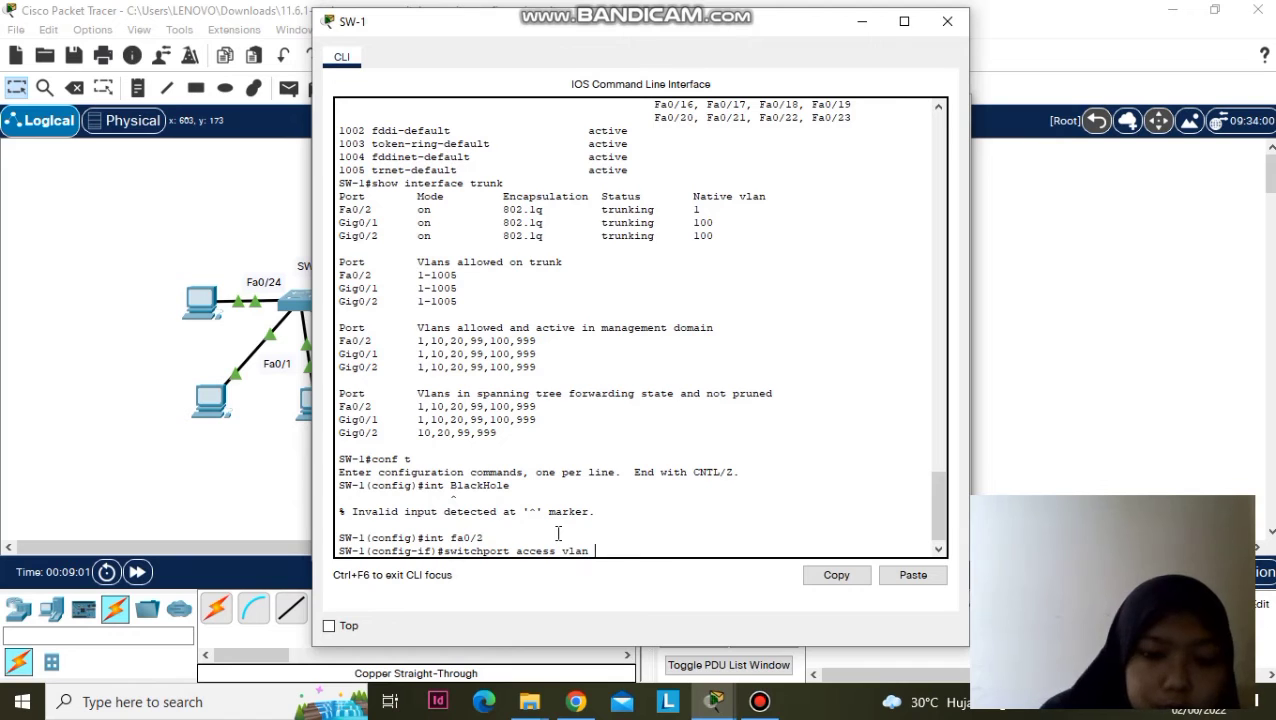
{"action": "type", "text": "10"}
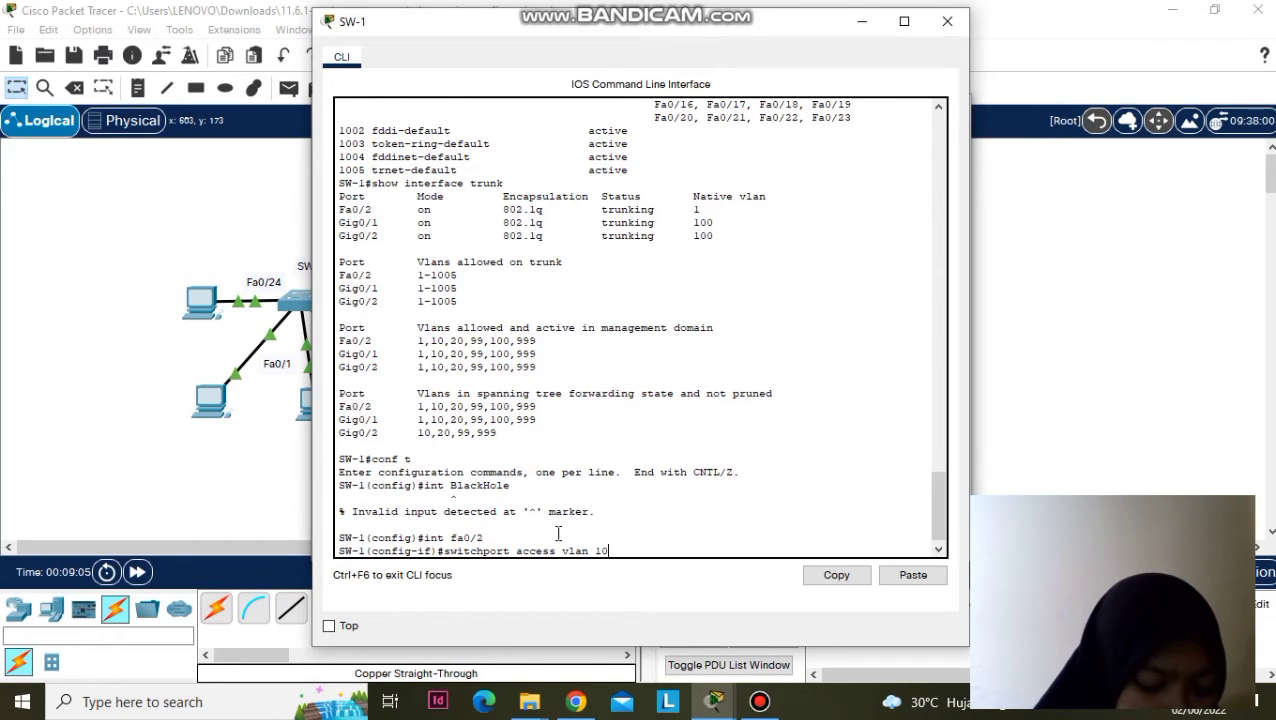
{"action": "key", "text": "Return"}
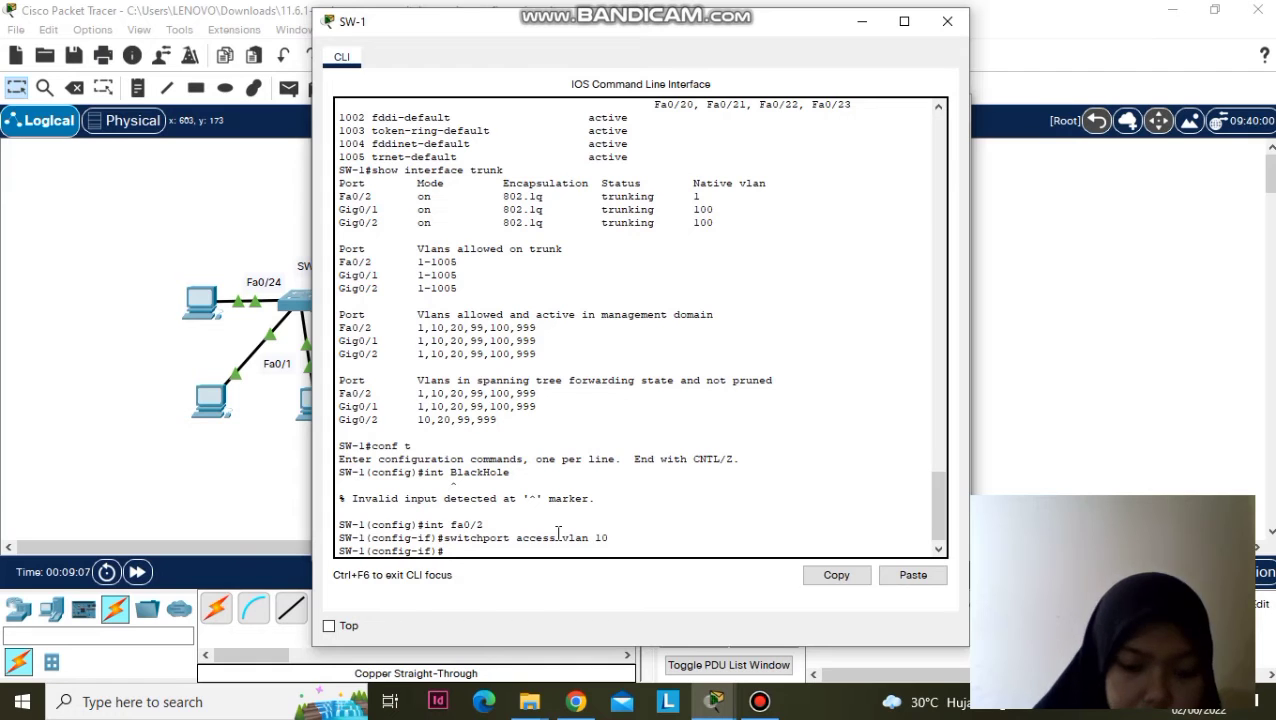
- Return to privileged mode and recheck trunk status with show interface trunk
{"action": "type", "text": "end"}
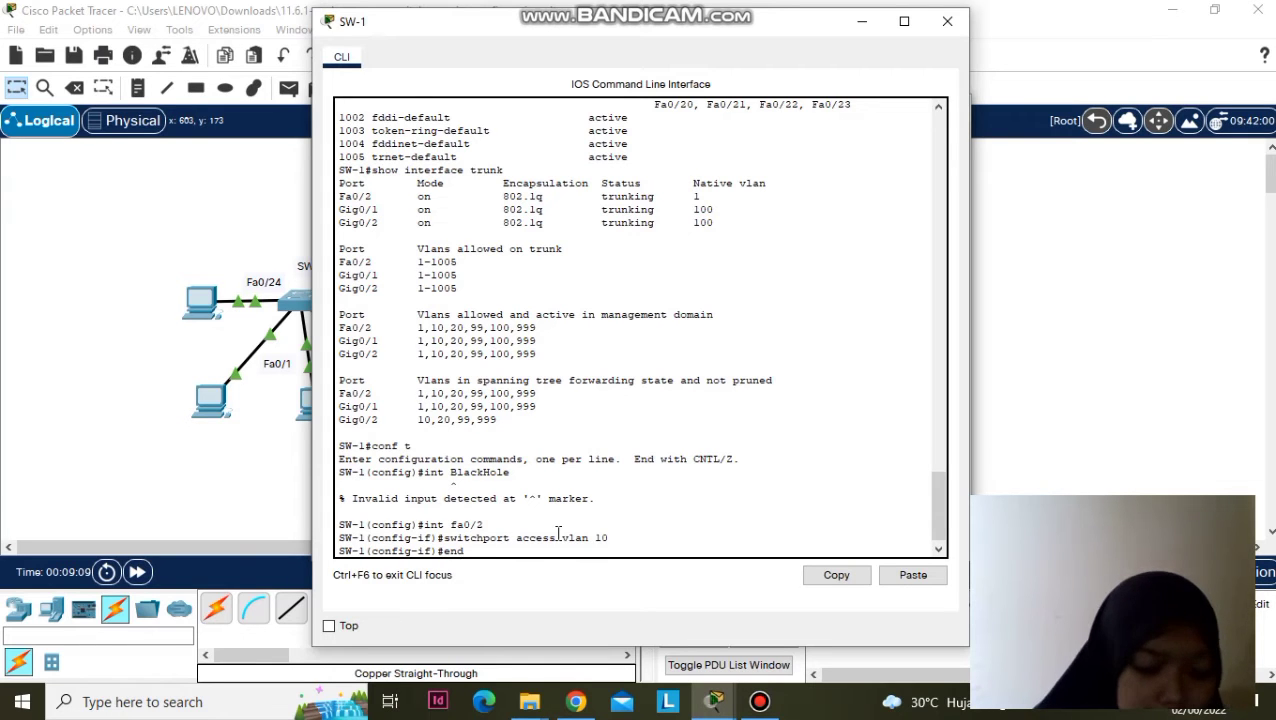
{"action": "key", "text": "Return"}
{"action": "type", "text": "s"}
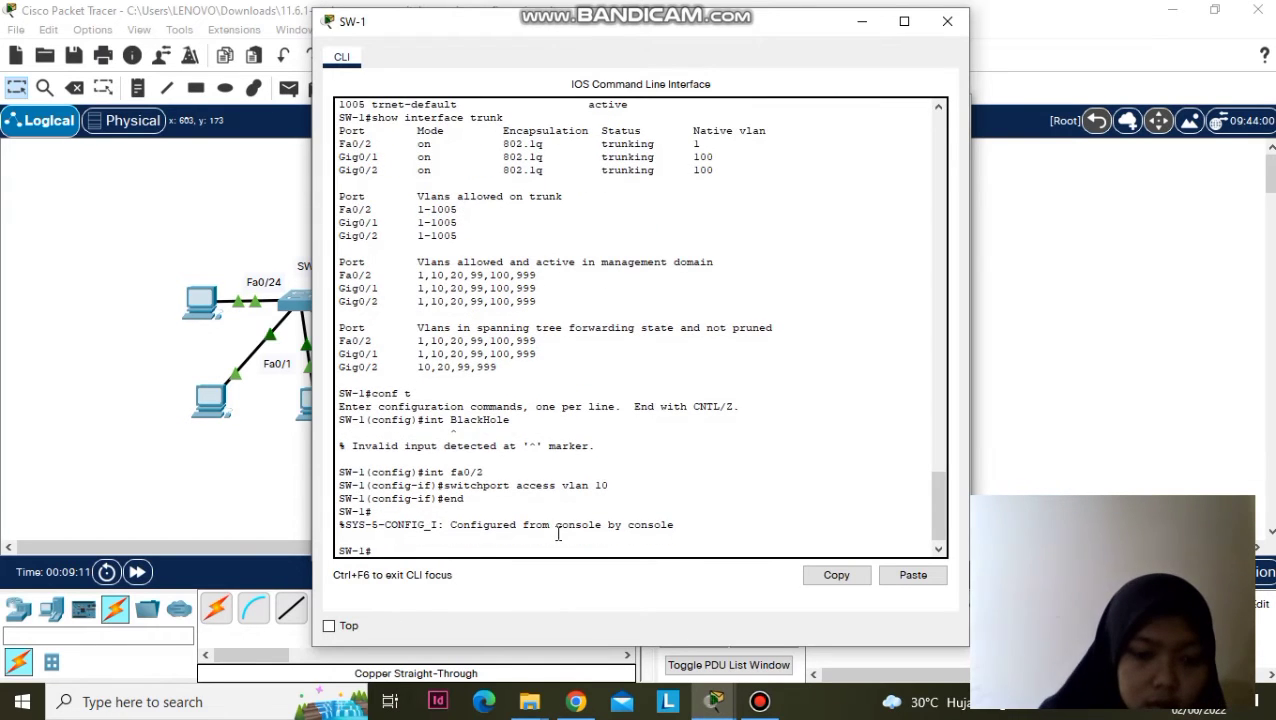
{"action": "type", "text": "how "}
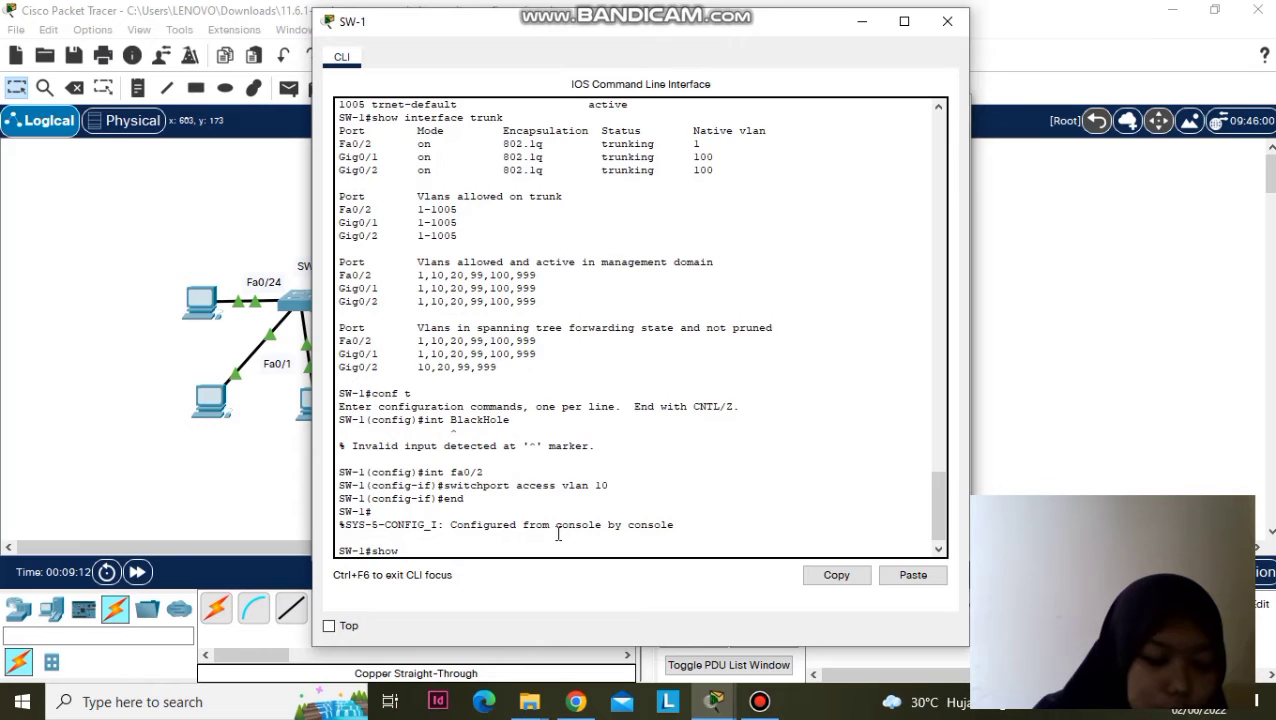
{"action": "type", "text": "in"}
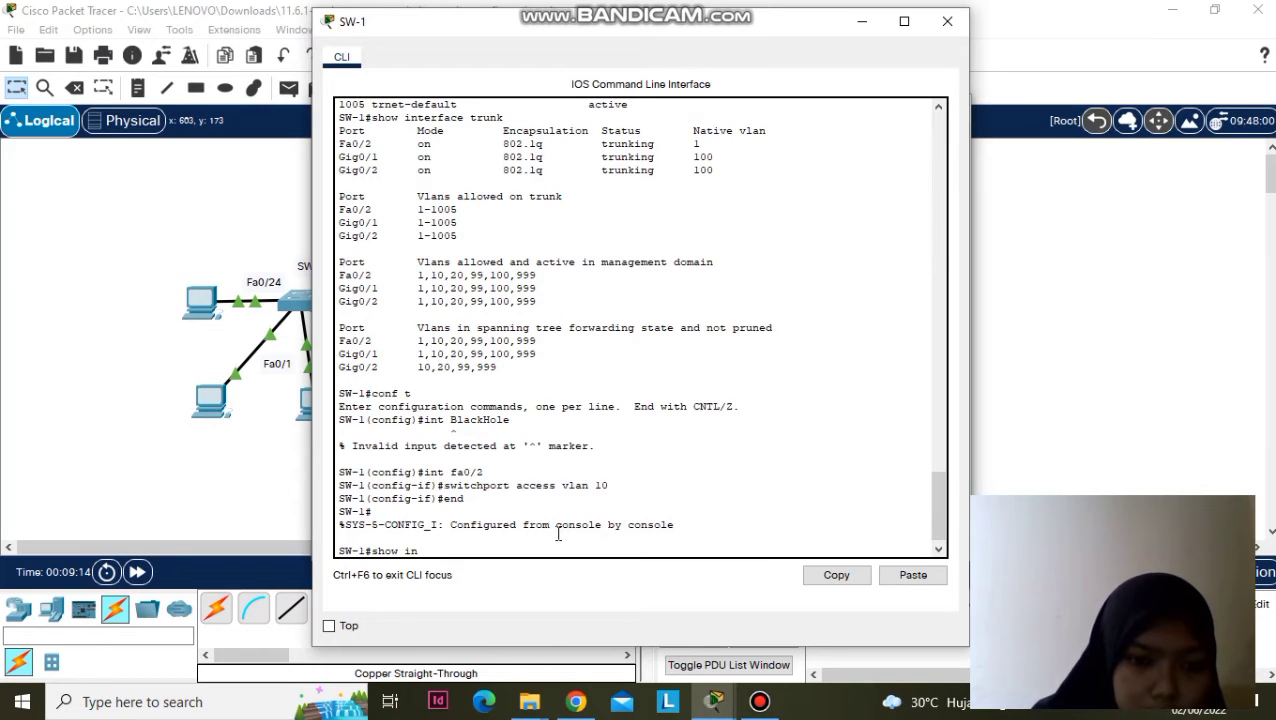
{"action": "type", "text": "terface"}
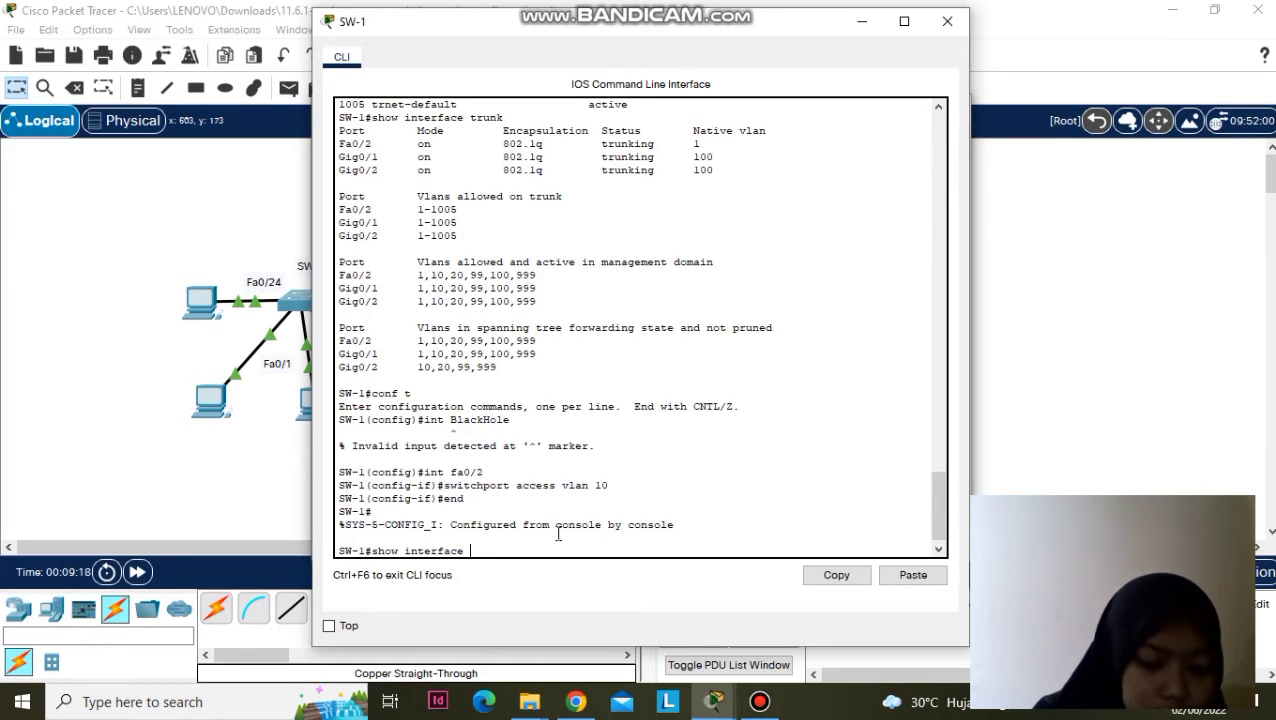
{"action": "type", "text": " trunk"}
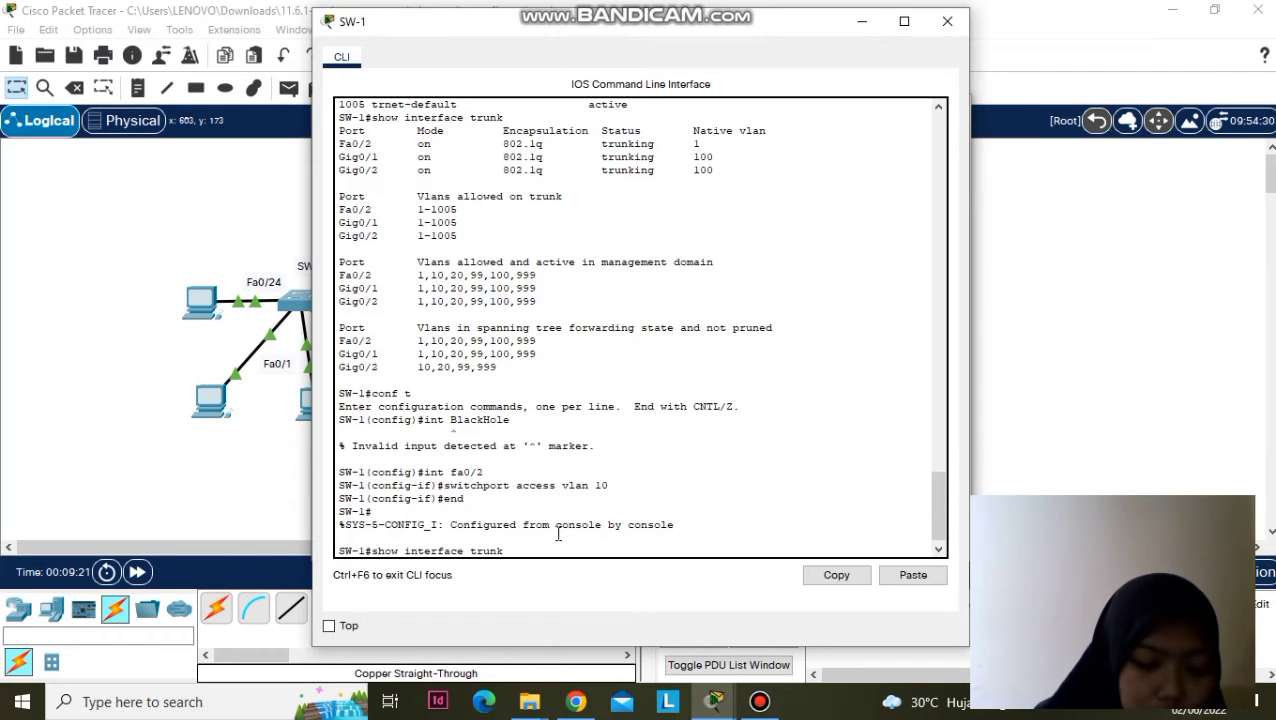
{"action": "key", "text": "Return"}
{"action": "type", "text": "c"}
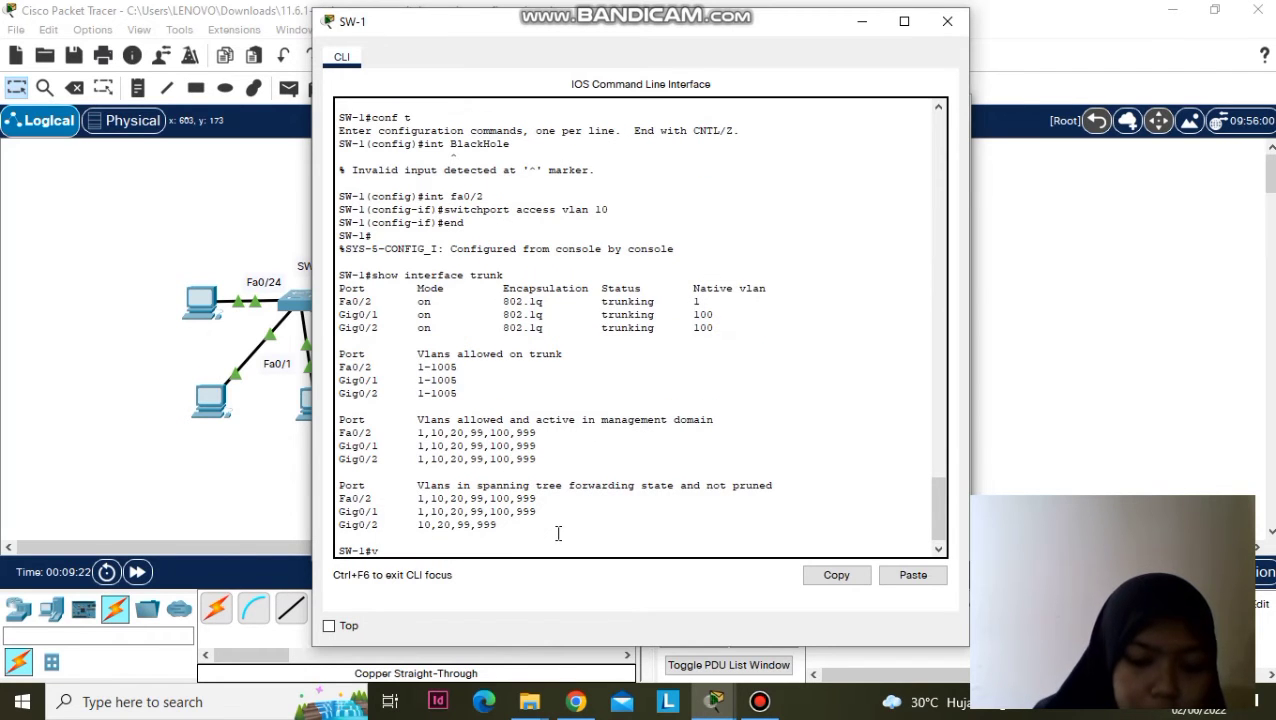
{"action": "type", "text": "onf t"}
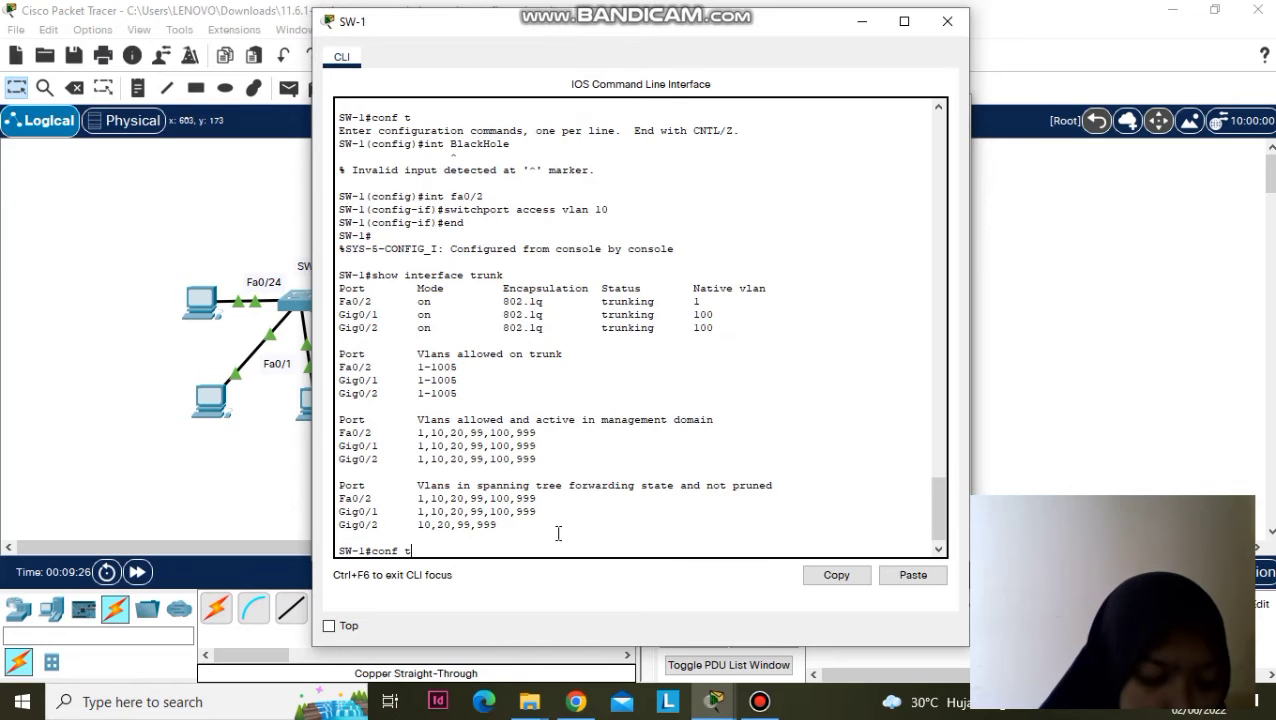
- Enable port security with a maximum of 4 MACs on Fa0/1-2, Fa0/10 and Fa0/24
{"action": "key", "text": "Return"}
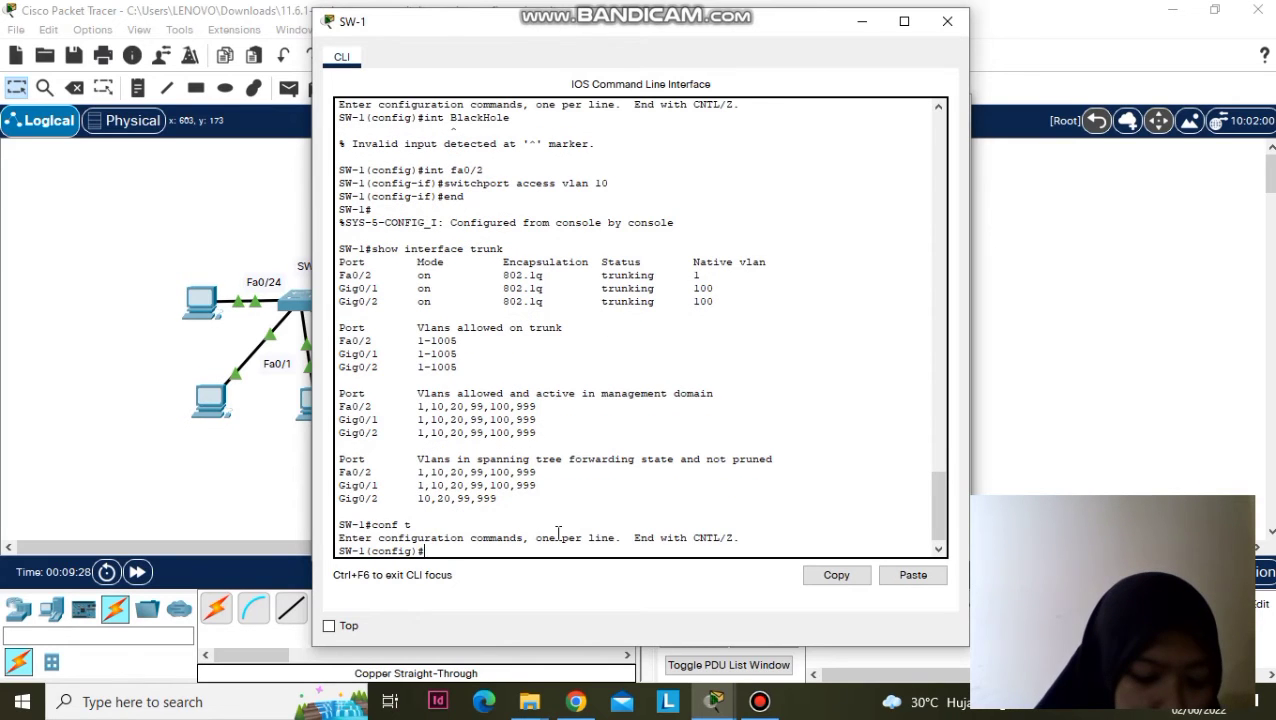
{"action": "type", "text": "int"}
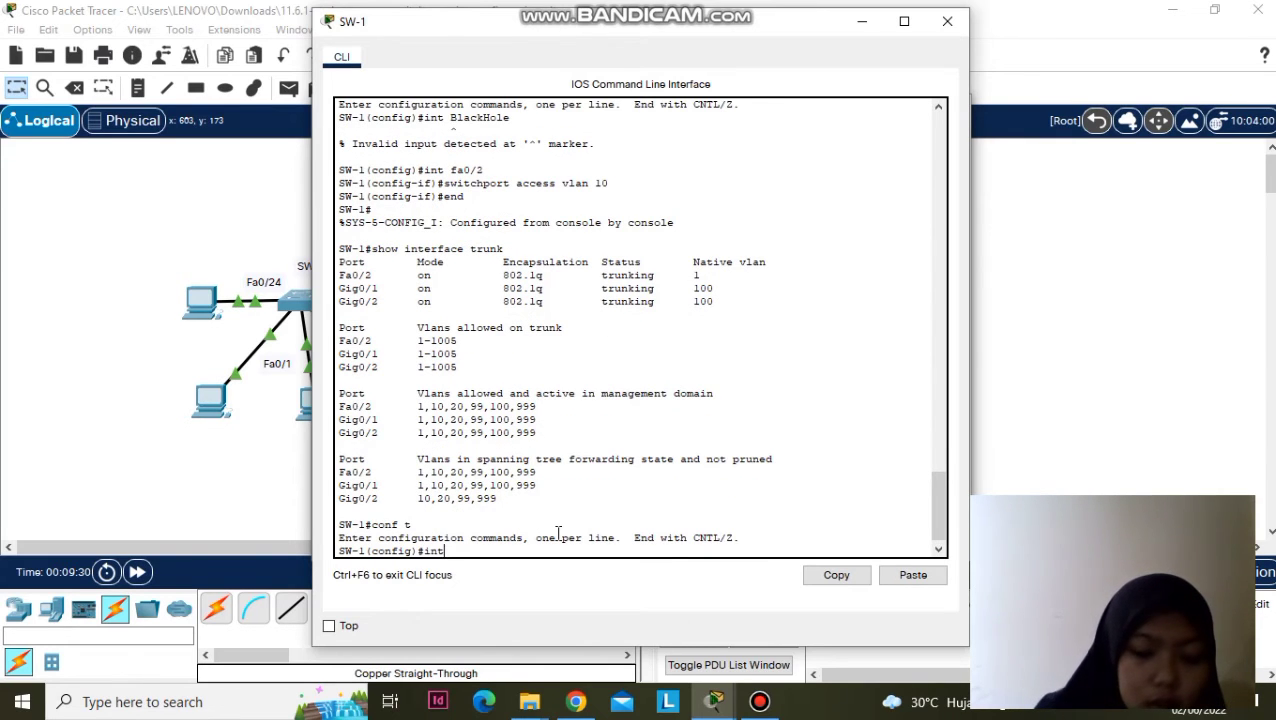
{"action": "type", "text": "erface"}
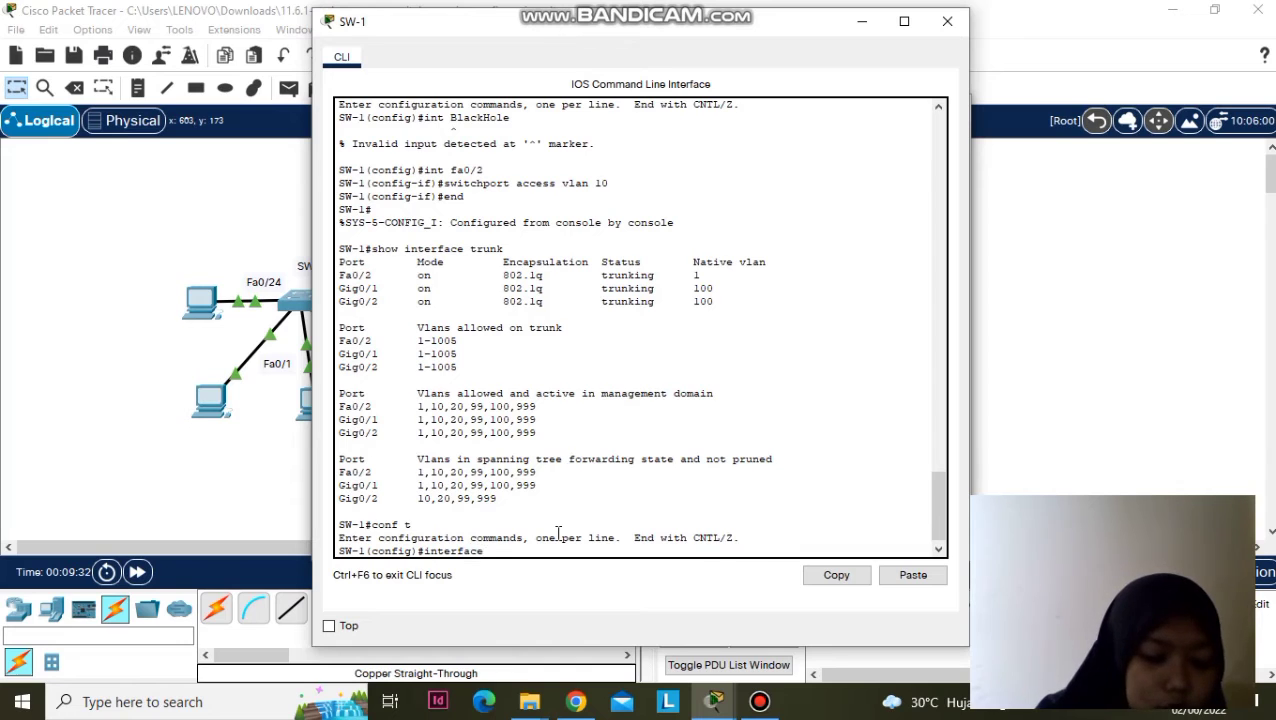
{"action": "type", "text": " range "}
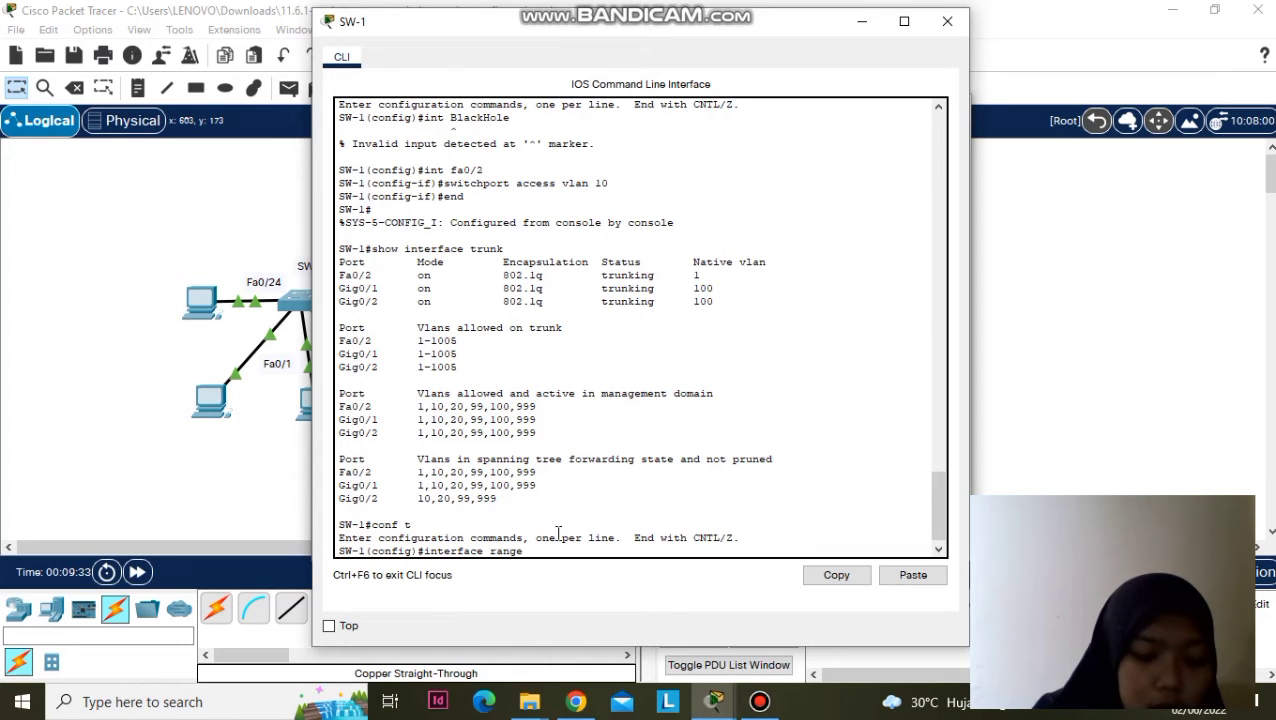
{"action": "type", "text": "fa0/1-2, "}
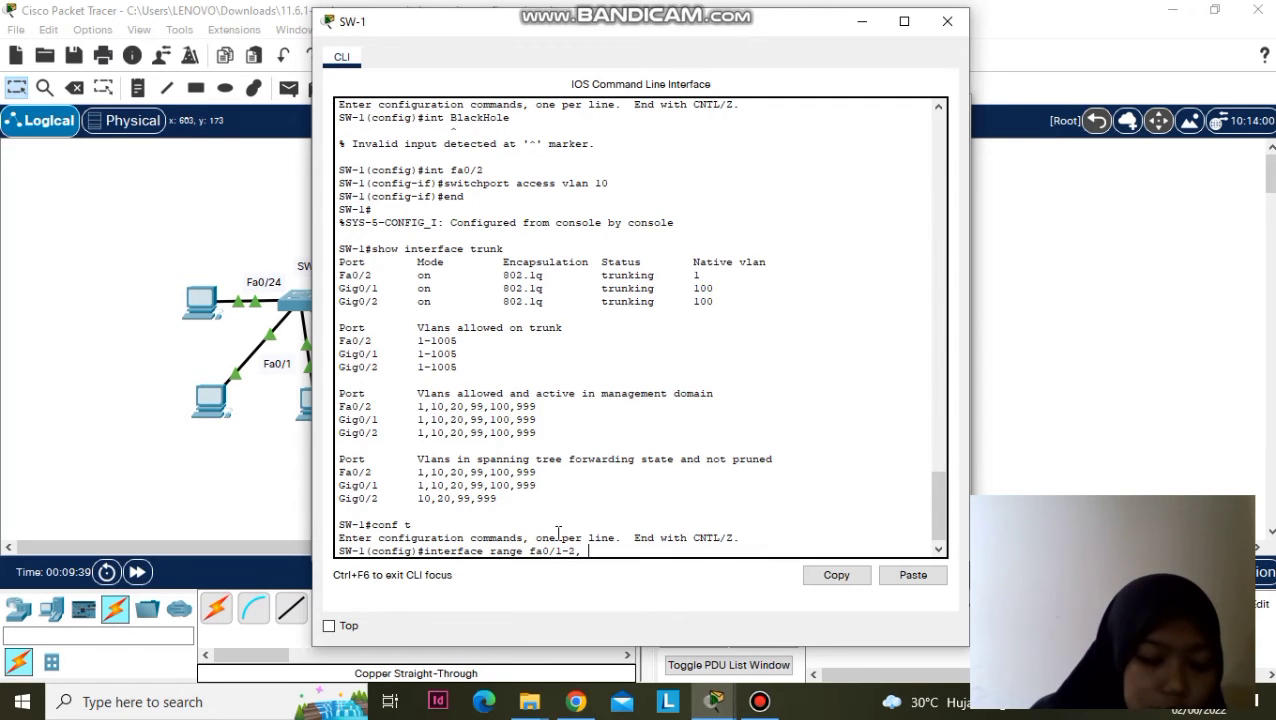
{"action": "type", "text": "fa"}
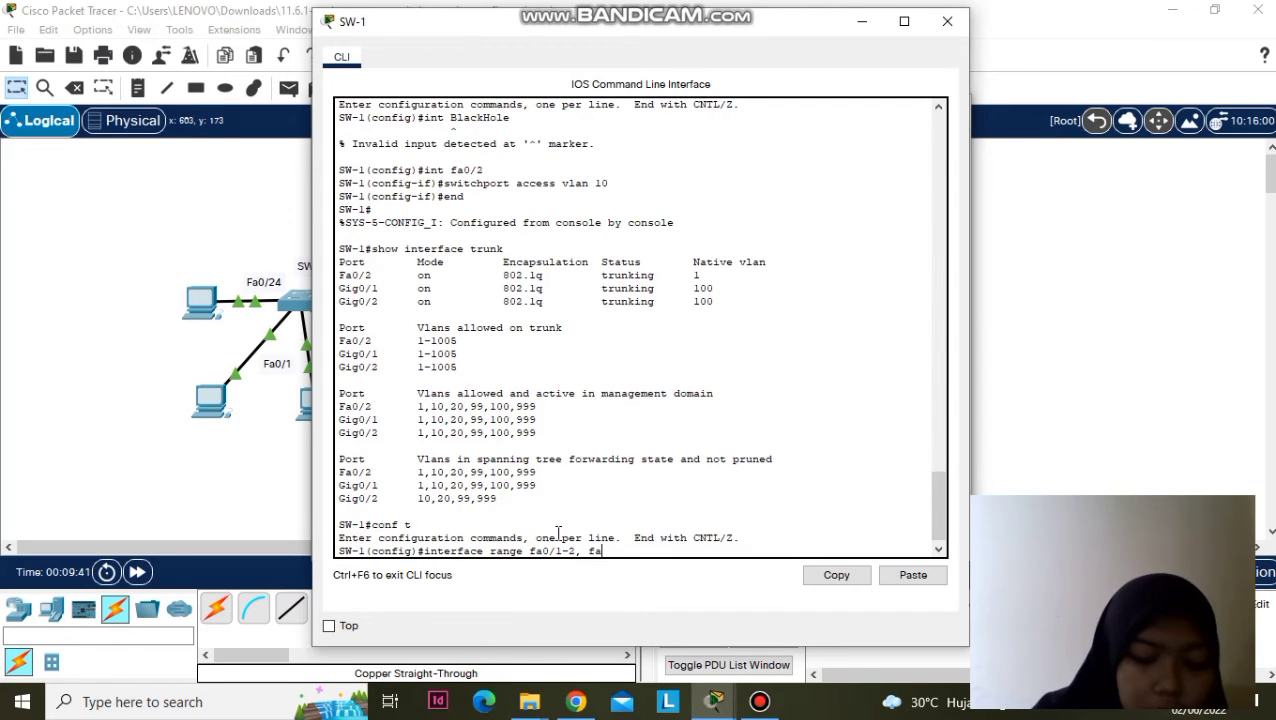
{"action": "type", "text": "0"}
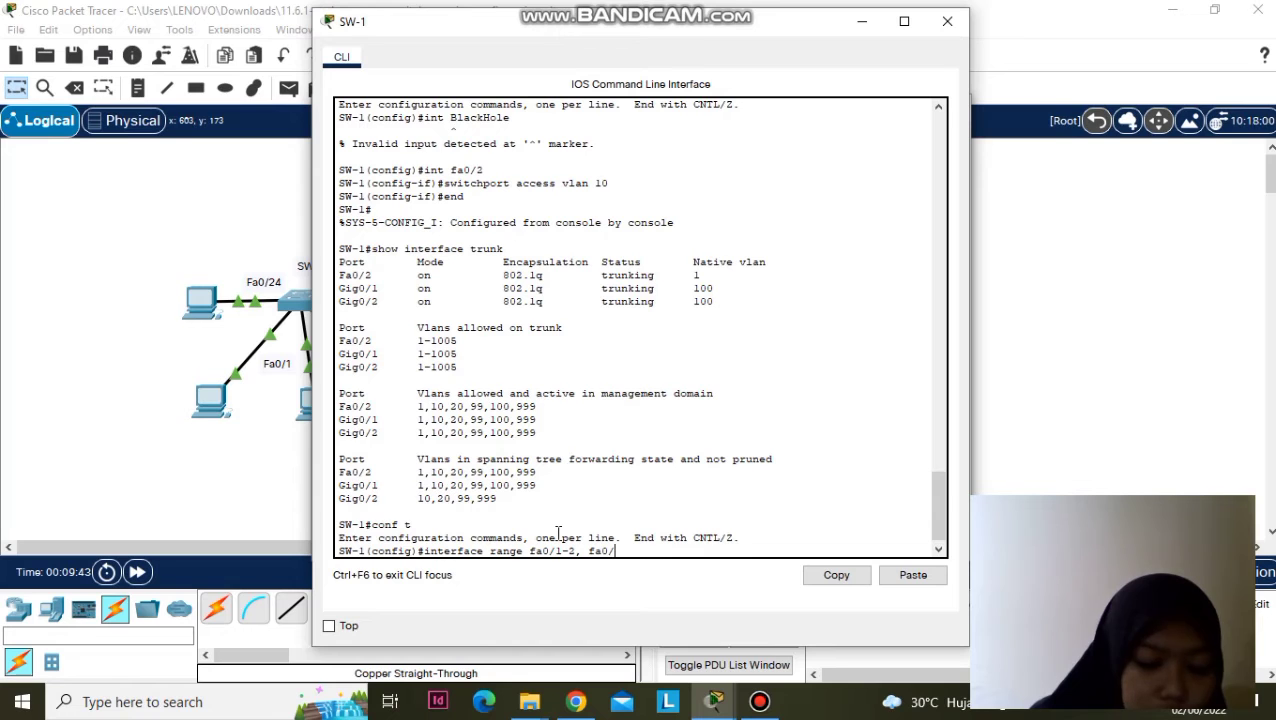
{"action": "type", "text": "/1"}
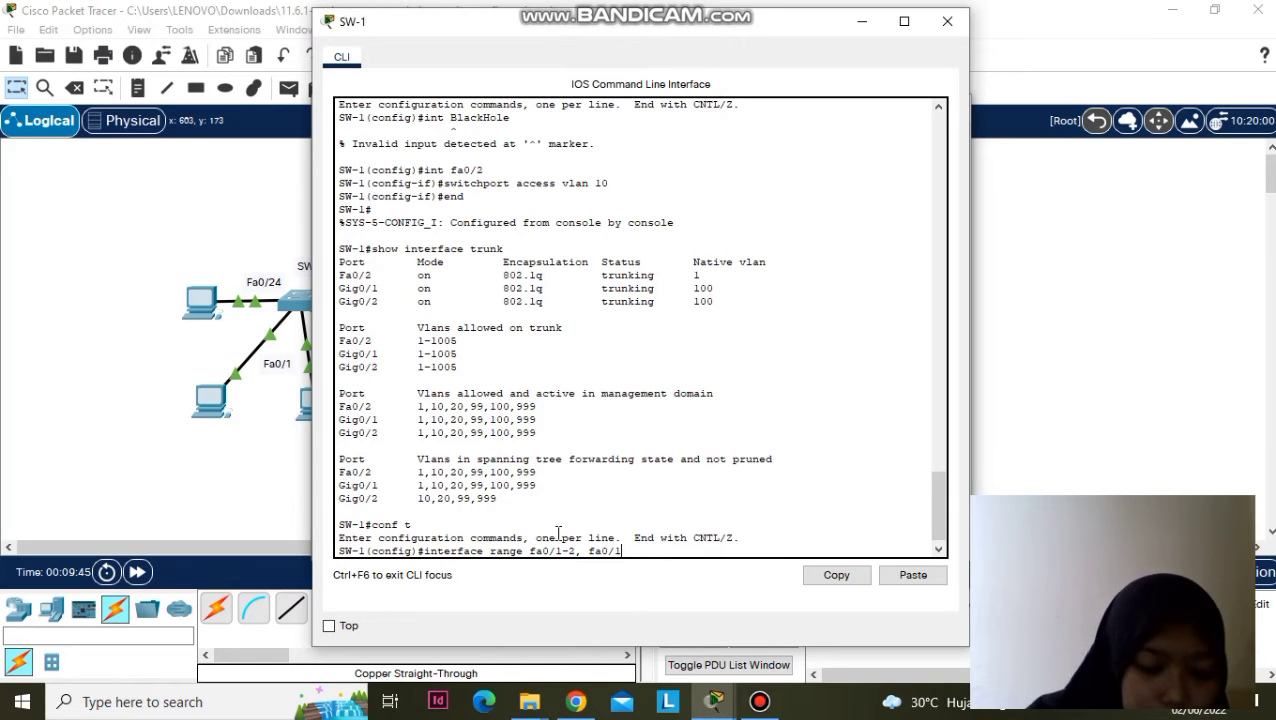
{"action": "type", "text": "0, "}
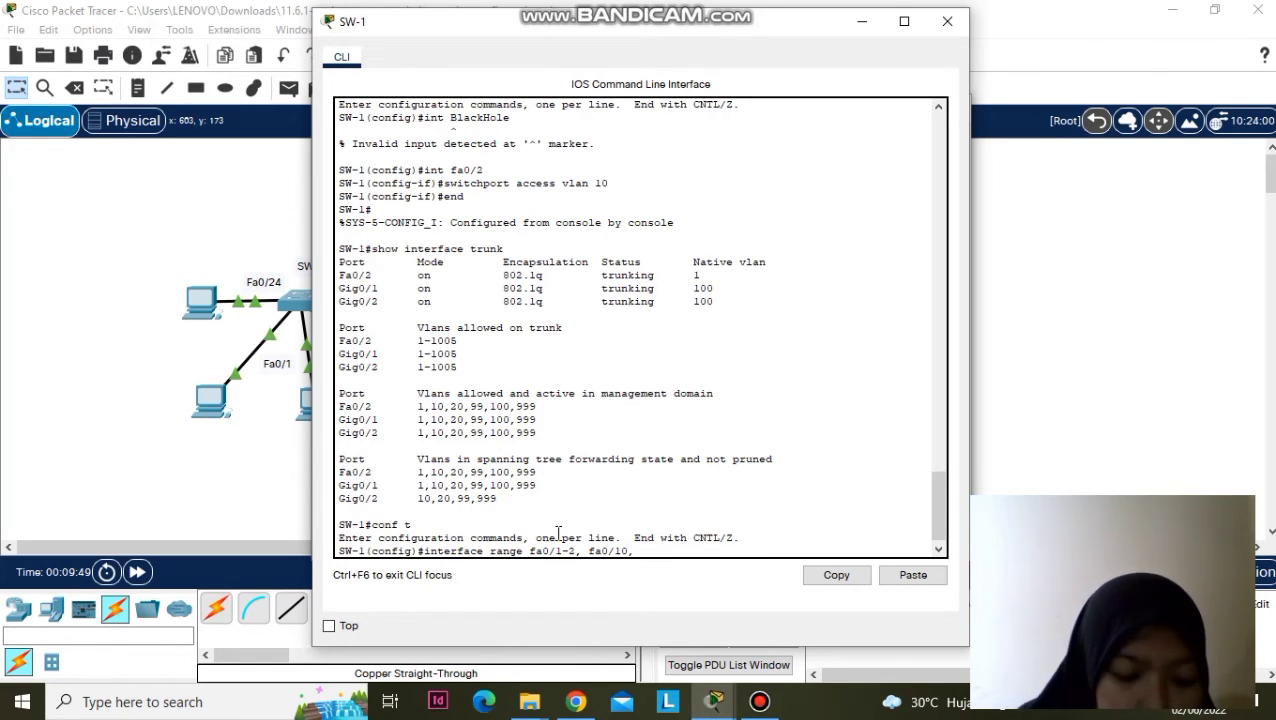
{"action": "type", "text": "fa0/24"}
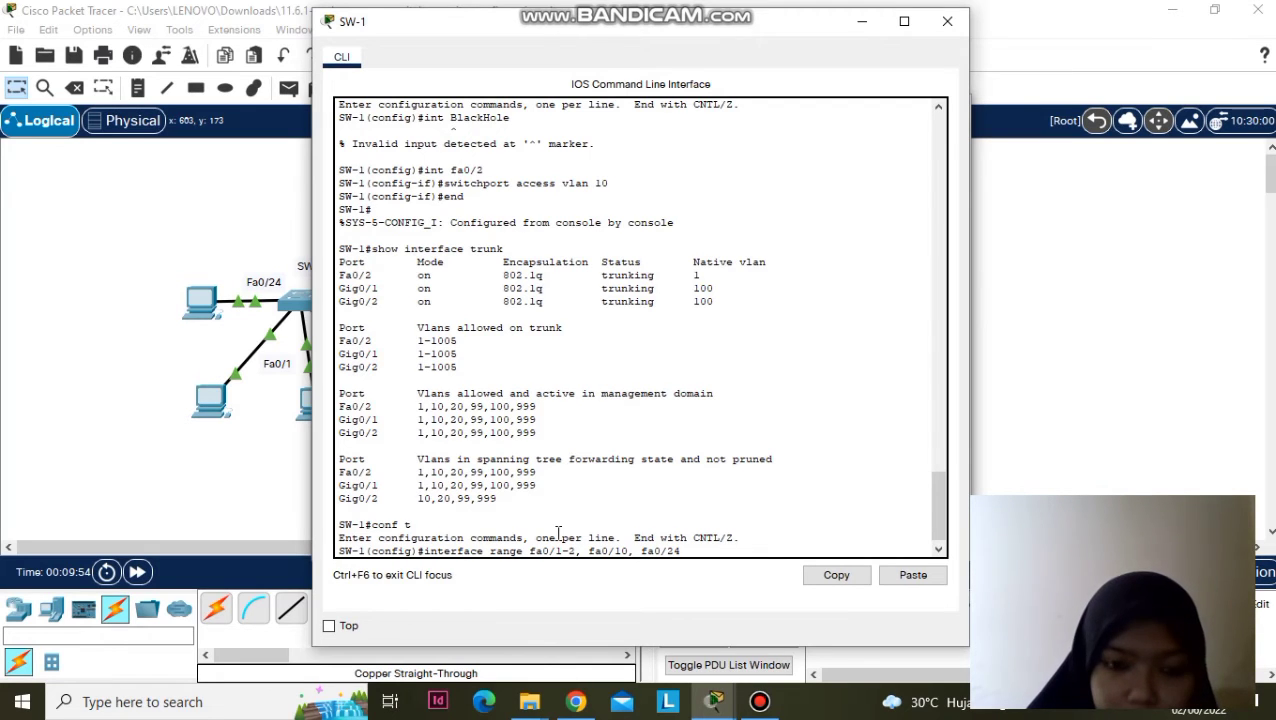
{"action": "key", "text": "Return"}
{"action": "type", "text": "sw"}
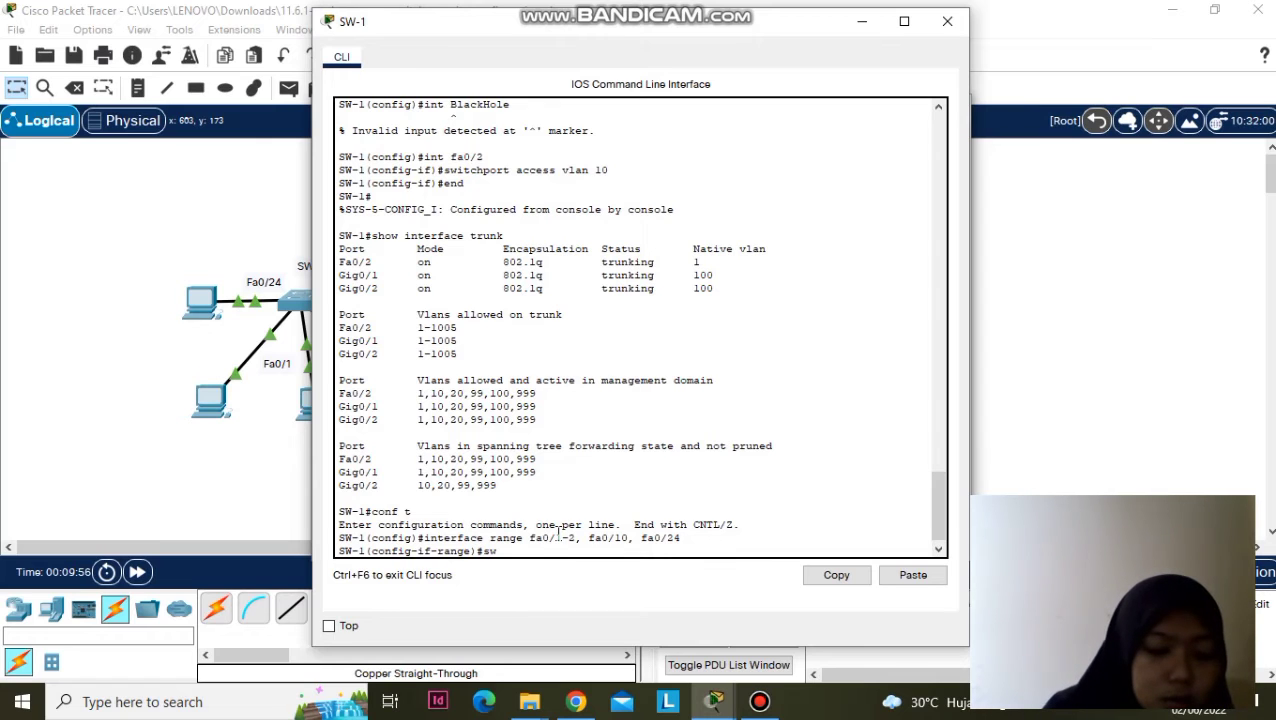
{"action": "type", "text": "itchport"}
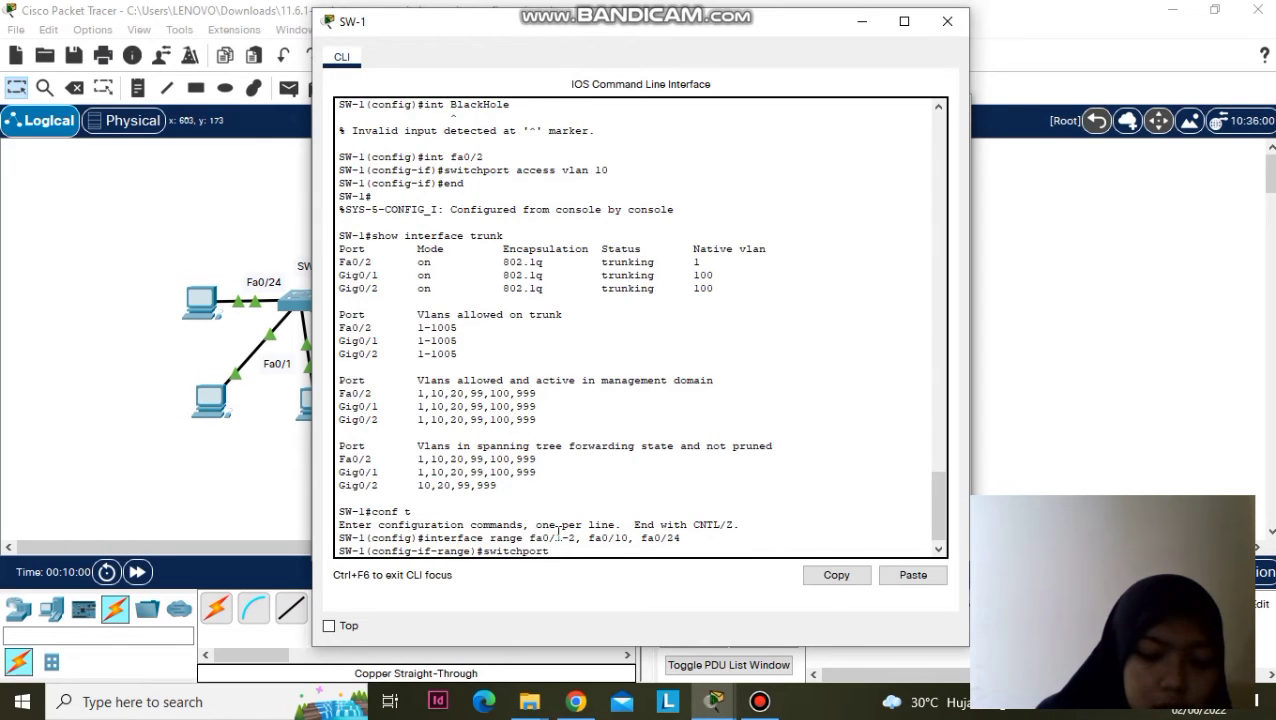
{"action": "type", "text": " port-"}
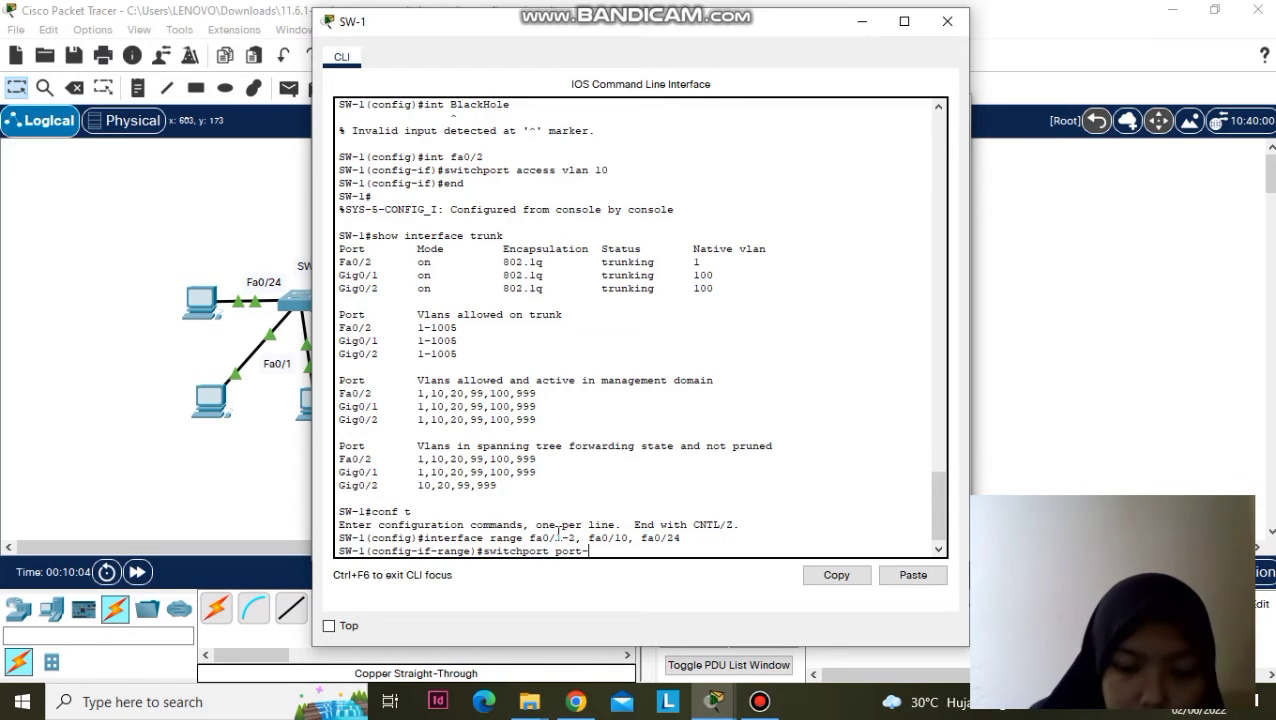
{"action": "type", "text": "security"}
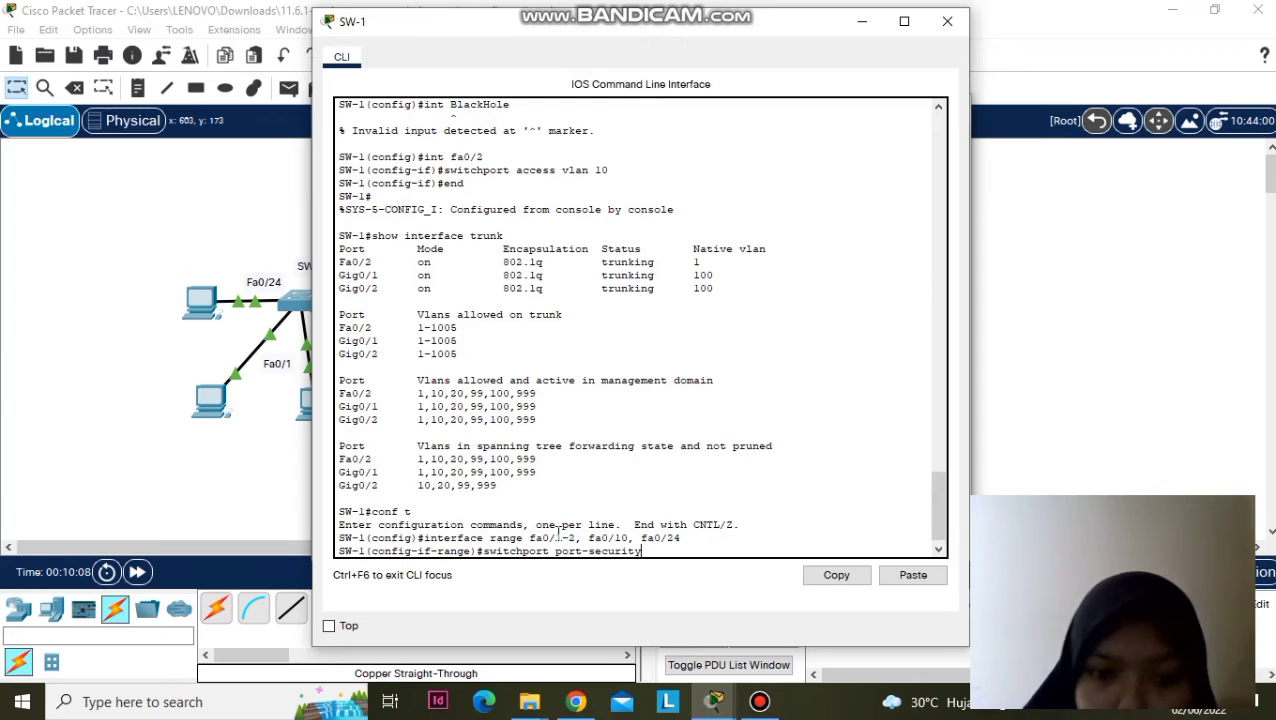
{"action": "key", "text": "Return"}
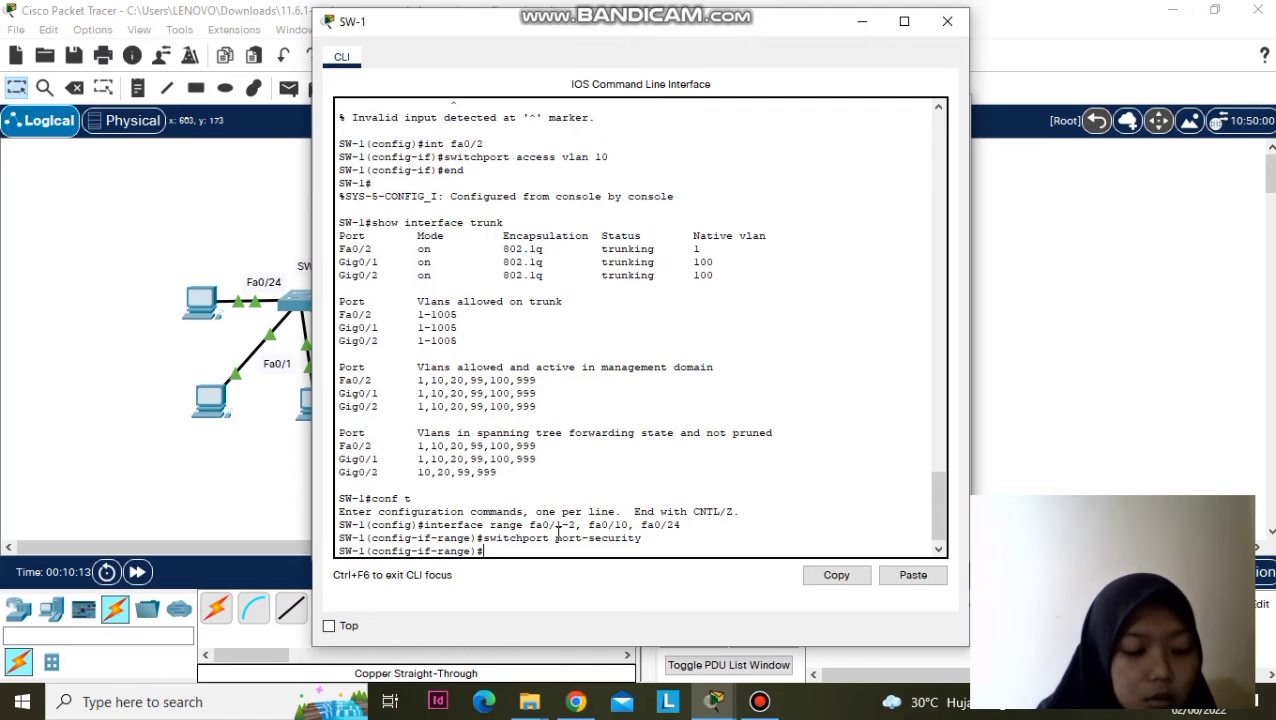
{"action": "type", "text": "switc"}
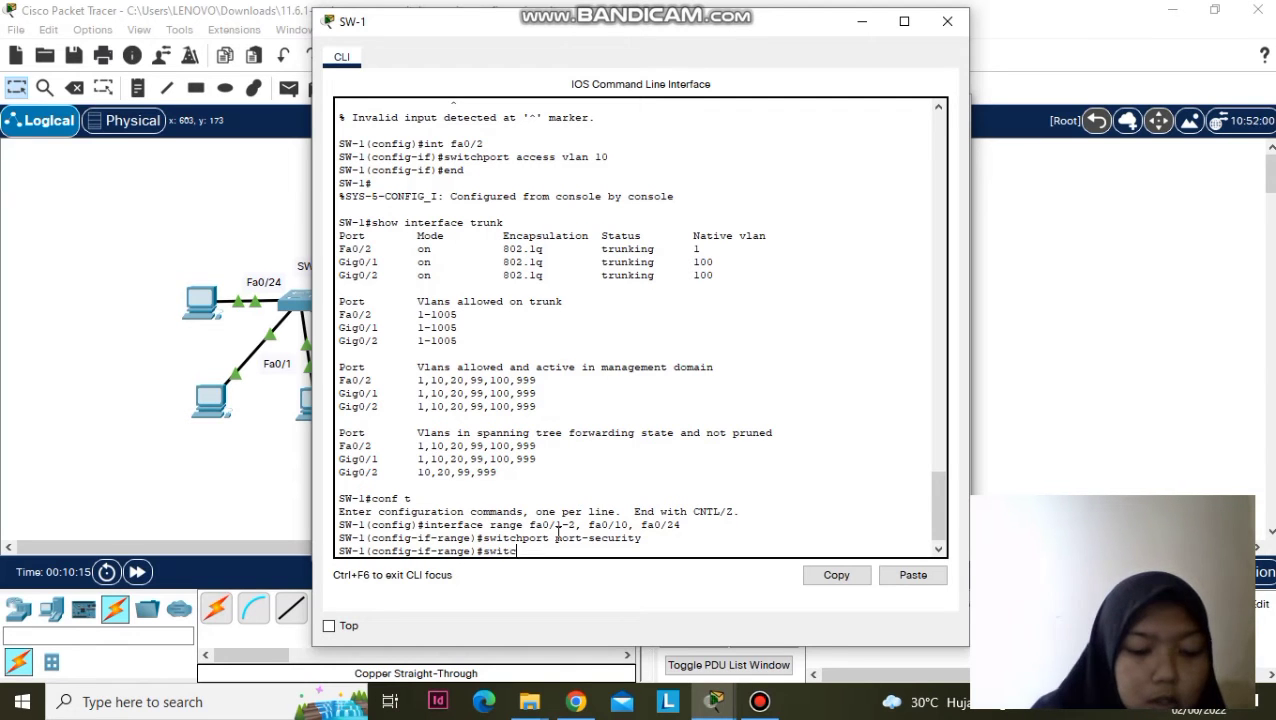
{"action": "type", "text": "hport port-"}
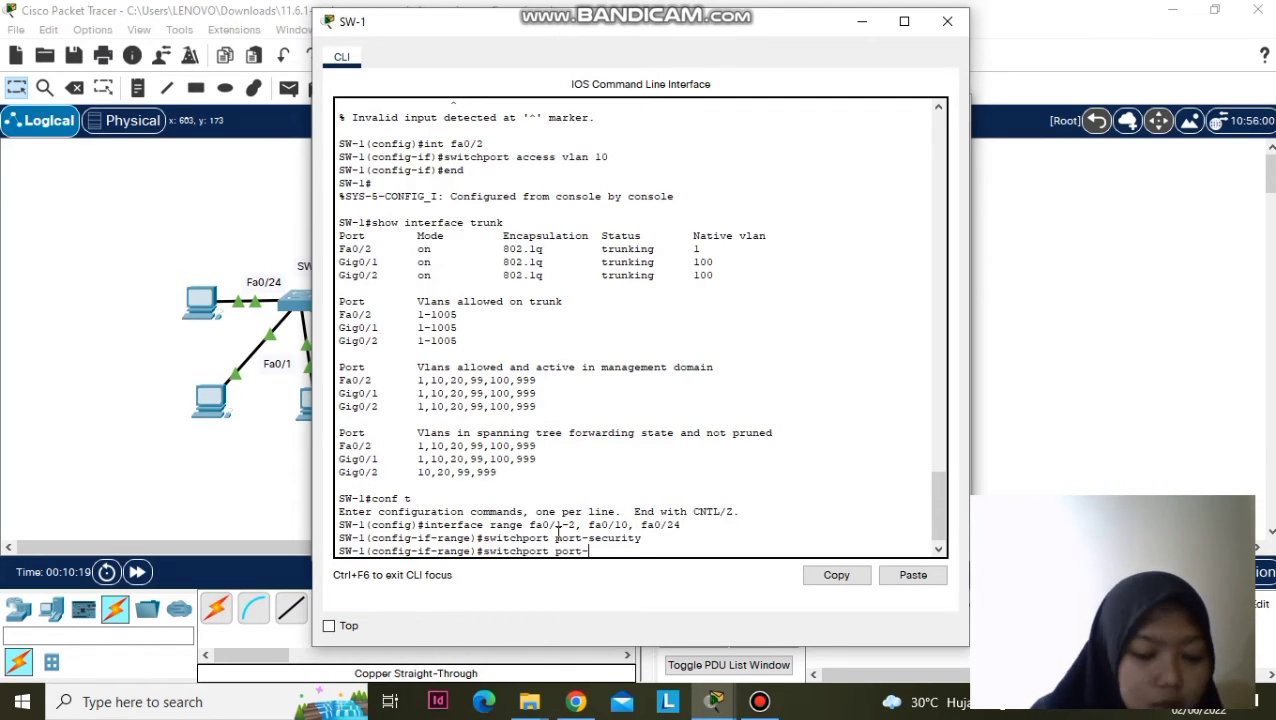
{"action": "type", "text": "sec"}
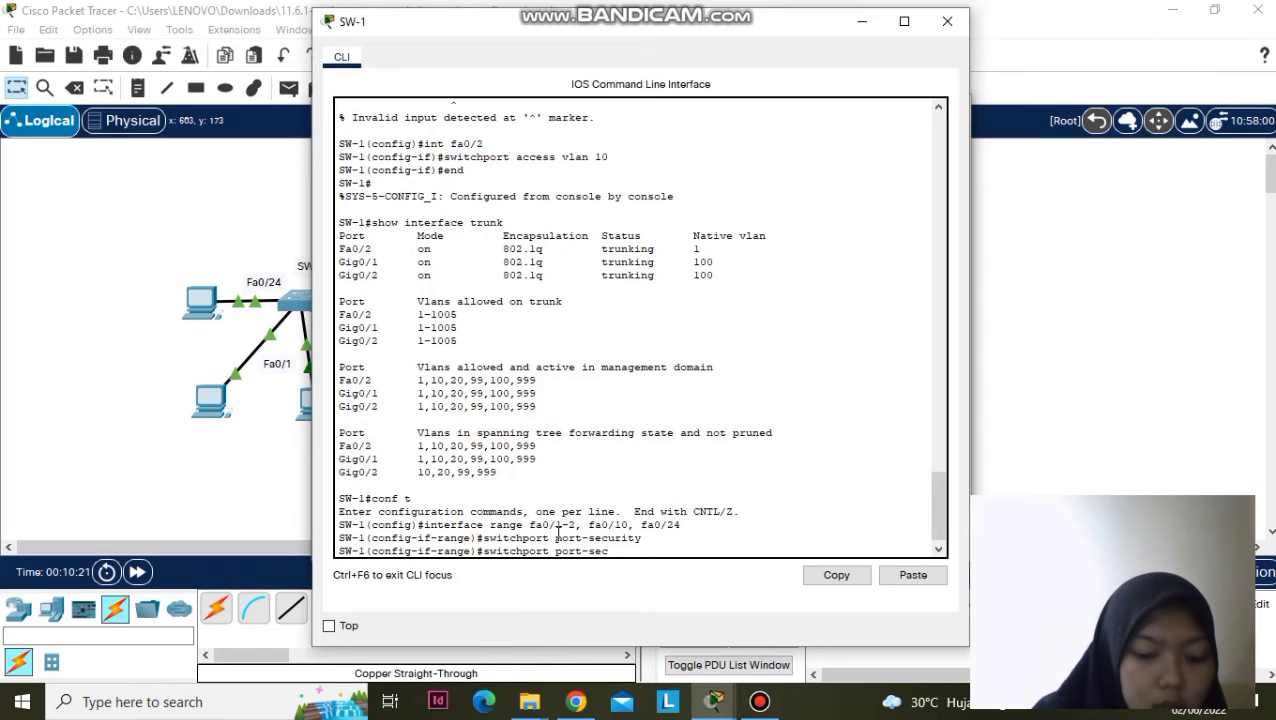
{"action": "type", "text": "urity maximum 4"}
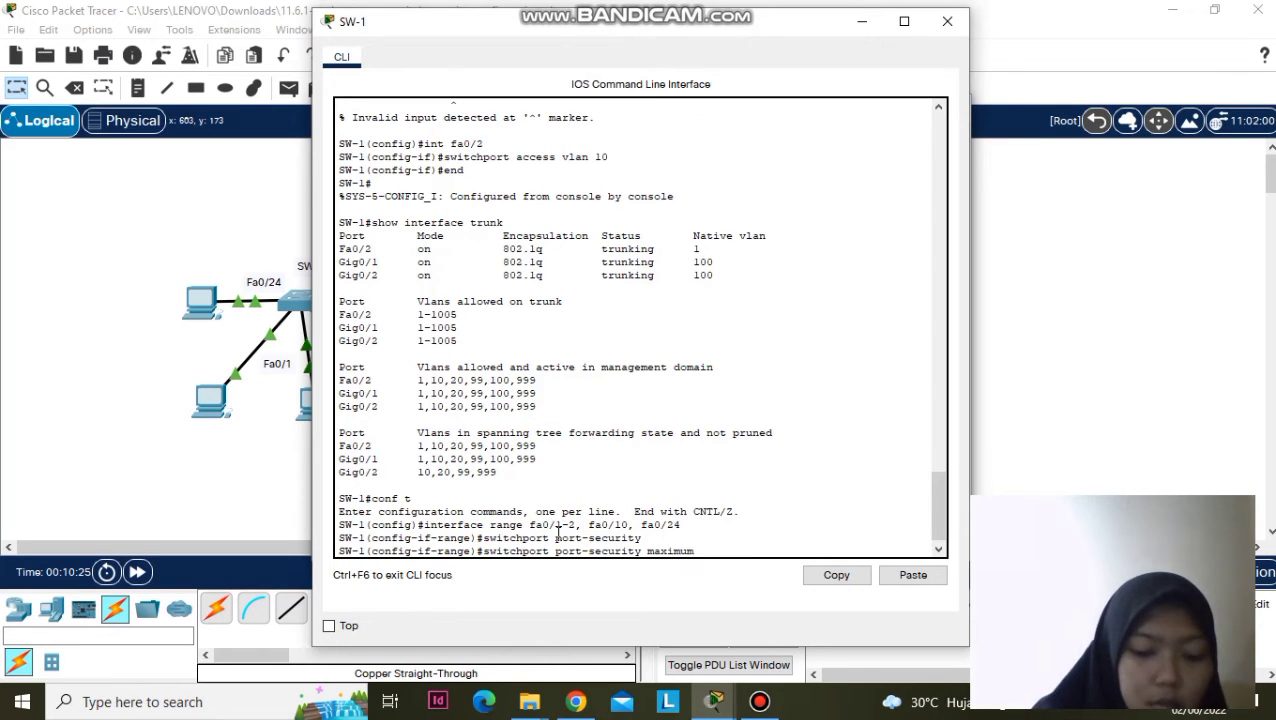
{"action": "key", "text": "Return"}
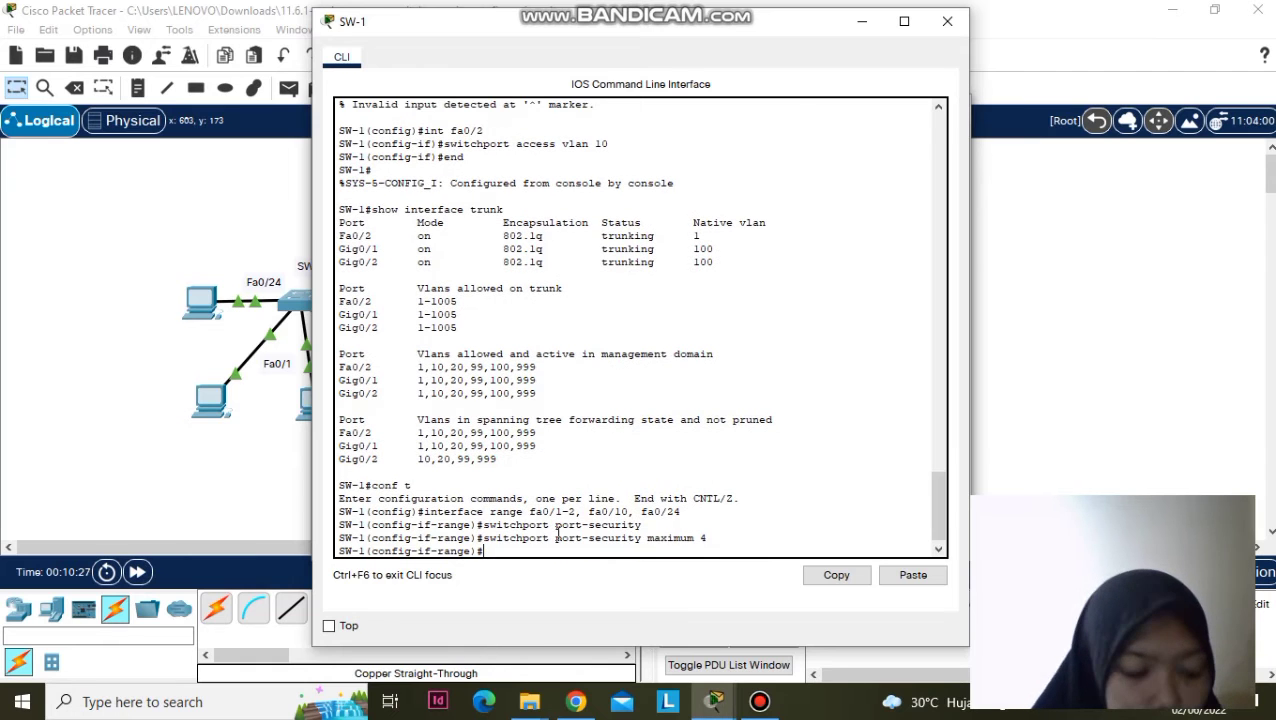
{"action": "left_click", "coordinate": [713, 702]}
- Bring the PT Activity instructions forward and minimize the SW-1 console window
{"action": "left_click", "coordinate": [478, 612]}
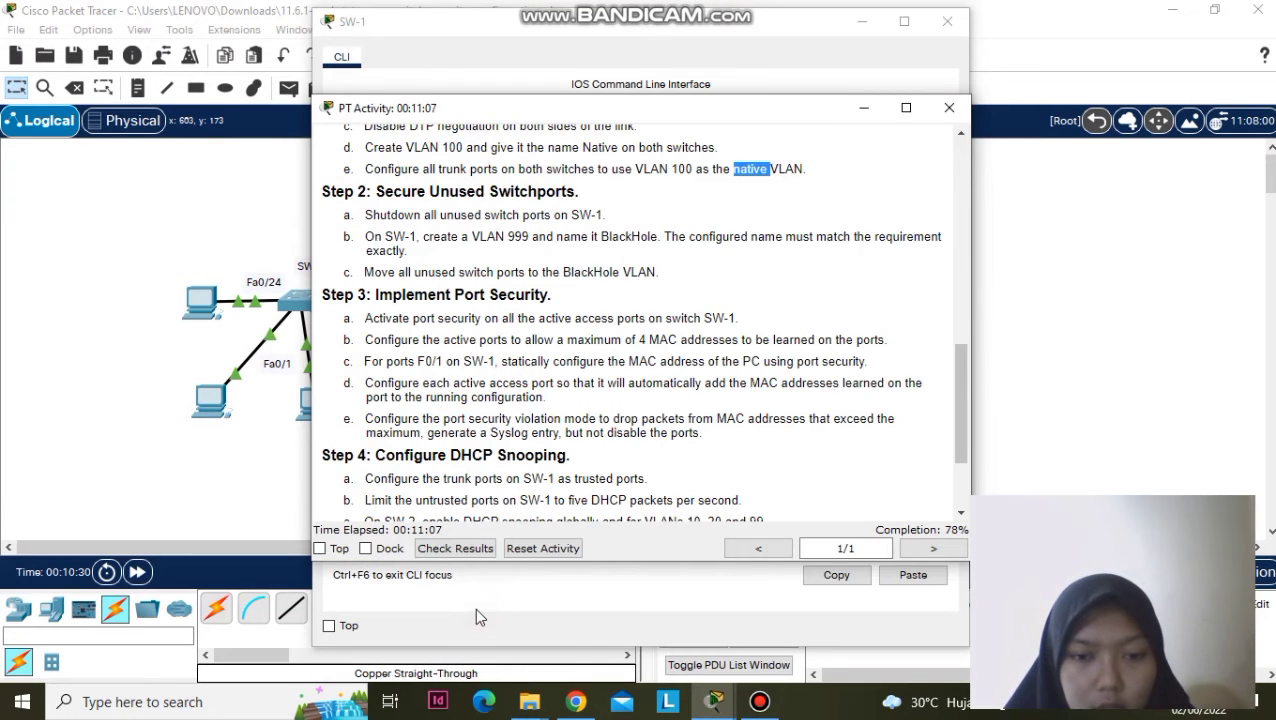
{"action": "left_click", "coordinate": [728, 708]}
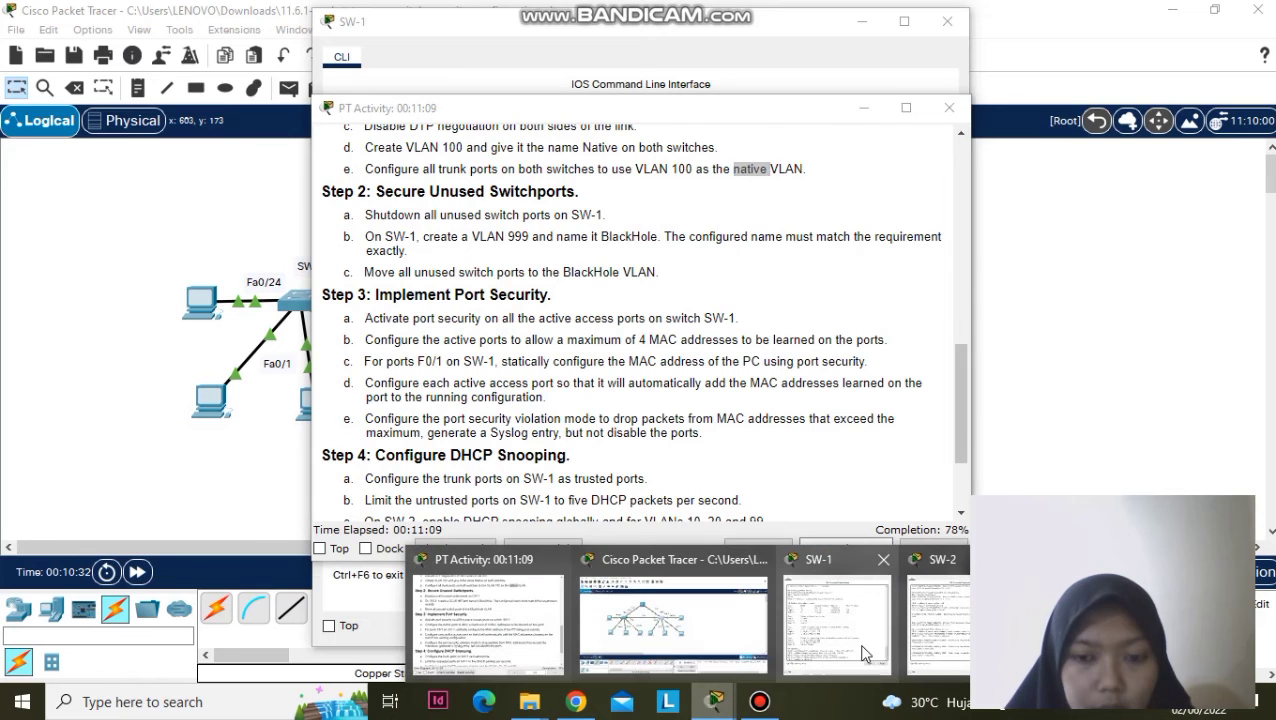
{"action": "left_click", "coordinate": [865, 654]}
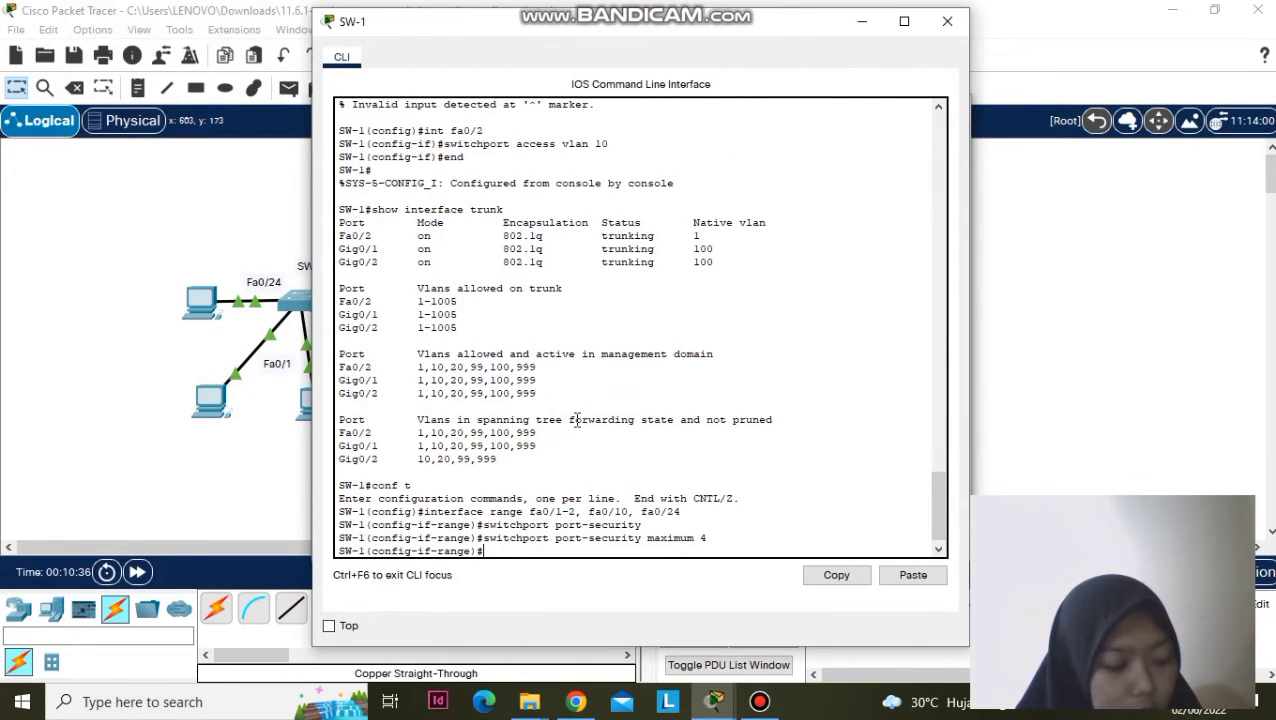
{"action": "left_click", "coordinate": [860, 23]}
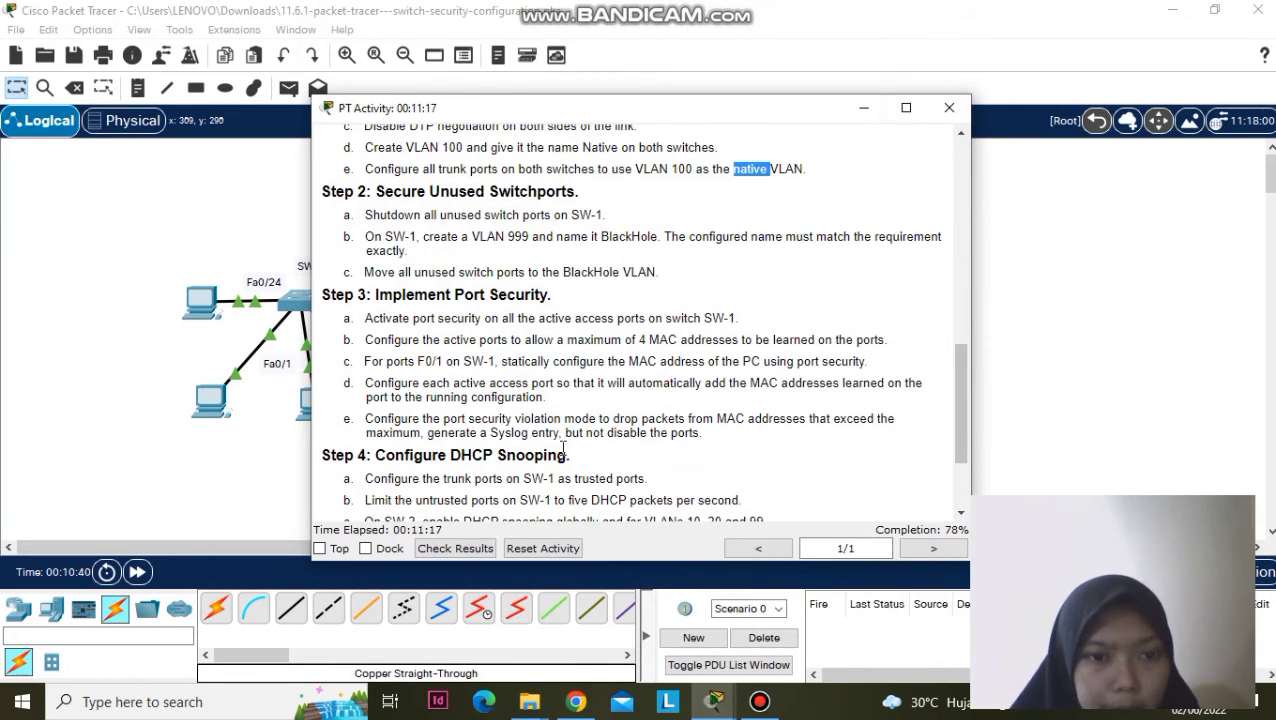
- Run ipconfig /all in PC3's Command Prompt to show its addresses
{"action": "left_click", "coordinate": [862, 109]}
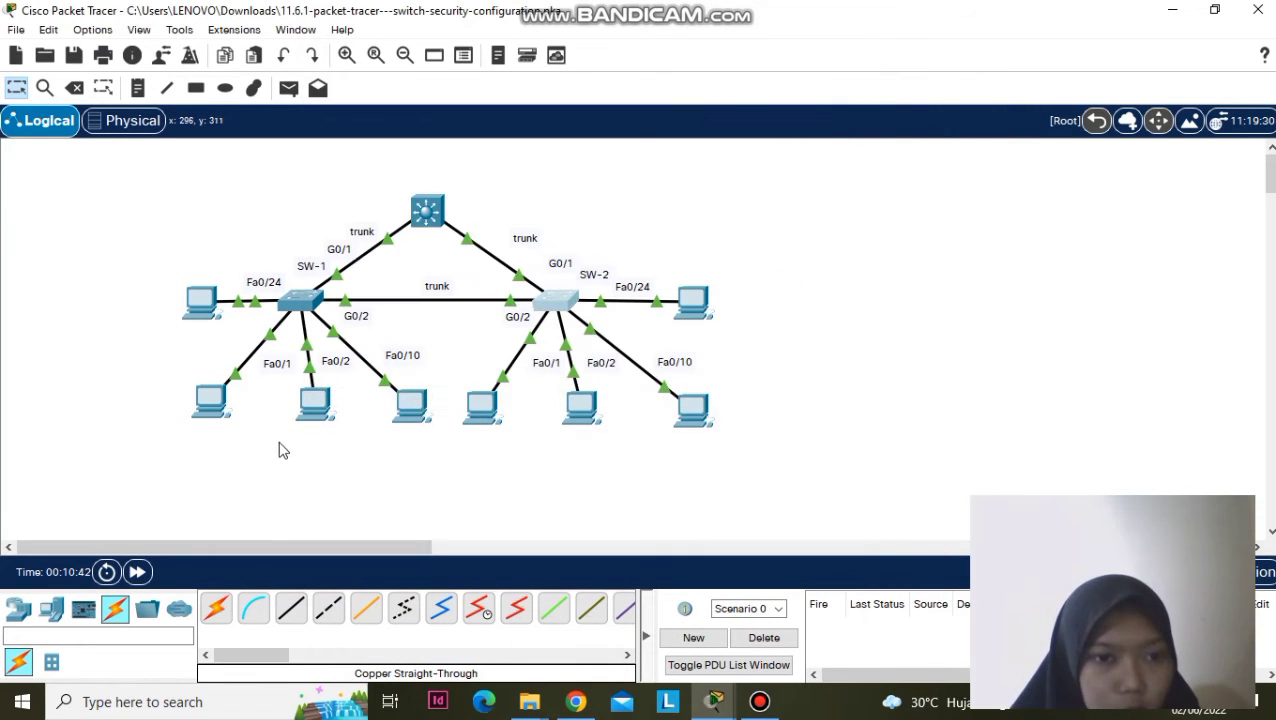
{"action": "left_click", "coordinate": [414, 402]}
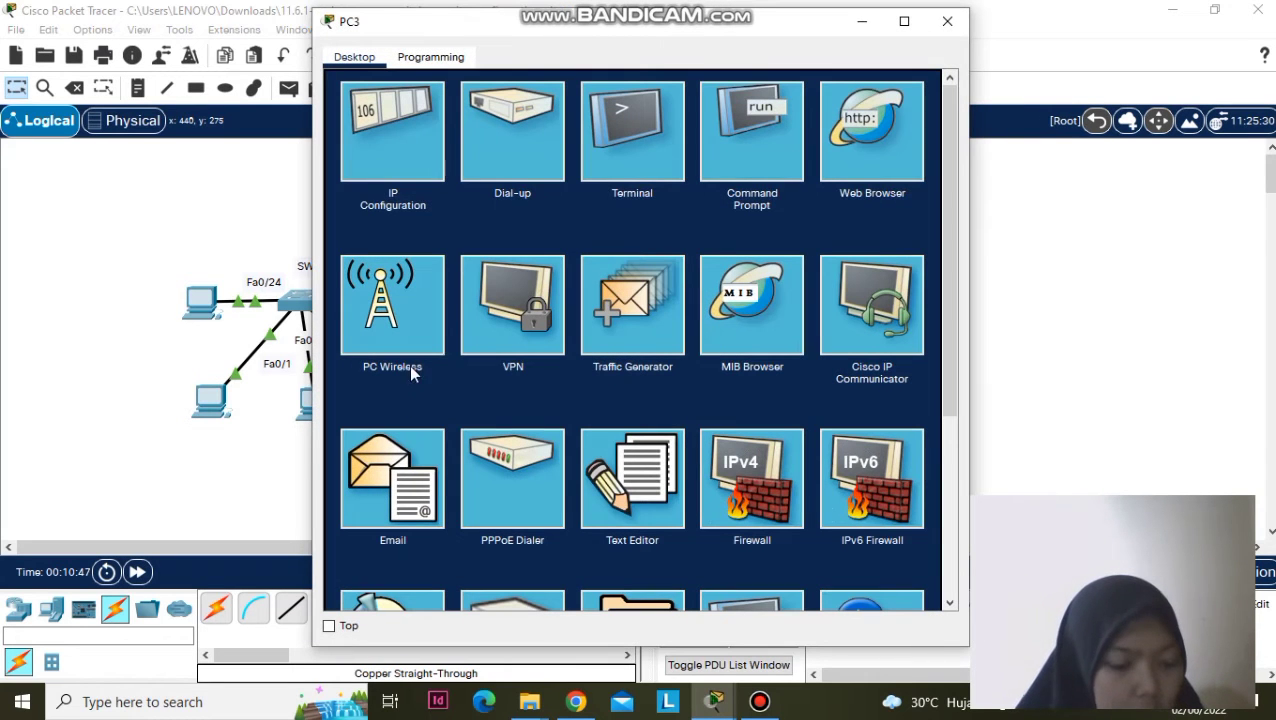
{"action": "left_click", "coordinate": [779, 143]}
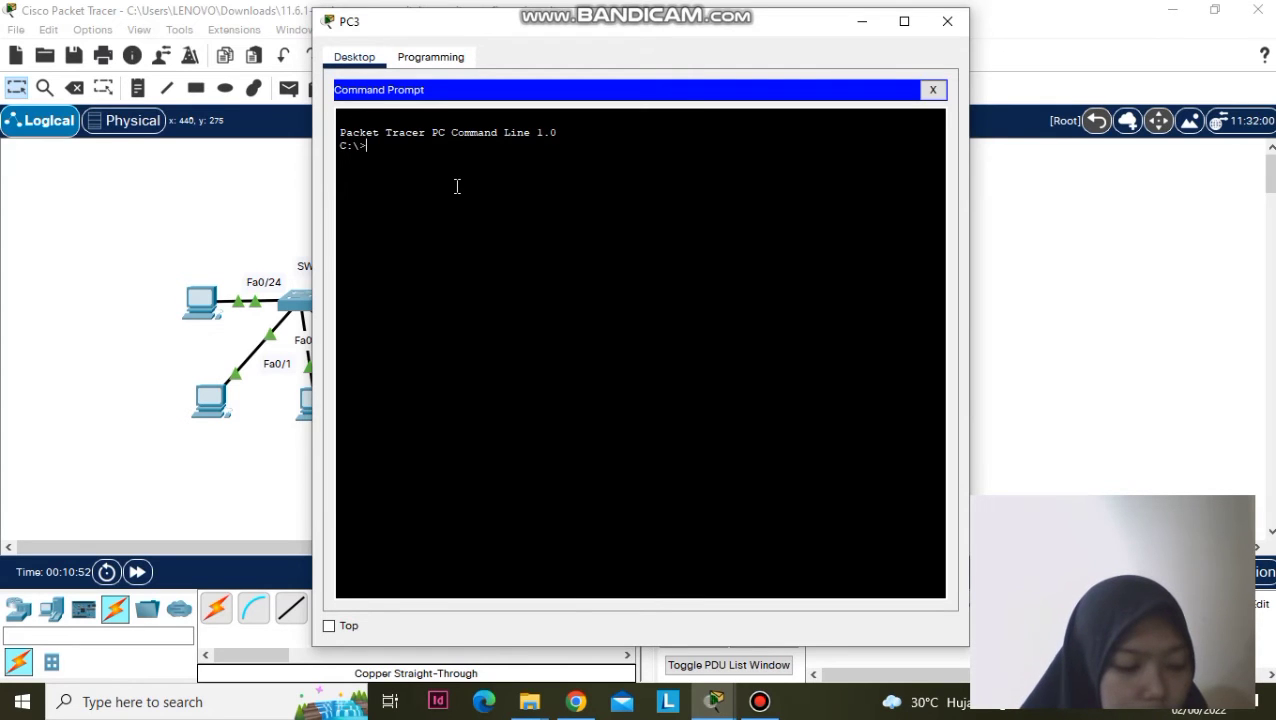
{"action": "type", "text": "ipconfig /a"}
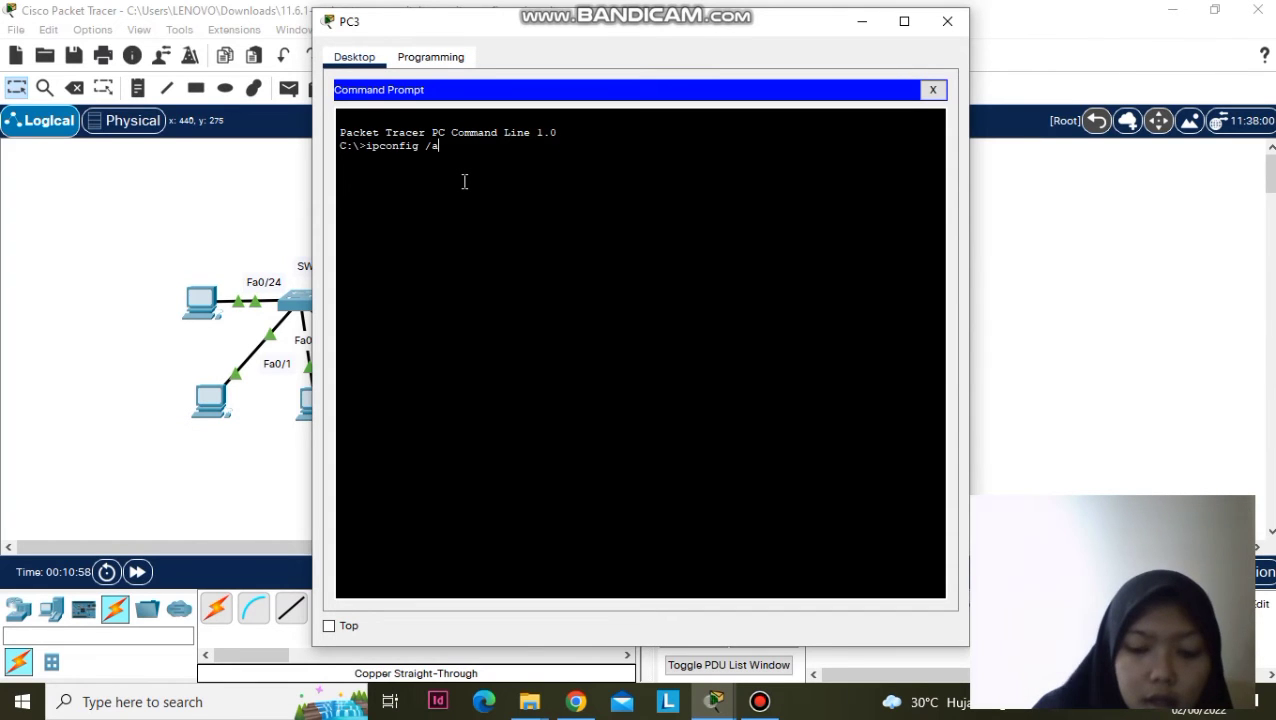
{"action": "type", "text": "ll"}
{"action": "key", "text": "Return"}
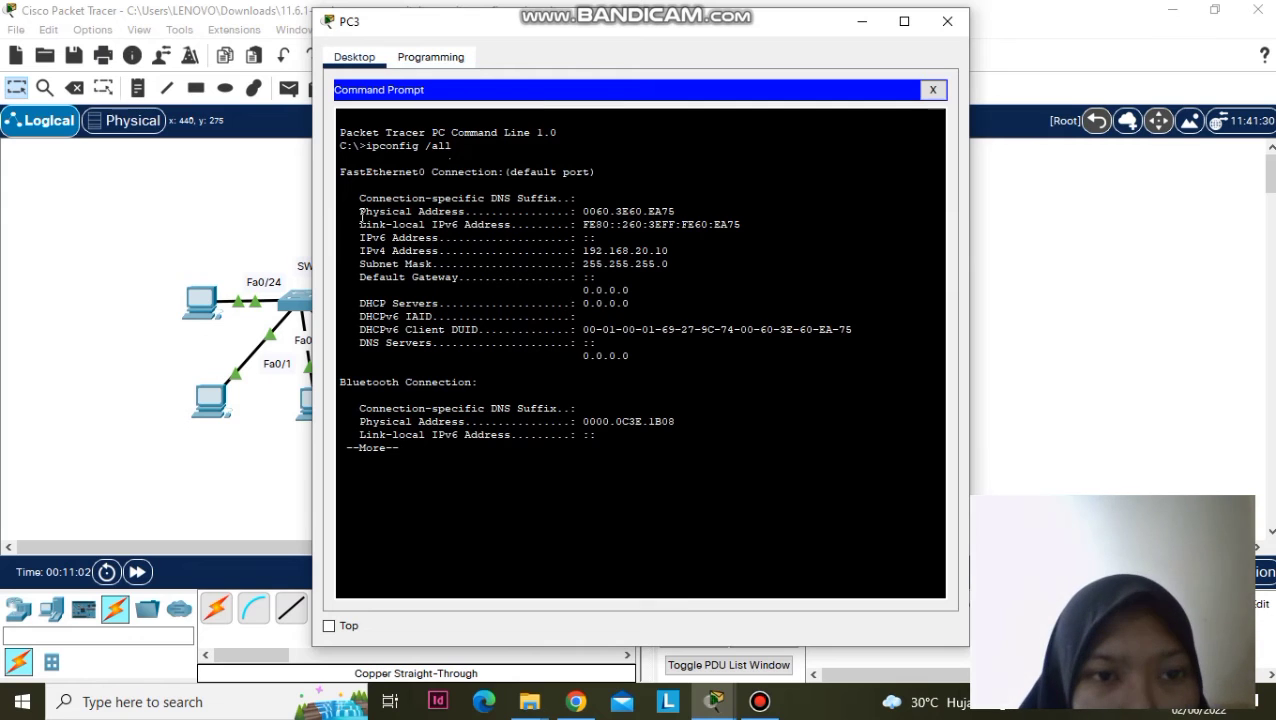
- Copy PC3's physical address 0060.3E60.EA75
{"action": "left_click_drag", "start_coordinate": [582, 209], "coordinate": [684, 206]}
{"action": "right_click", "coordinate": [677, 212]}
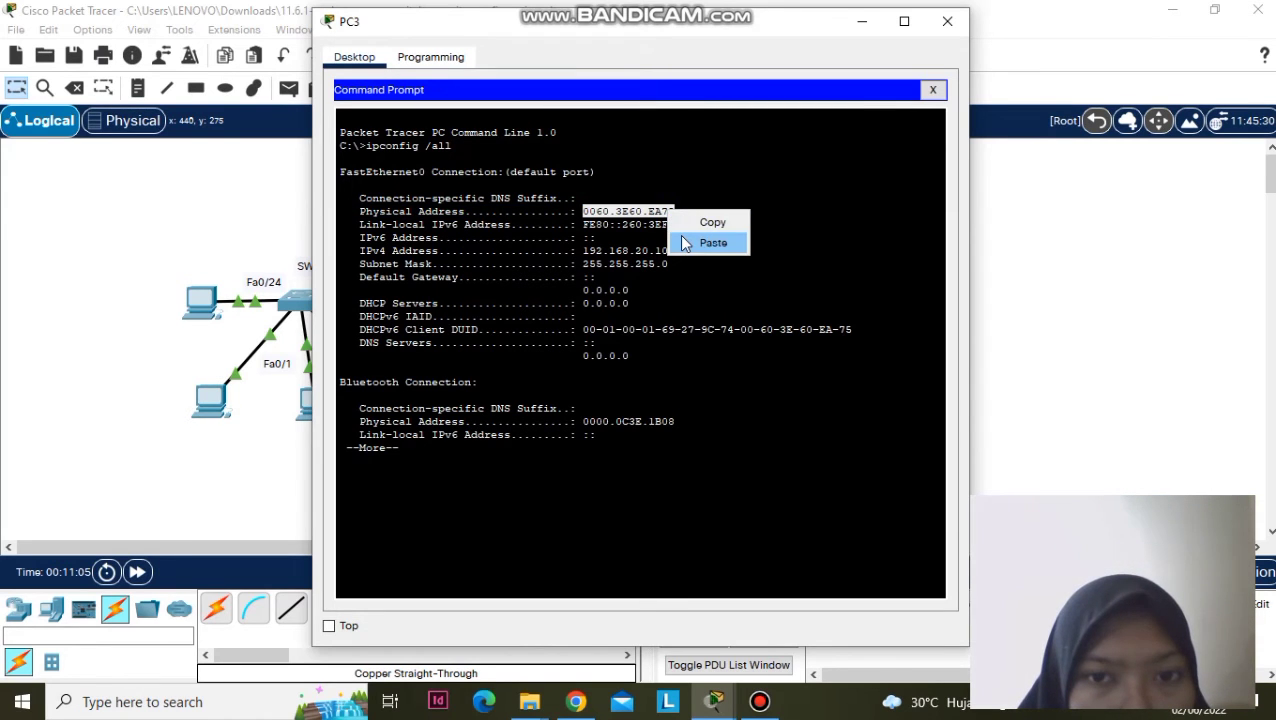
{"action": "left_click", "coordinate": [688, 224]}
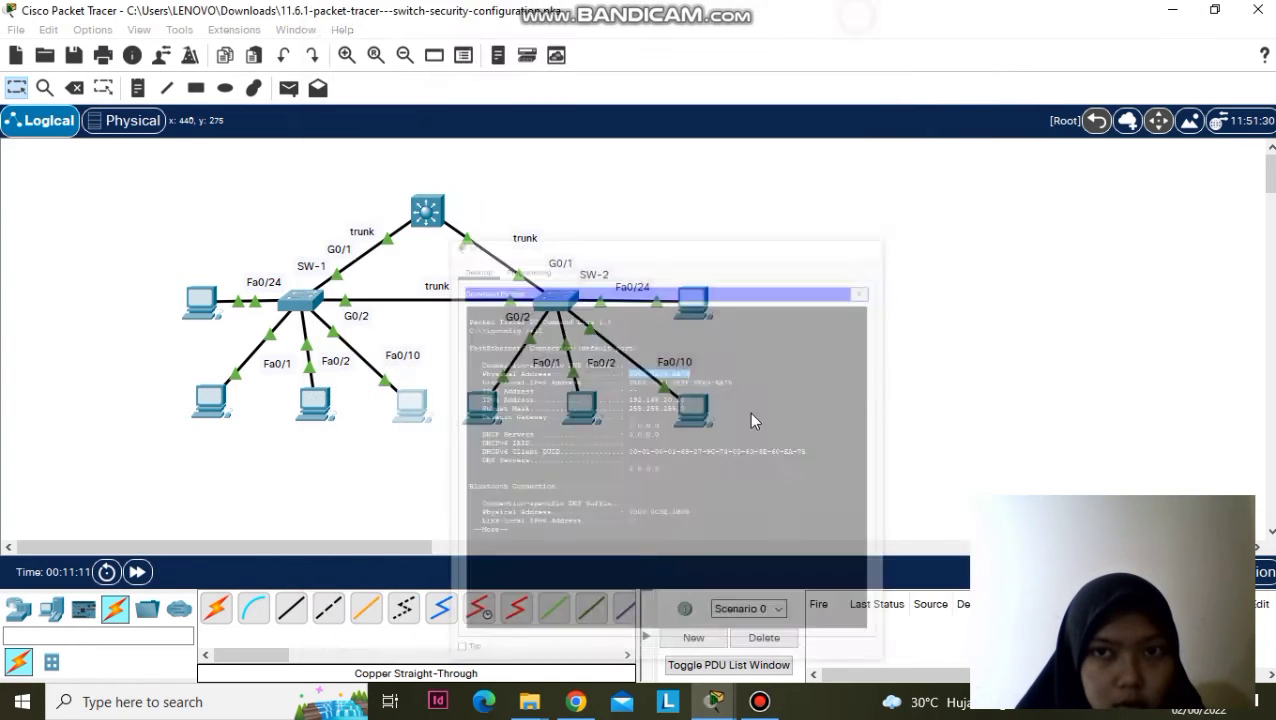
- Back in the SW-1 CLI, start a switchport mac-address command with the pasted MAC
{"action": "left_click", "coordinate": [862, 21]}
{"action": "mouse_move", "coordinate": [717, 703]}
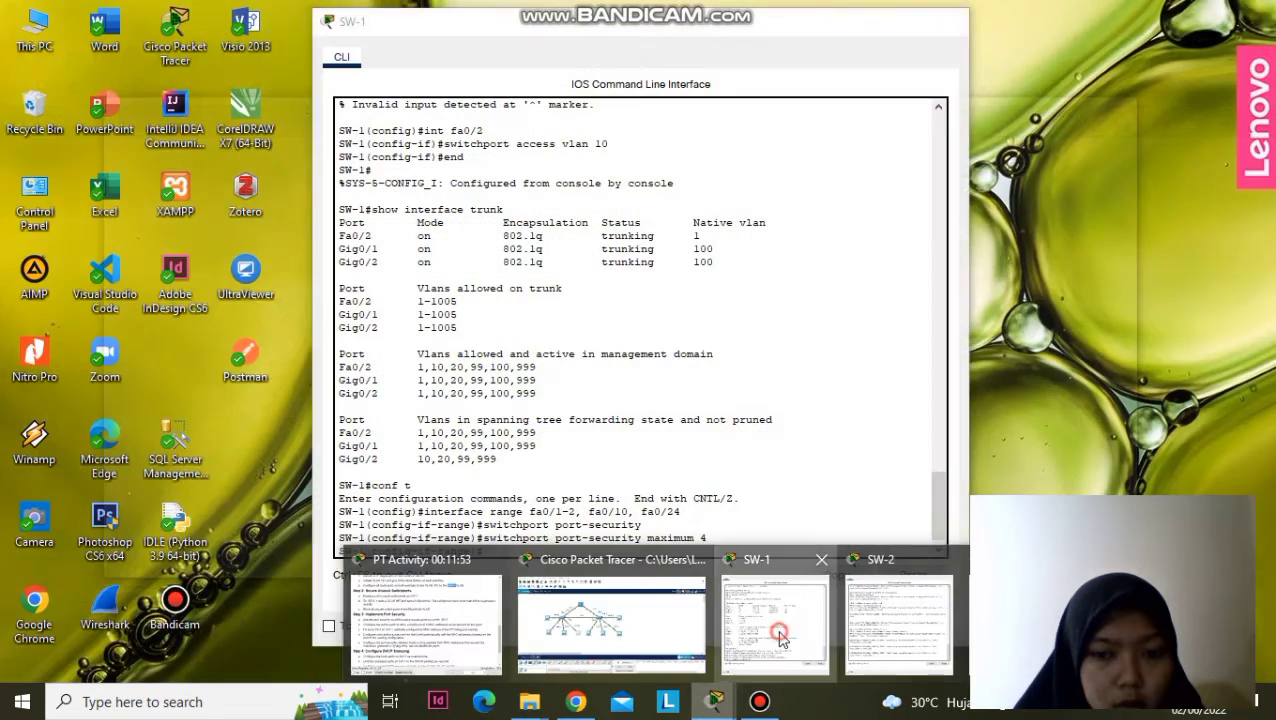
{"action": "left_click", "coordinate": [775, 622]}
{"action": "left_click", "coordinate": [496, 548]}
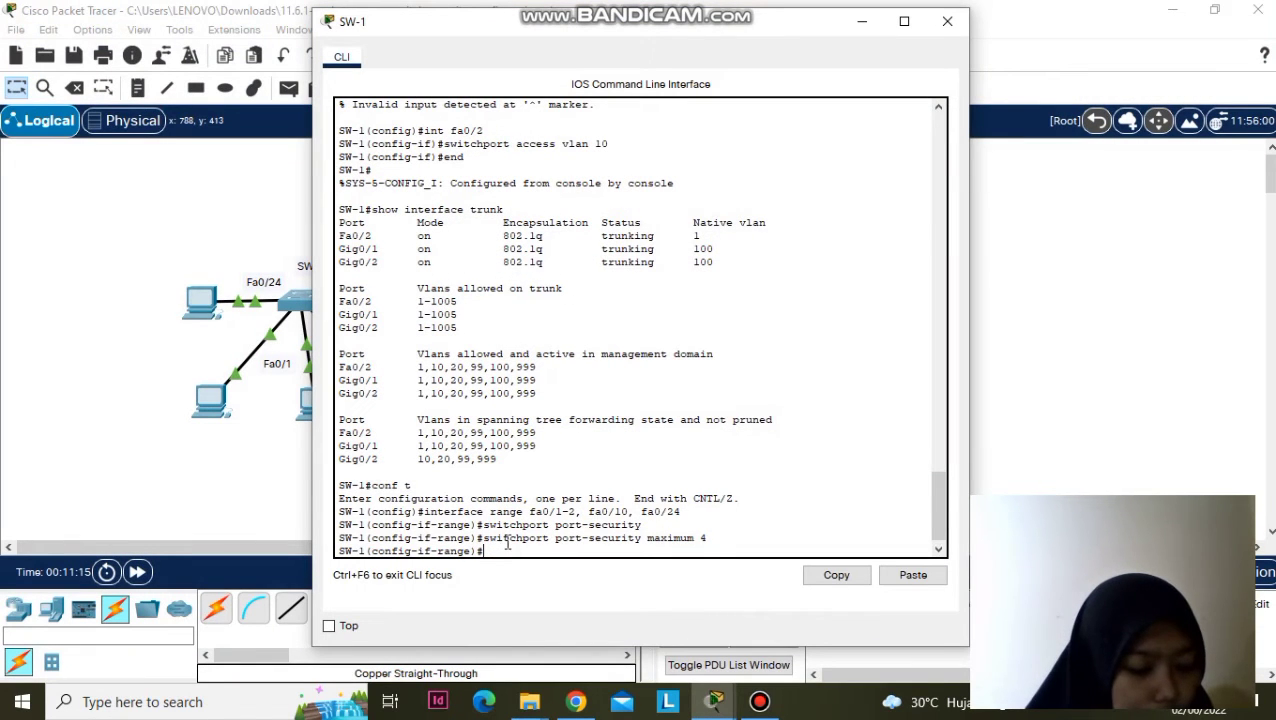
{"action": "type", "text": "sw"}
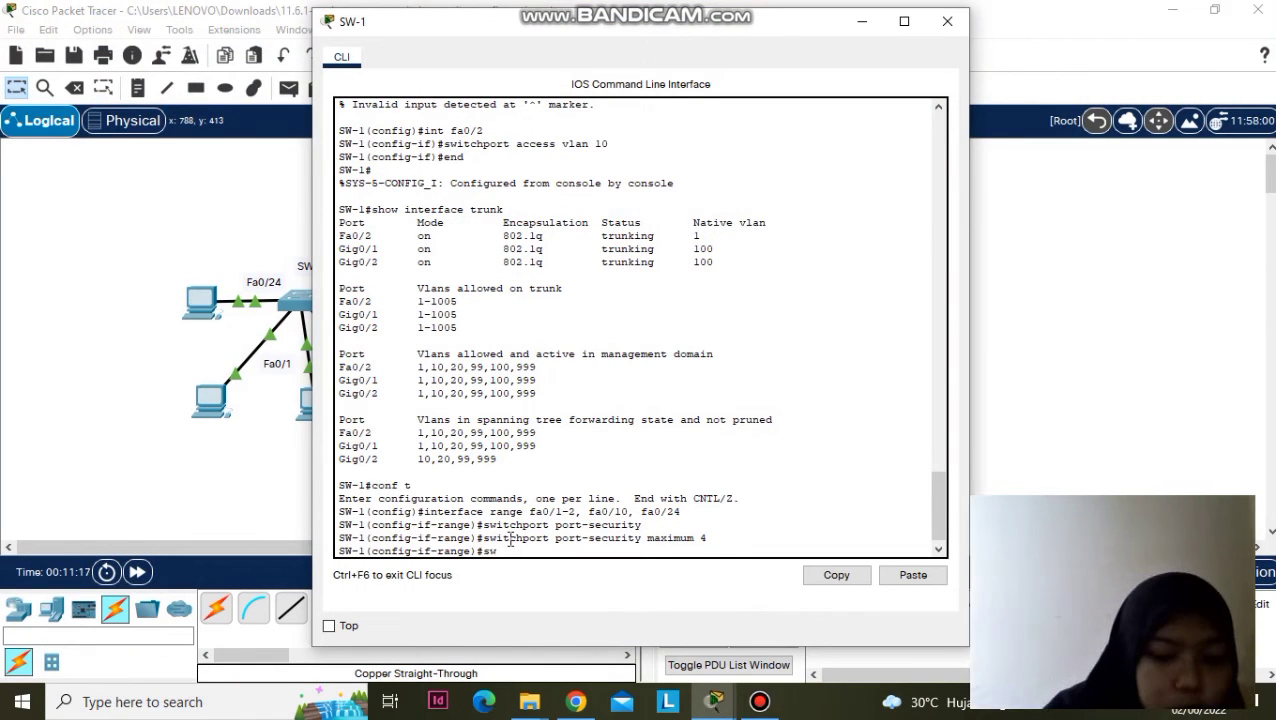
{"action": "type", "text": "itc"}
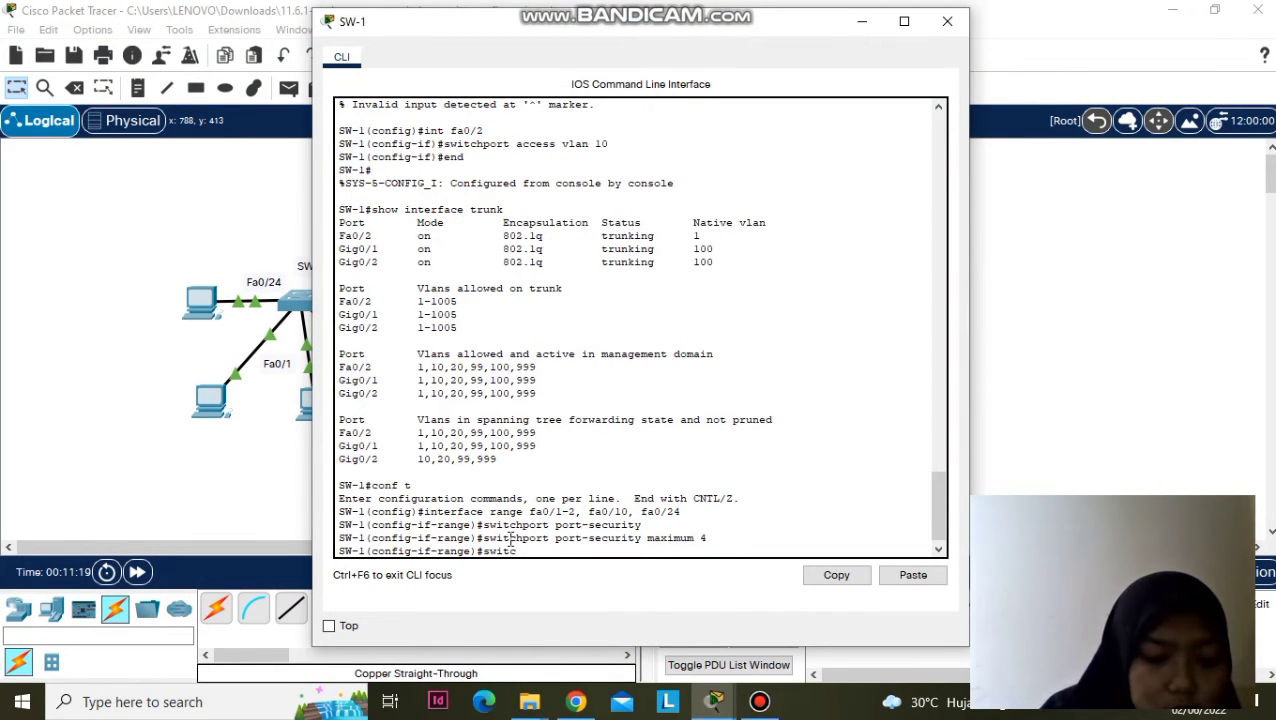
{"action": "type", "text": "hport mac-"}
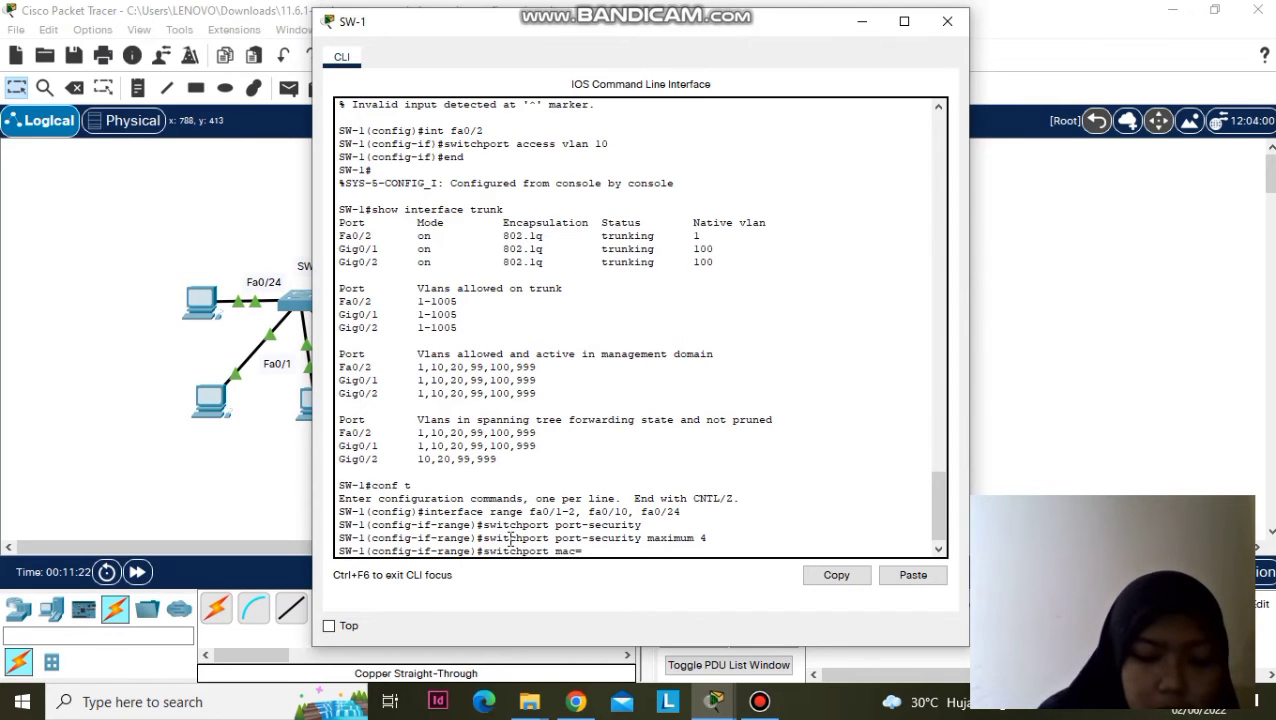
{"action": "type", "text": "address"}
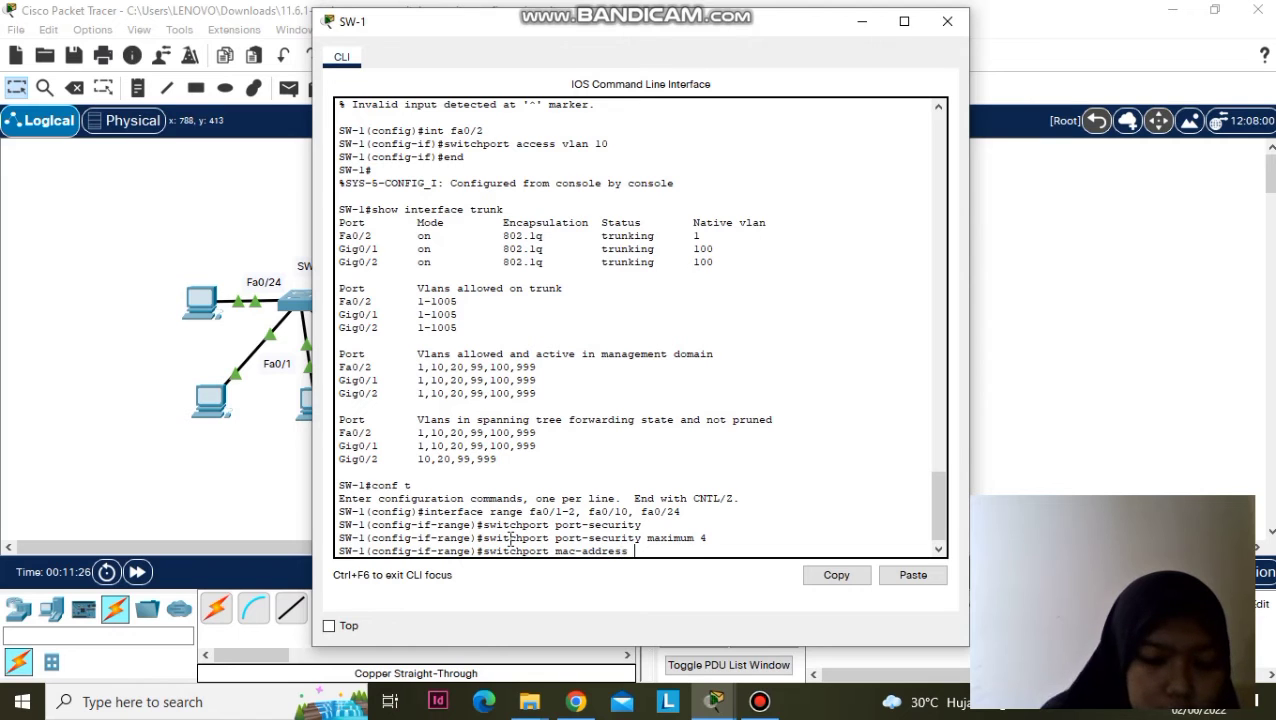
{"action": "right_click", "coordinate": [645, 560]}
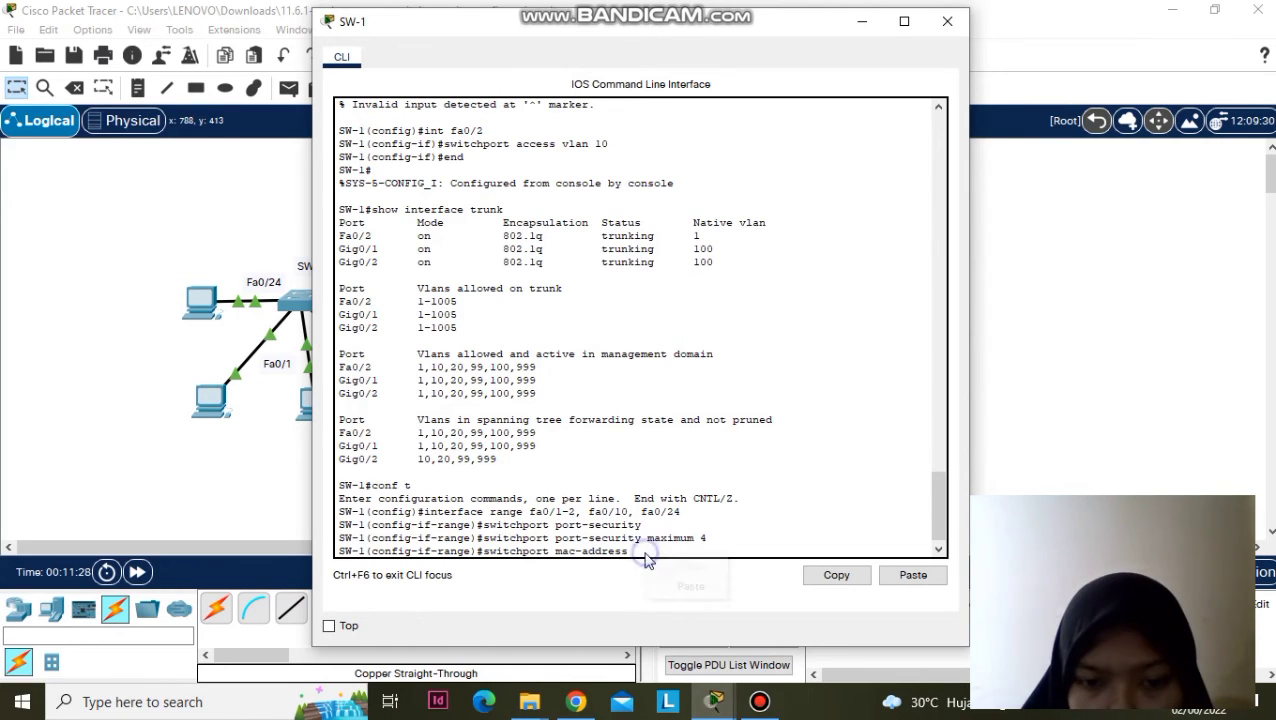
{"action": "left_click", "coordinate": [660, 585]}
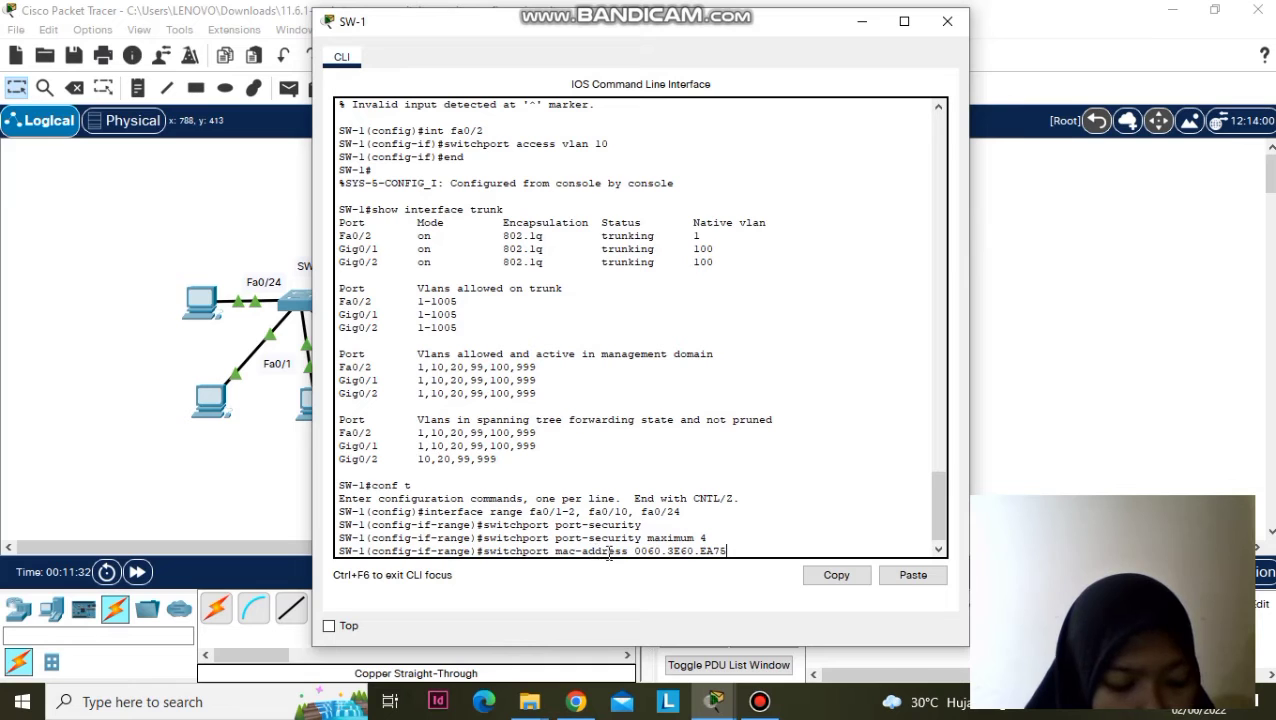
- Correct it to switchport port-security mac-address 0060.3E60.EA75 and apply it
{"action": "left_click", "coordinate": [555, 551]}
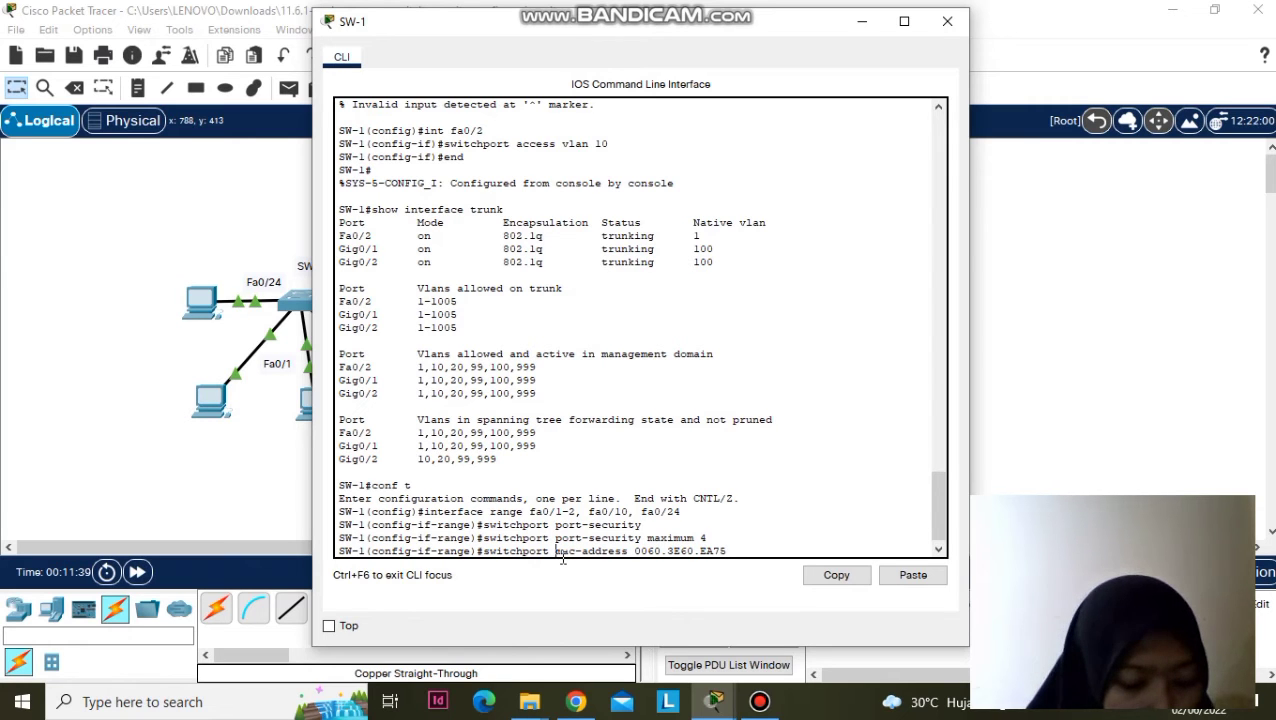
{"action": "type", "text": "po"}
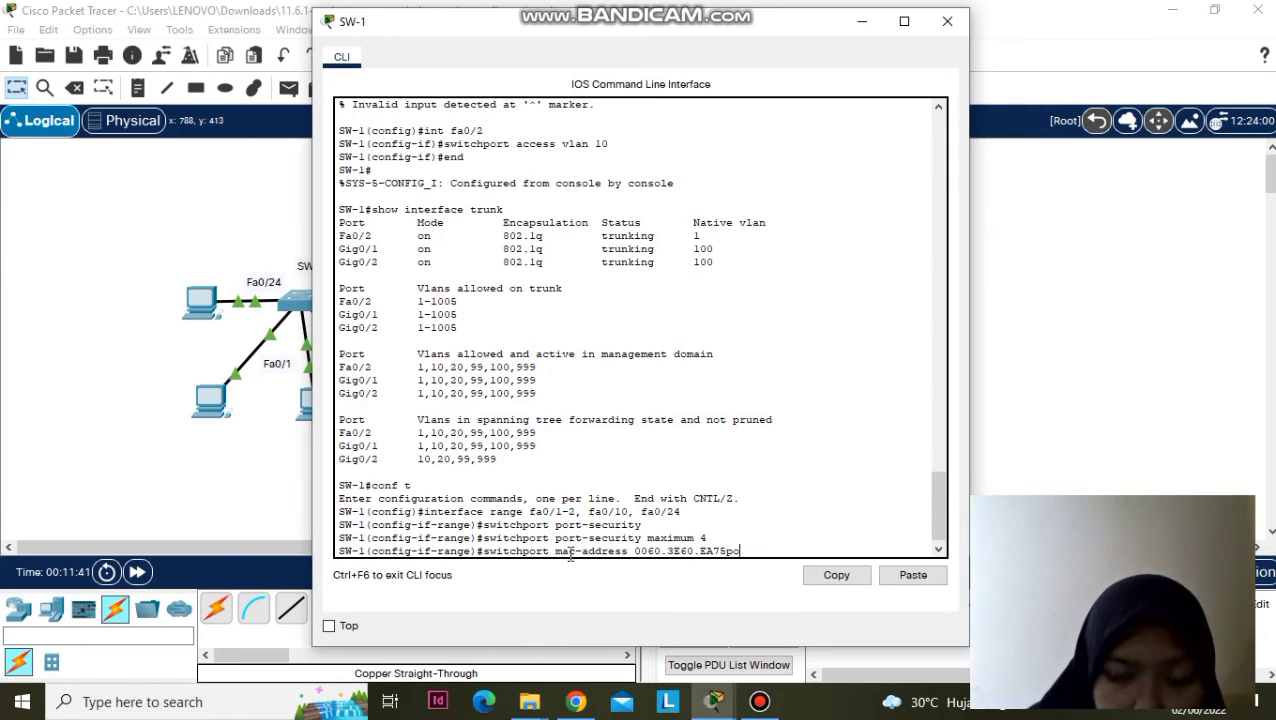
{"action": "left_click_drag", "start_coordinate": [740, 548], "coordinate": [556, 548]}
{"action": "key", "text": "BackSpace"}
{"action": "key", "text": "BackSpace"}
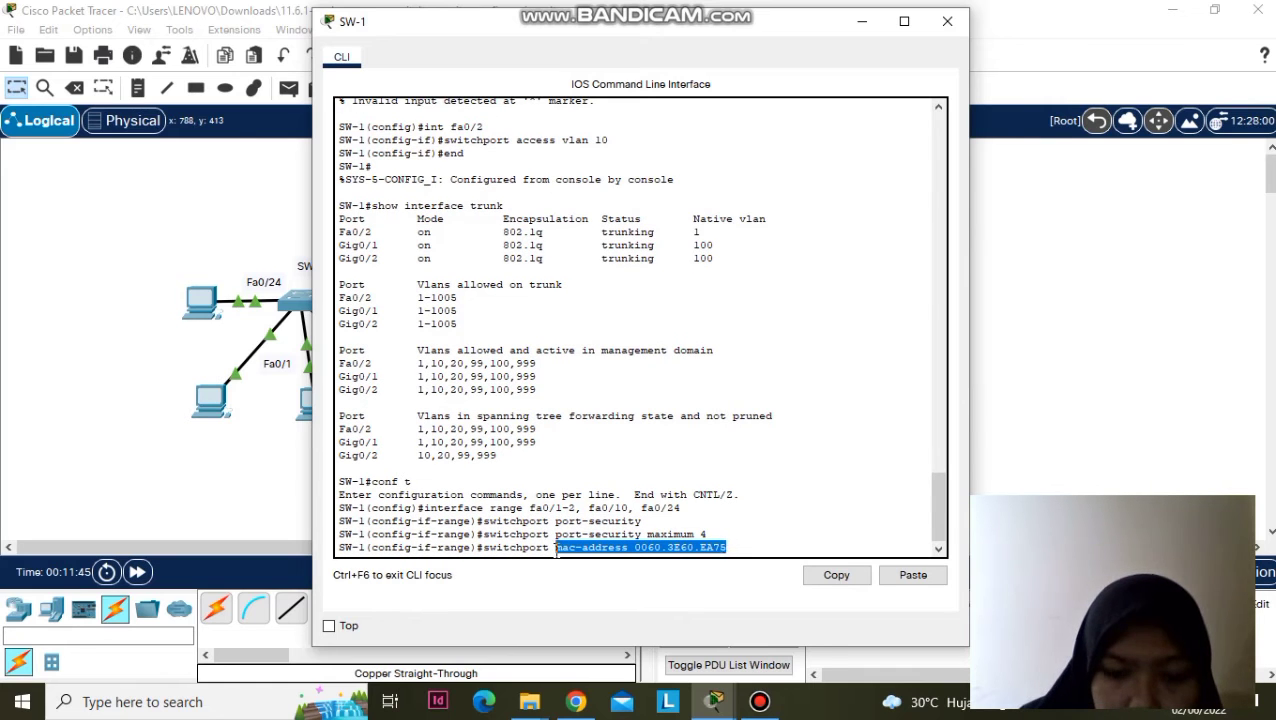
{"action": "key", "text": "BackSpace"}
{"action": "key", "text": "BackSpace"}
{"action": "key", "text": "BackSpace"}
{"action": "key", "text": "BackSpace"}
{"action": "key", "text": "BackSpace"}
{"action": "key", "text": "BackSpace"}
{"action": "key", "text": "BackSpace"}
{"action": "key", "text": "BackSpace"}
{"action": "key", "text": "BackSpace"}
{"action": "key", "text": "BackSpace"}
{"action": "key", "text": "BackSpace"}
{"action": "key", "text": "BackSpace"}
{"action": "key", "text": "BackSpace"}
{"action": "key", "text": "BackSpace"}
{"action": "key", "text": "BackSpace"}
{"action": "key", "text": "BackSpace"}
{"action": "key", "text": "BackSpace"}
{"action": "key", "text": "BackSpace"}
{"action": "key", "text": "BackSpace"}
{"action": "key", "text": "BackSpace"}
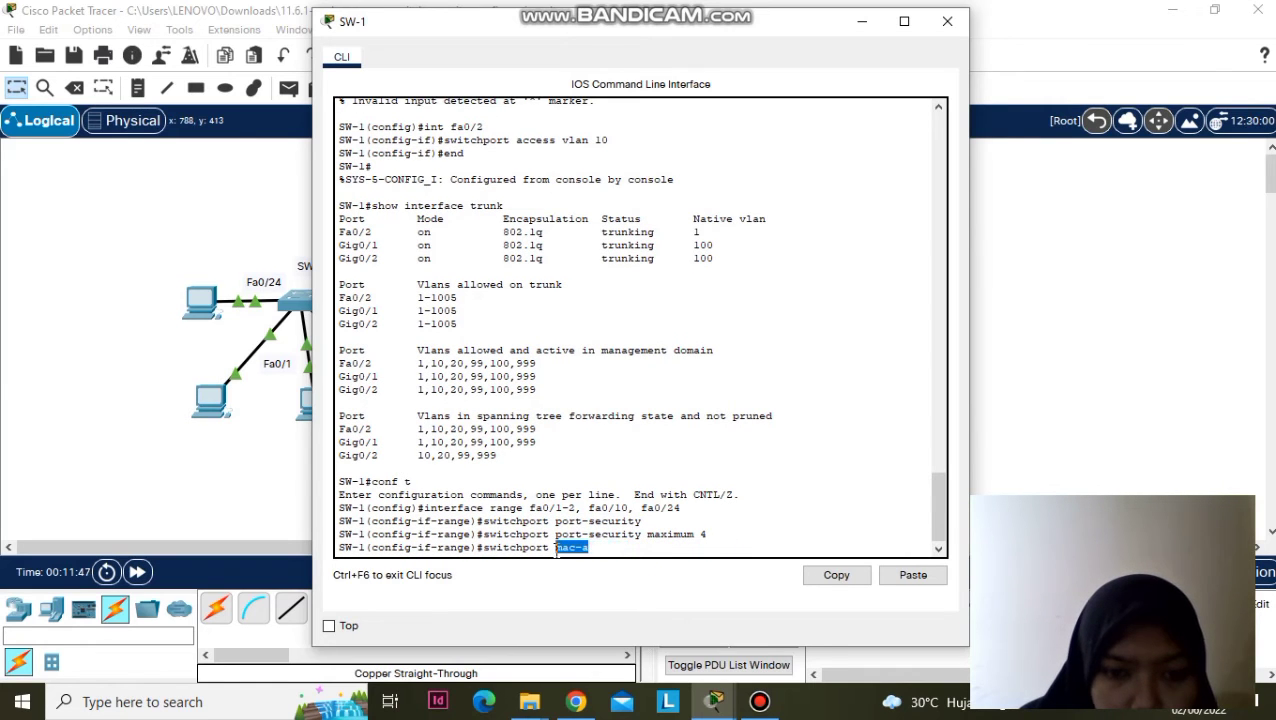
{"action": "key", "text": "BackSpace"}
{"action": "key", "text": "BackSpace"}
{"action": "type", "text": "port-security"}
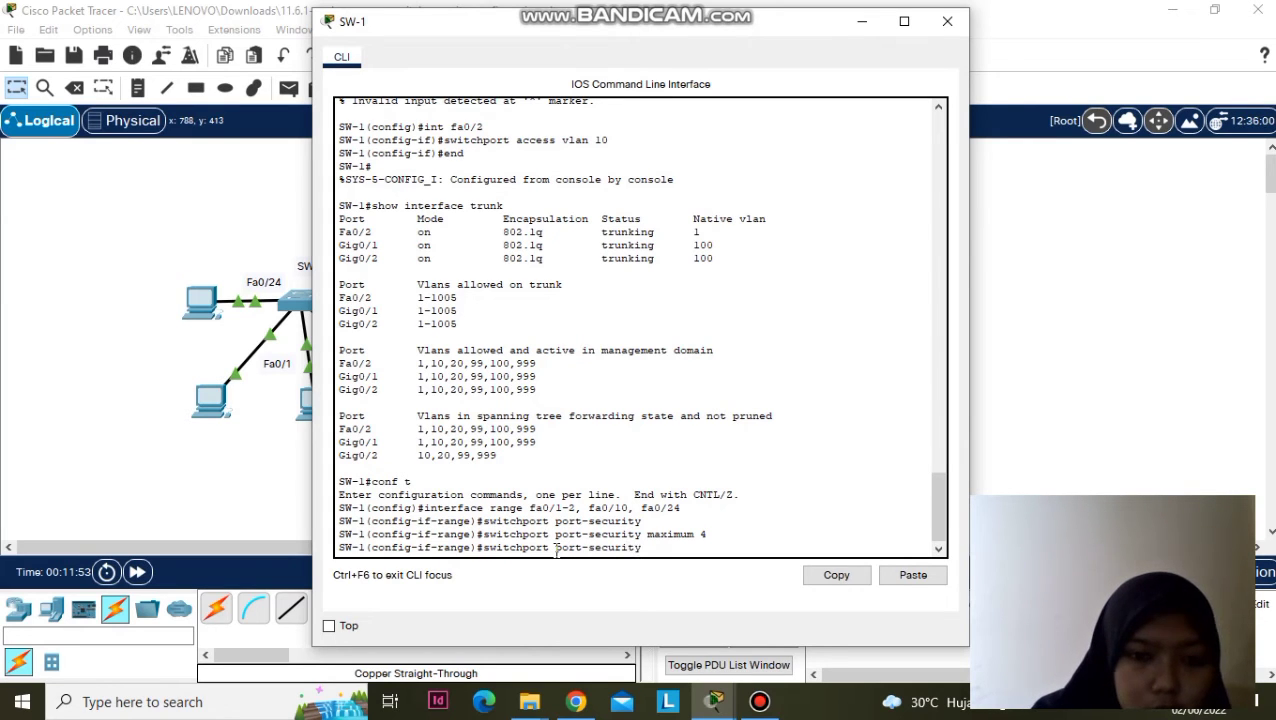
{"action": "type", "text": " ma"}
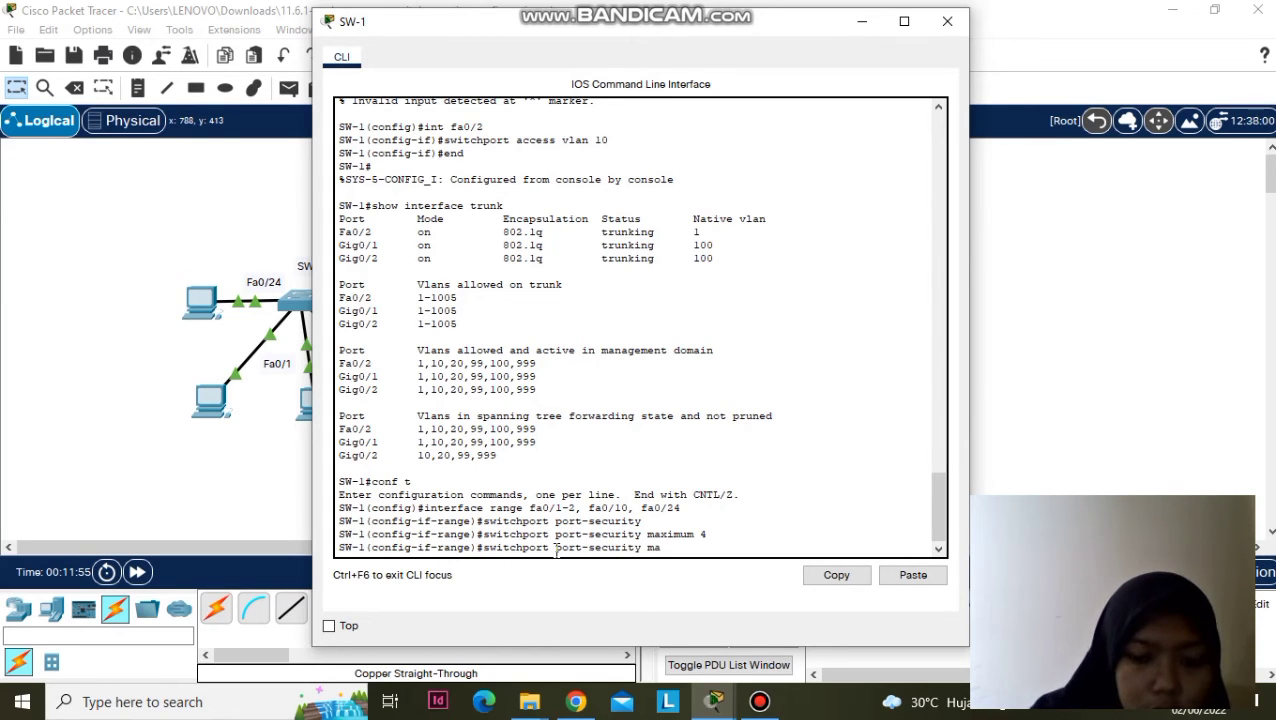
{"action": "type", "text": "c-address"}
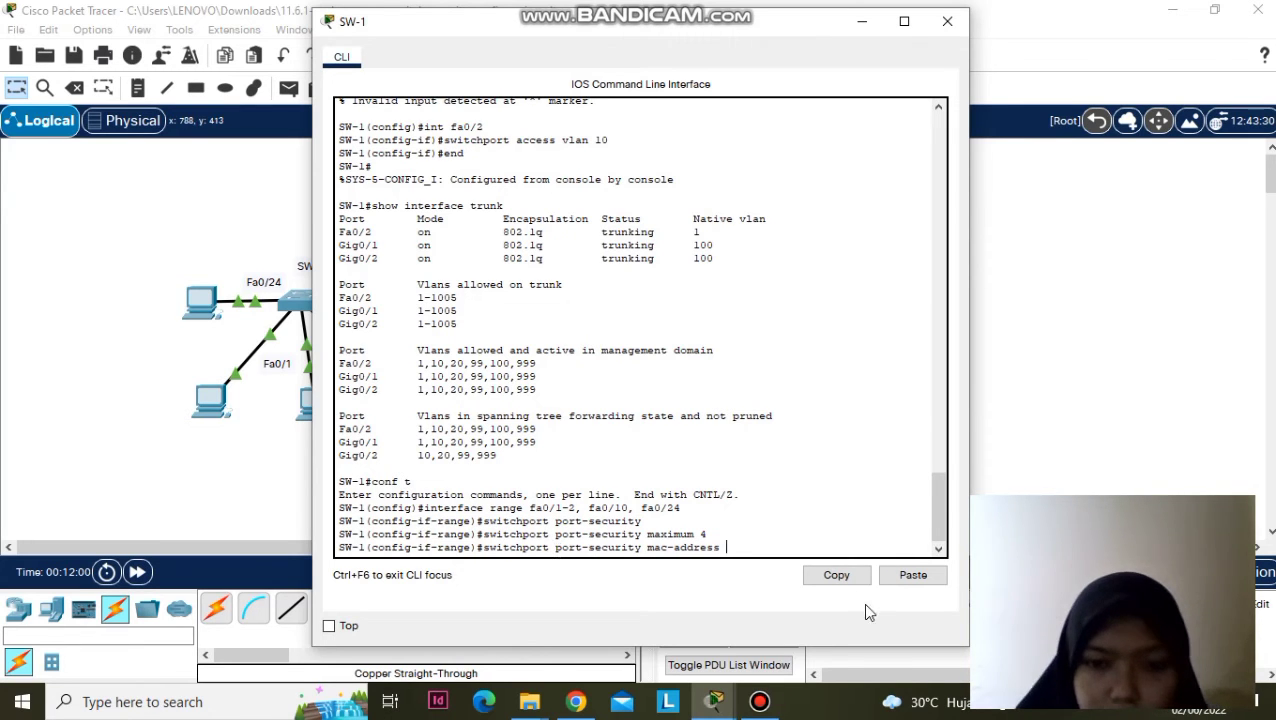
{"action": "left_click", "coordinate": [734, 550]}
{"action": "right_click", "coordinate": [734, 550]}
{"action": "left_click", "coordinate": [765, 584]}
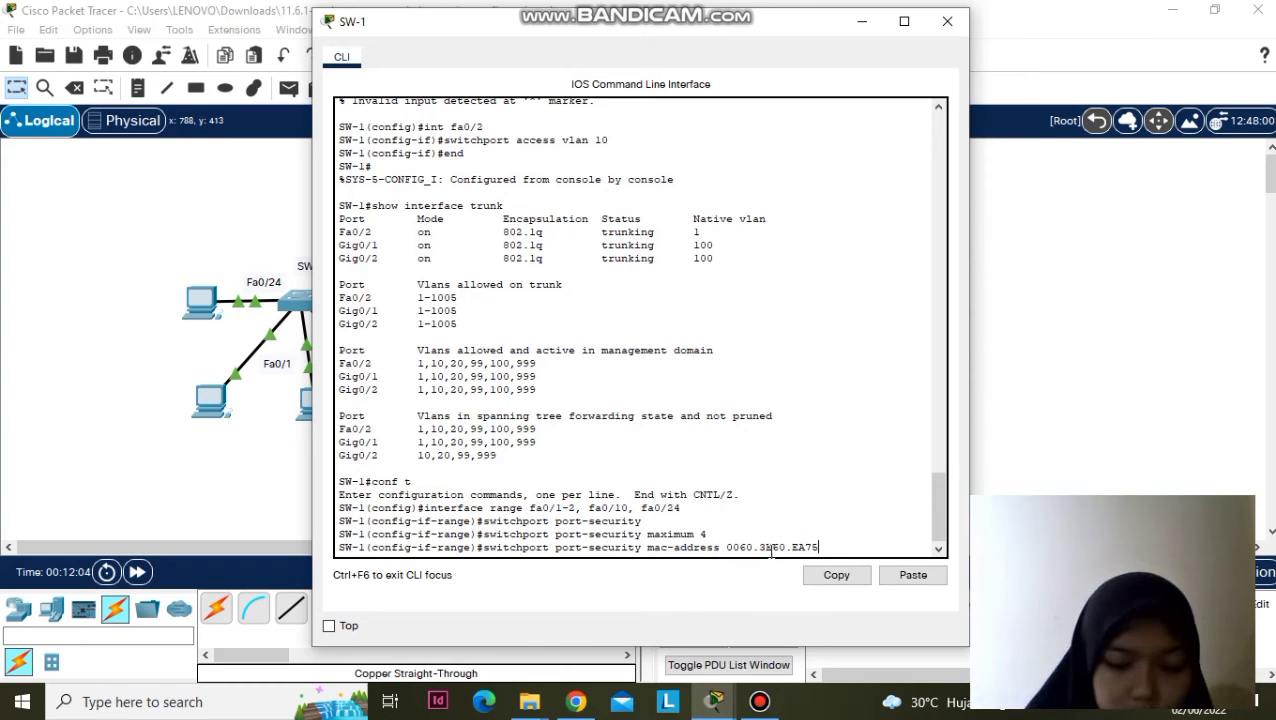
{"action": "key", "text": "Return"}
- Reselect Fa0/1-2, Fa0/10 and Fa0/24 and enable switchport port-security mac-address sticky
{"action": "type", "text": "int r"}
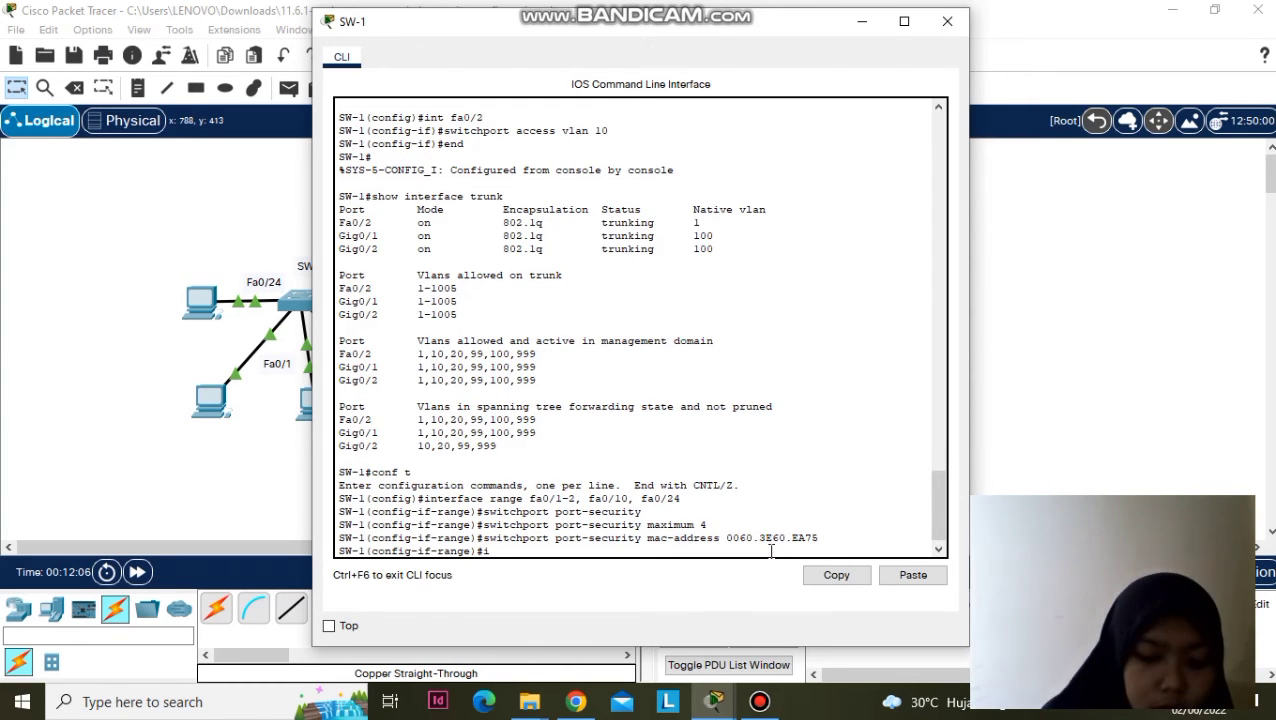
{"action": "type", "text": "ge"}
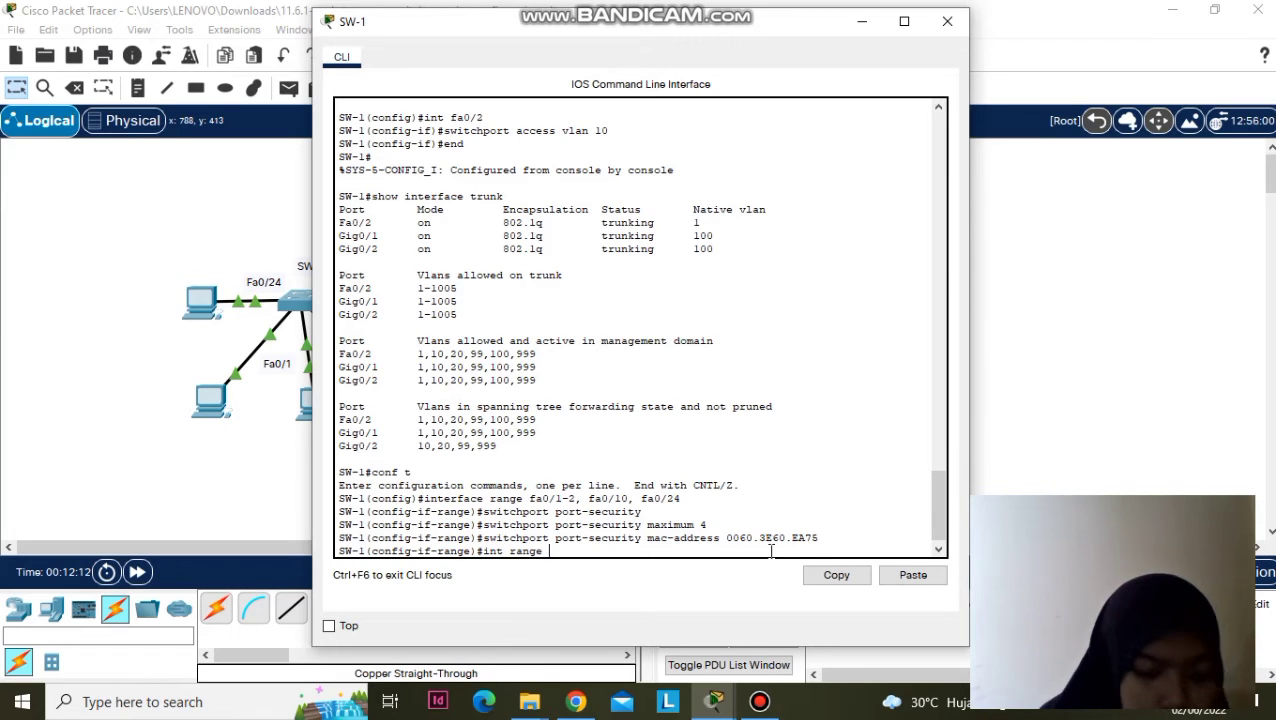
{"action": "type", "text": " fa0"}
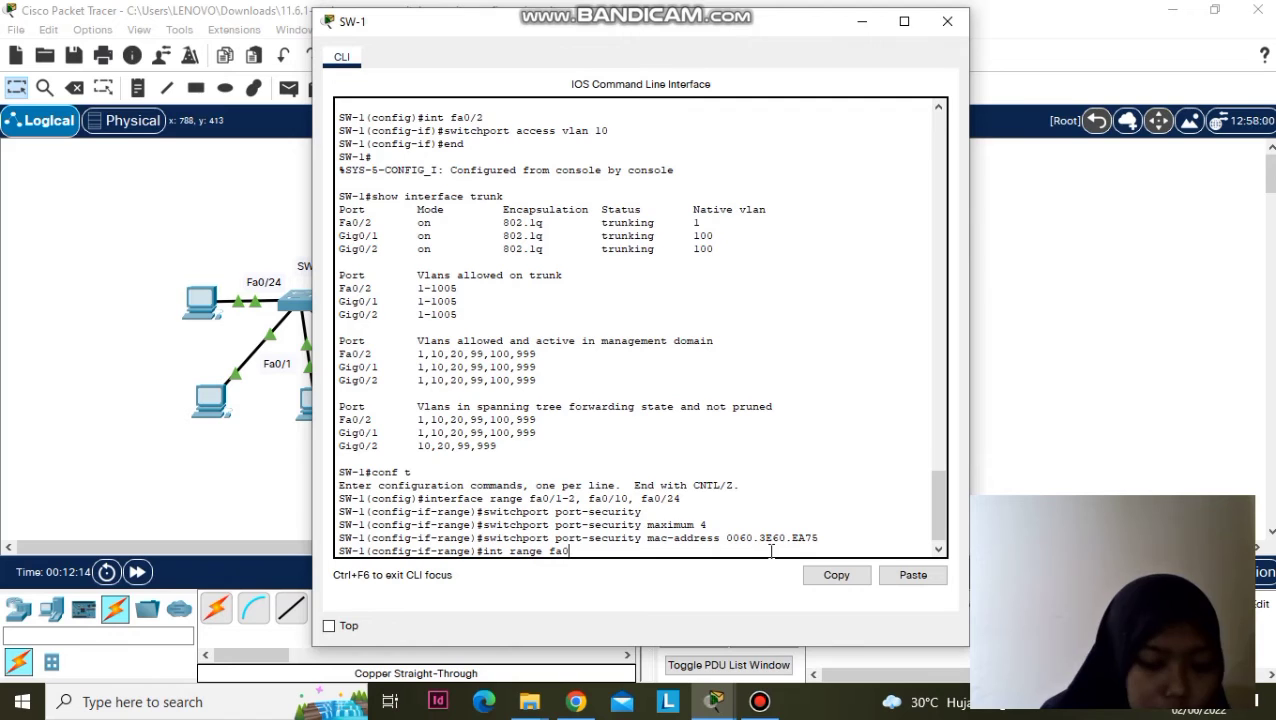
{"action": "type", "text": "/1-2"}
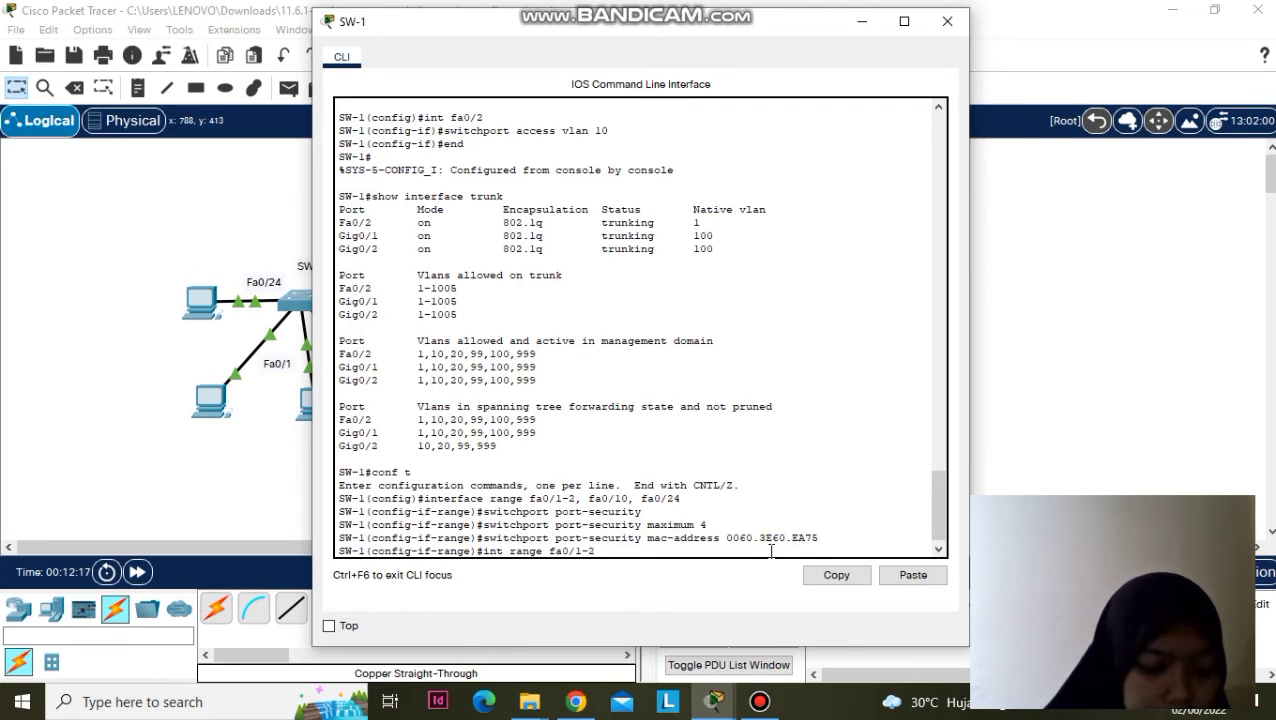
{"action": "type", "text": ", fa0"}
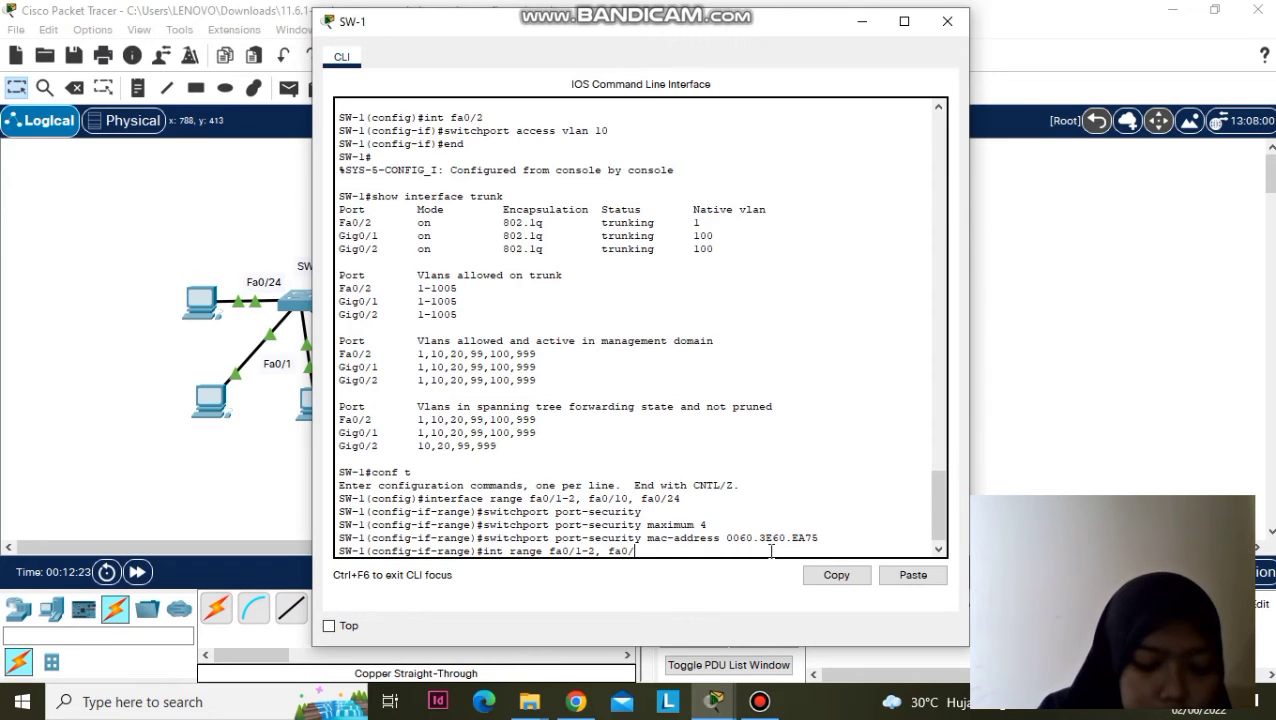
{"action": "type", "text": "/10,"}
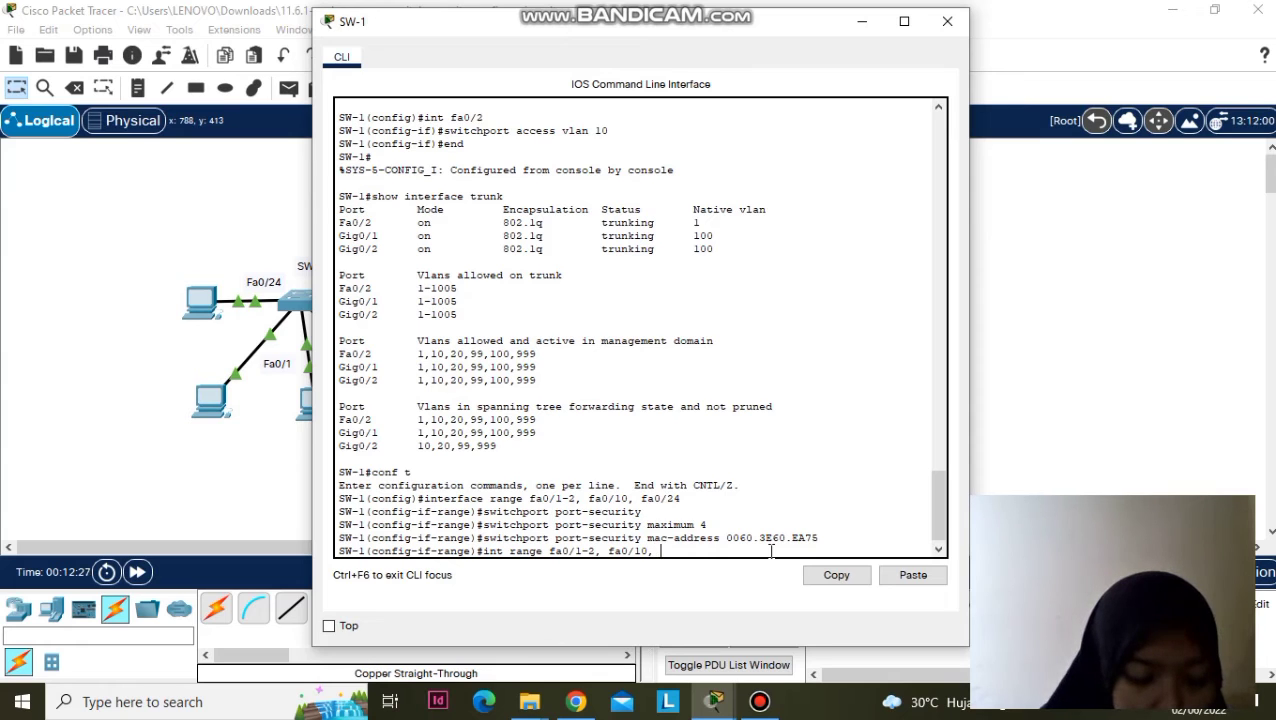
{"action": "type", "text": " fa"}
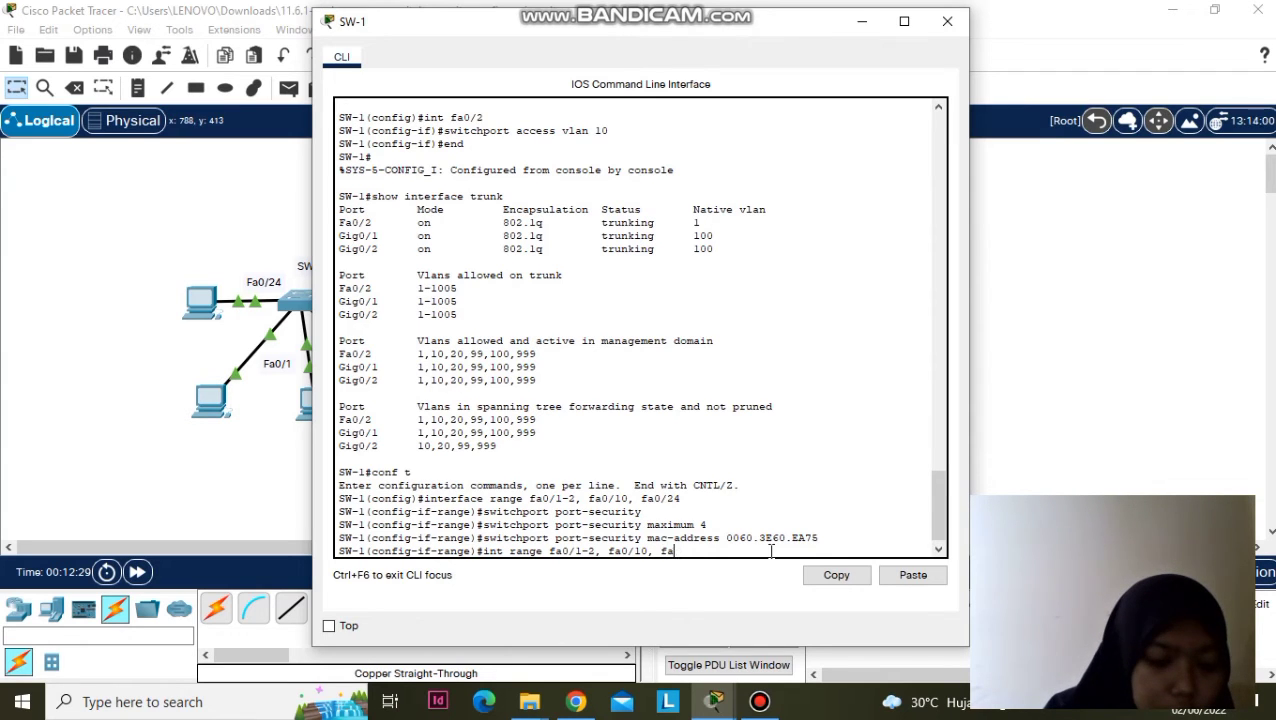
{"action": "type", "text": "0/24"}
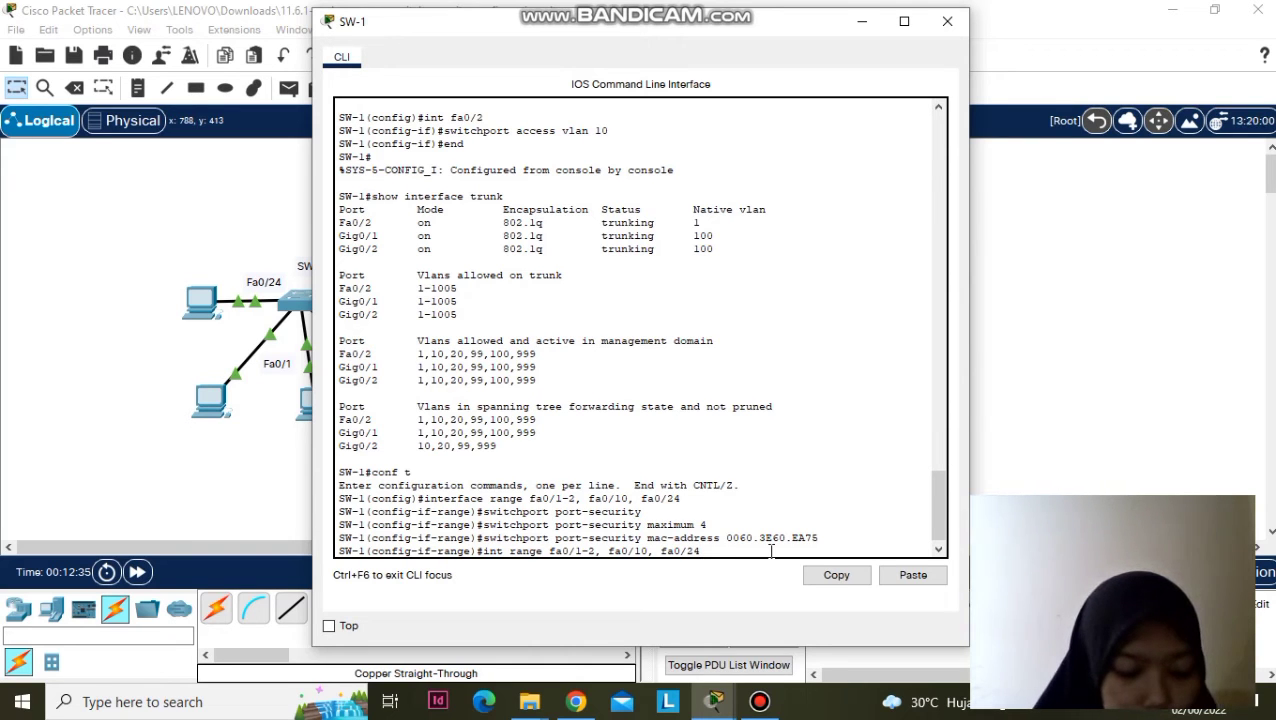
{"action": "key", "text": "Return"}
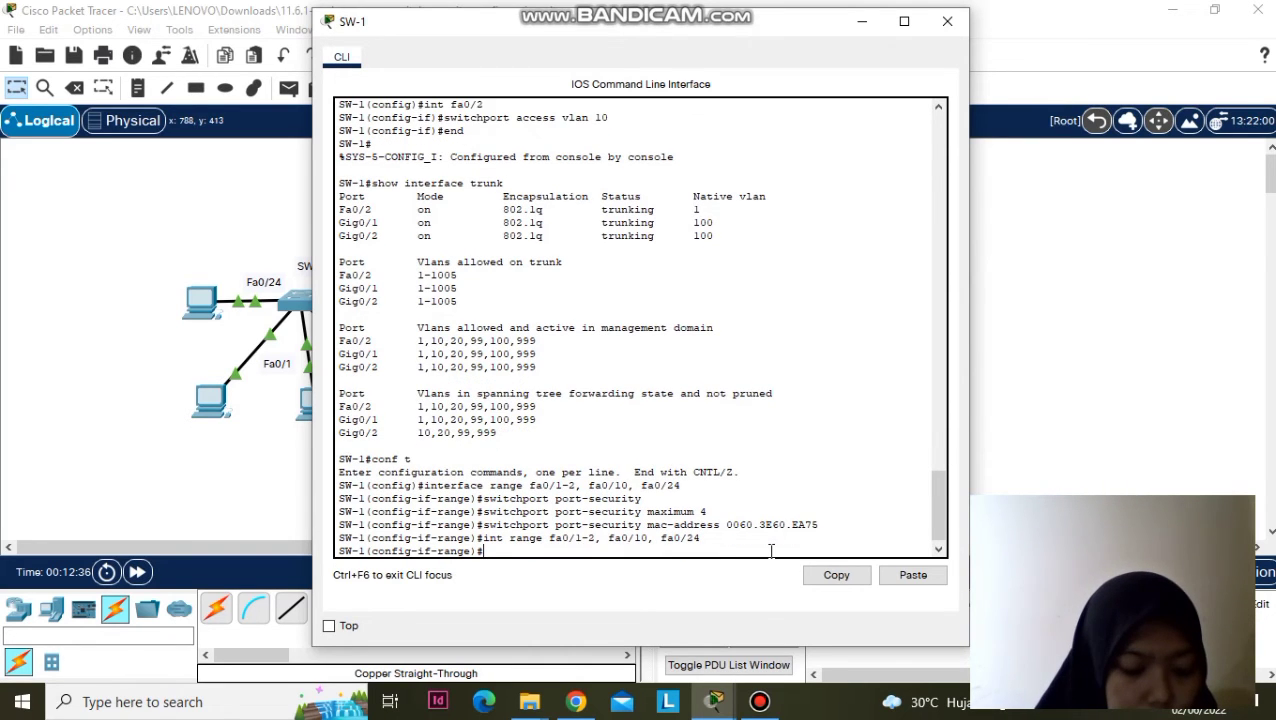
{"action": "type", "text": "sw"}
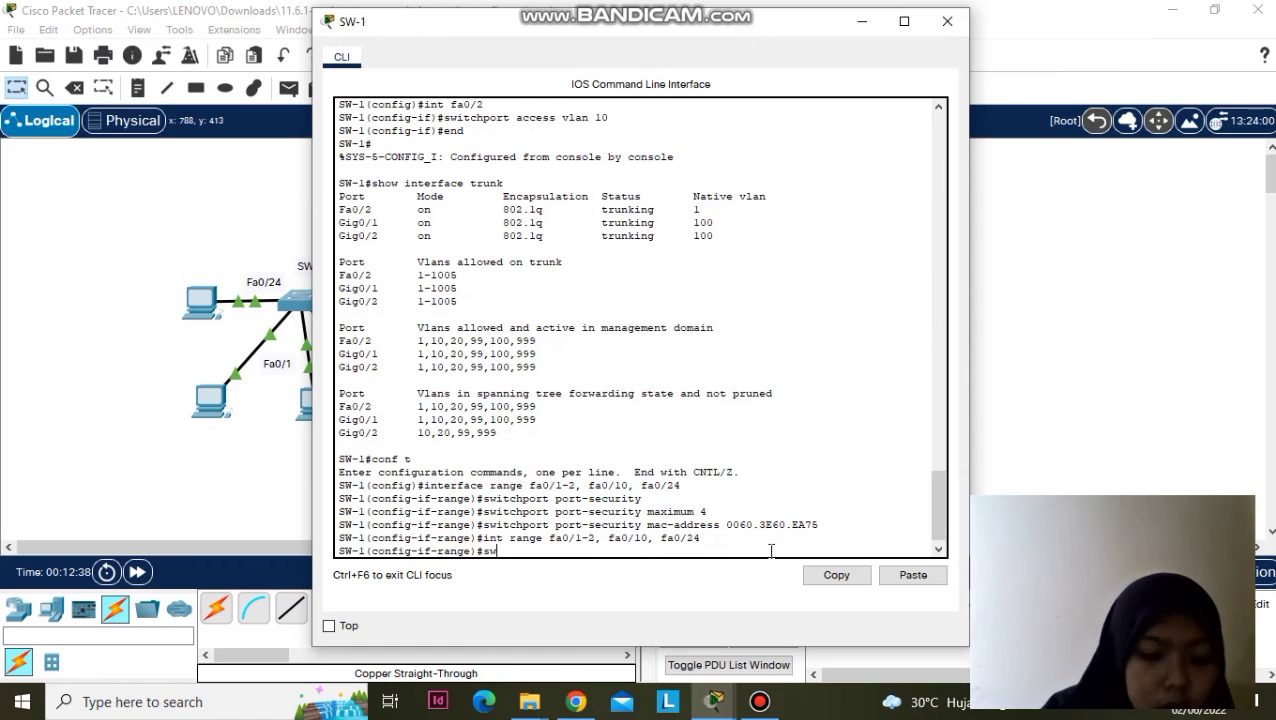
{"action": "type", "text": "itchpo"}
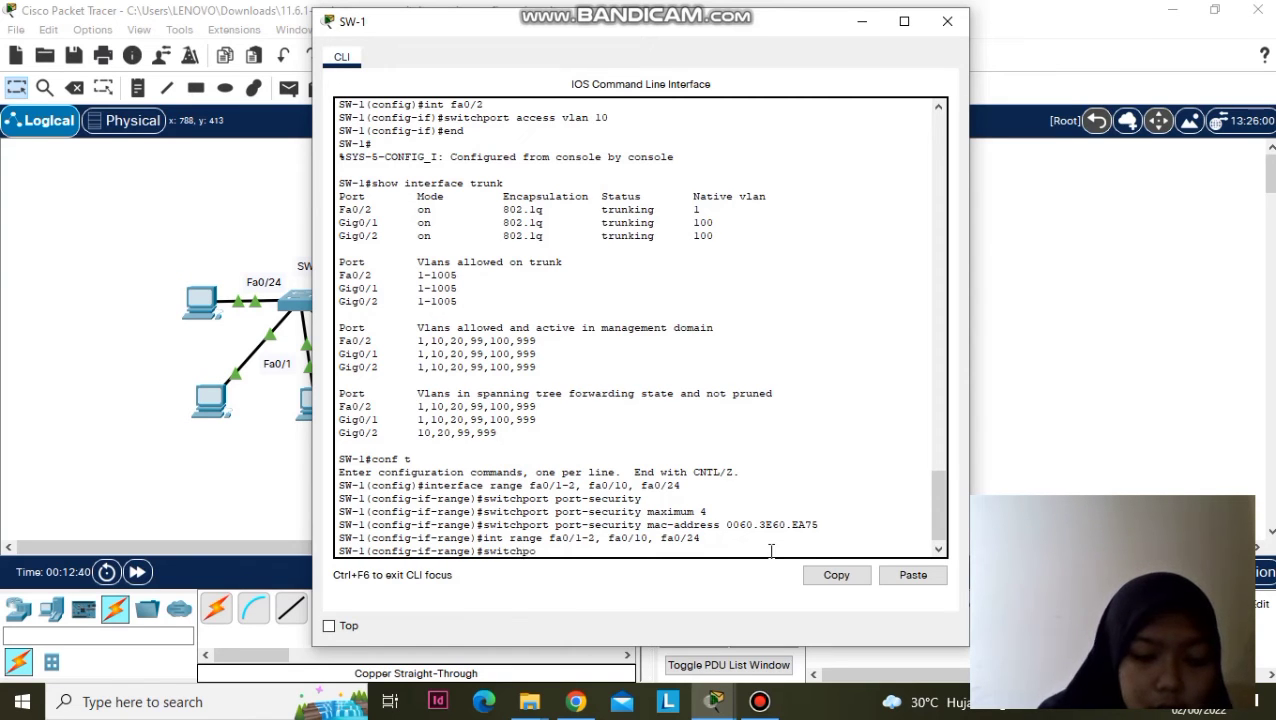
{"action": "type", "text": "rt port"}
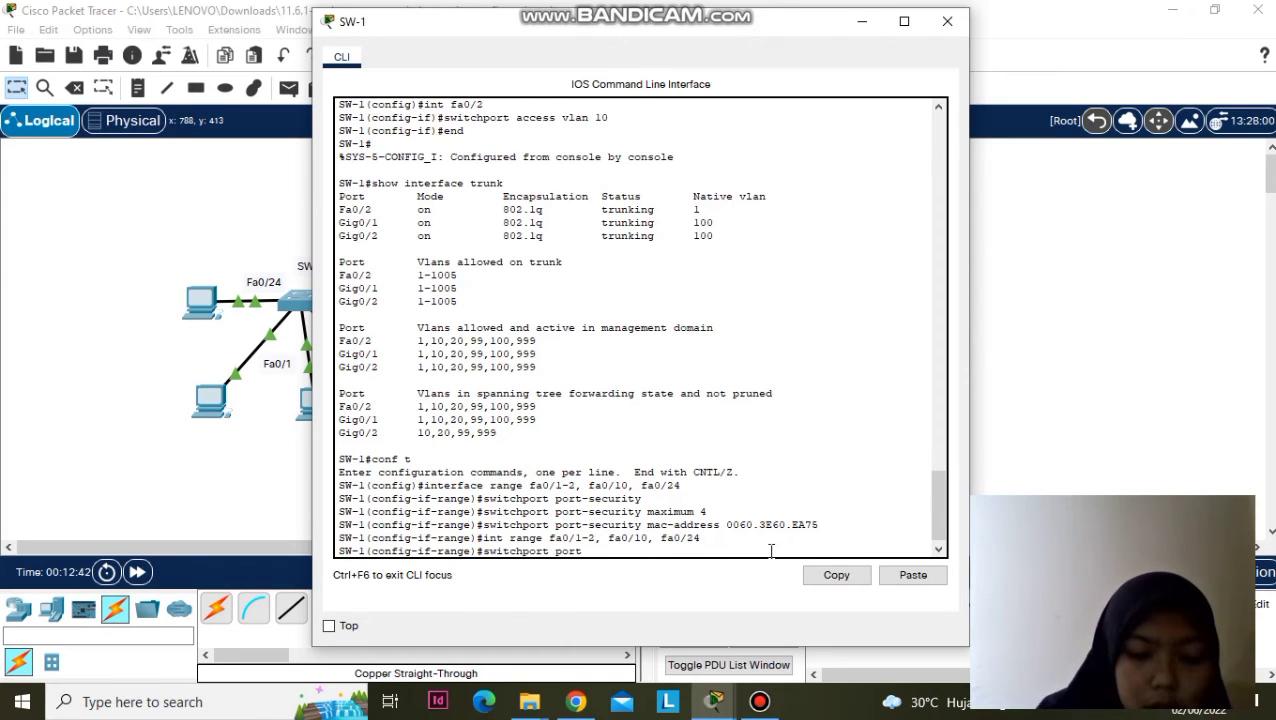
{"action": "type", "text": "-security"}
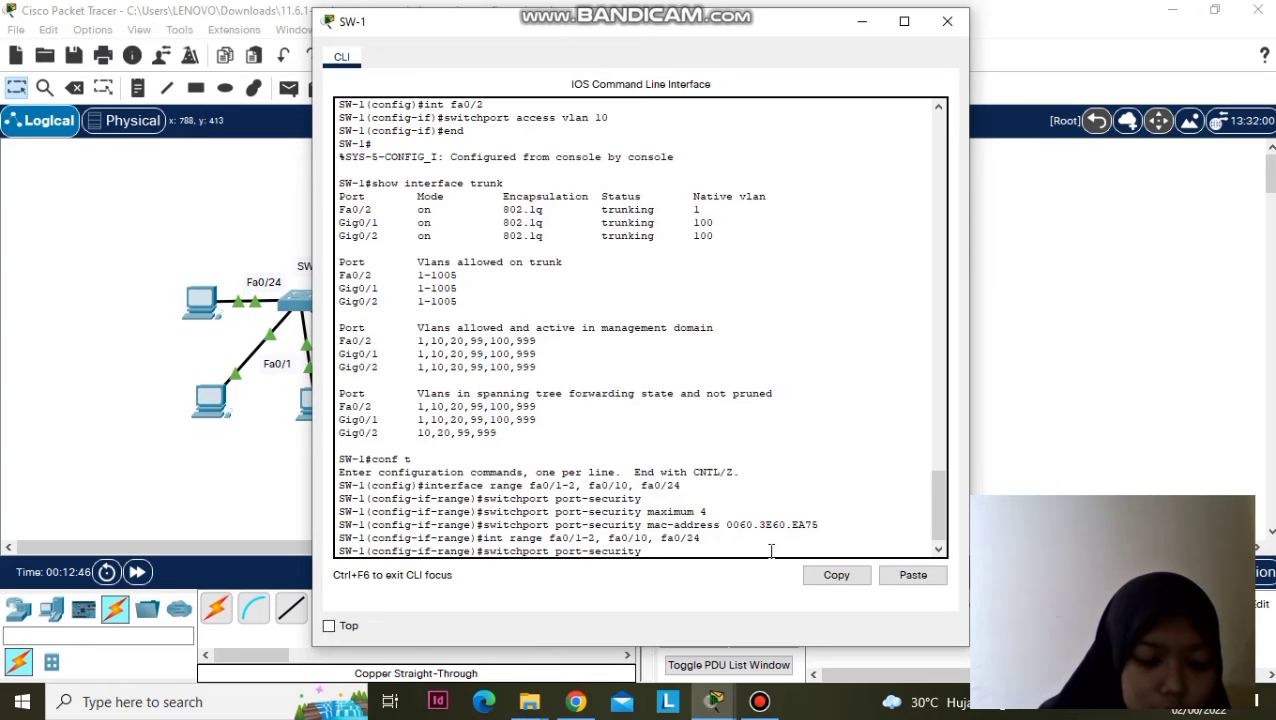
{"action": "type", "text": " ma"}
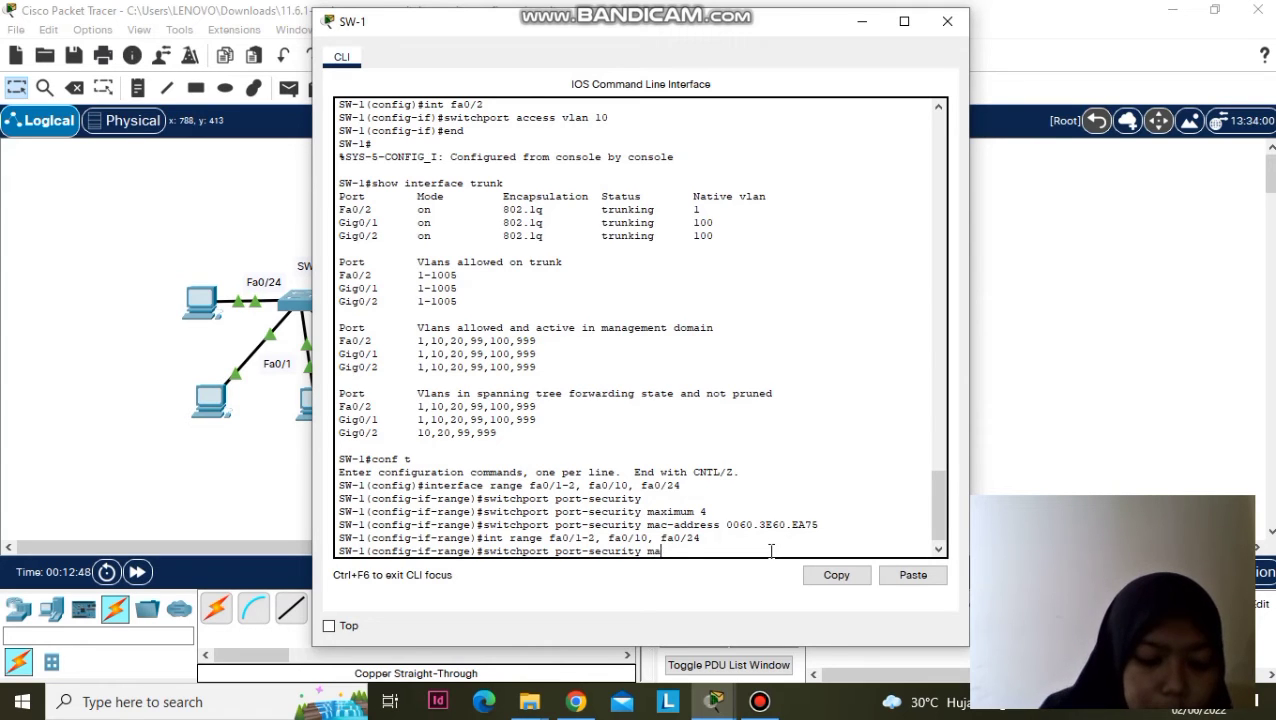
{"action": "type", "text": "c-addr"}
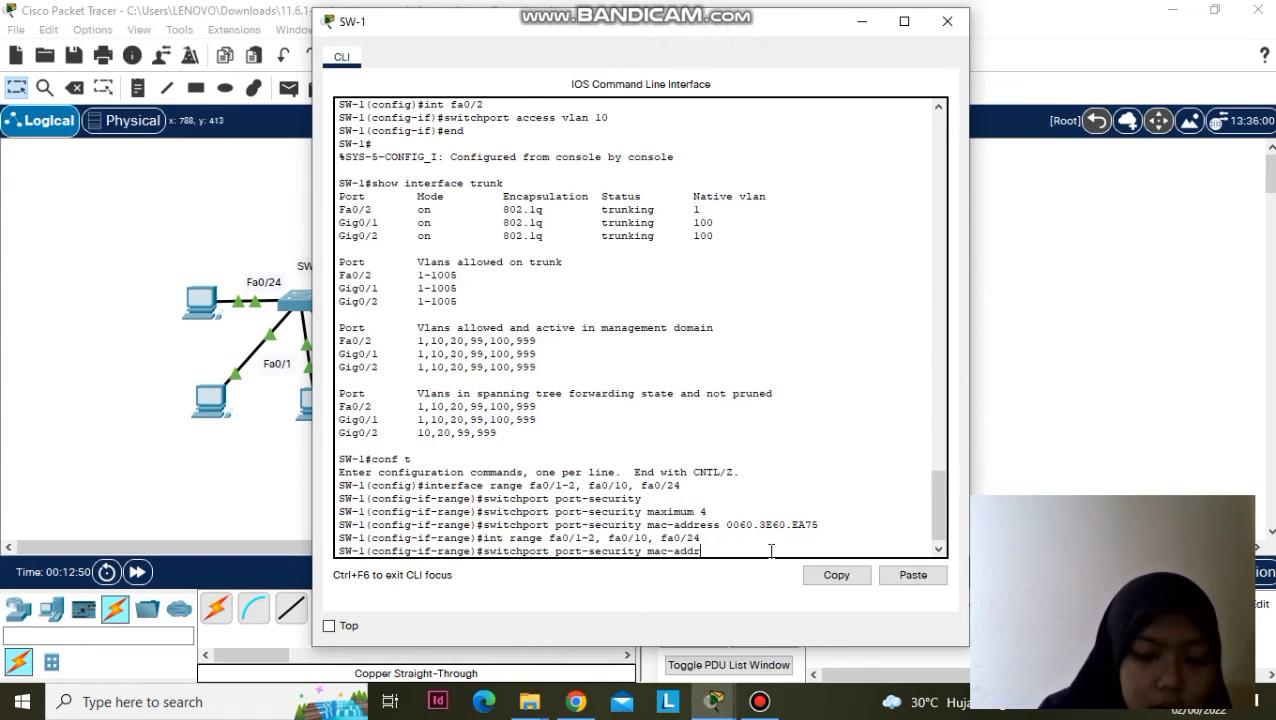
{"action": "type", "text": "ess sticky"}
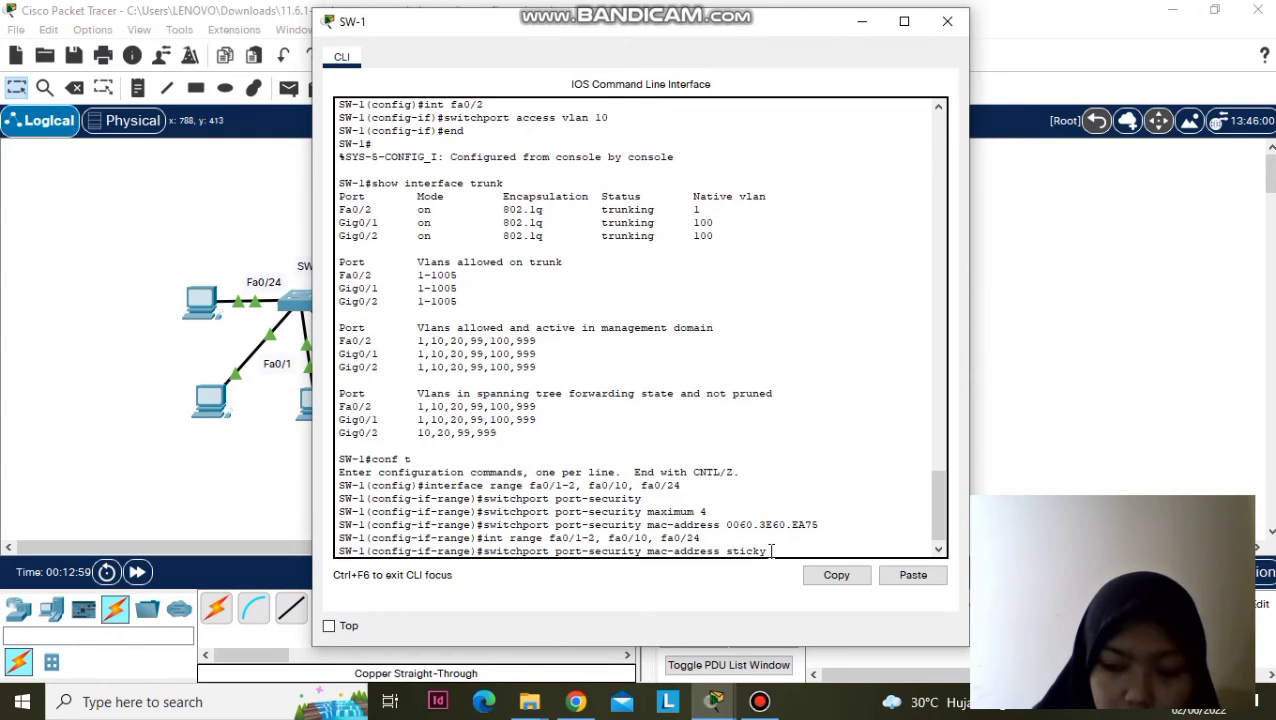
{"action": "key", "text": "Return"}
{"action": "type", "text": "sw"}
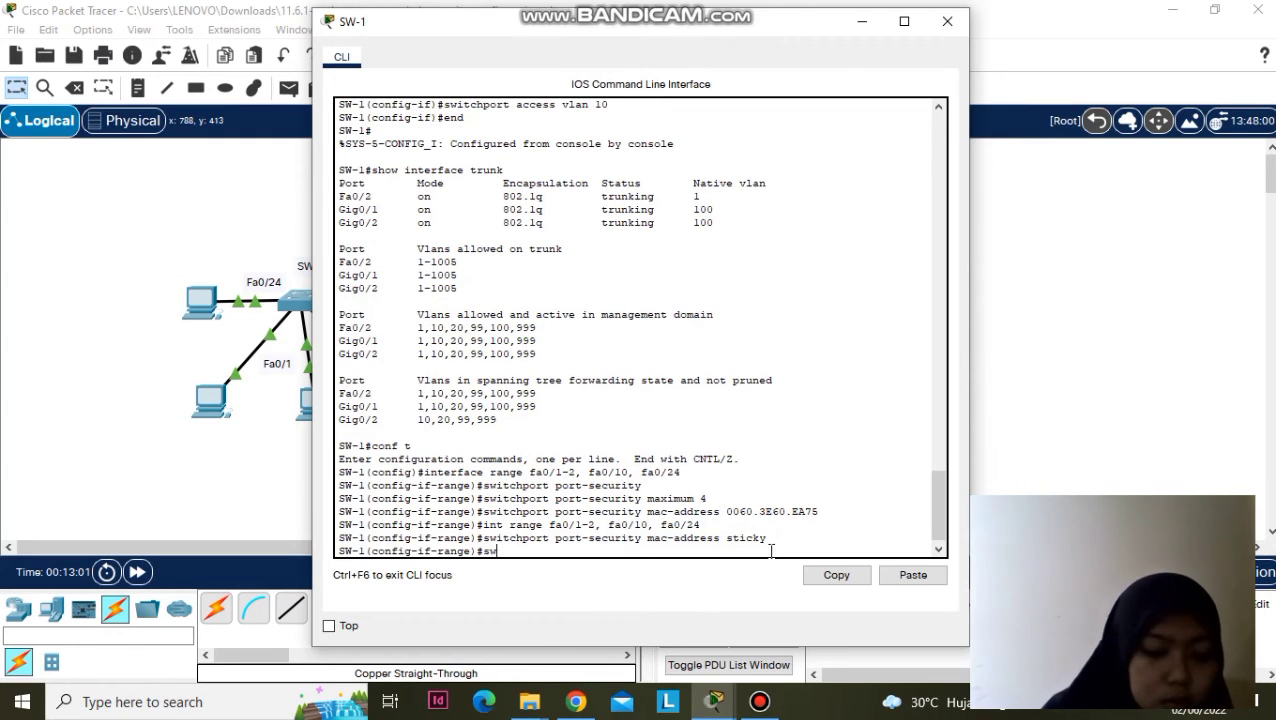
{"action": "type", "text": "itchport"}
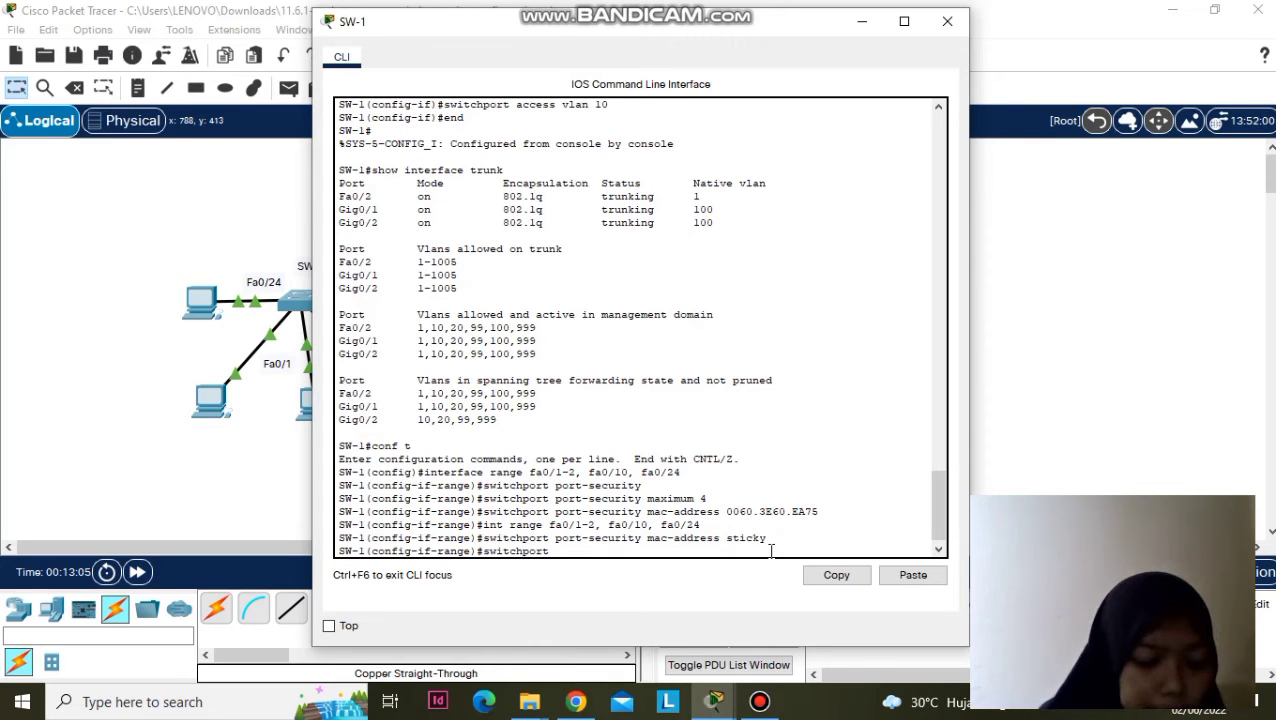
{"action": "type", "text": " port-security"}
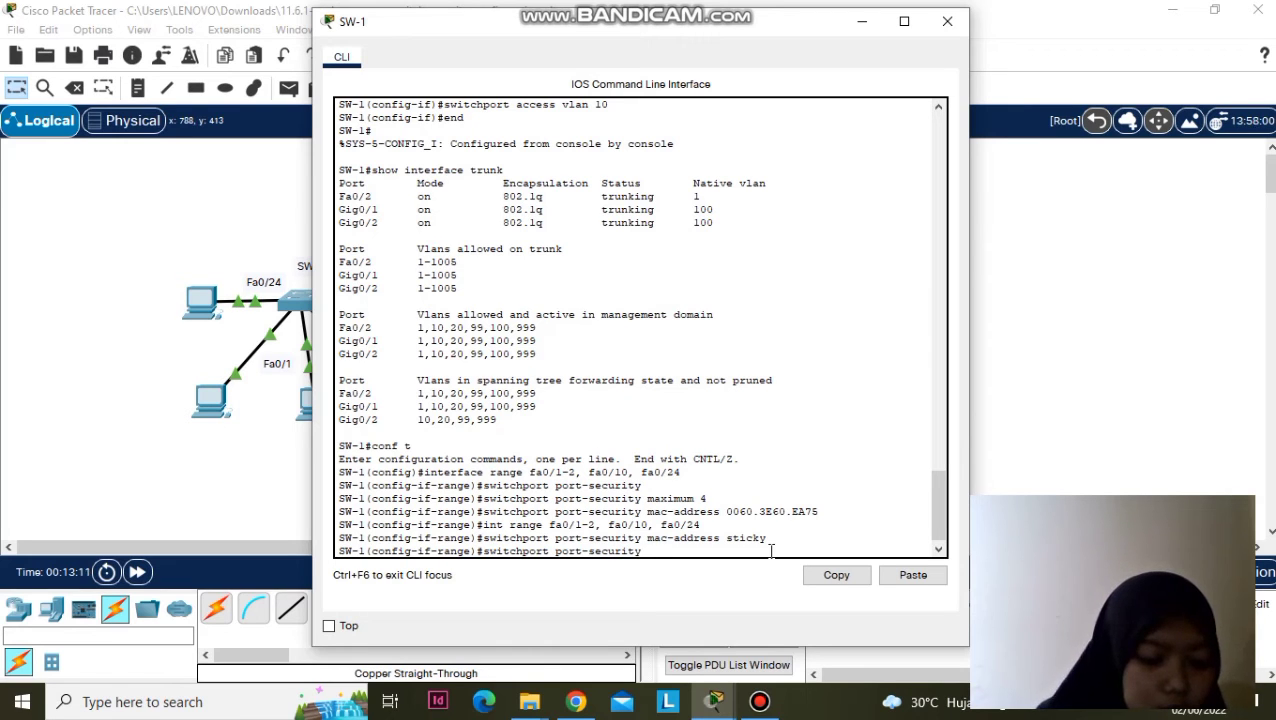
{"action": "type", "text": " vio"}
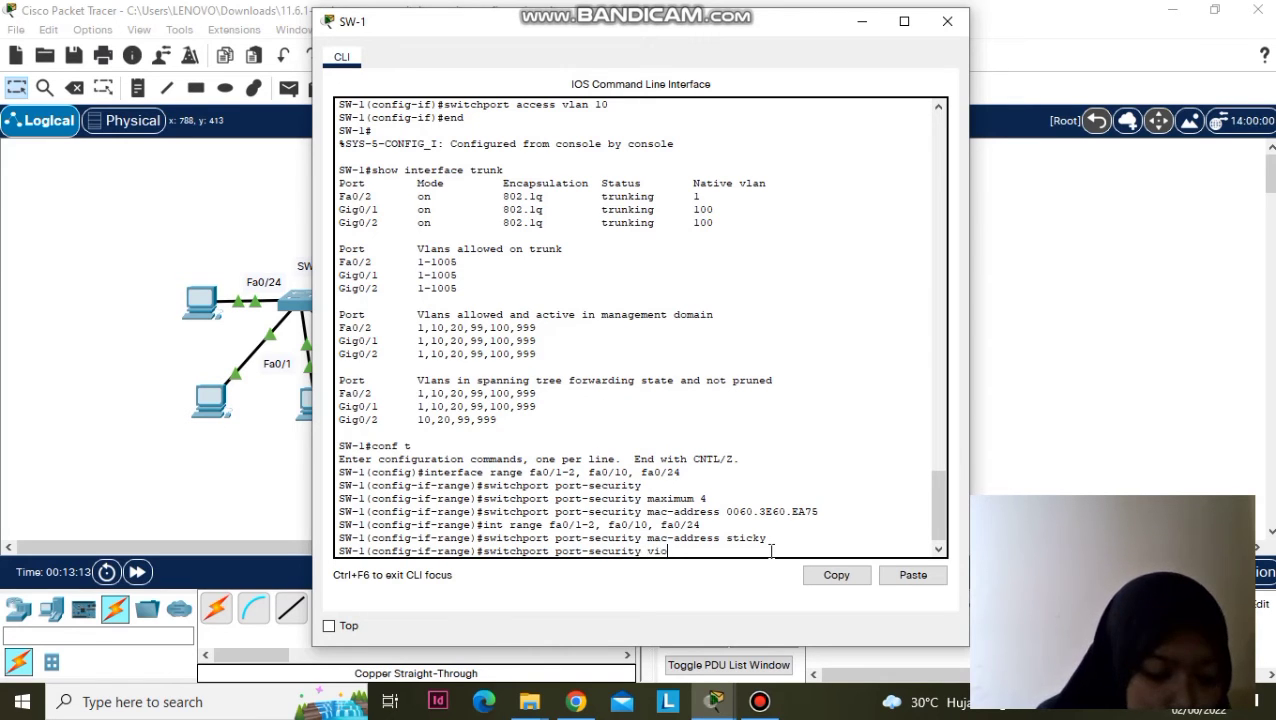
{"action": "type", "text": "latio"}
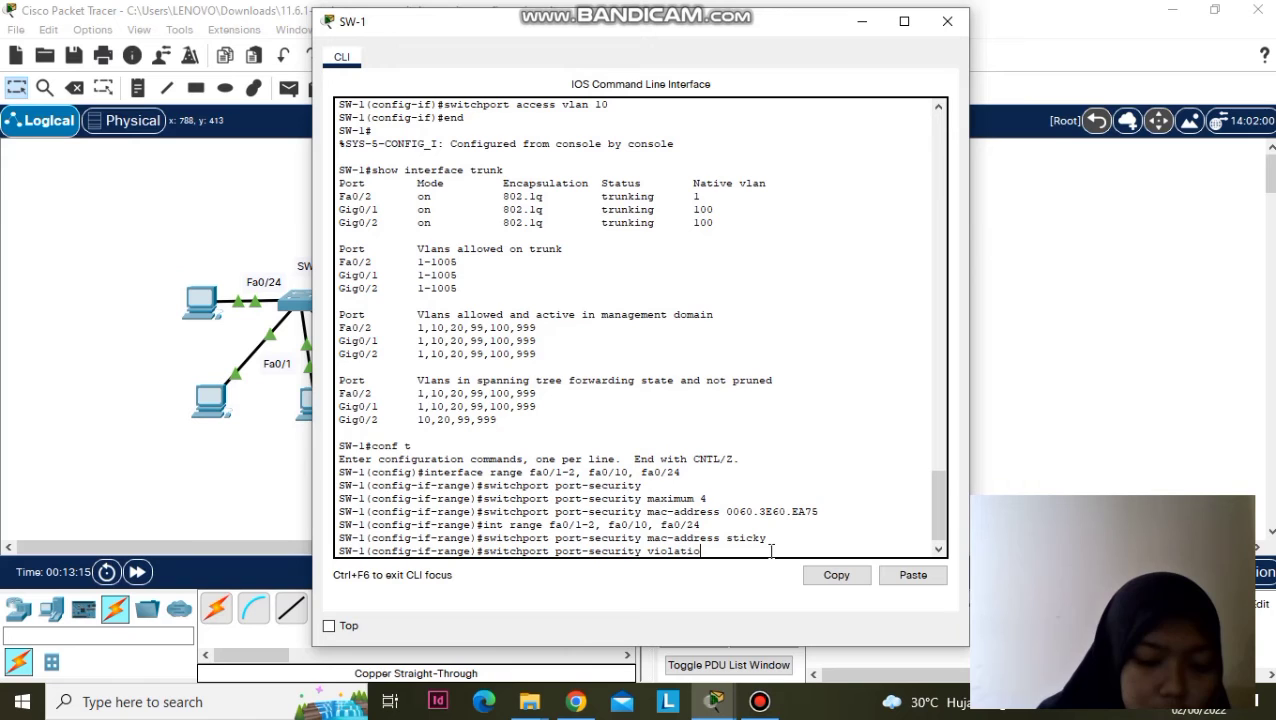
{"action": "type", "text": "n restri"}
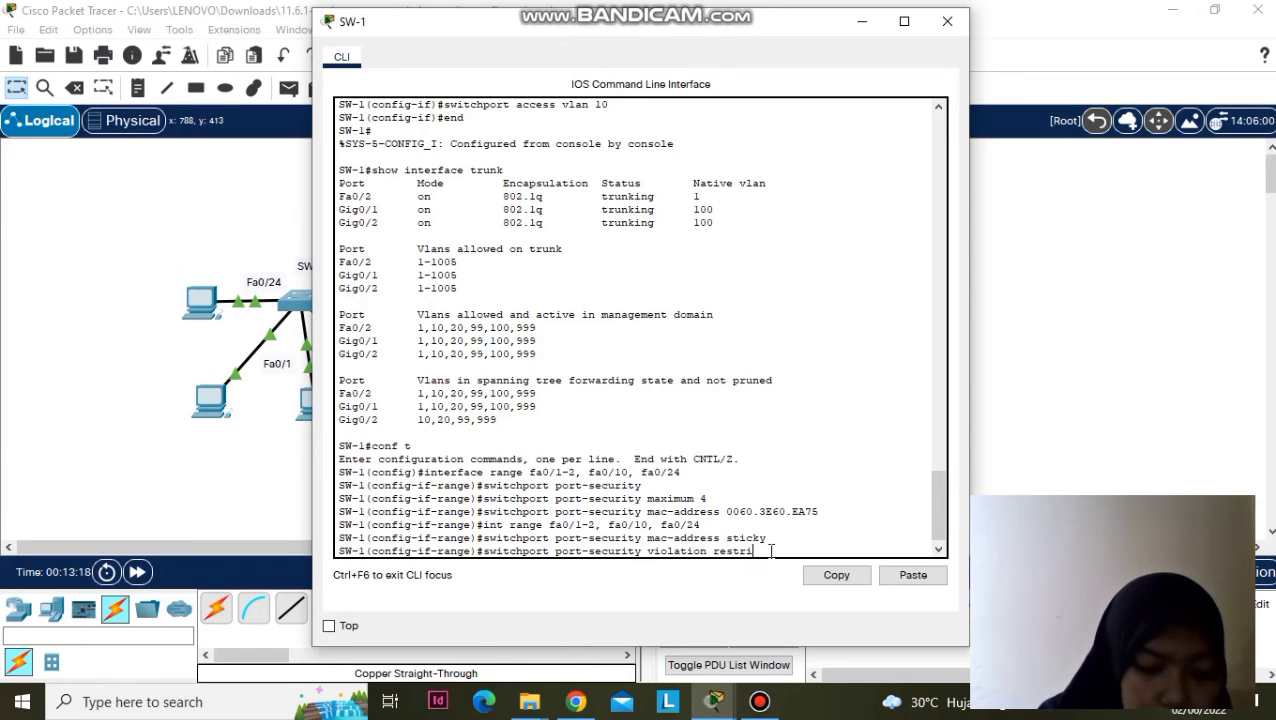
{"action": "type", "text": "cty"}
- Delete the stray trailing 'y' so the SW-1 line reads 'switchport port-security violation restrict'
{"action": "key", "text": "BackSpace"}
{"action": "key", "text": "BackSpace"}
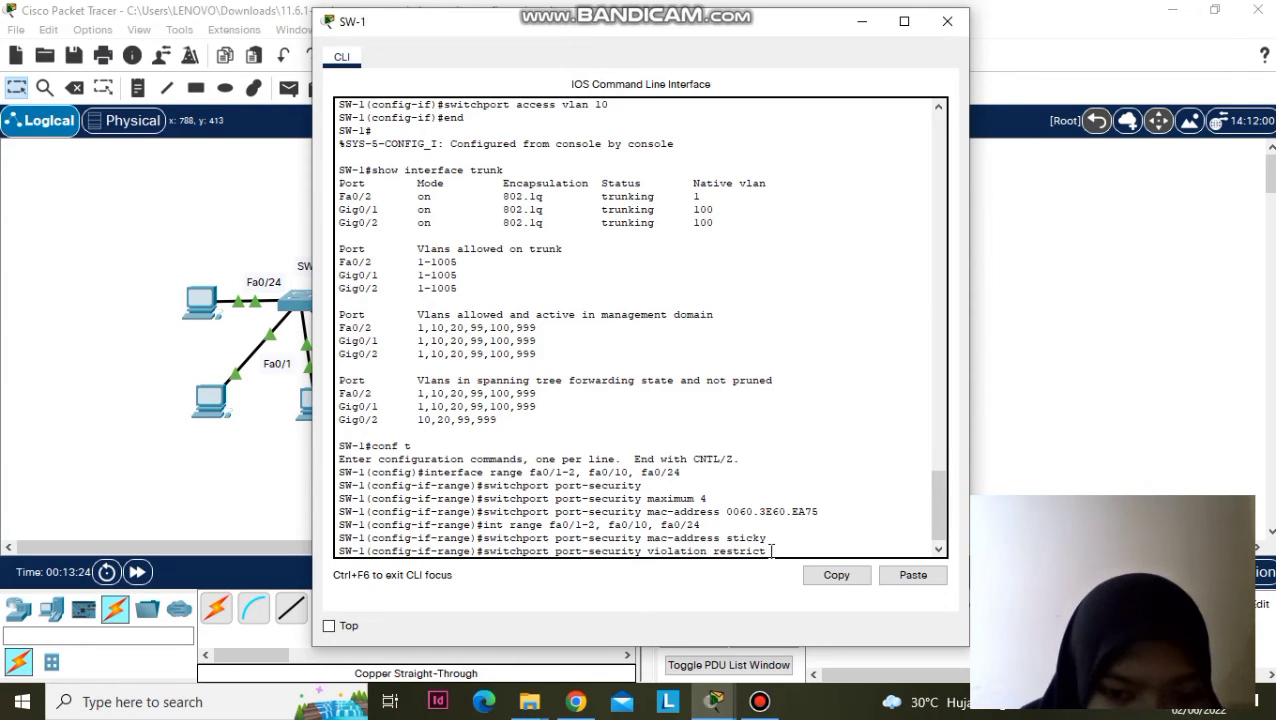
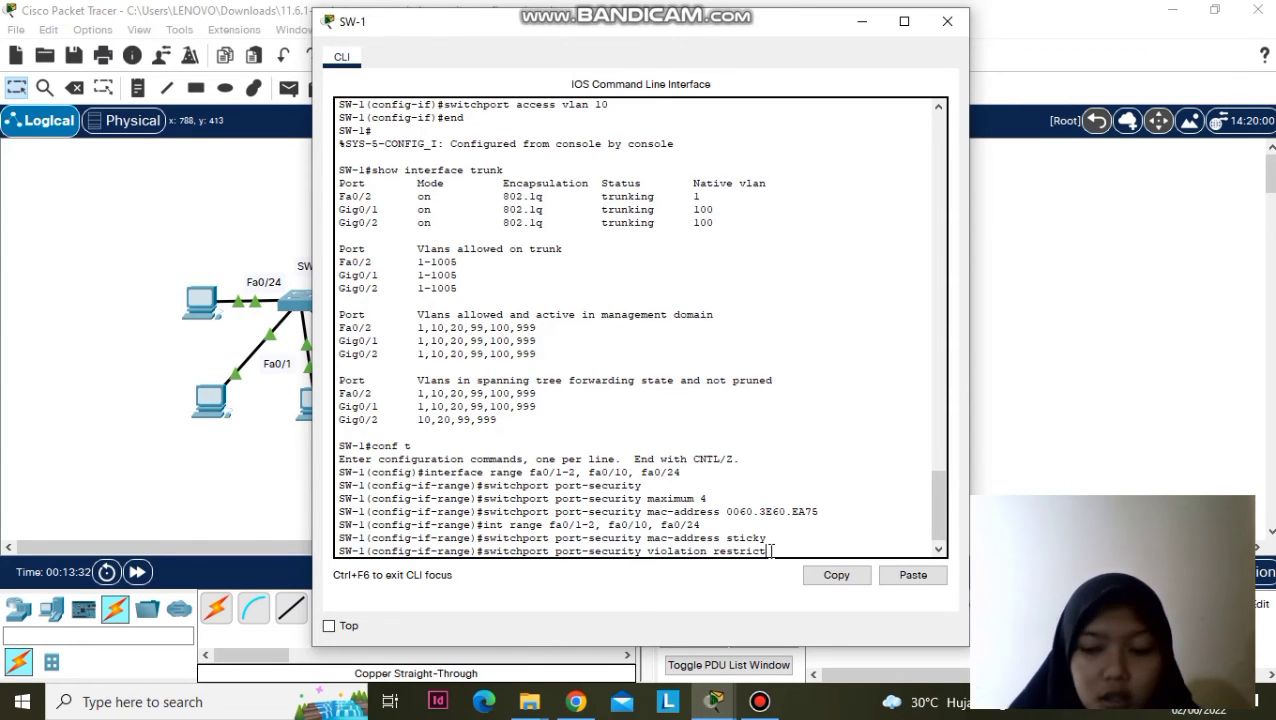
- Apply port-security violation mode restrict to SW-1's ports Fa0/1-2, Fa0/10 and Fa0/24
{"action": "key", "text": "Return"}
- Review the DHCP snooping step in the activity instructions, then return to SW-1
{"action": "mouse_move", "coordinate": [714, 701]}
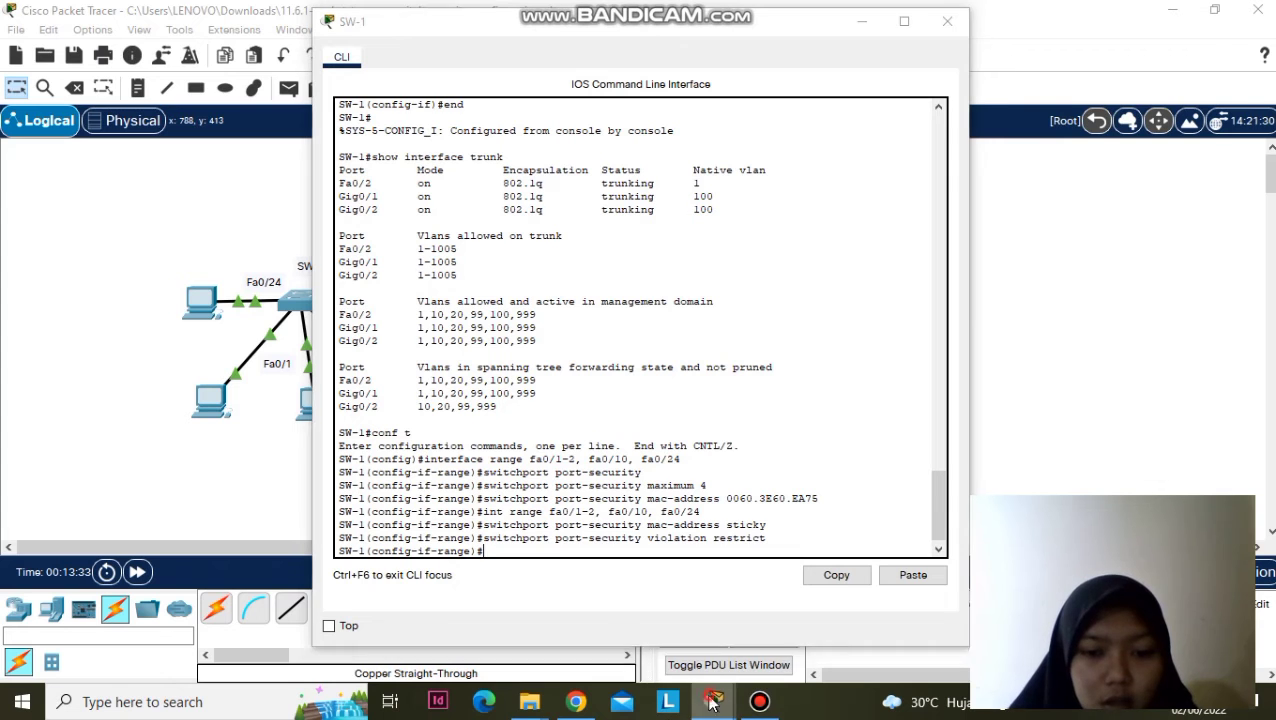
{"action": "left_click", "coordinate": [456, 612]}
{"action": "scroll", "coordinate": [446, 400], "scroll_direction": "down", "scroll_amount": 3}
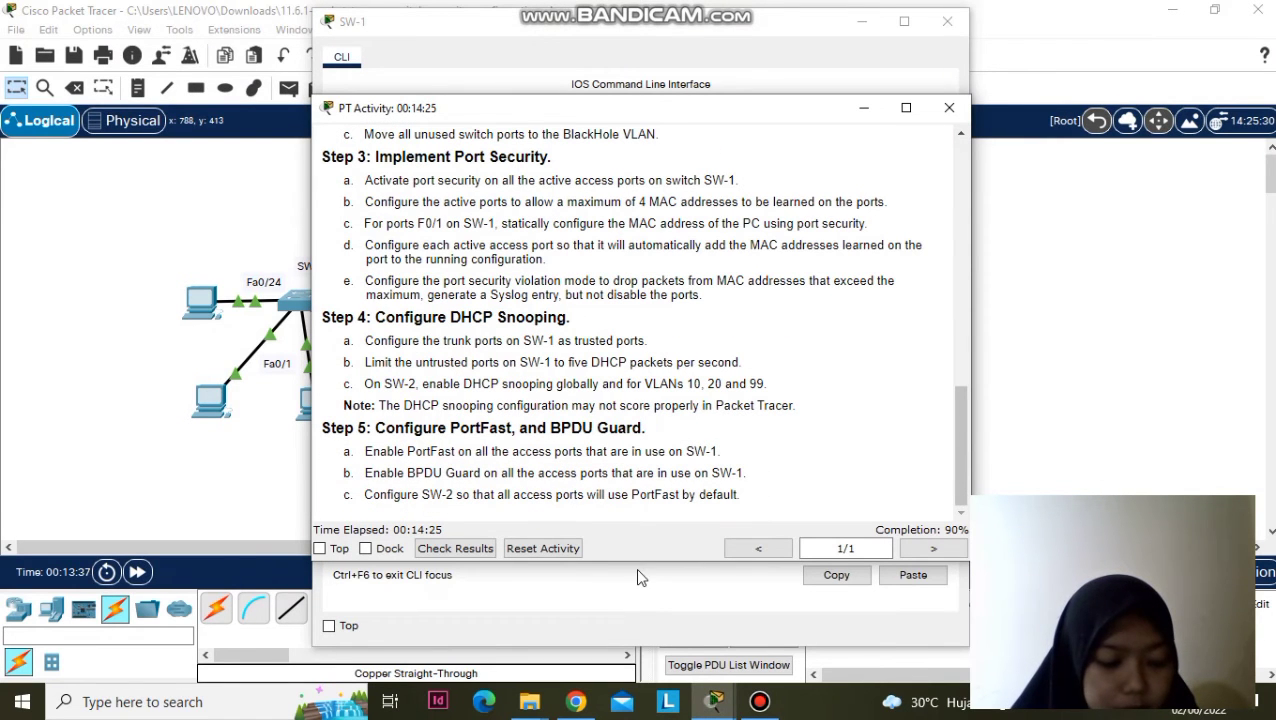
{"action": "mouse_move", "coordinate": [714, 701]}
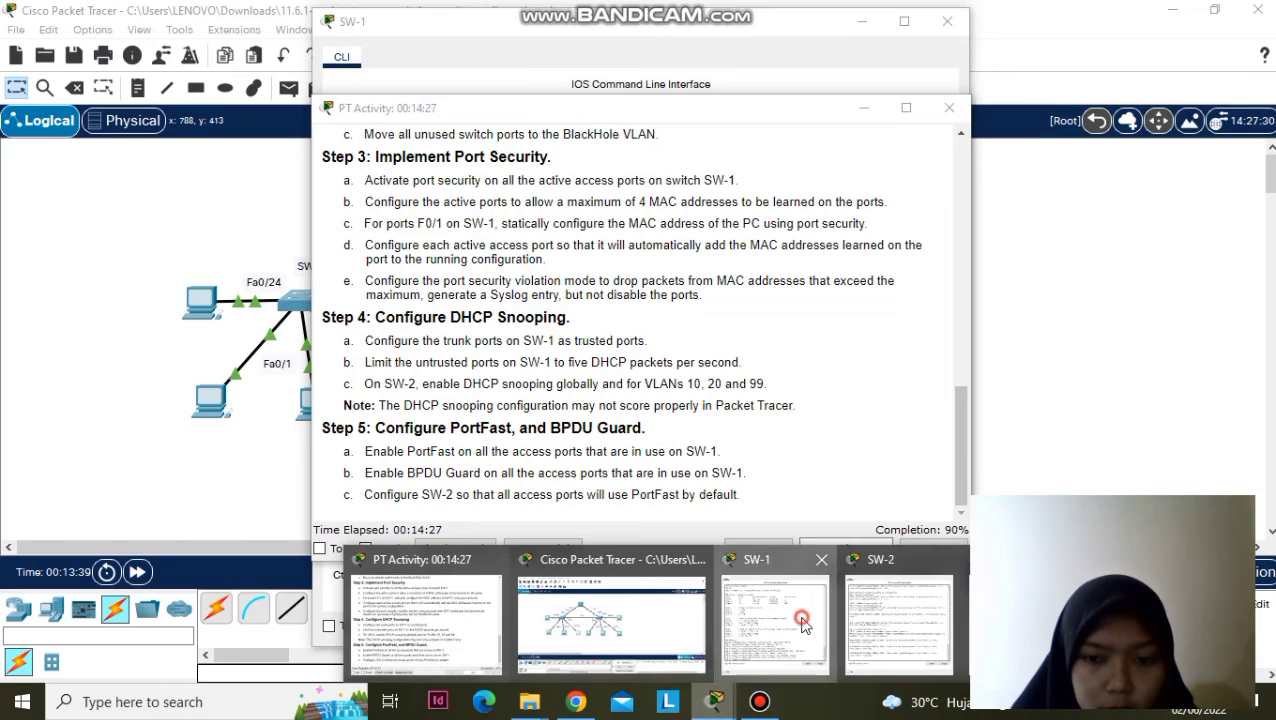
{"action": "left_click", "coordinate": [792, 612]}
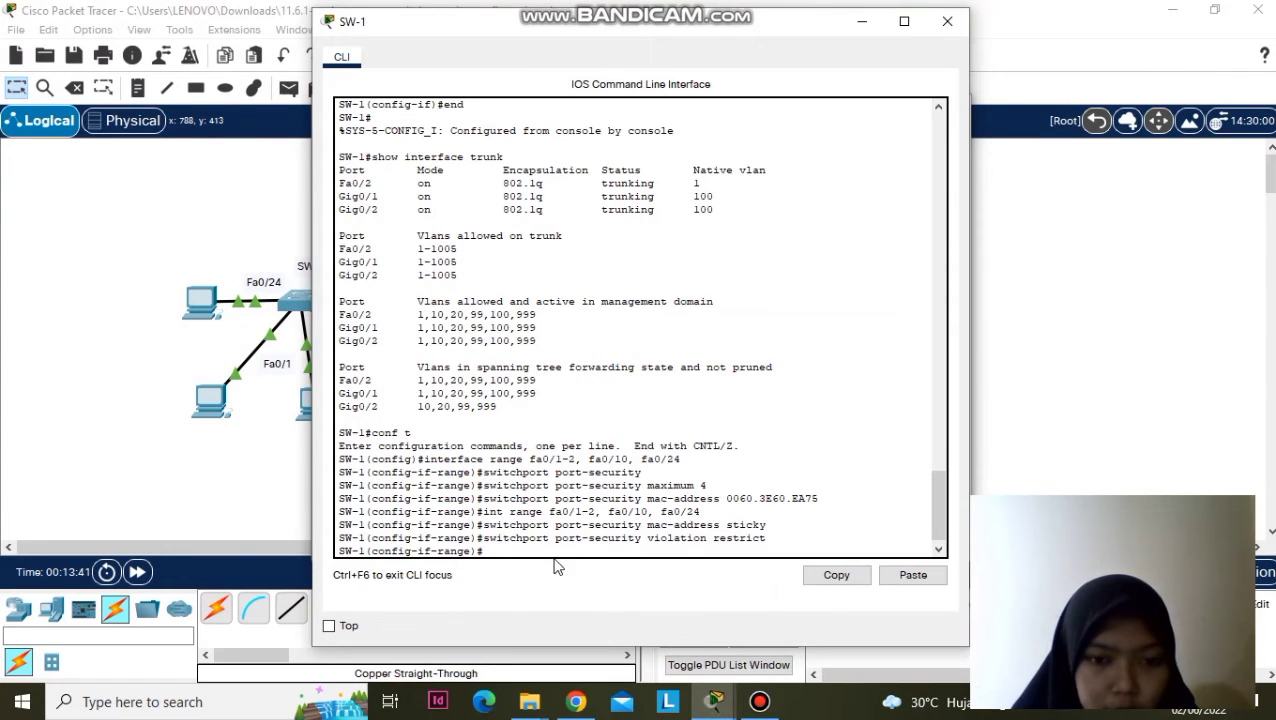
- Exit SW-1 to global configuration mode and recheck the activity instructions
{"action": "type", "text": "ex"}
{"action": "key", "text": "Return"}
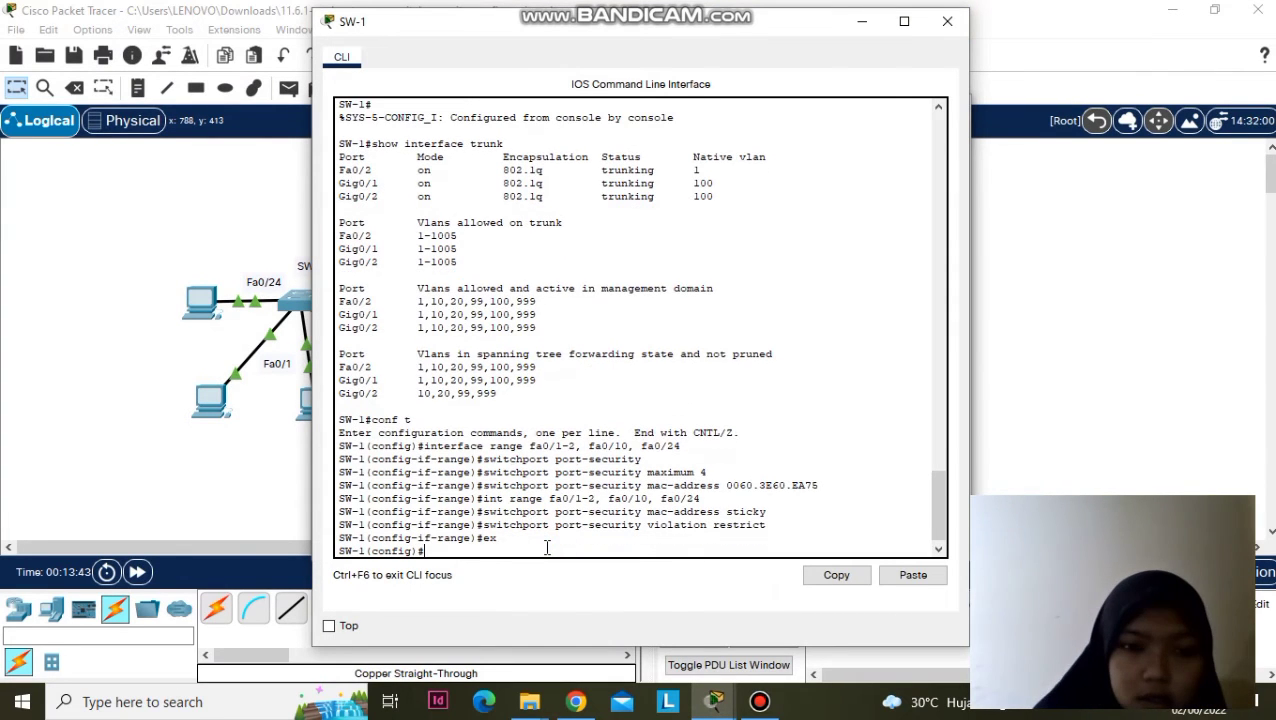
{"action": "mouse_move", "coordinate": [720, 702]}
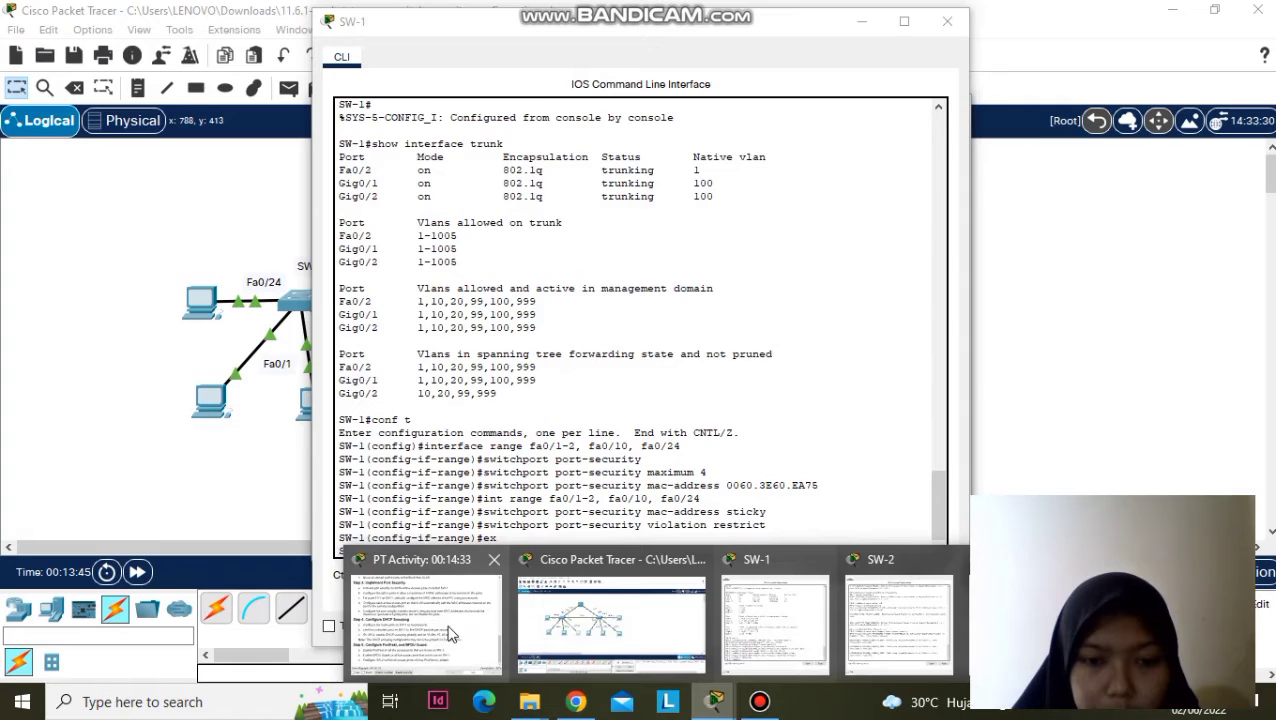
{"action": "left_click", "coordinate": [447, 624]}
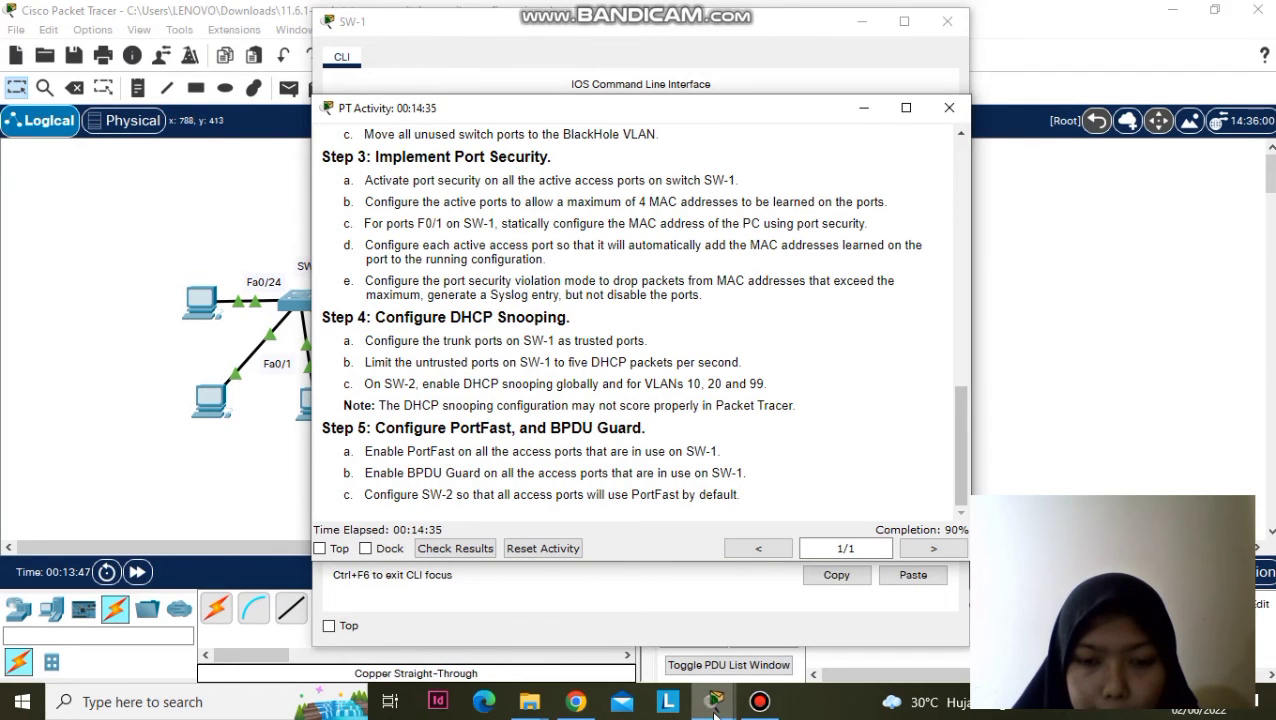
{"action": "left_click", "coordinate": [763, 620]}
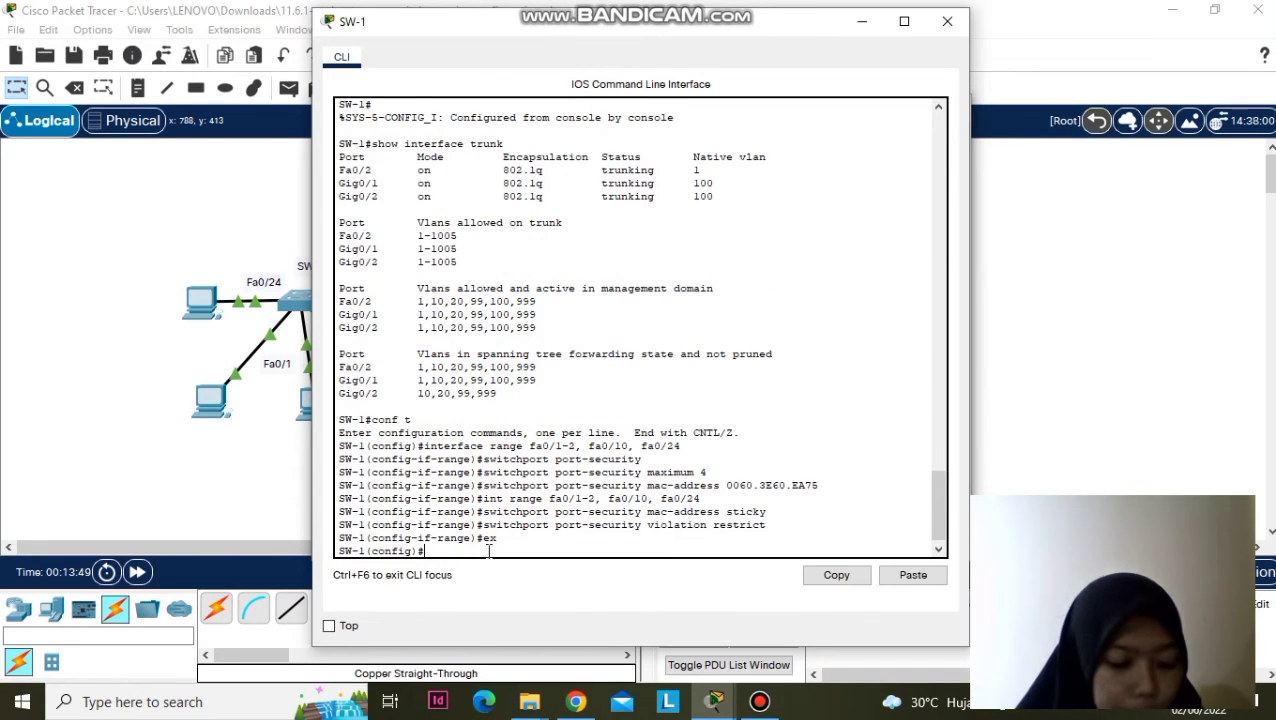
- Make SW-1's trunk ports G0/1-2 trusted for DHCP snooping with 'ip dhcp snooping trust'
{"action": "type", "text": "int"}
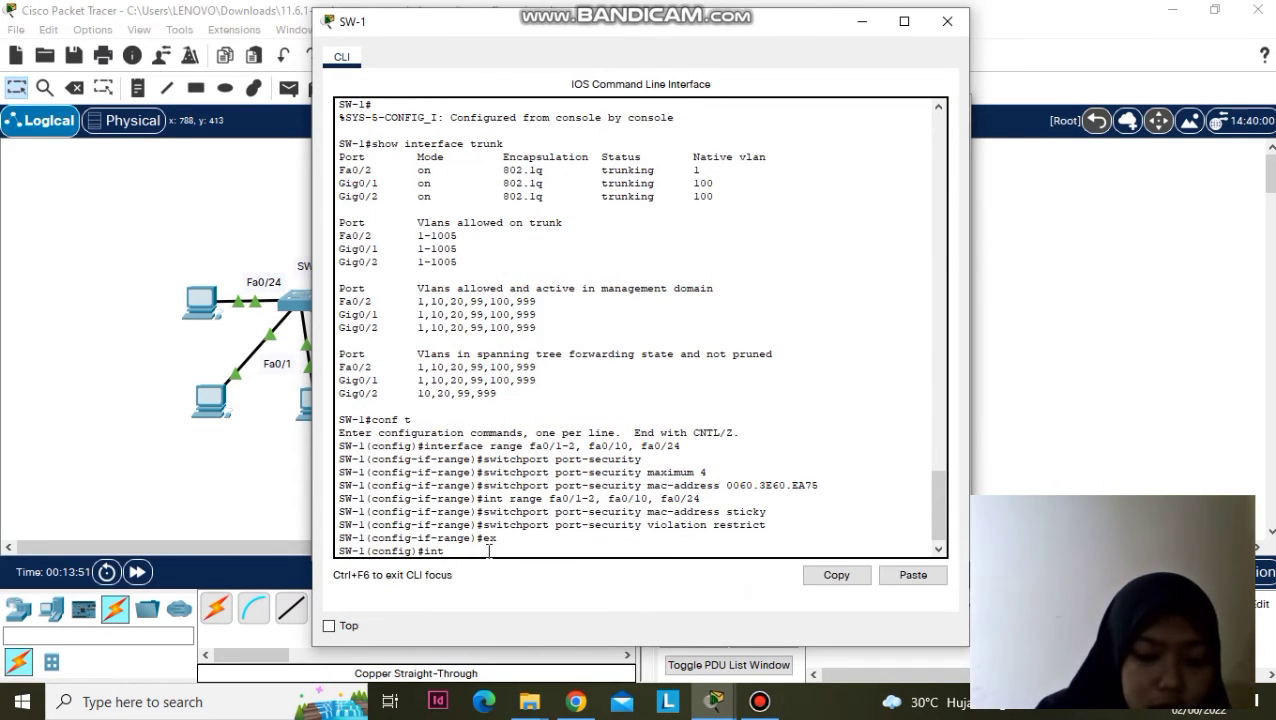
{"action": "type", "text": " range g0"}
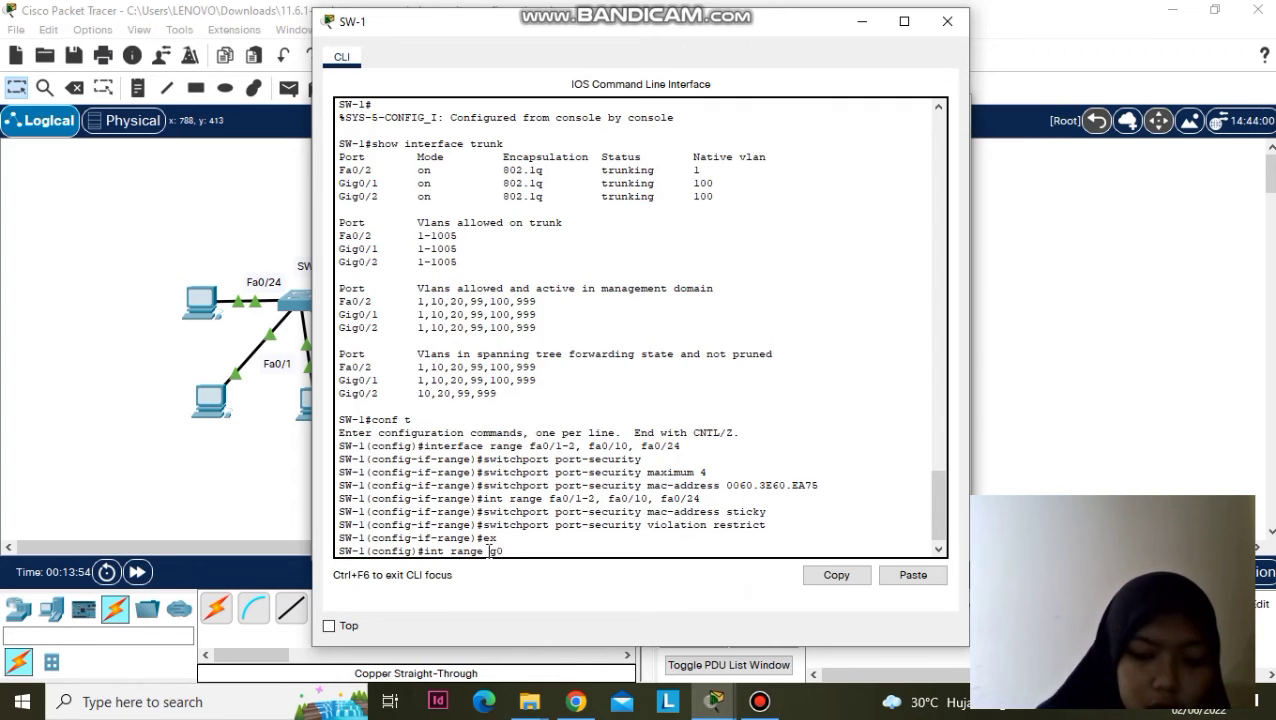
{"action": "type", "text": "/1-2"}
{"action": "key", "text": "Return"}
{"action": "type", "text": "ip dhcp"}
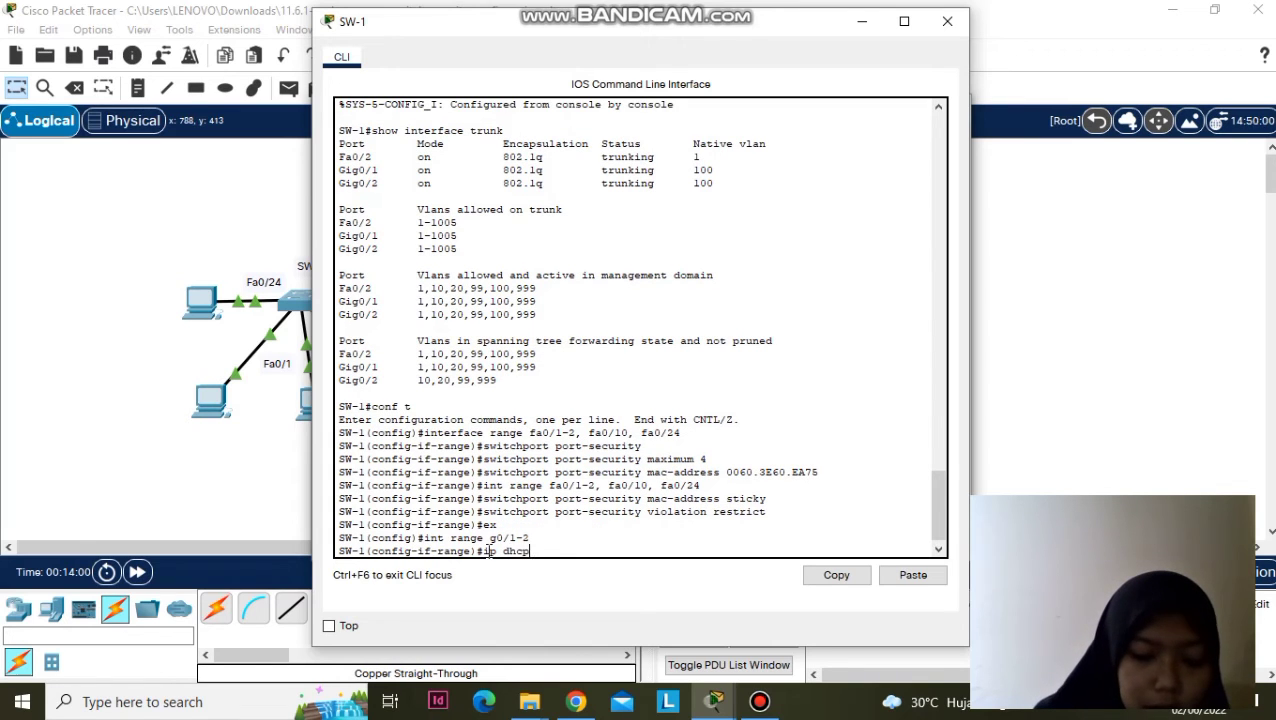
{"action": "type", "text": " sn"}
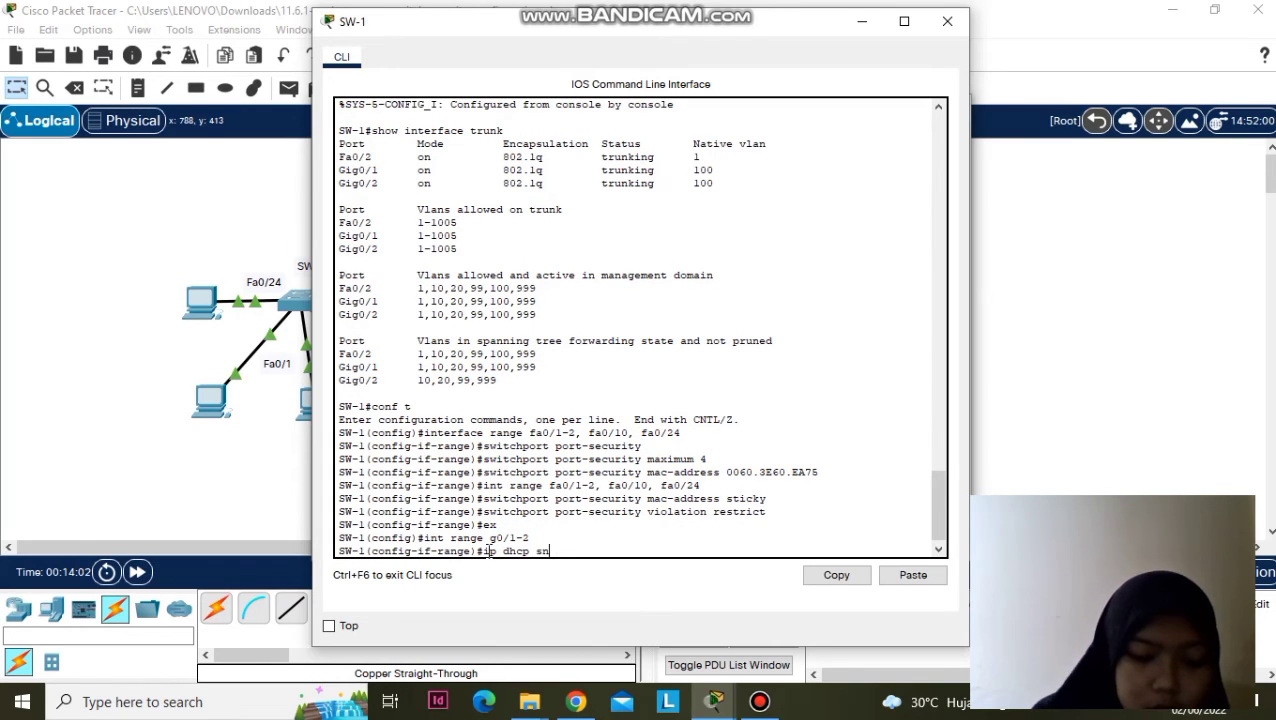
{"action": "type", "text": "oopin"}
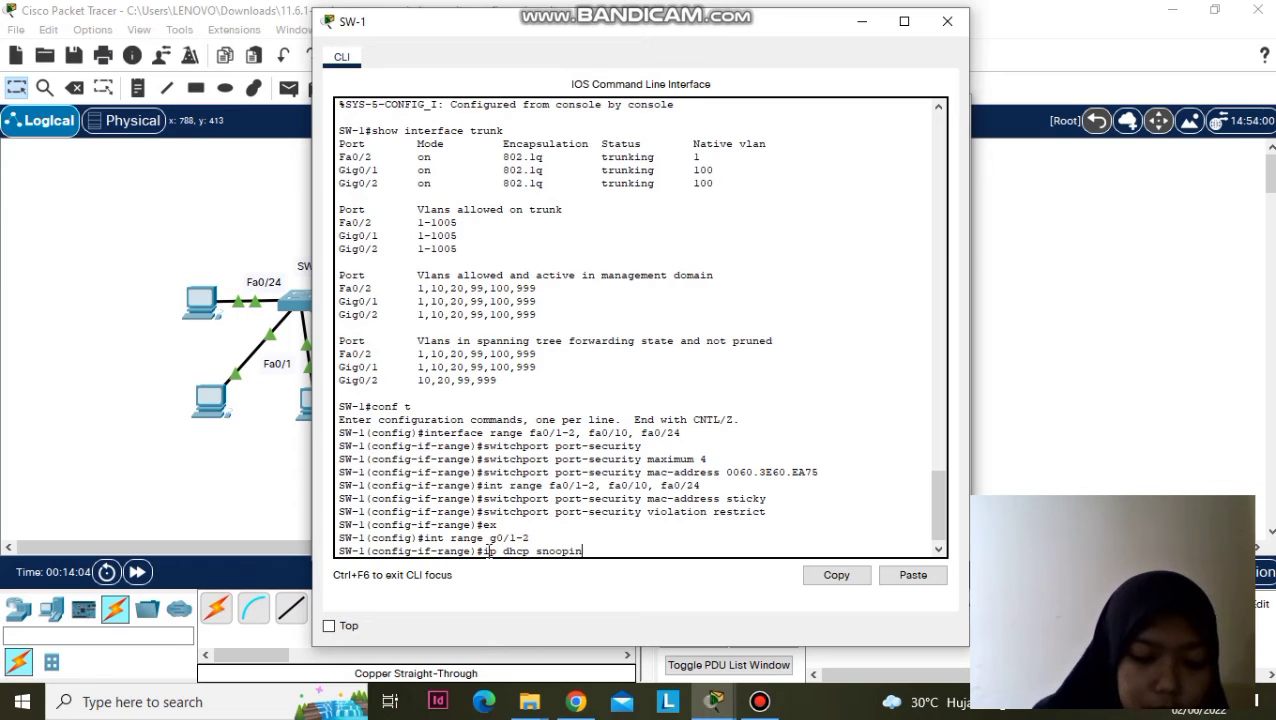
{"action": "type", "text": "g trust"}
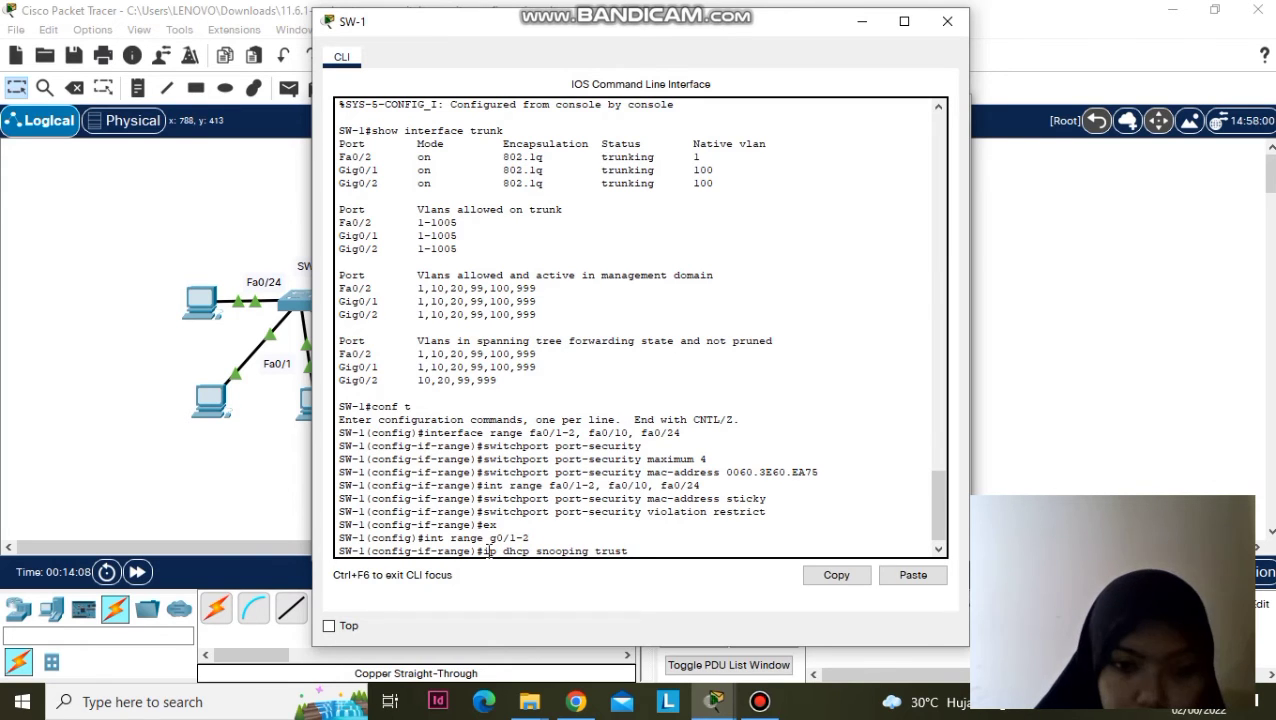
{"action": "key", "text": "Return"}
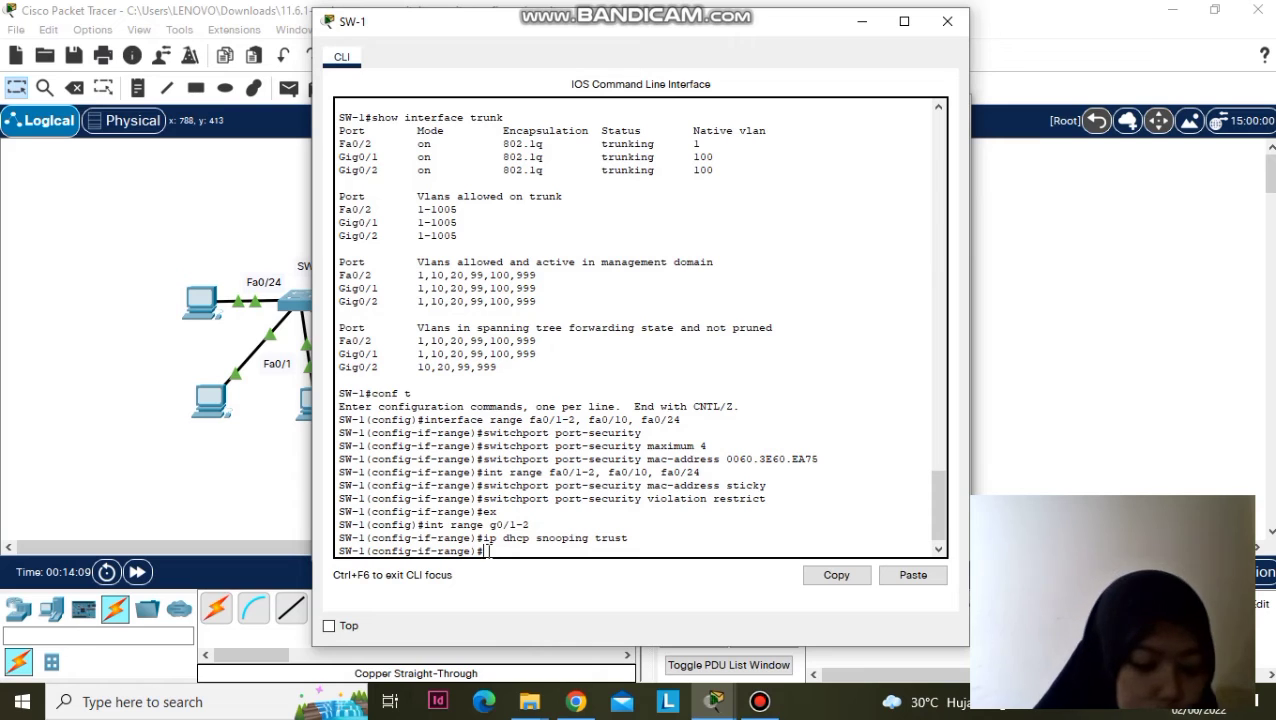
- Select SW-1's access ports Fa0/1-2, Fa0/10, Fa0/24 and try 'ip dhcp snooping limit 5'
{"action": "type", "text": "int range fa0/"}
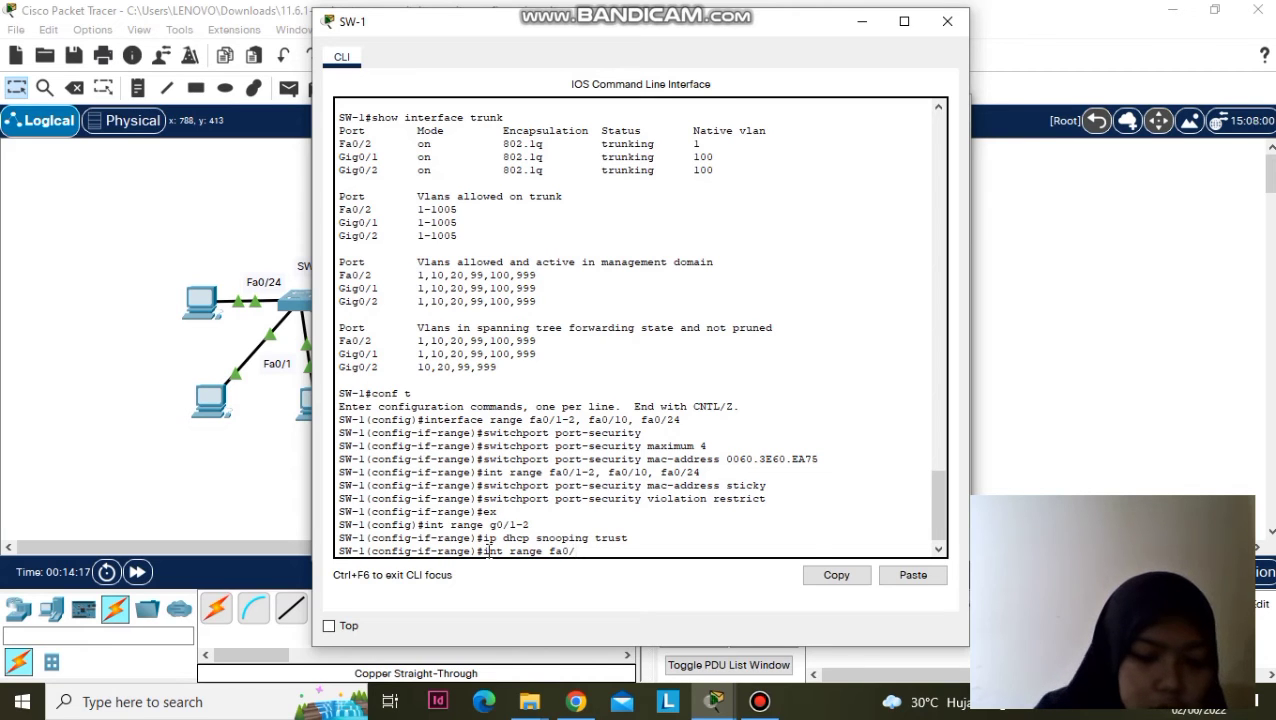
{"action": "type", "text": "1"}
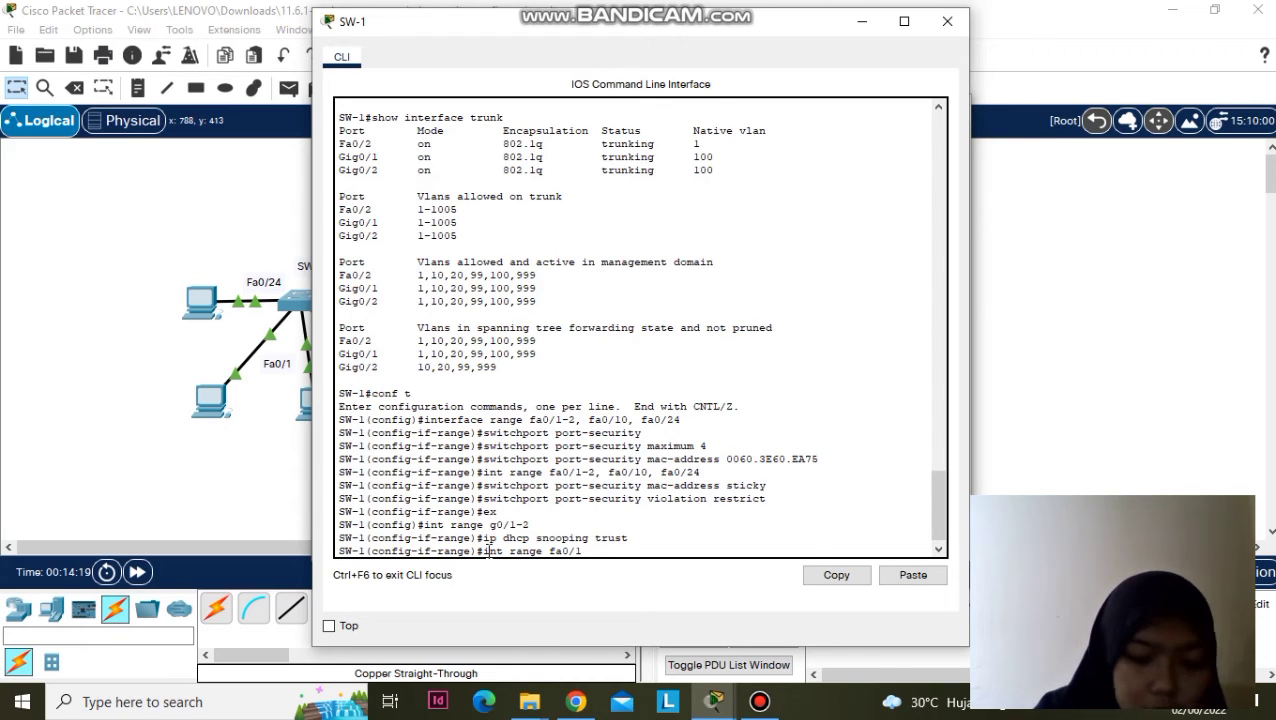
{"action": "type", "text": "-2,"}
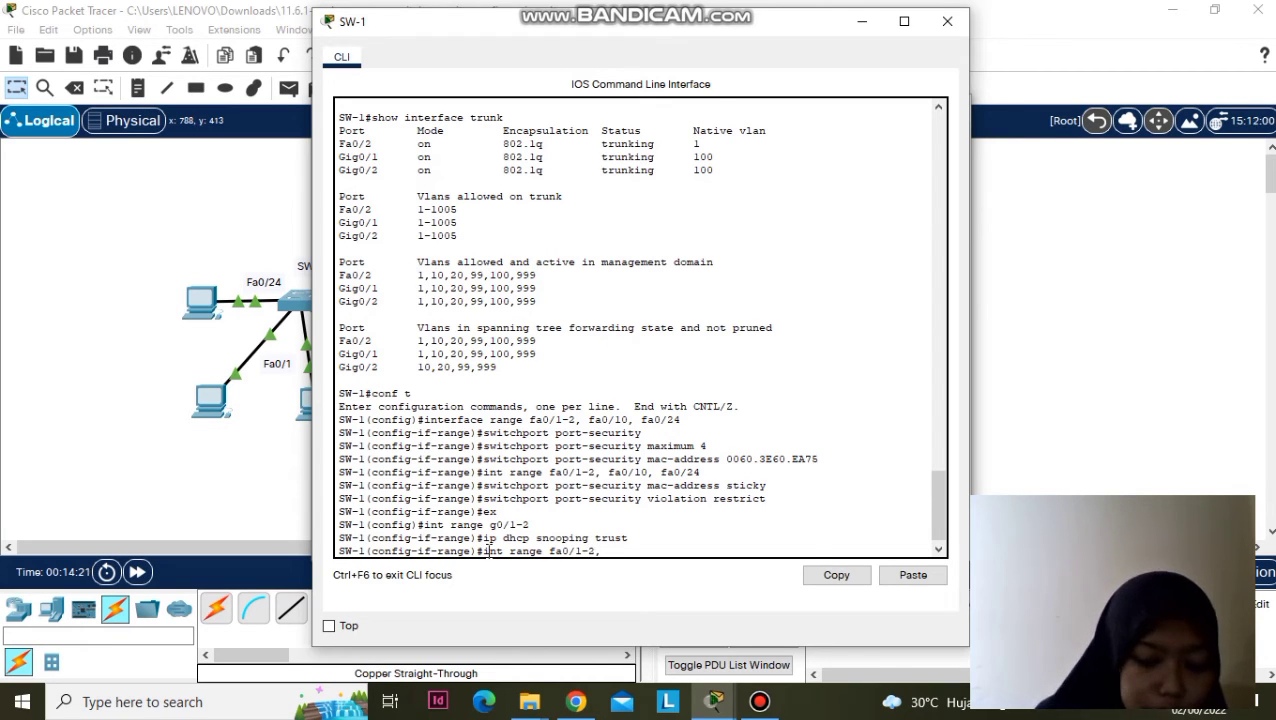
{"action": "type", "text": " fa0/"}
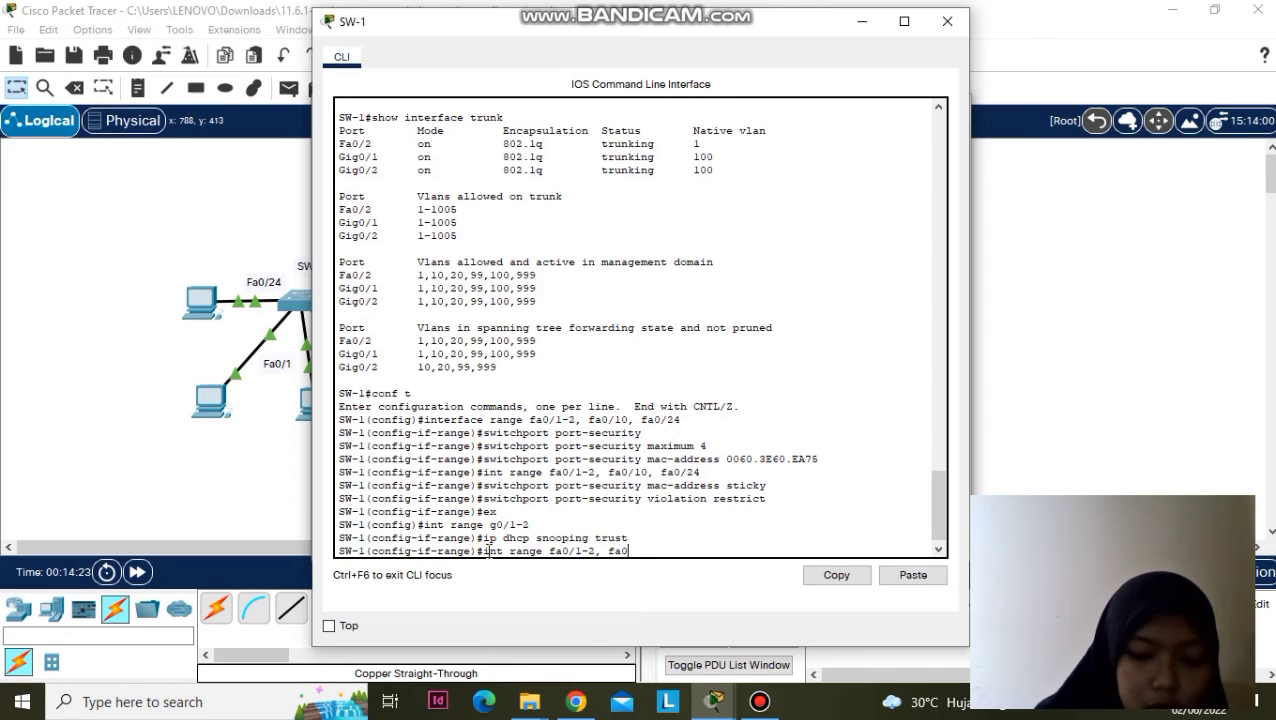
{"action": "type", "text": "1"}
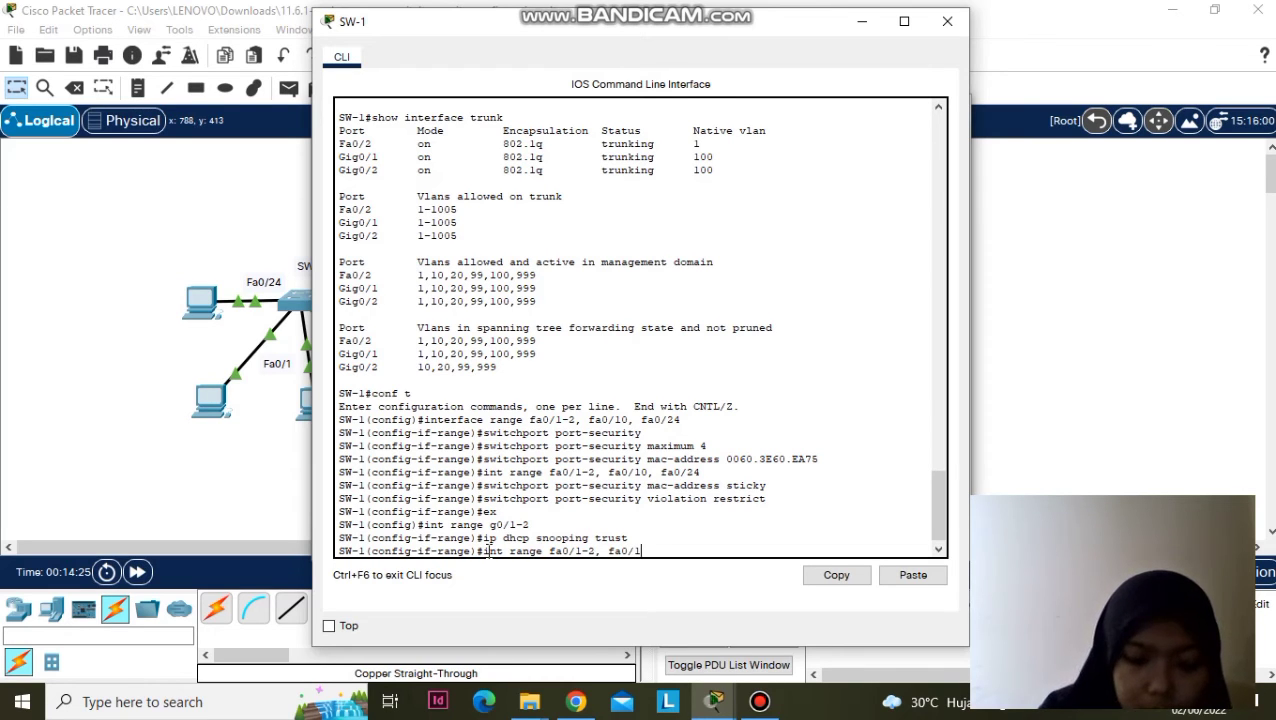
{"action": "type", "text": "0, "}
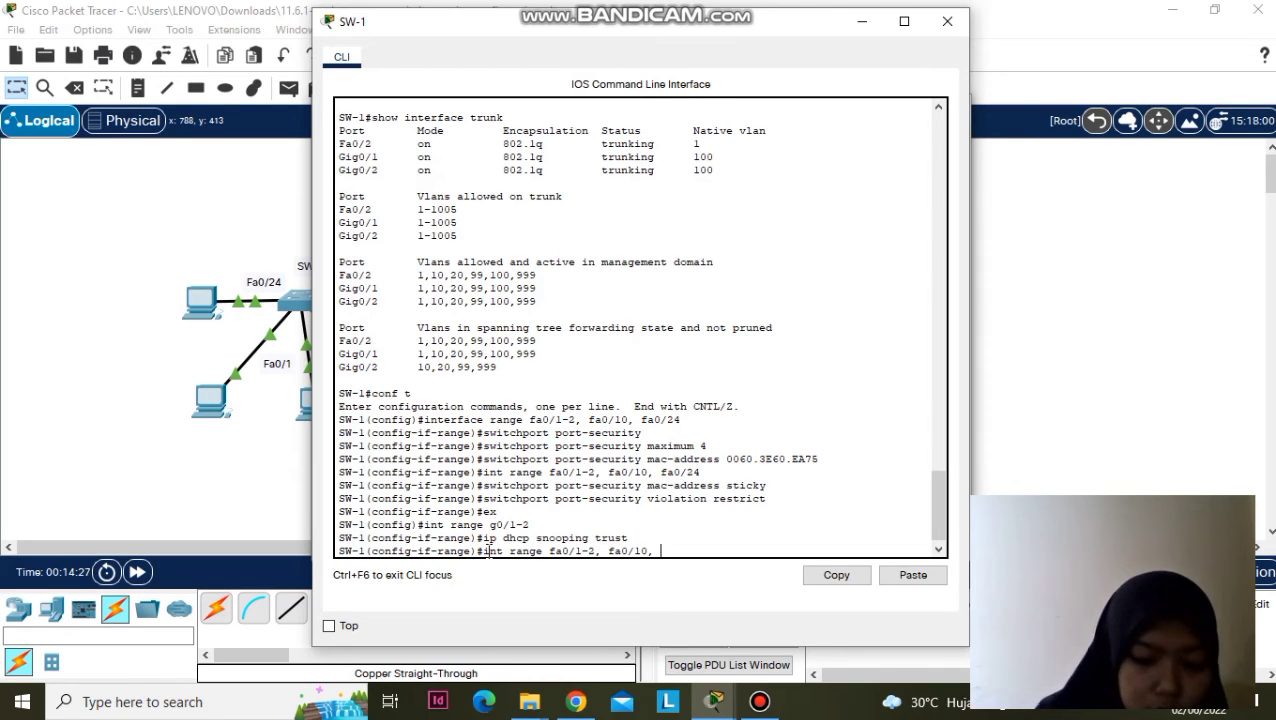
{"action": "type", "text": "fa0/24"}
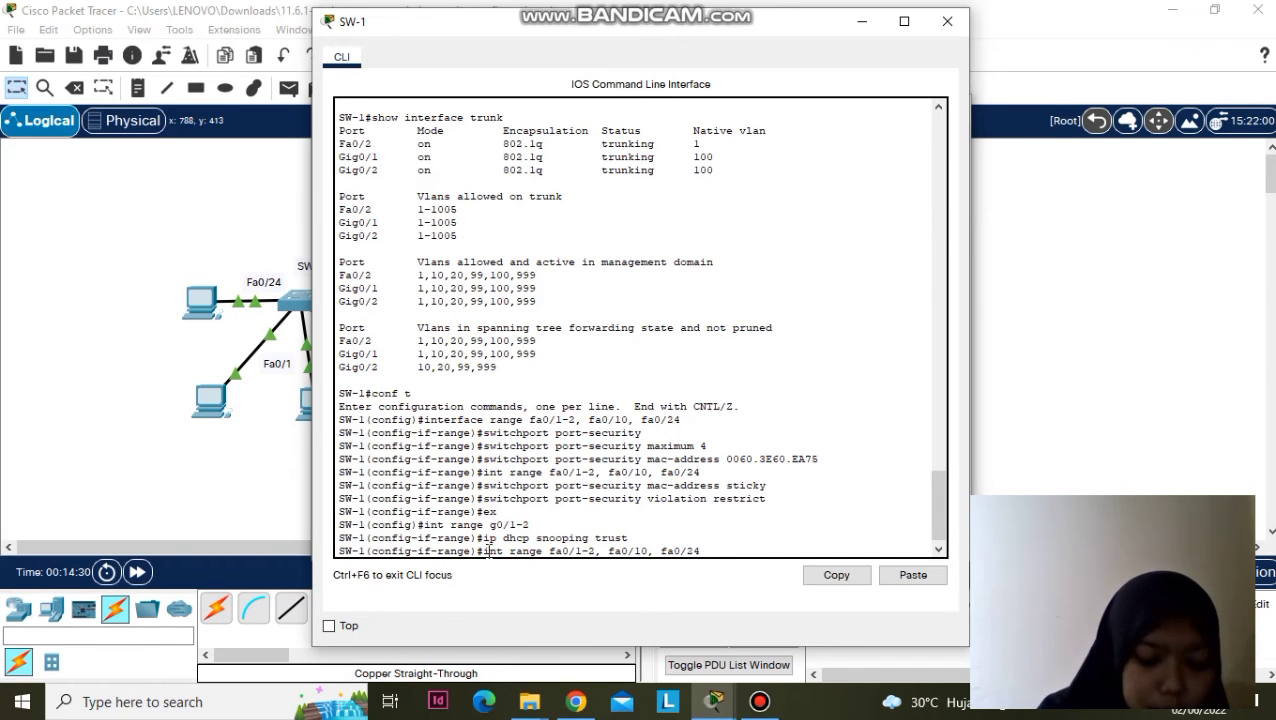
{"action": "key", "text": "Return"}
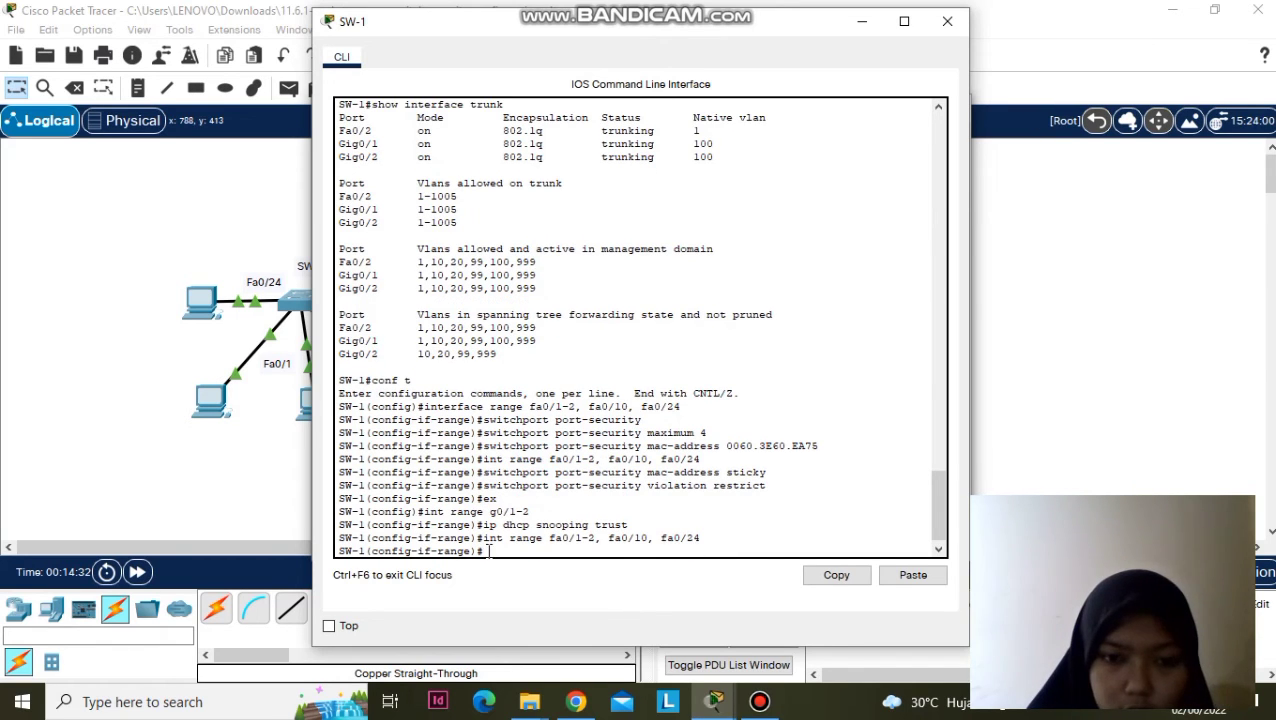
{"action": "type", "text": "ip dhch"}
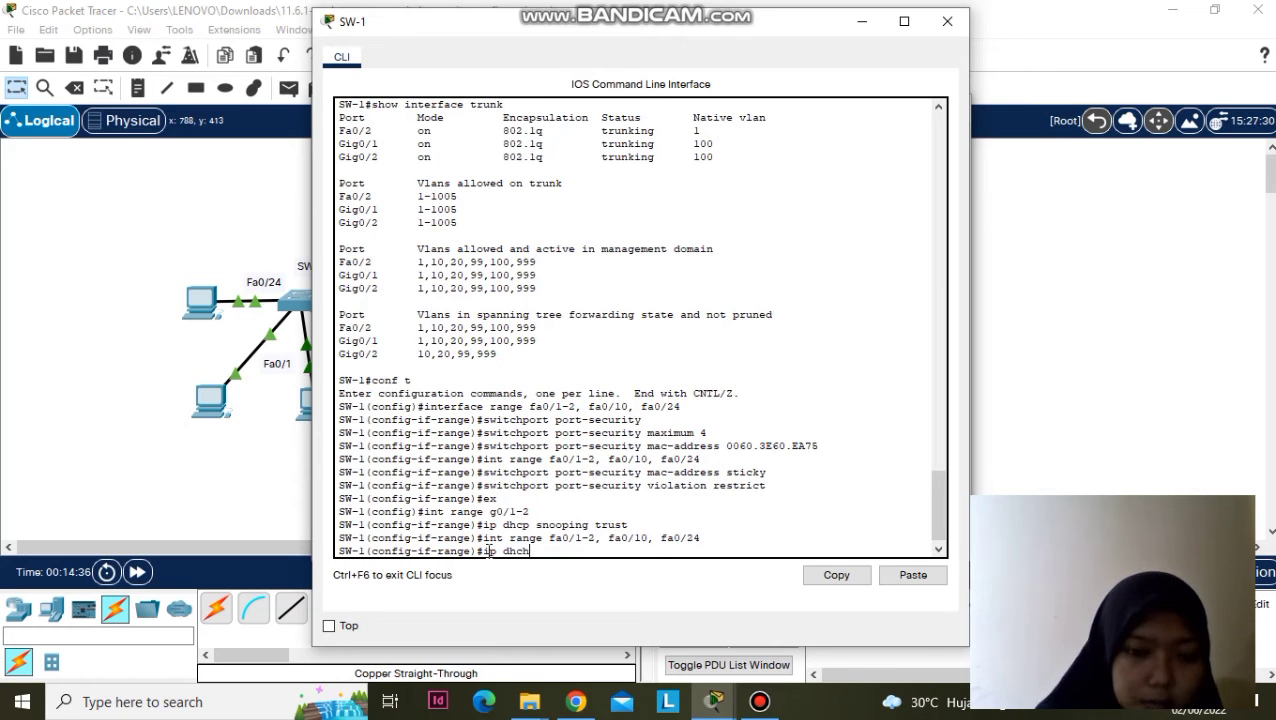
{"action": "key", "text": "BackSpace"}
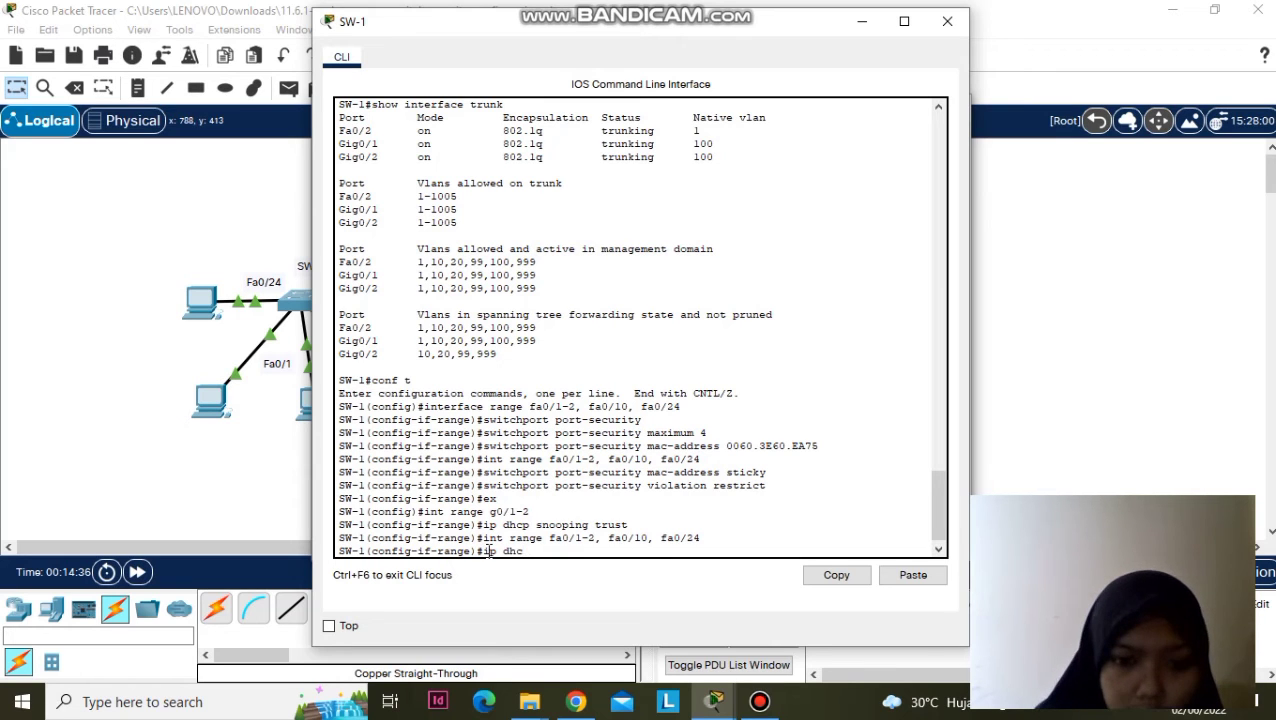
{"action": "type", "text": "p"}
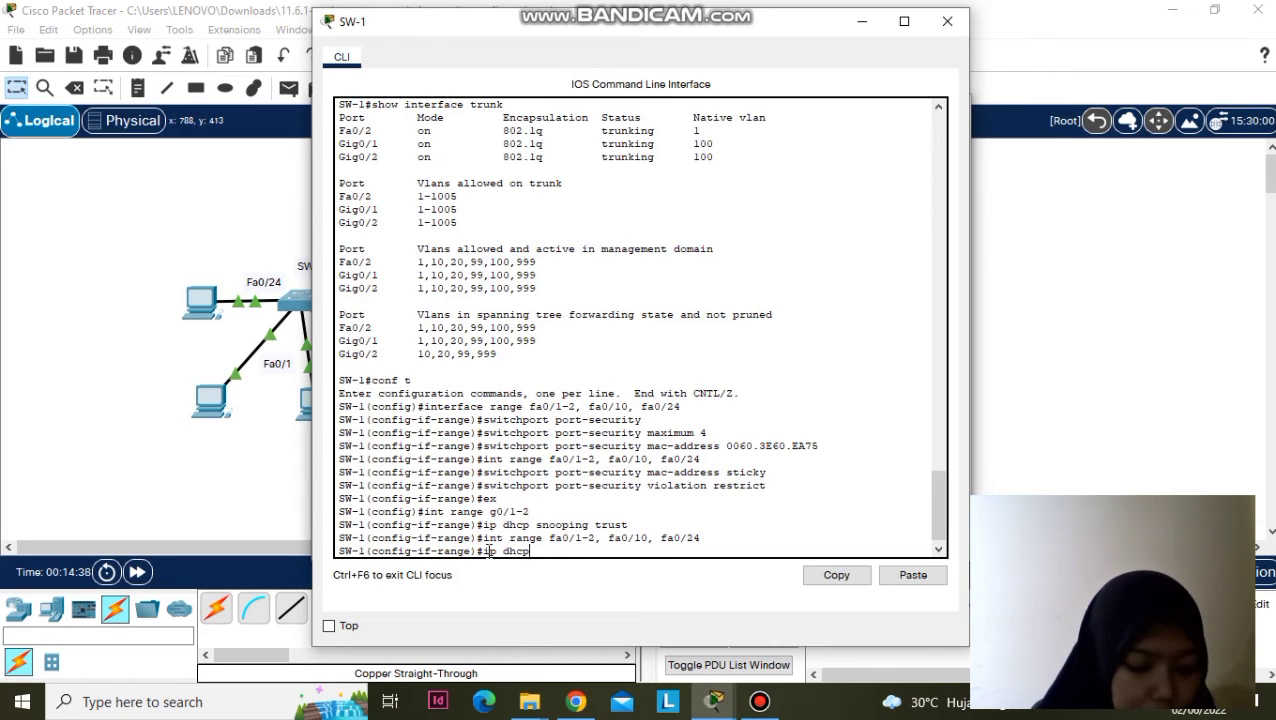
{"action": "type", "text": " sno"}
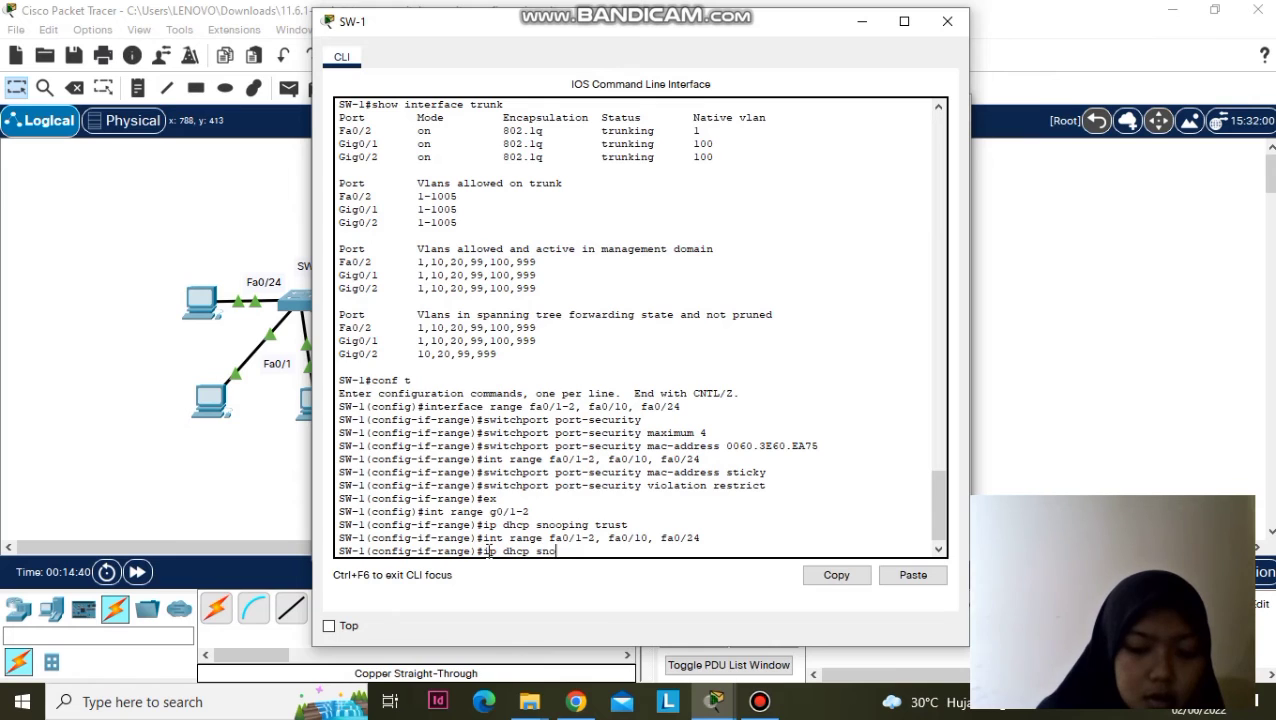
{"action": "type", "text": "oping limit 5"}
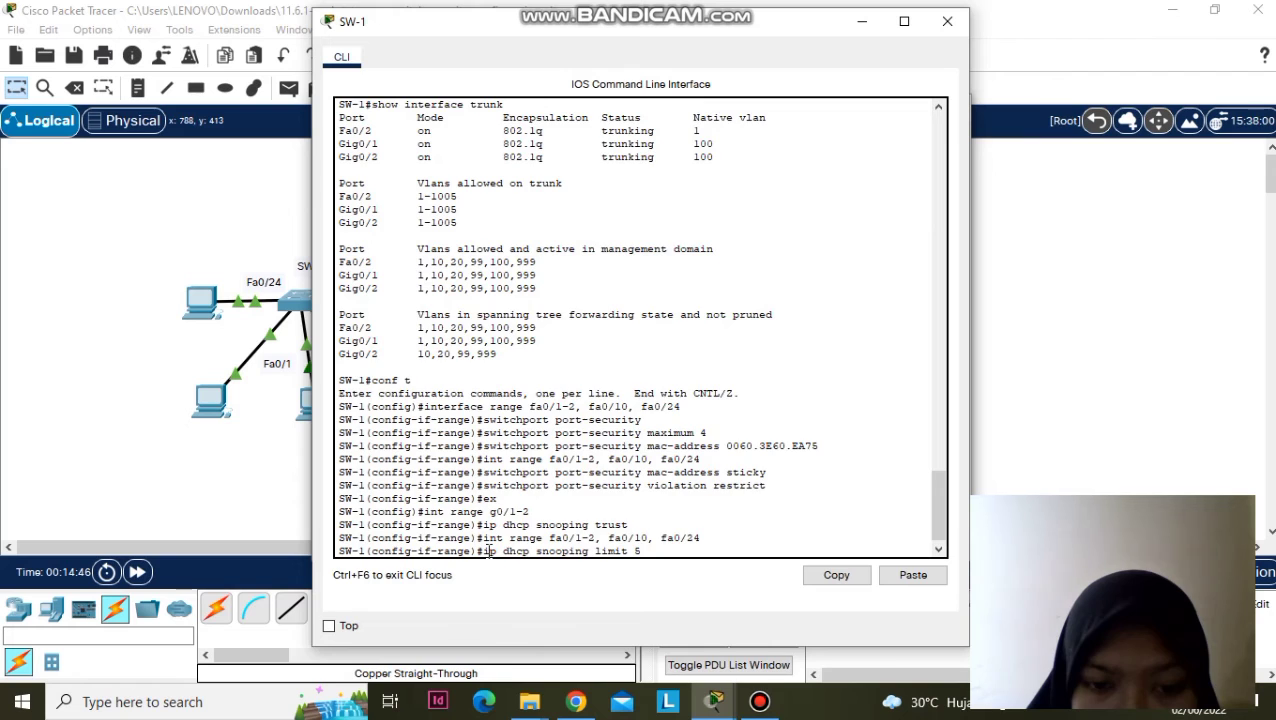
{"action": "key", "text": "Return"}
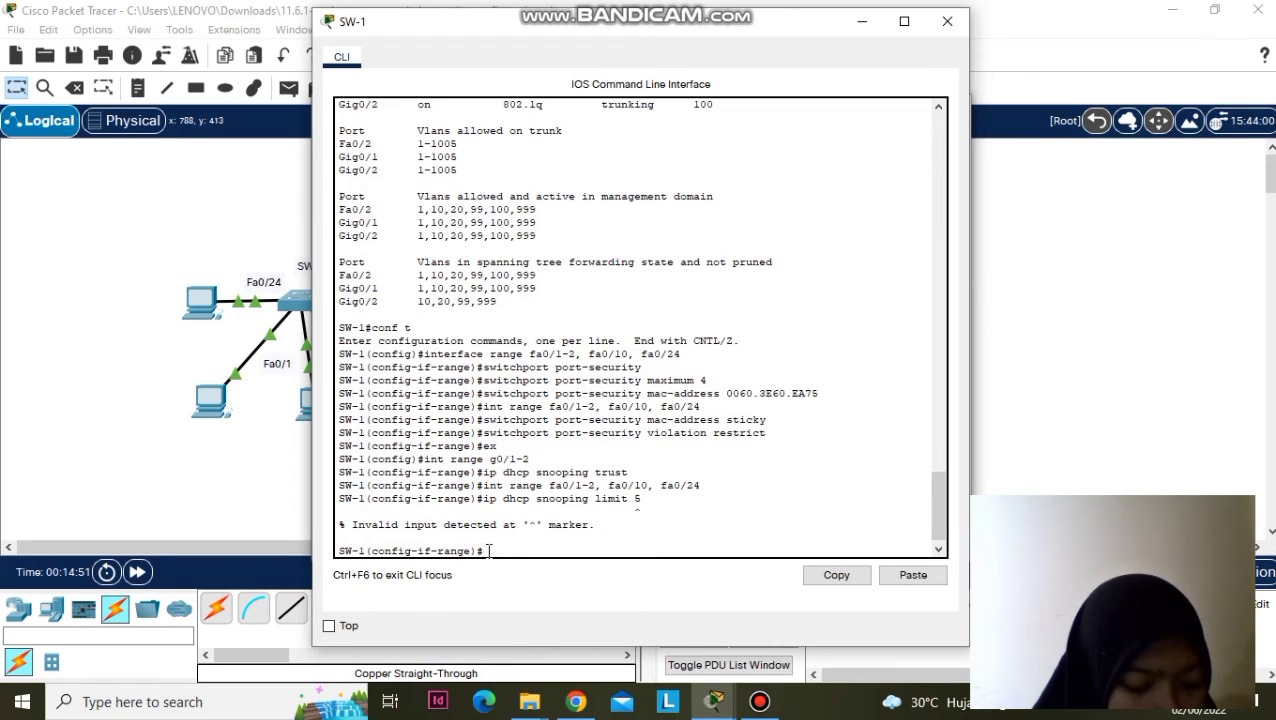
- Apply 'ip dhcp snooping limit rate 5' to those ports and bring up SW-2's CLI
{"action": "type", "text": "ip"}
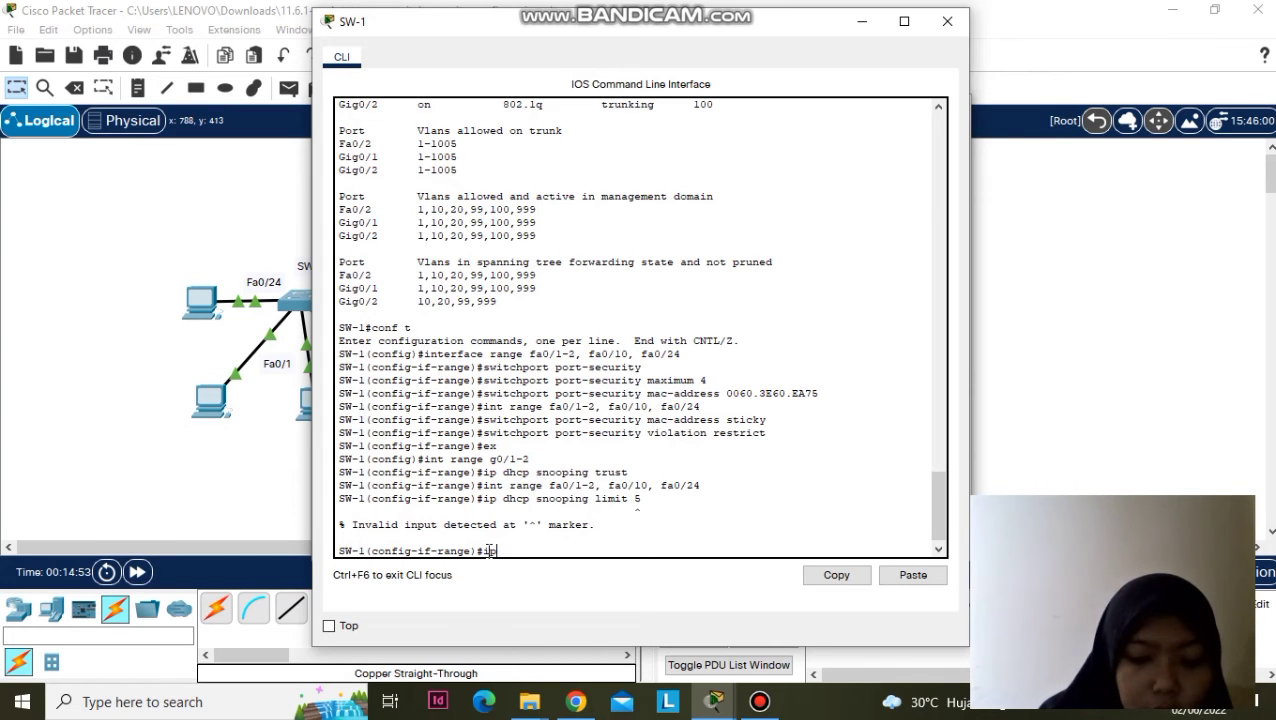
{"action": "type", "text": " dhcp "}
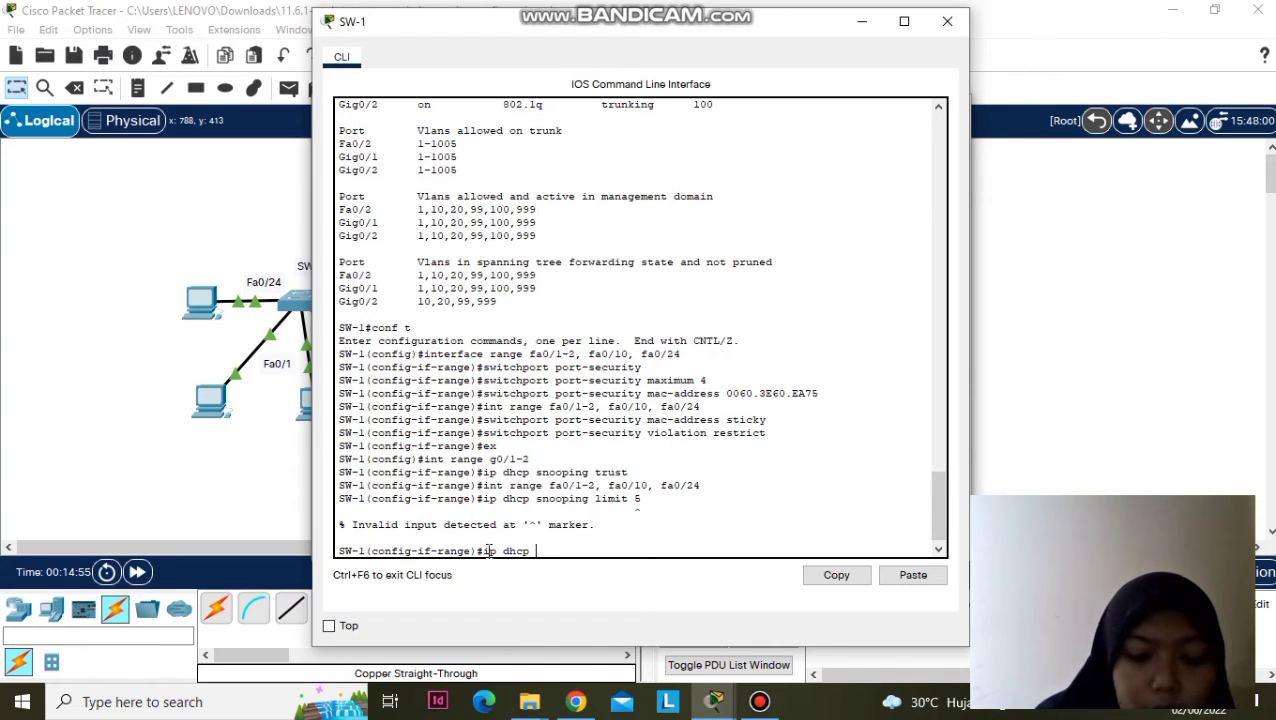
{"action": "type", "text": "snooping"}
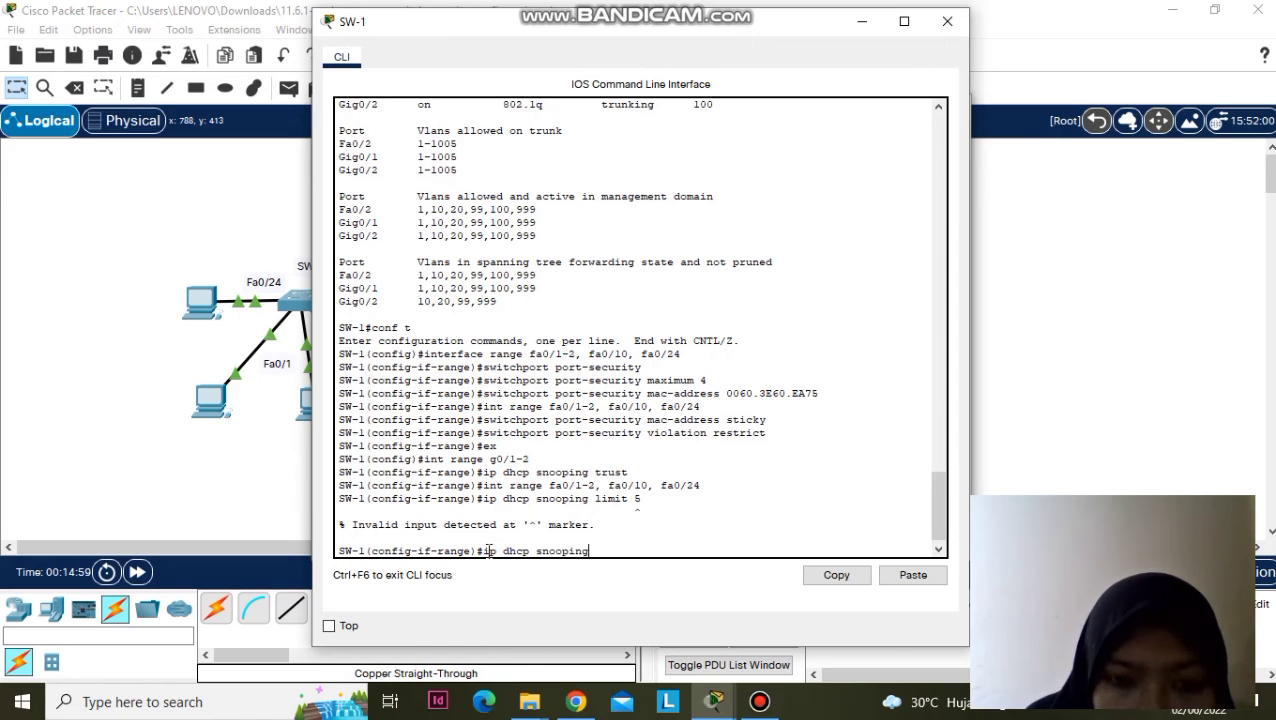
{"action": "type", "text": " lim"}
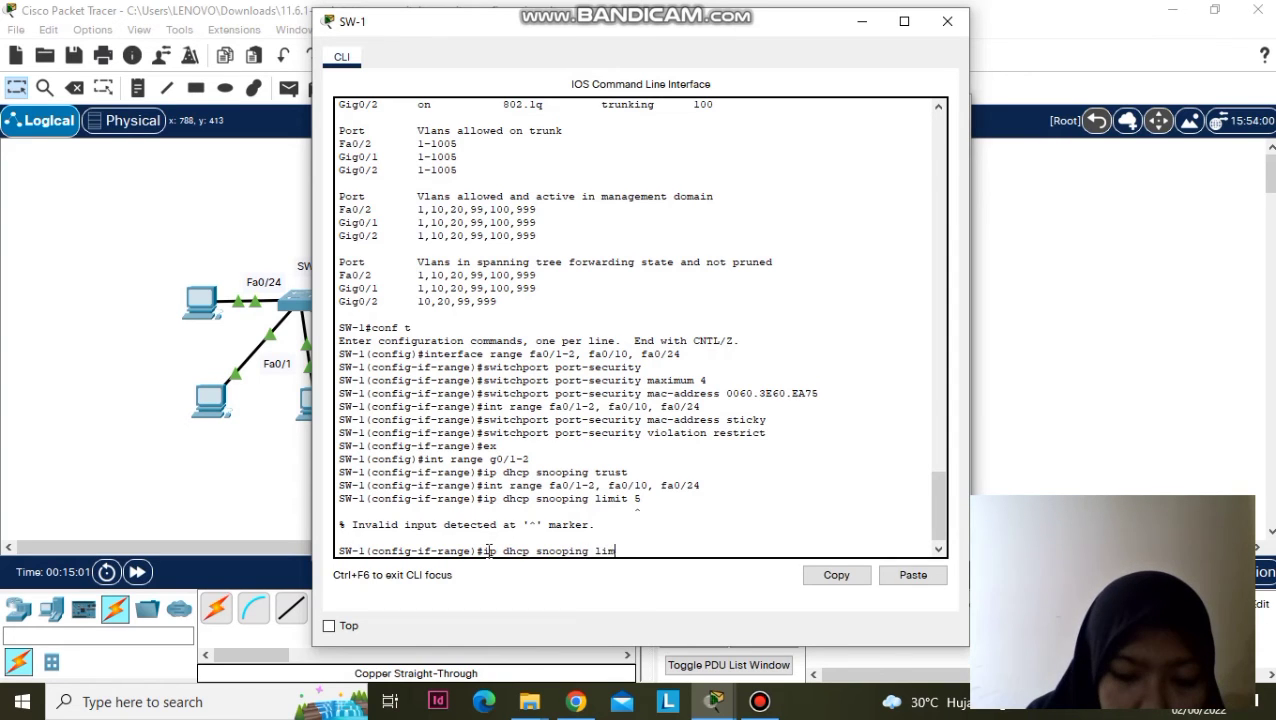
{"action": "type", "text": "it rate"}
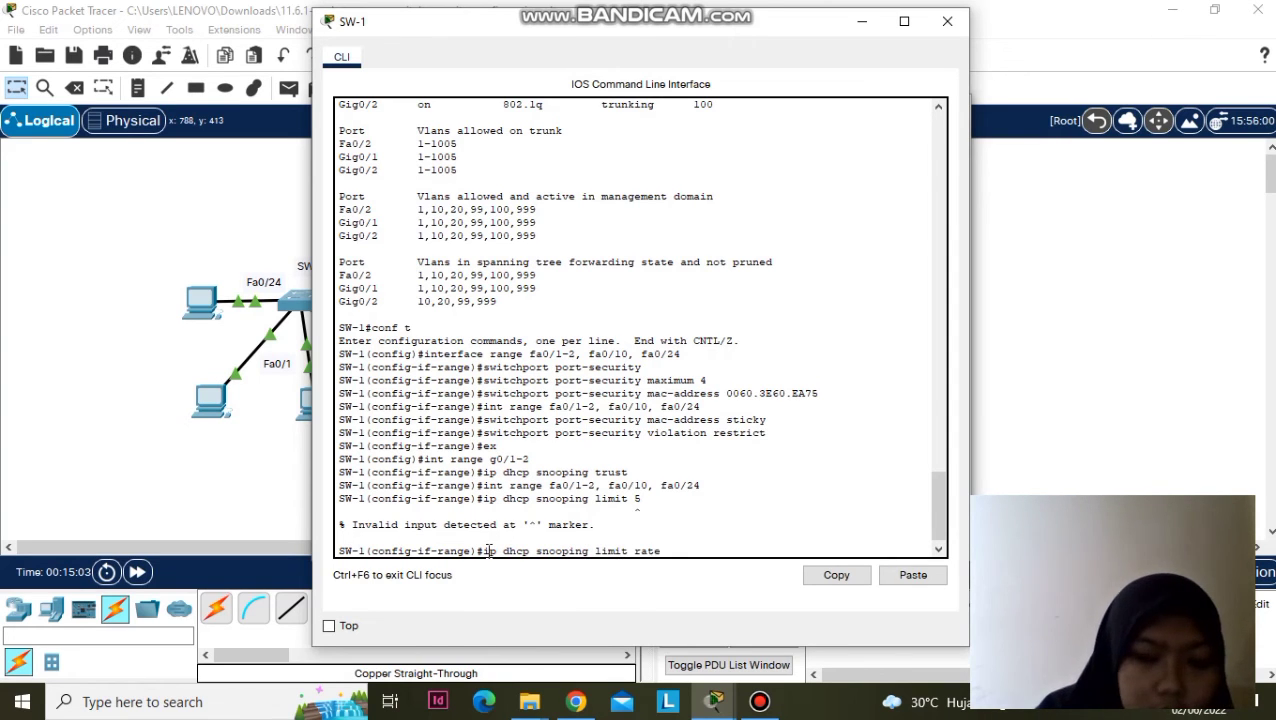
{"action": "type", "text": " 5"}
{"action": "key", "text": "Return"}
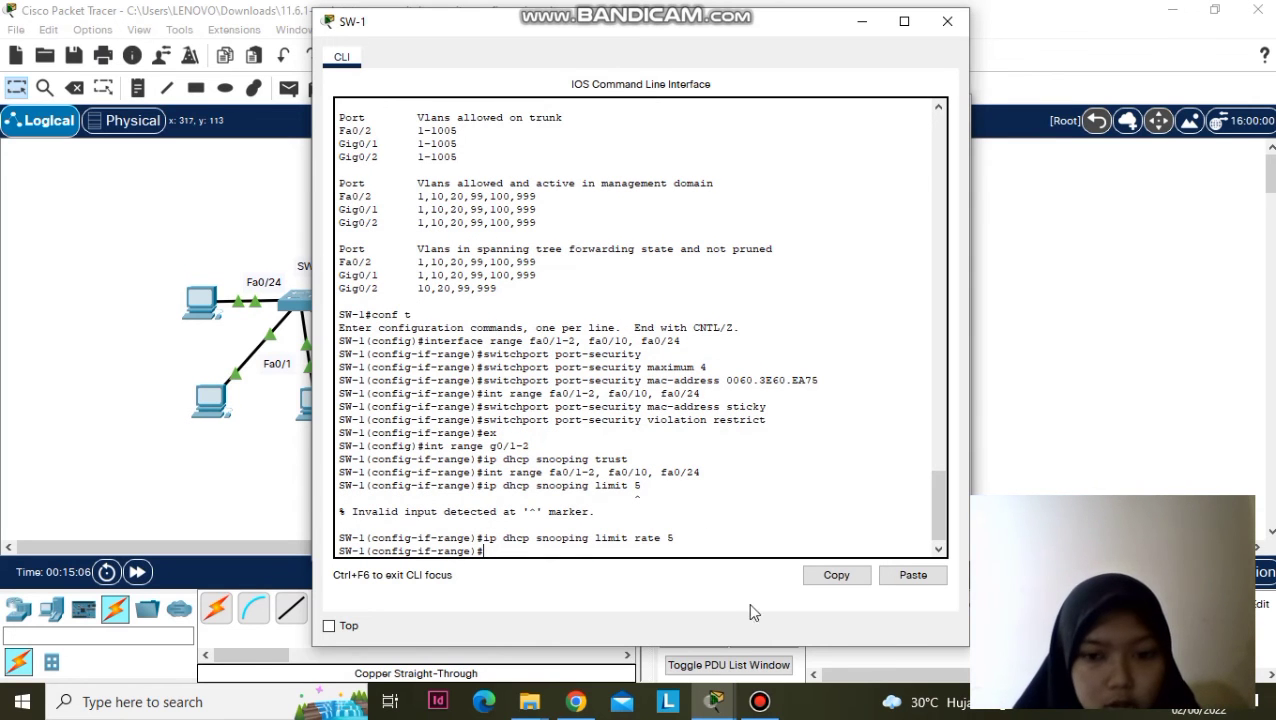
{"action": "mouse_move", "coordinate": [718, 705]}
{"action": "left_click", "coordinate": [899, 640]}
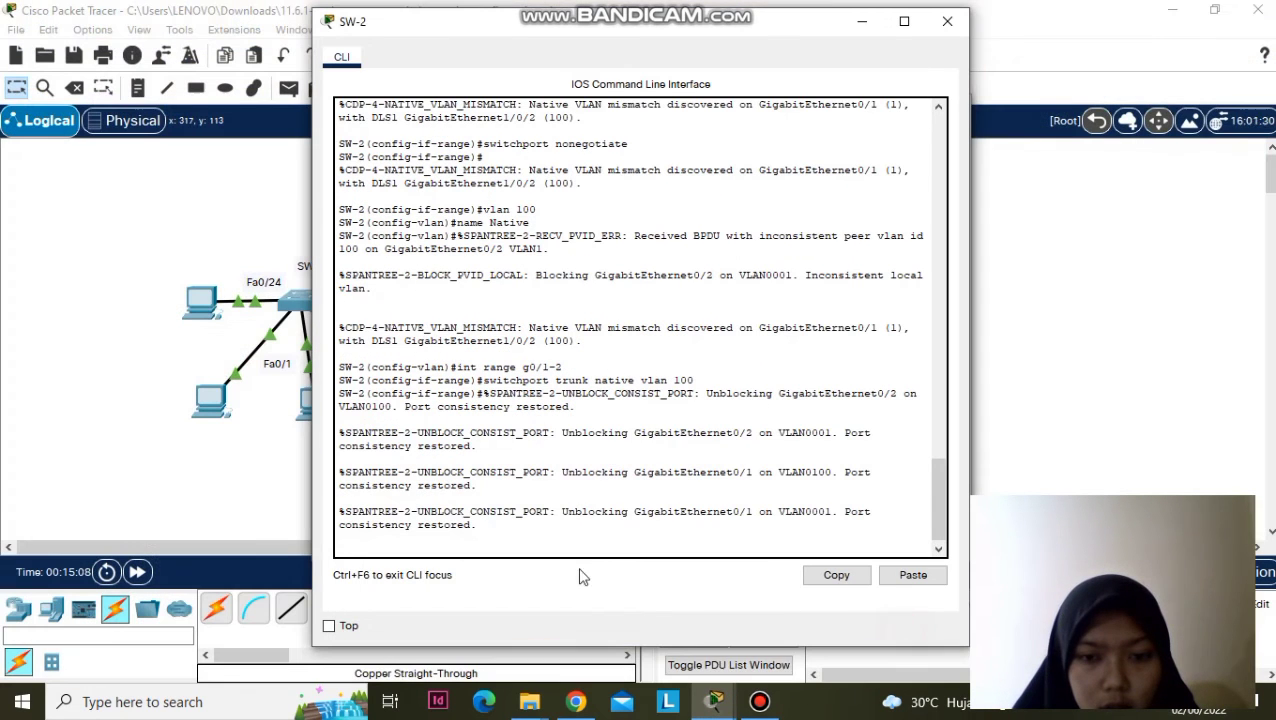
- Return SW-2 to global configuration mode using exit, enable and conf t
{"action": "key", "text": "Return"}
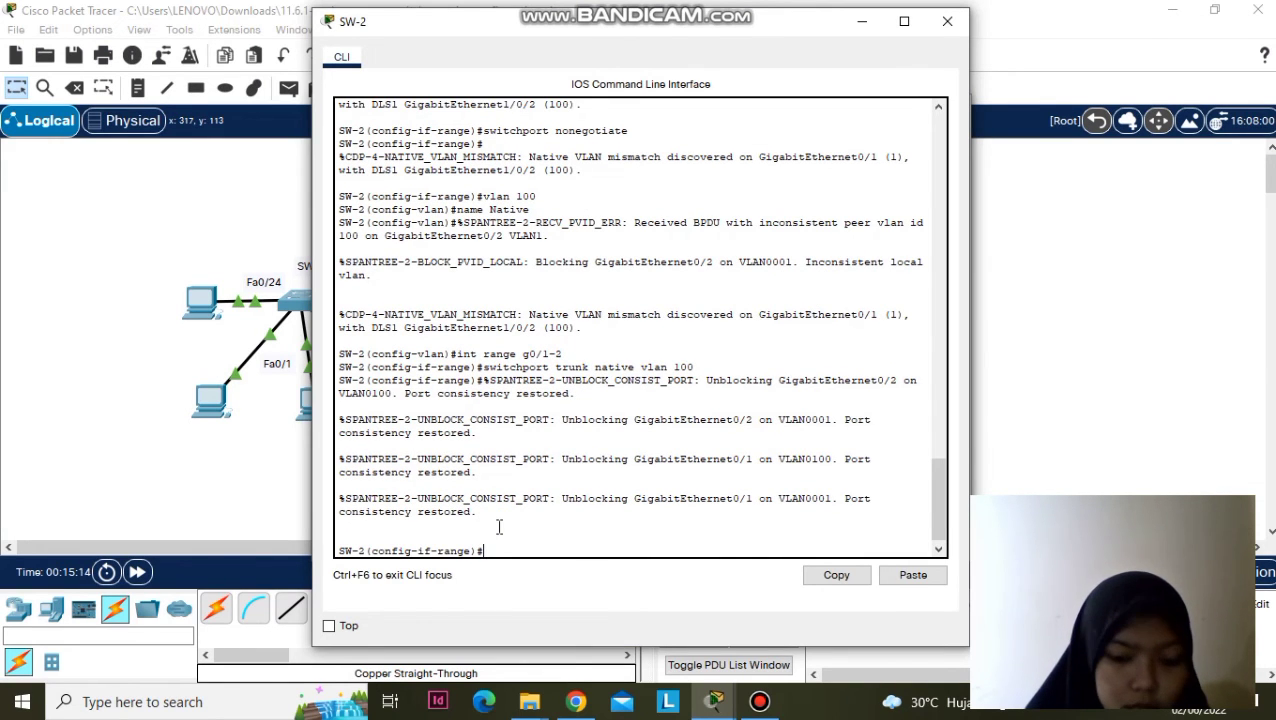
{"action": "type", "text": "ex"}
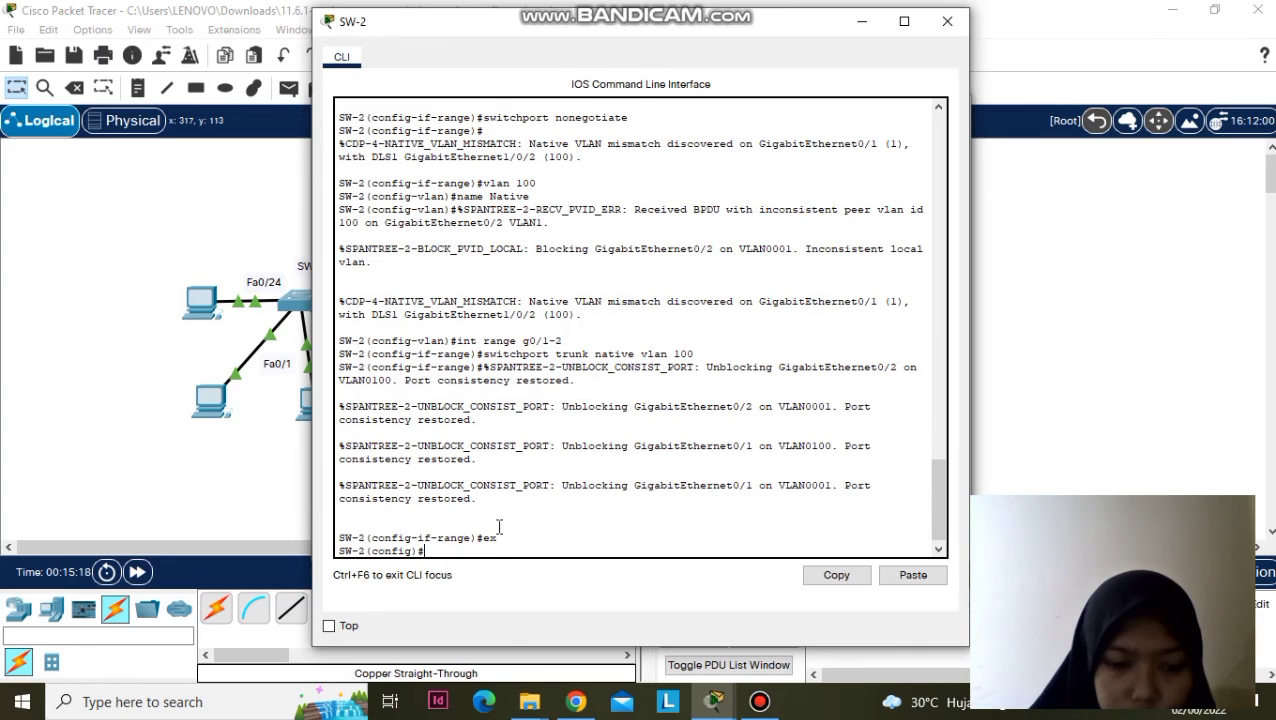
{"action": "type", "text": "ex"}
{"action": "key", "text": "Return"}
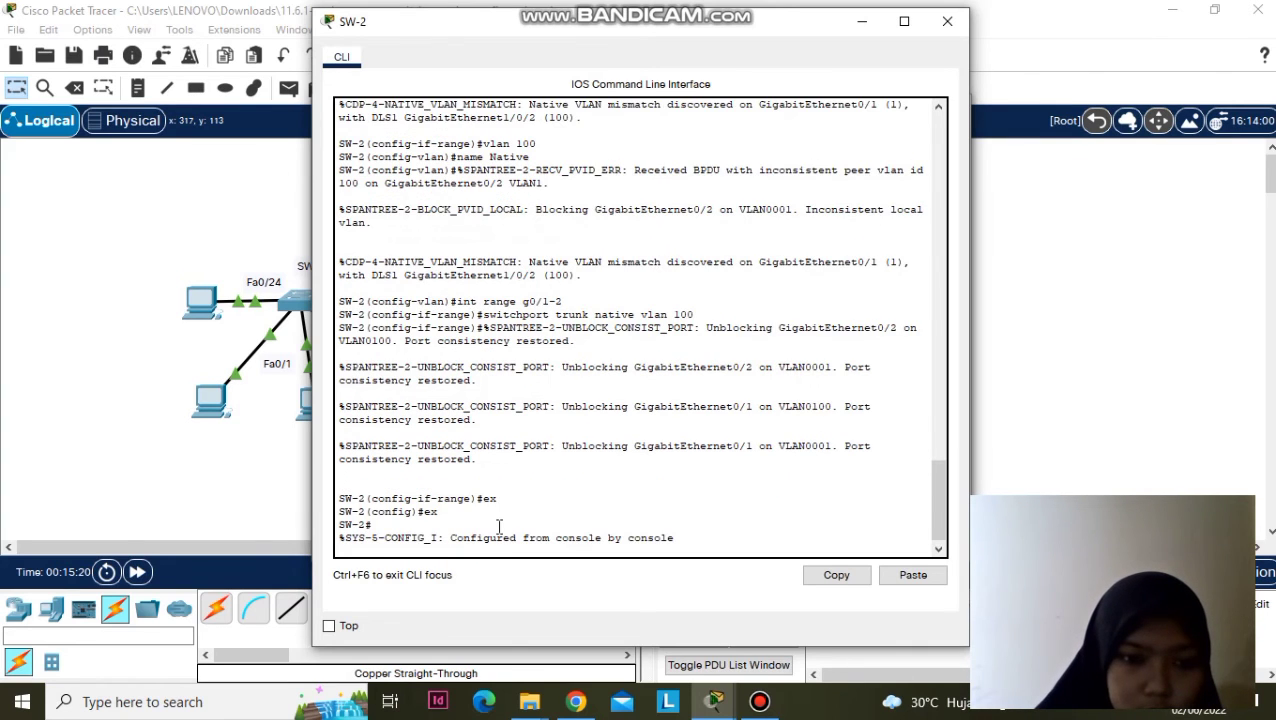
{"action": "key", "text": "Return"}
{"action": "type", "text": "en"}
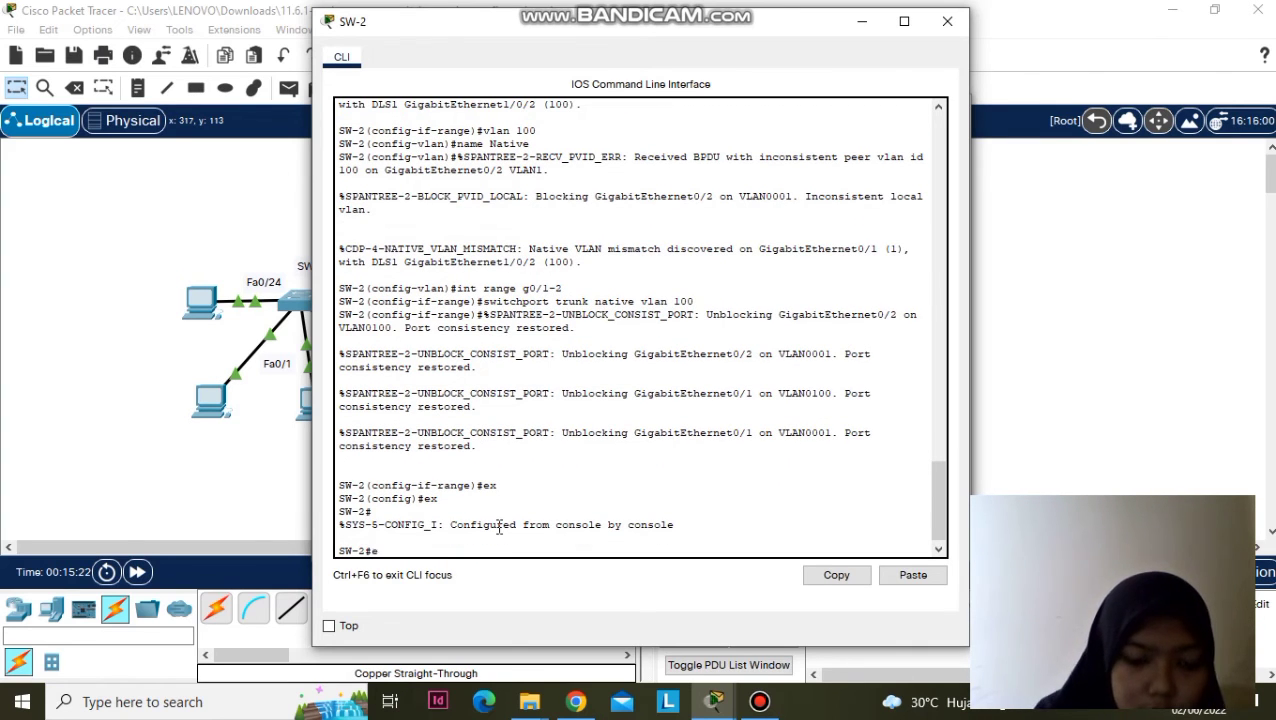
{"action": "key", "text": "Return"}
{"action": "type", "text": "conf t"}
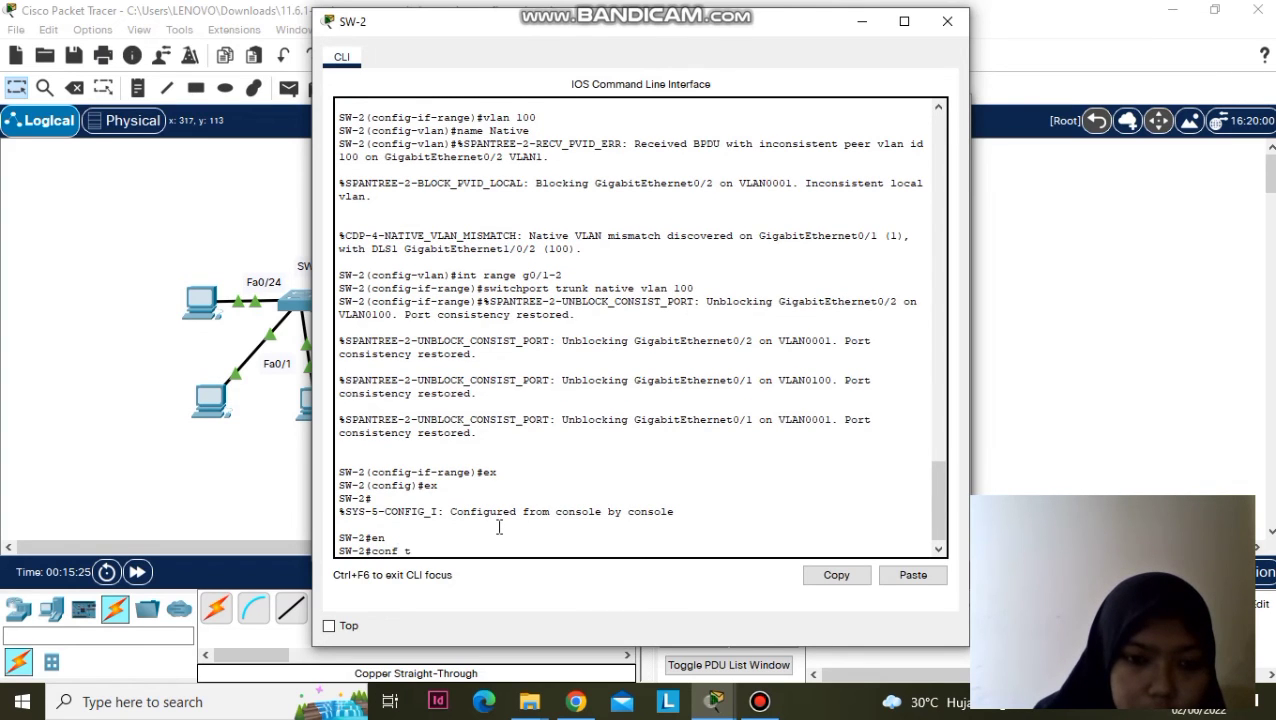
{"action": "key", "text": "Return"}
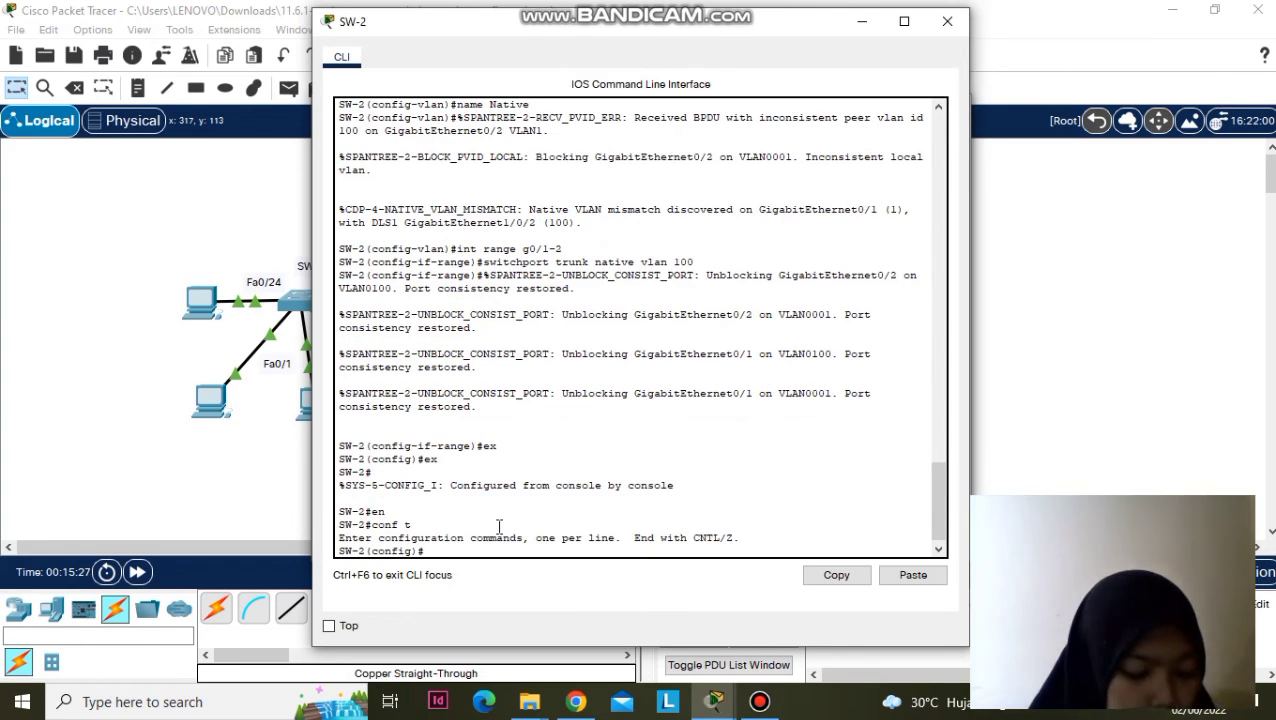
- Enable DHCP snooping on SW-2 with 'ip dhcp snooping vlan 10,20,99'
{"action": "type", "text": "ip dhcp"}
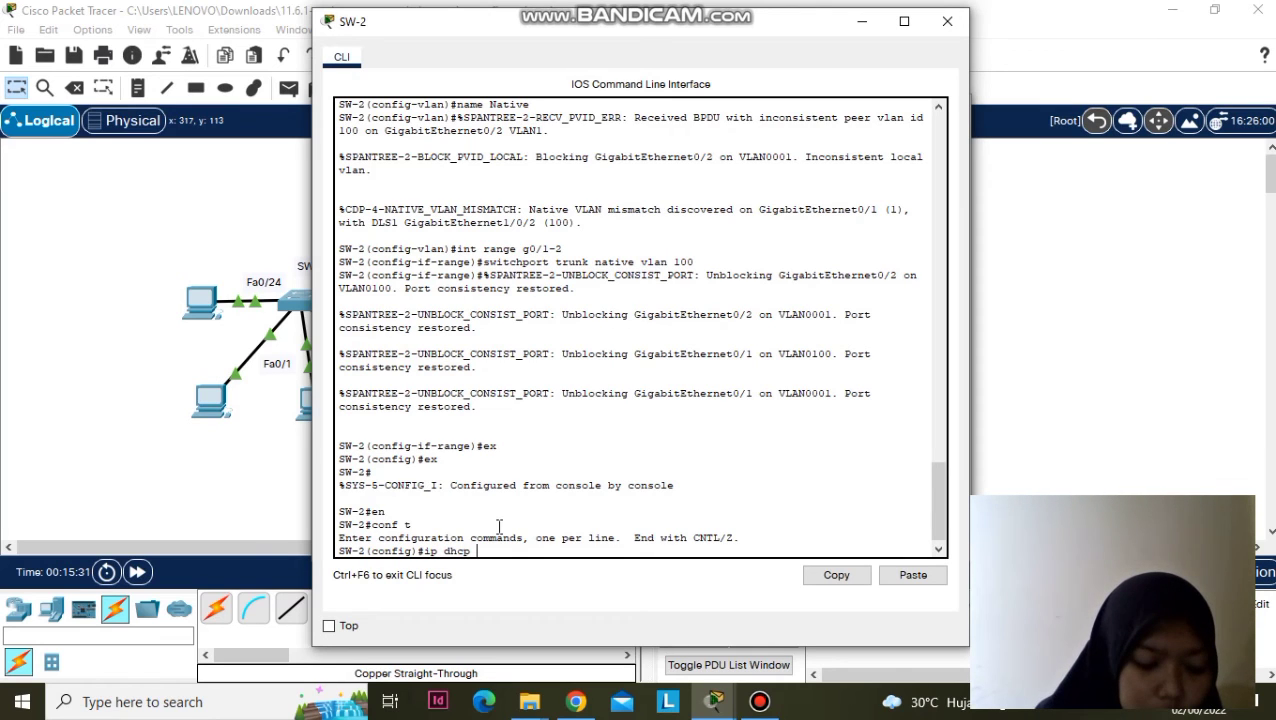
{"action": "type", "text": " snoopi"}
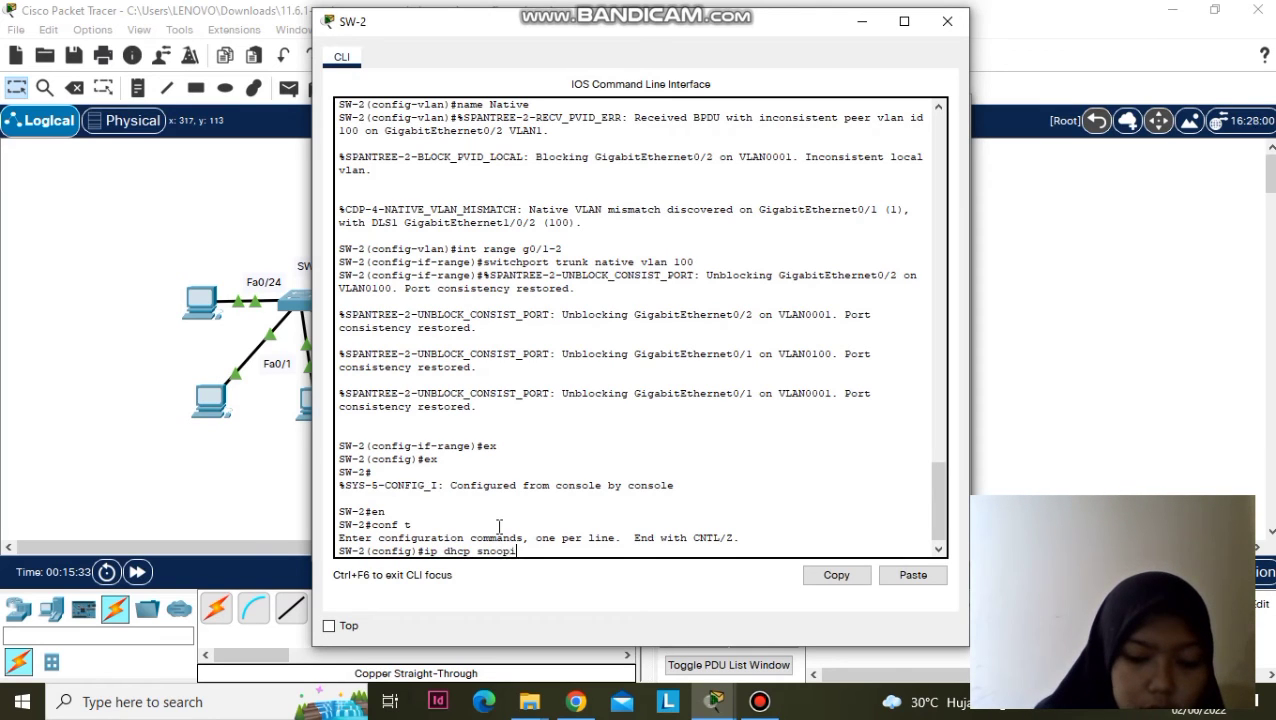
{"action": "type", "text": "ng vlan"}
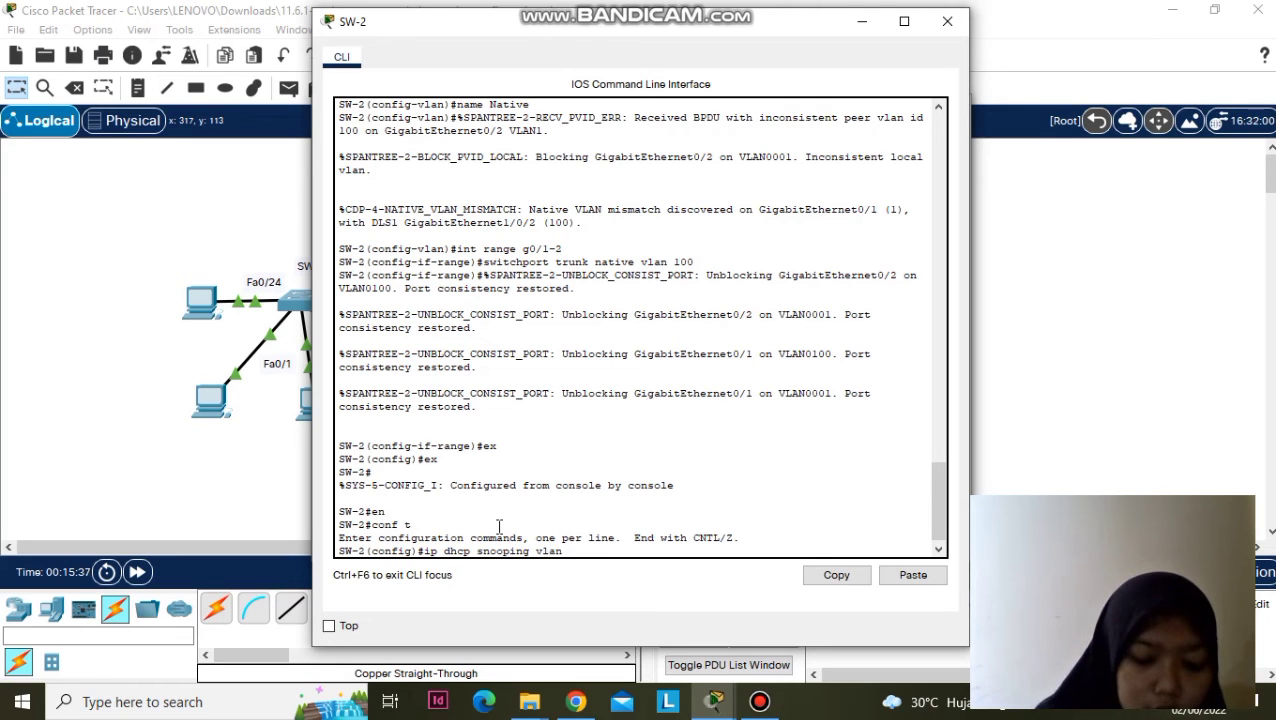
{"action": "type", "text": " 10,"}
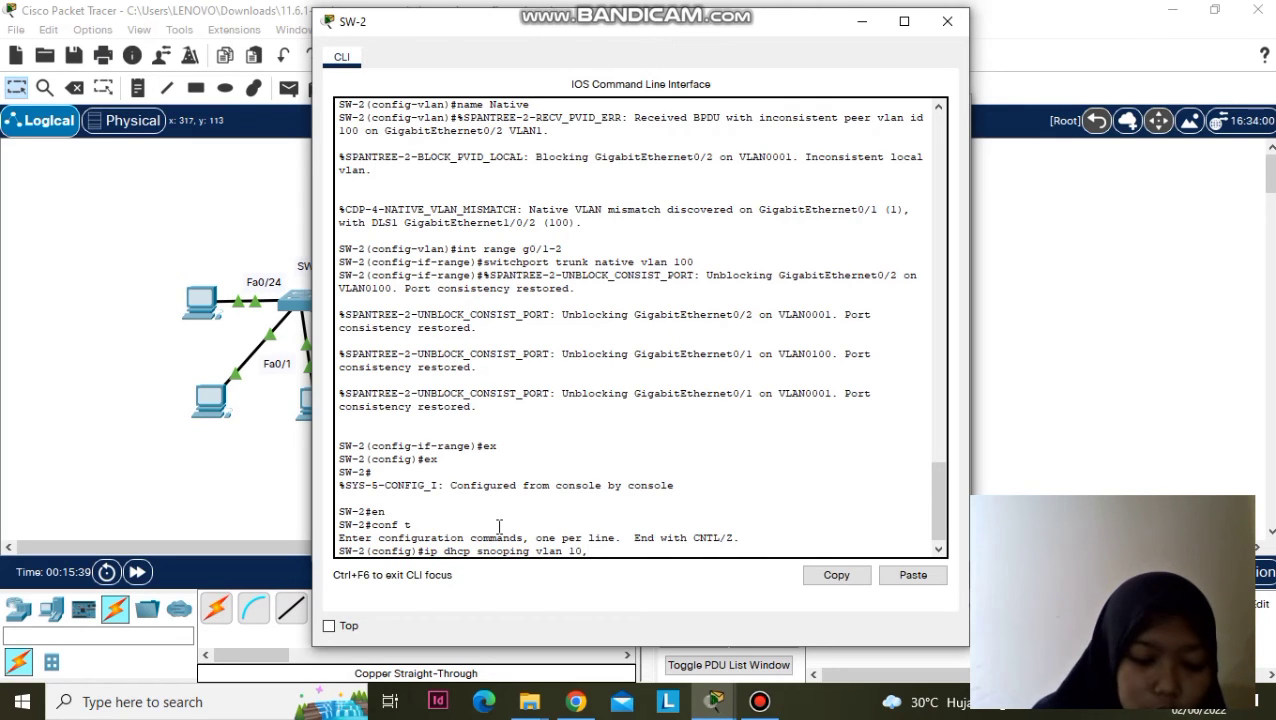
{"action": "type", "text": "20,"}
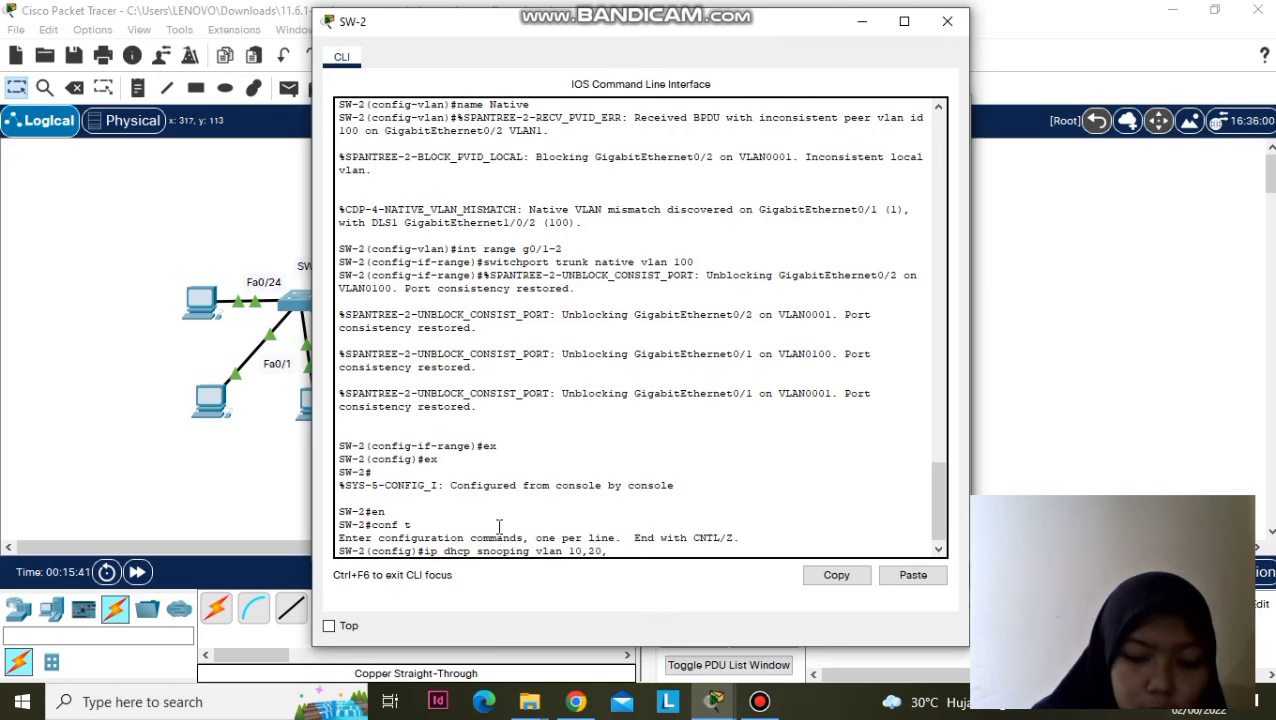
{"action": "type", "text": " 99"}
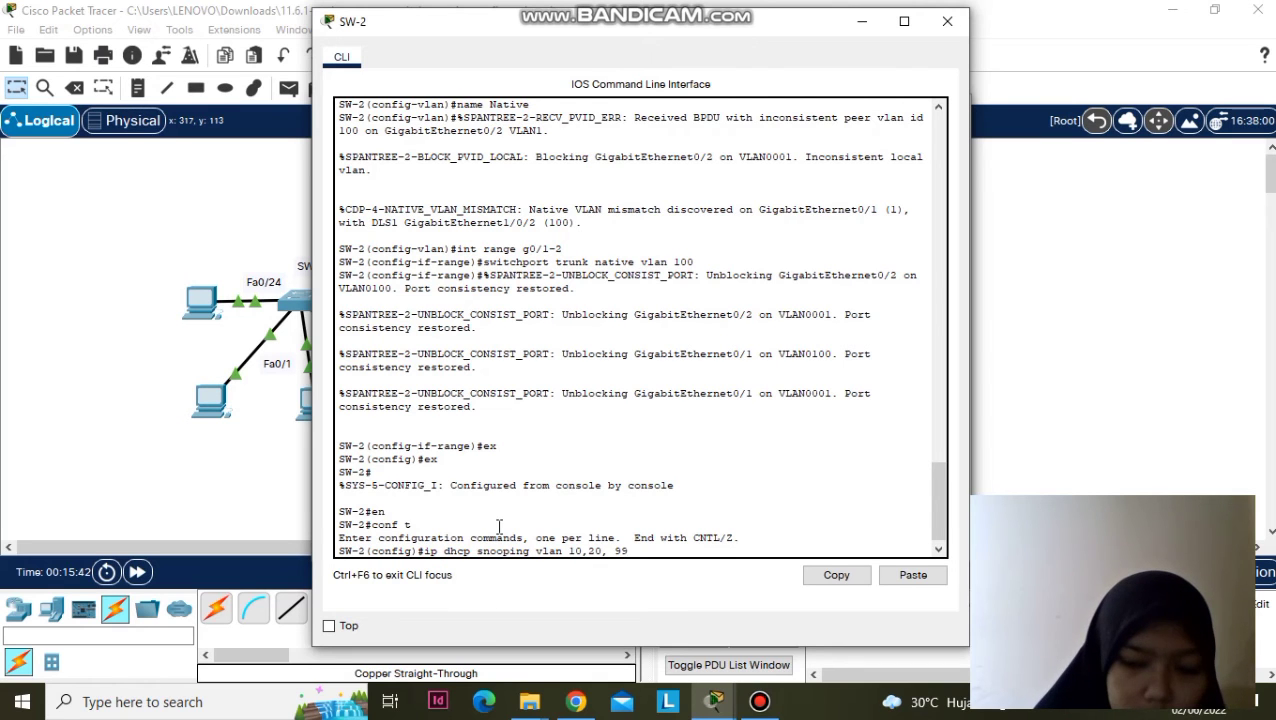
{"action": "key", "text": "Return"}
{"action": "scroll", "coordinate": [499, 528], "scroll_direction": "up", "scroll_amount": 1}
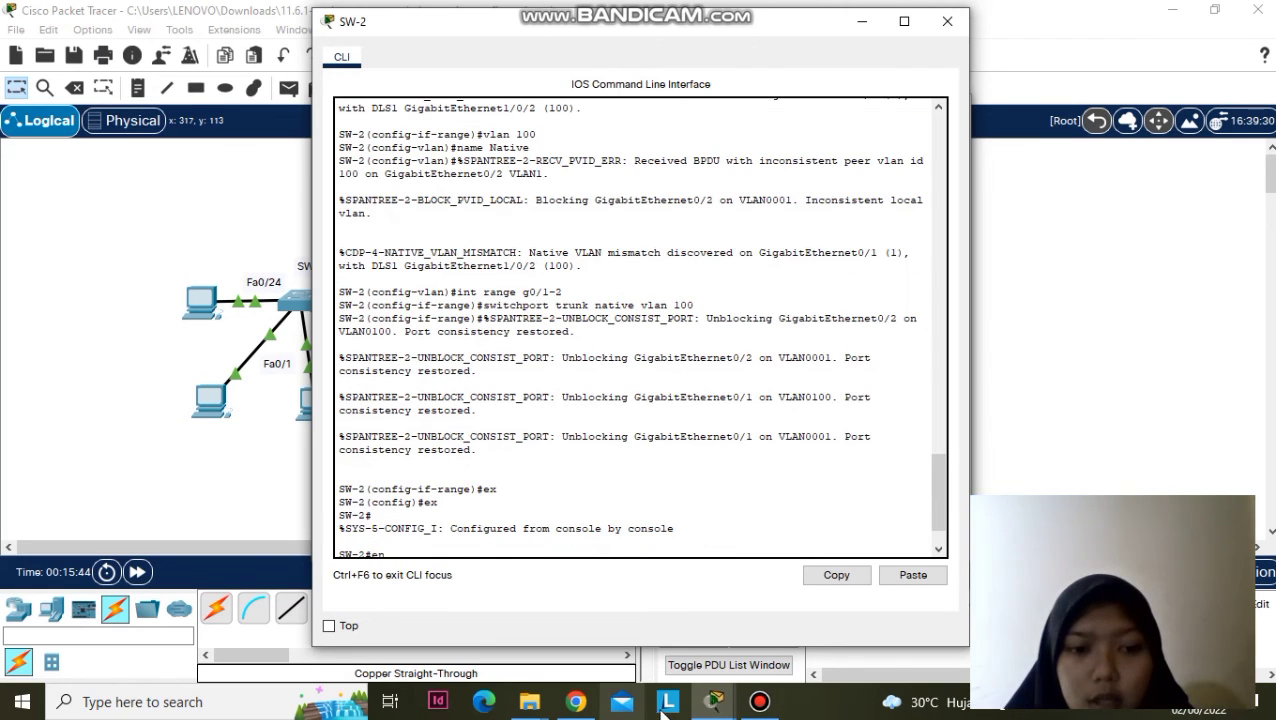
- Look over the activity instructions, SW-1's CLI, and SW-2's 'ip dhcp snooping vlan 10,20,99' line
{"action": "mouse_move", "coordinate": [695, 706]}
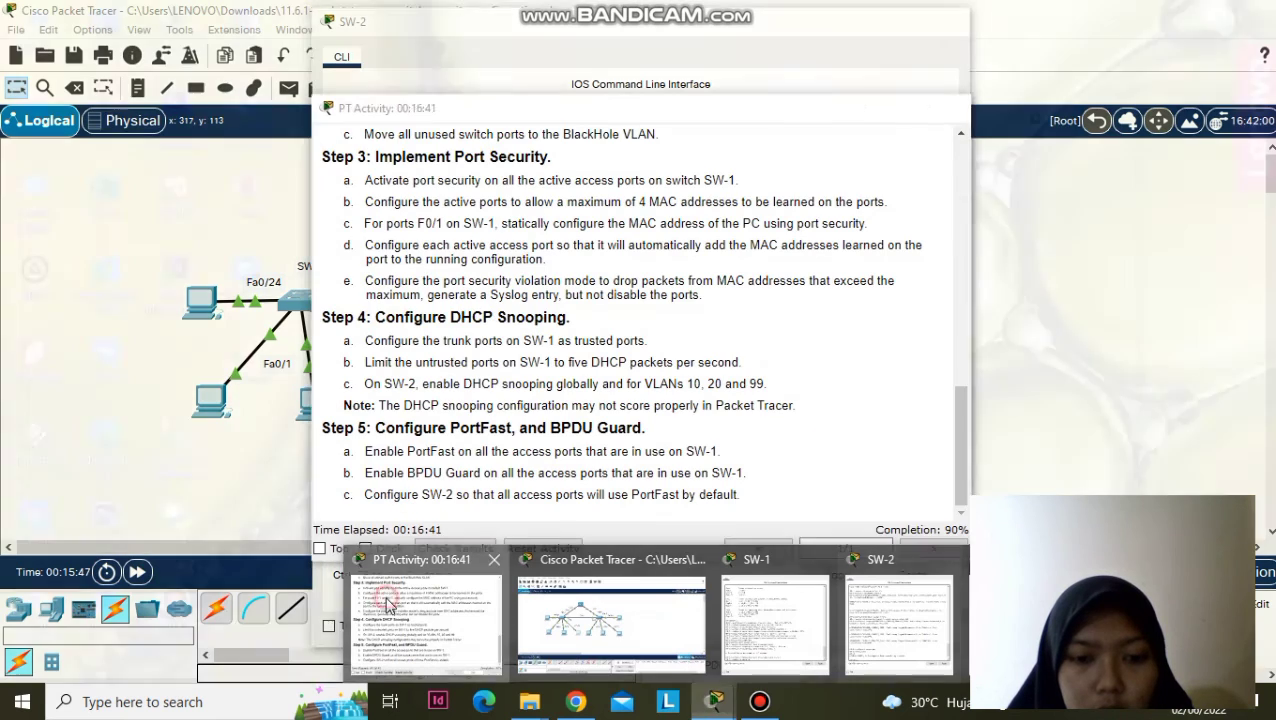
{"action": "left_click", "coordinate": [391, 602]}
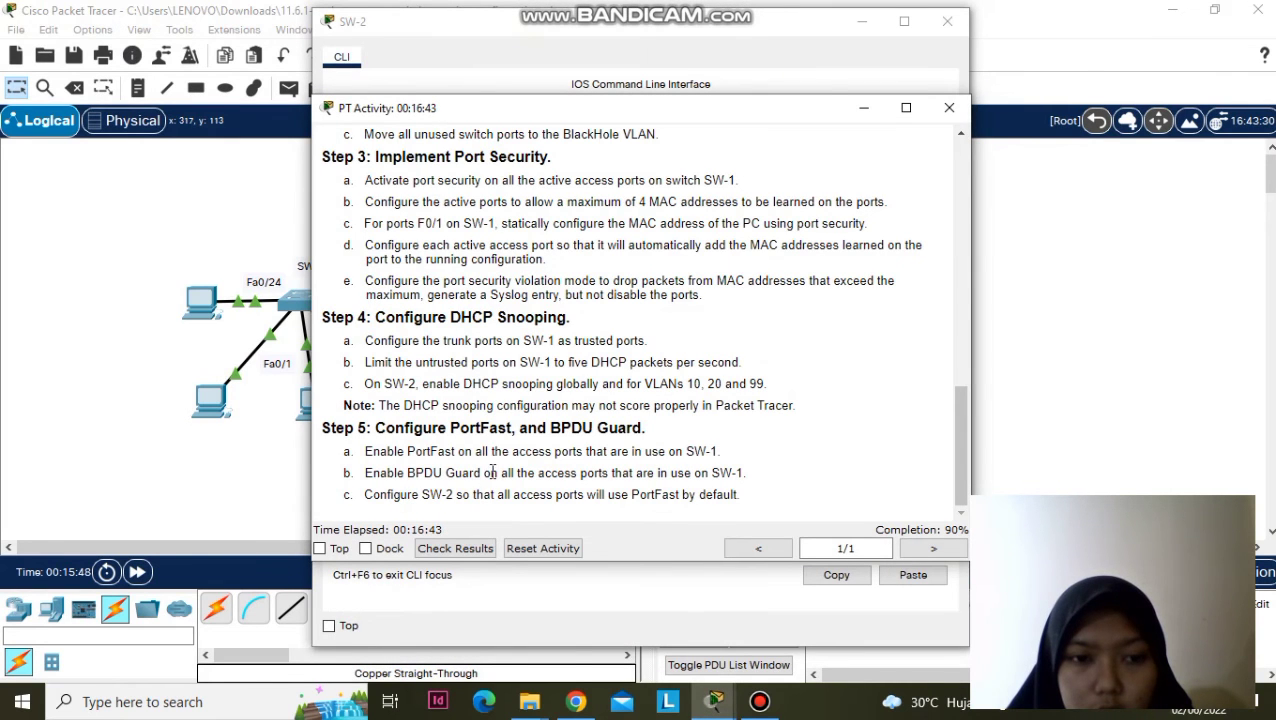
{"action": "mouse_move", "coordinate": [726, 700]}
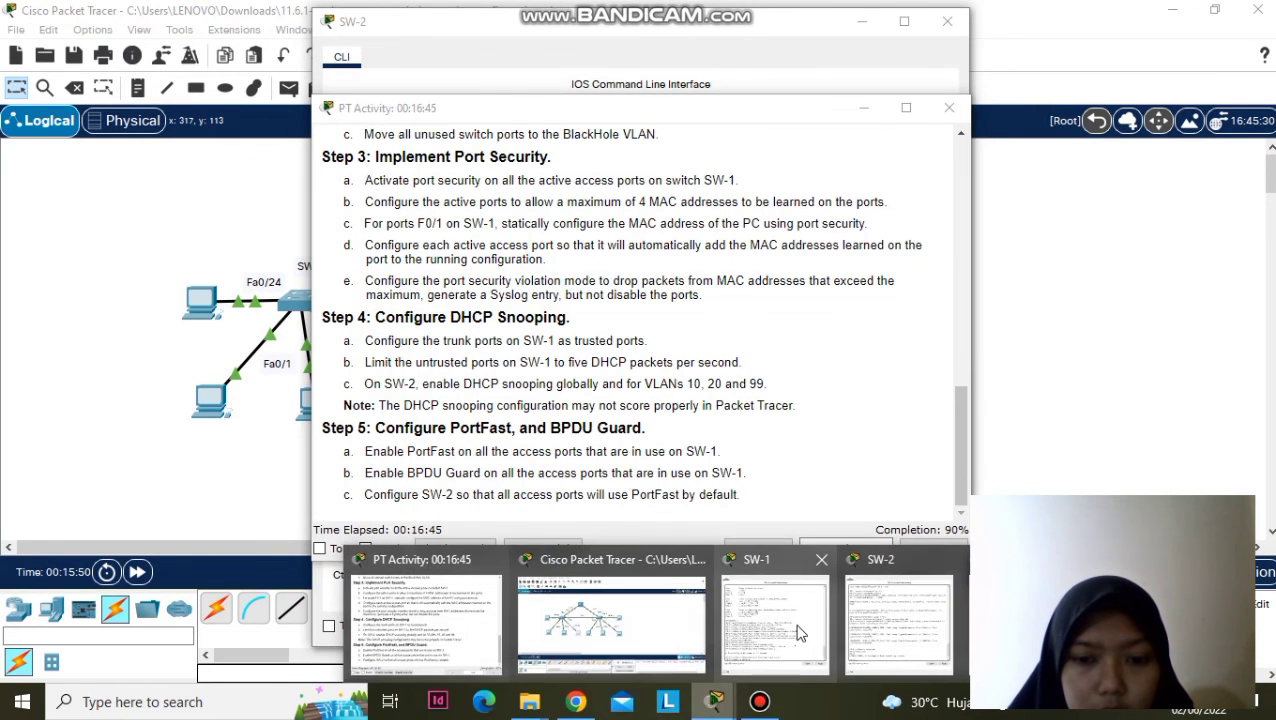
{"action": "left_click", "coordinate": [795, 628]}
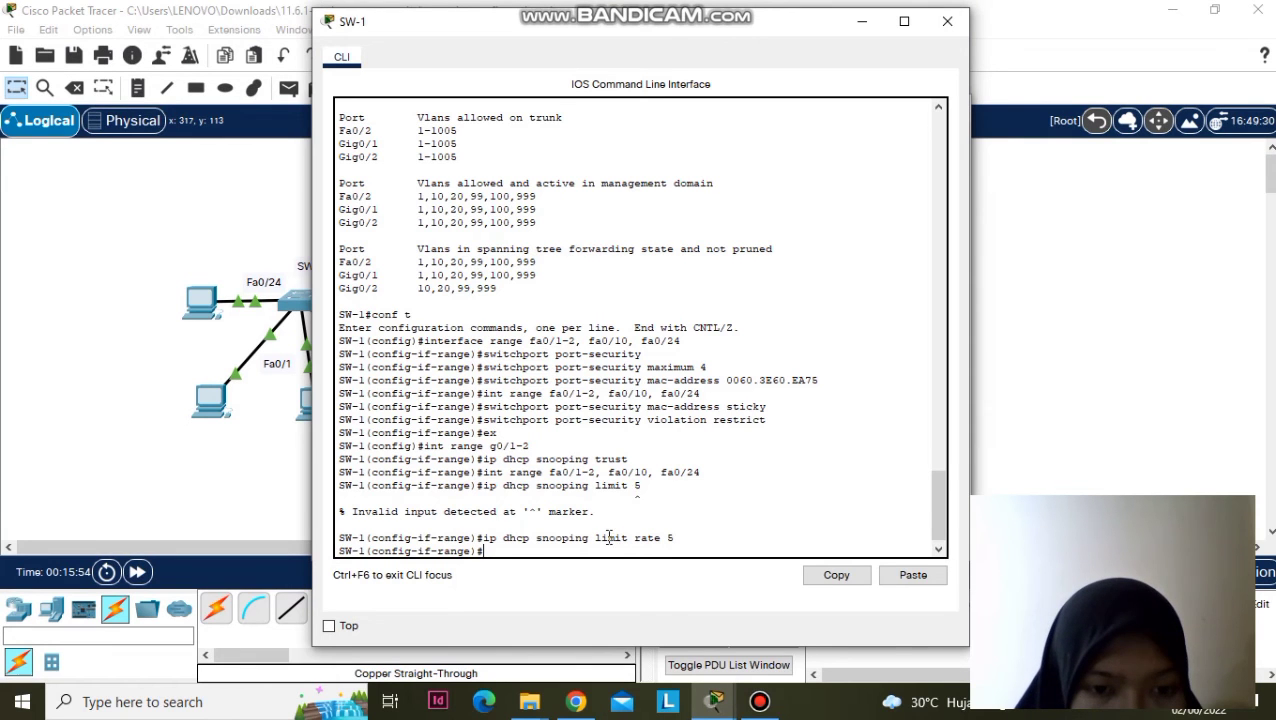
{"action": "scroll", "coordinate": [608, 535], "scroll_direction": "down", "scroll_amount": 2}
{"action": "mouse_move", "coordinate": [714, 701]}
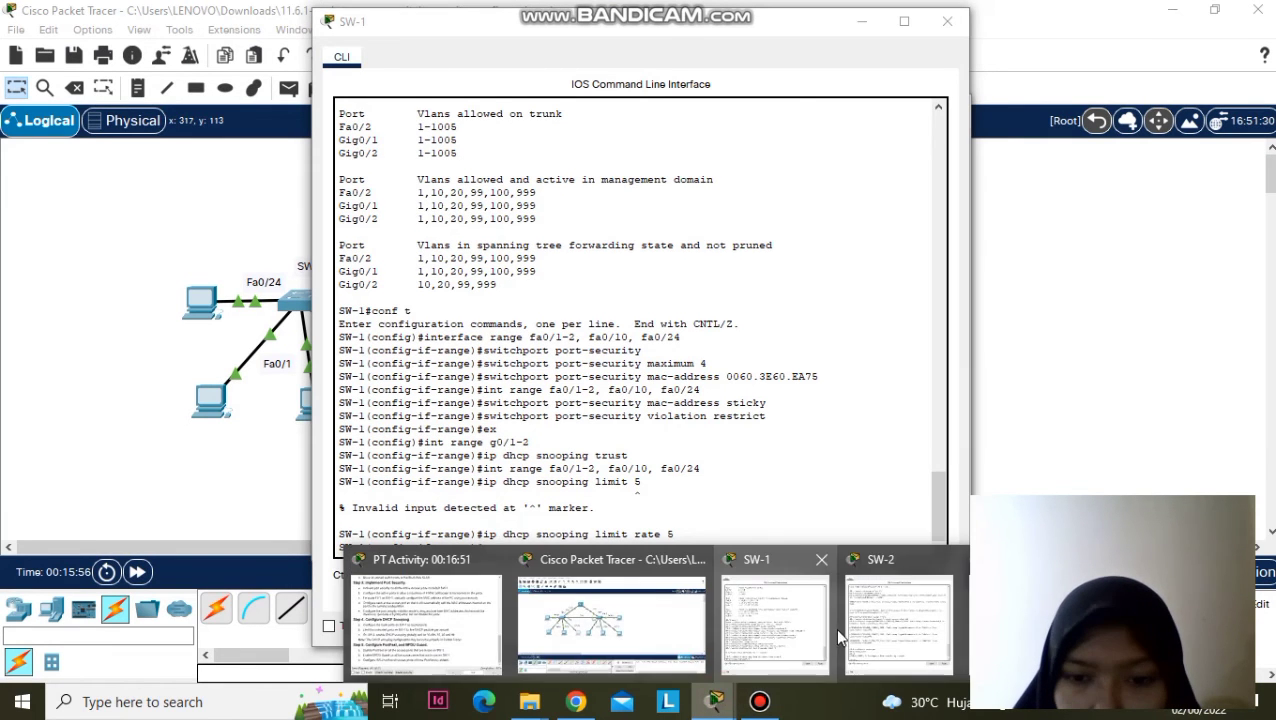
{"action": "left_click", "coordinate": [918, 624]}
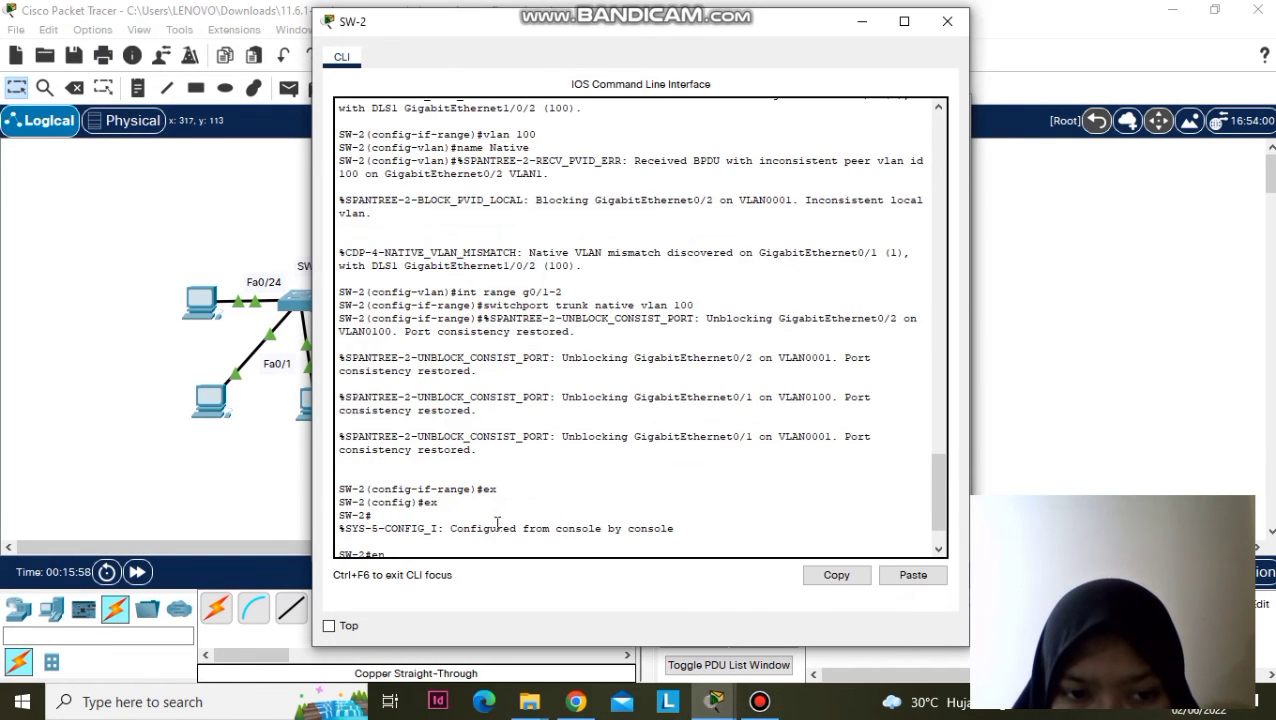
{"action": "scroll", "coordinate": [485, 515], "scroll_direction": "down", "scroll_amount": 2}
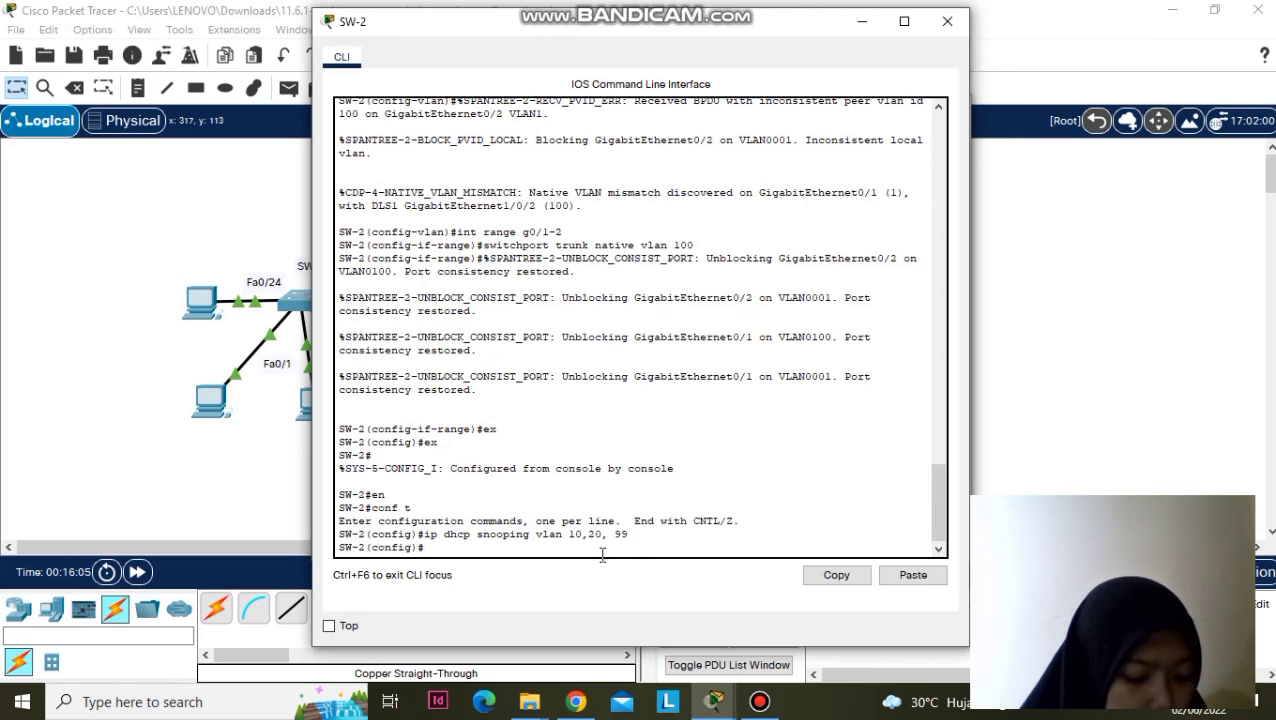
{"action": "left_click", "coordinate": [719, 694]}
- On SW-1, select the in-use access ports Fa0/1-2, Fa0/10 and Fa0/24
{"action": "left_click", "coordinate": [789, 630]}
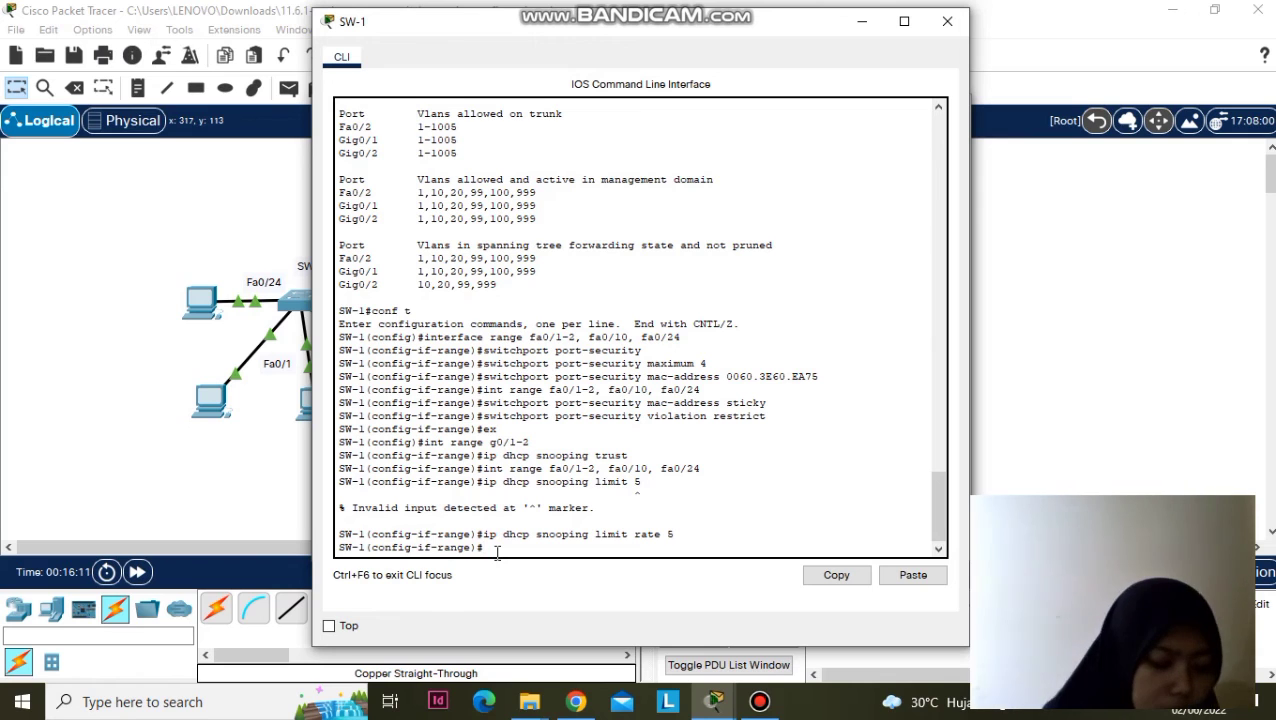
{"action": "type", "text": "ex"}
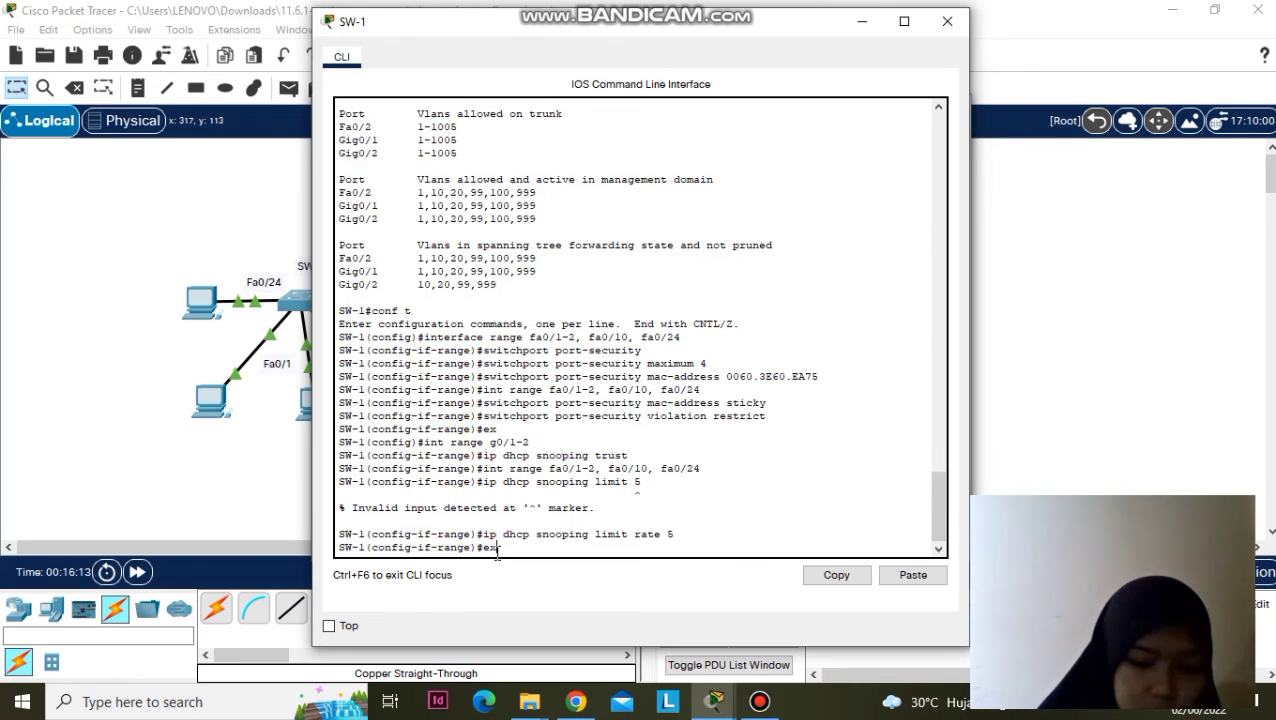
{"action": "key", "text": "Return"}
{"action": "type", "text": "int range "}
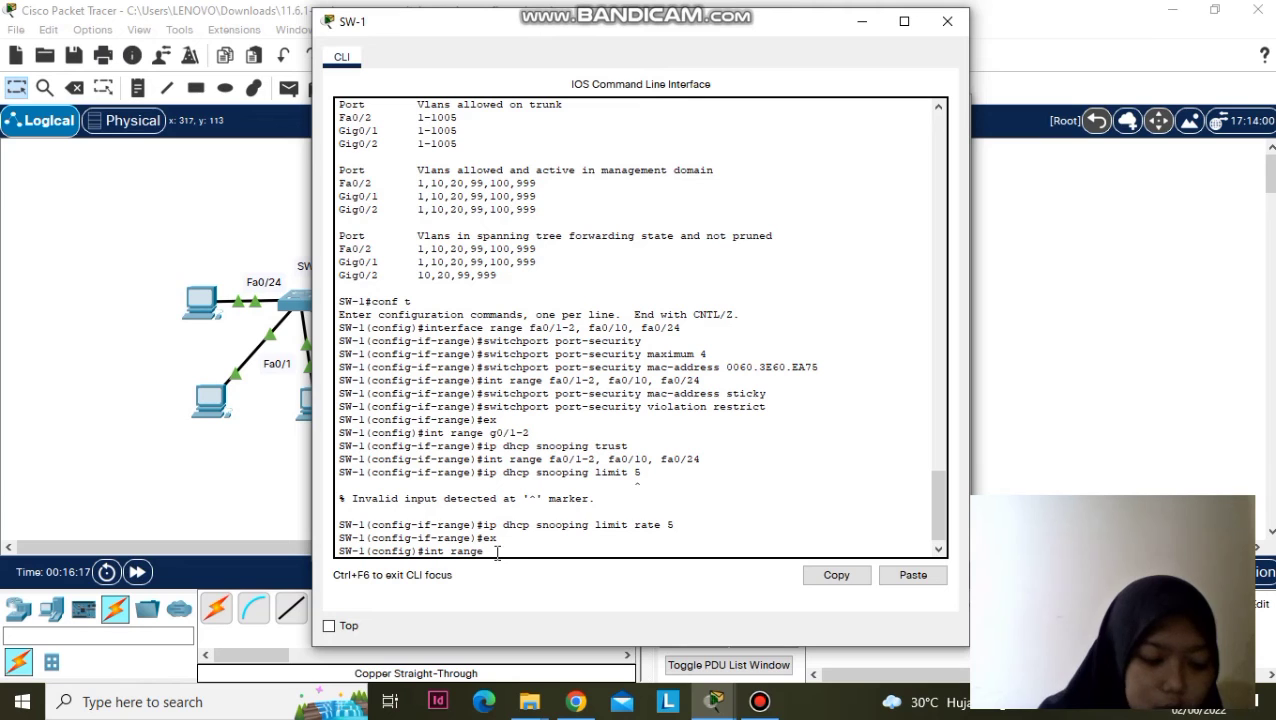
{"action": "type", "text": "fa0/"}
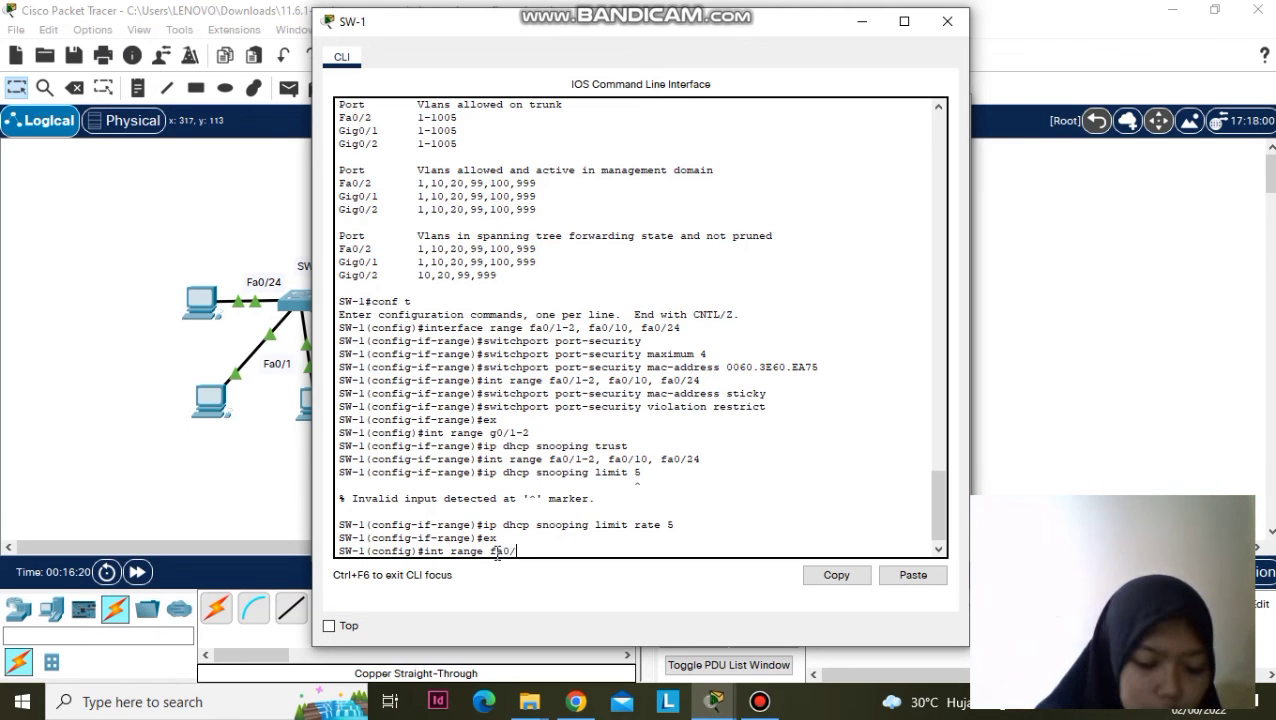
{"action": "type", "text": "1-2, "}
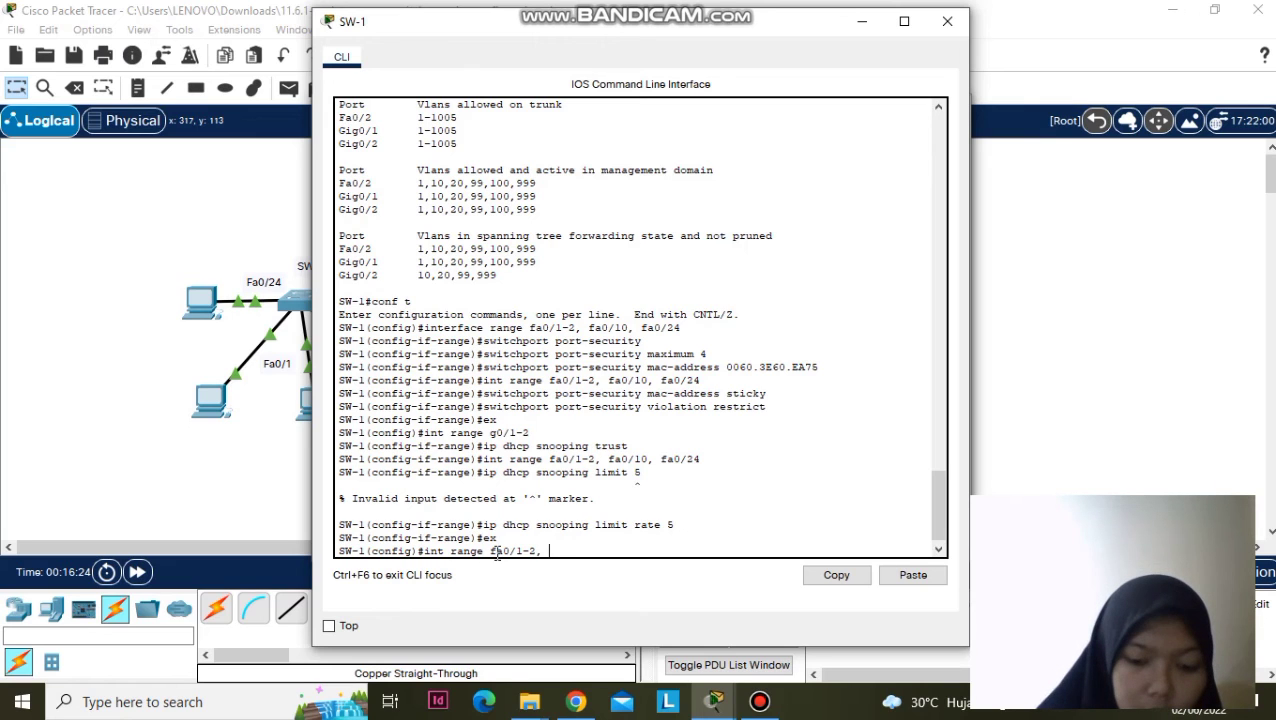
{"action": "type", "text": "fa0"}
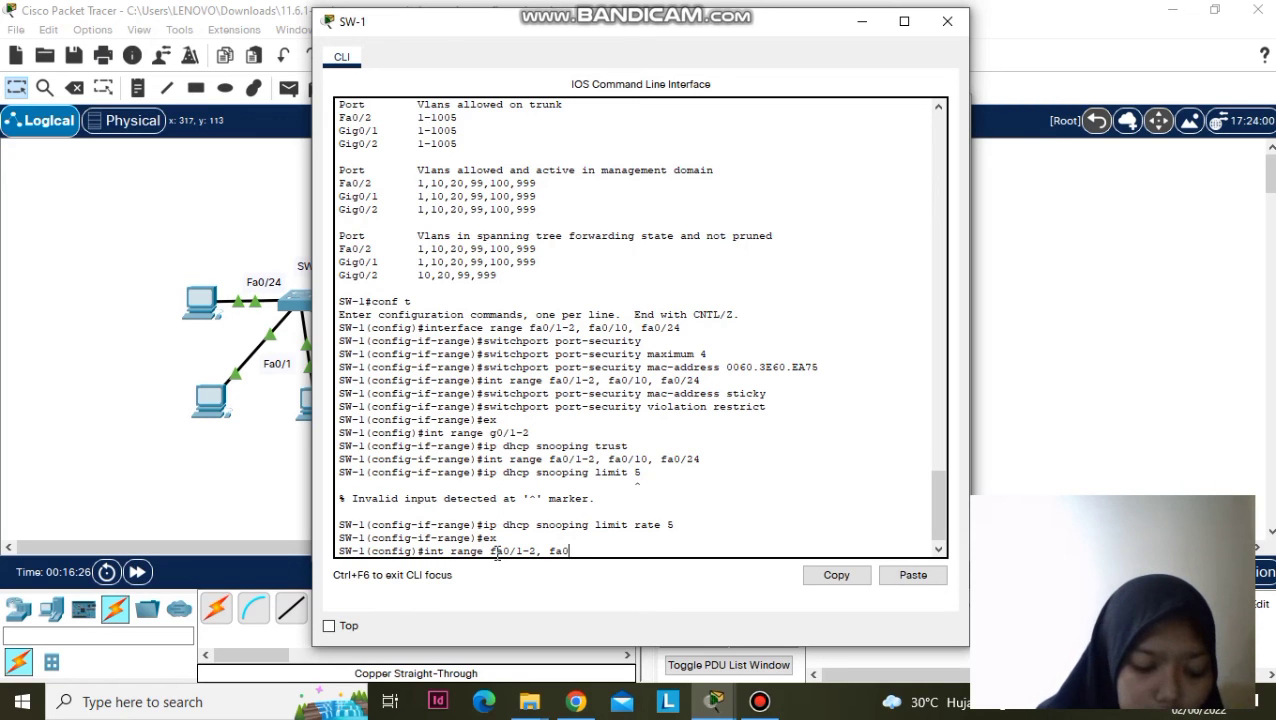
{"action": "type", "text": "/10, fa0/24"}
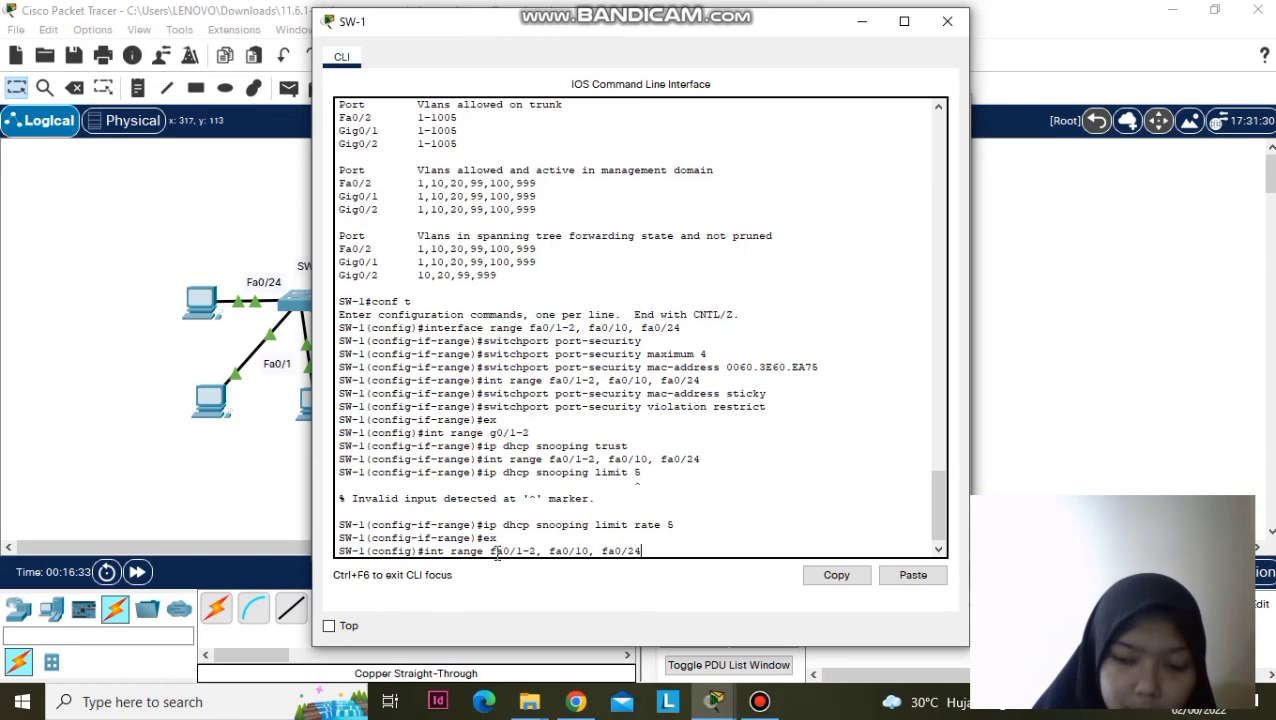
{"action": "key", "text": "Return"}
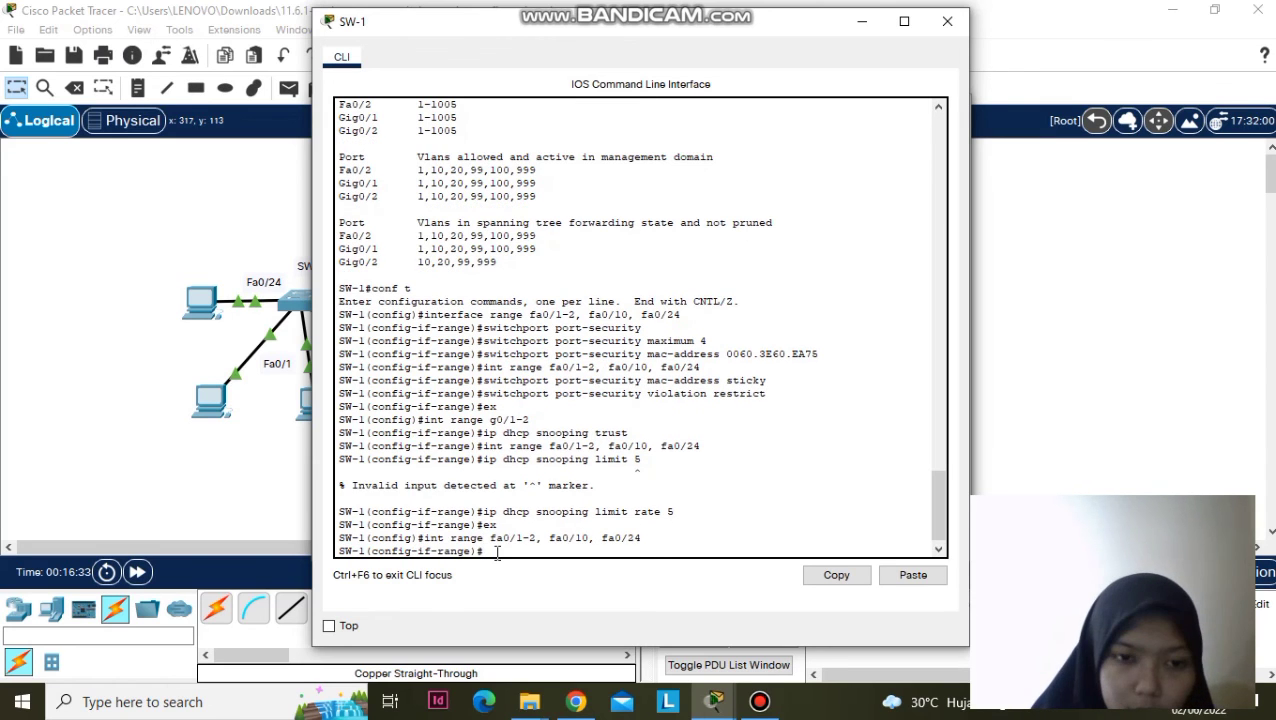
- Enable 'spanning-tree portfast' on the selected SW-1 access ports
{"action": "type", "text": "snapp"}
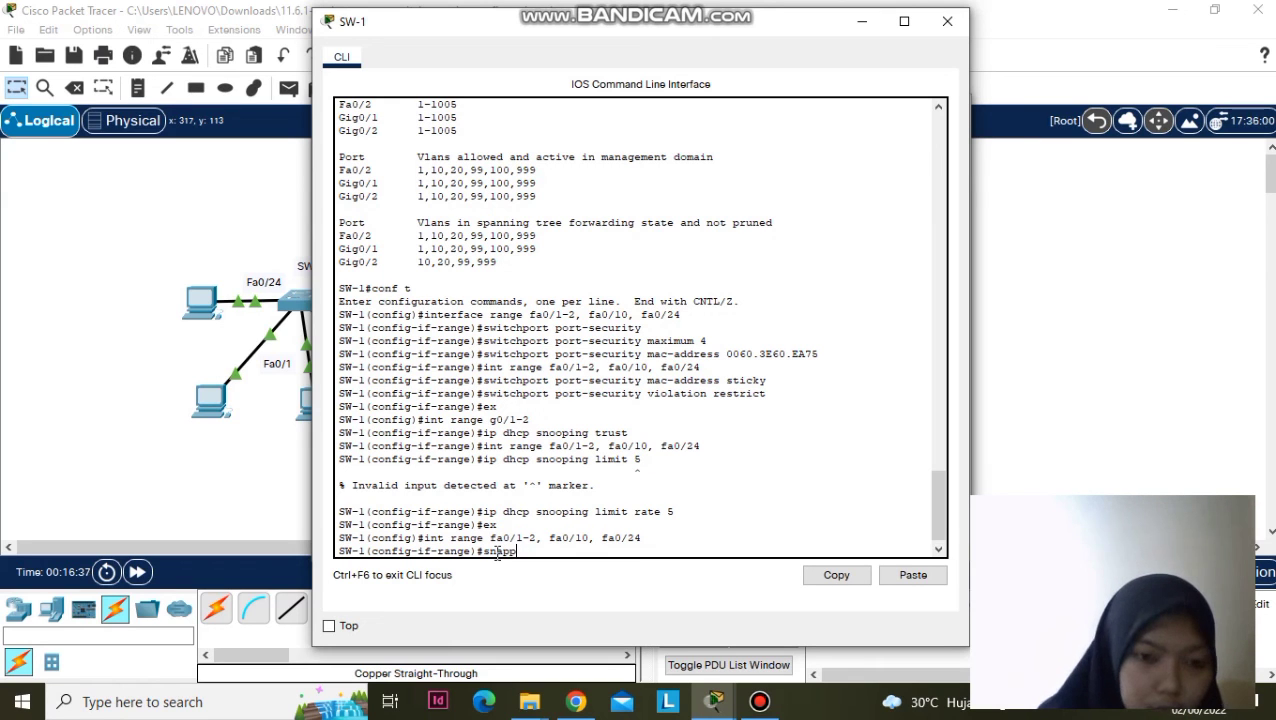
{"action": "key", "text": "BackSpace"}
{"action": "key", "text": "BackSpace"}
{"action": "key", "text": "BackSpace"}
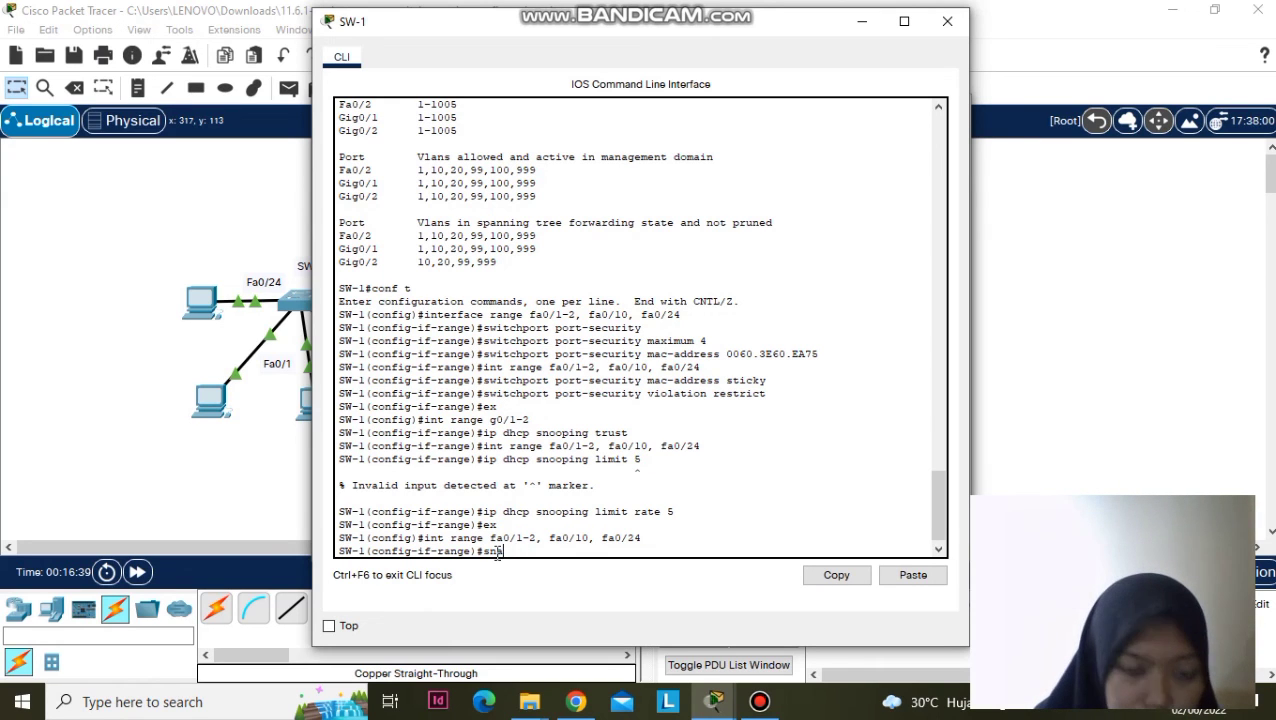
{"action": "key", "text": "BackSpace"}
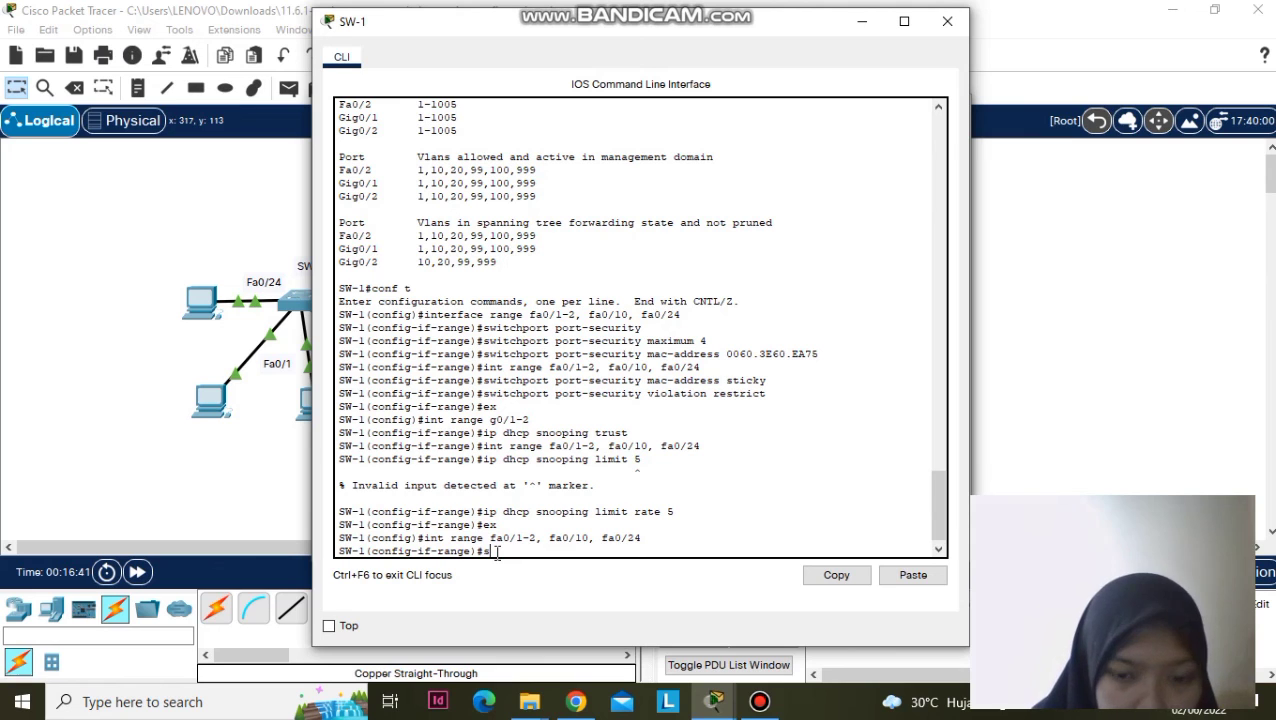
{"action": "type", "text": "pannin"}
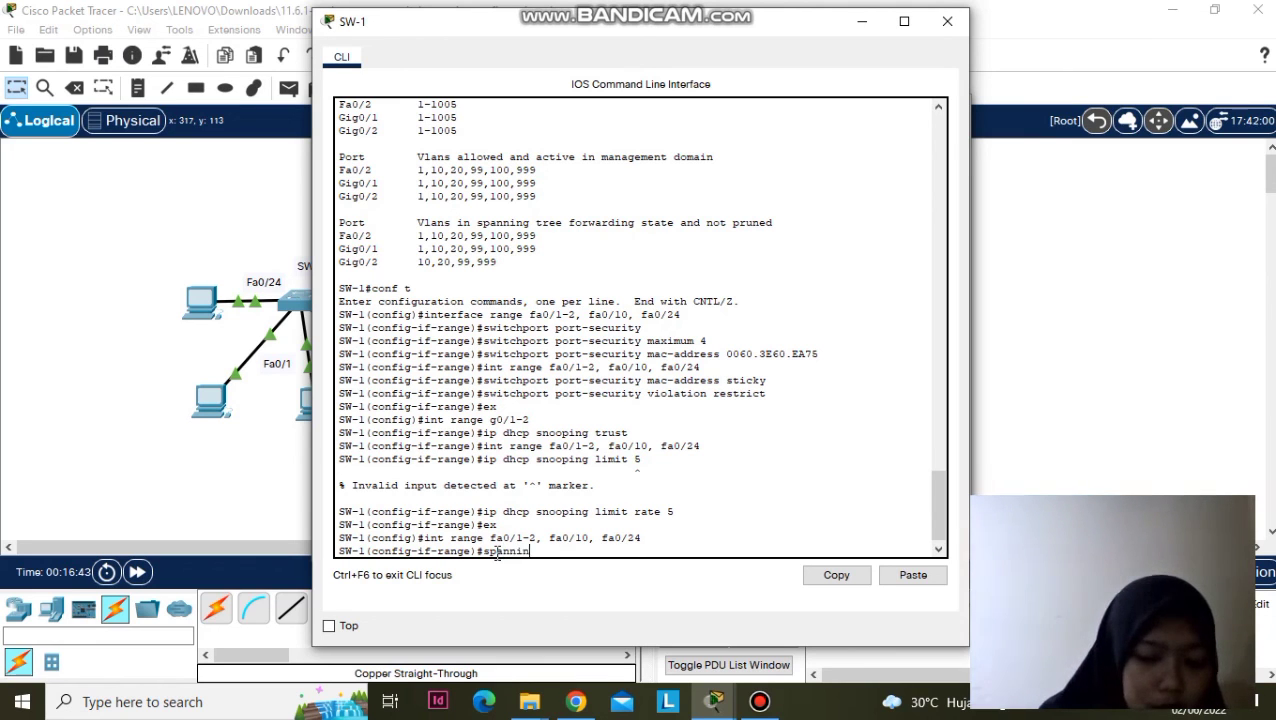
{"action": "type", "text": "g-tree port"}
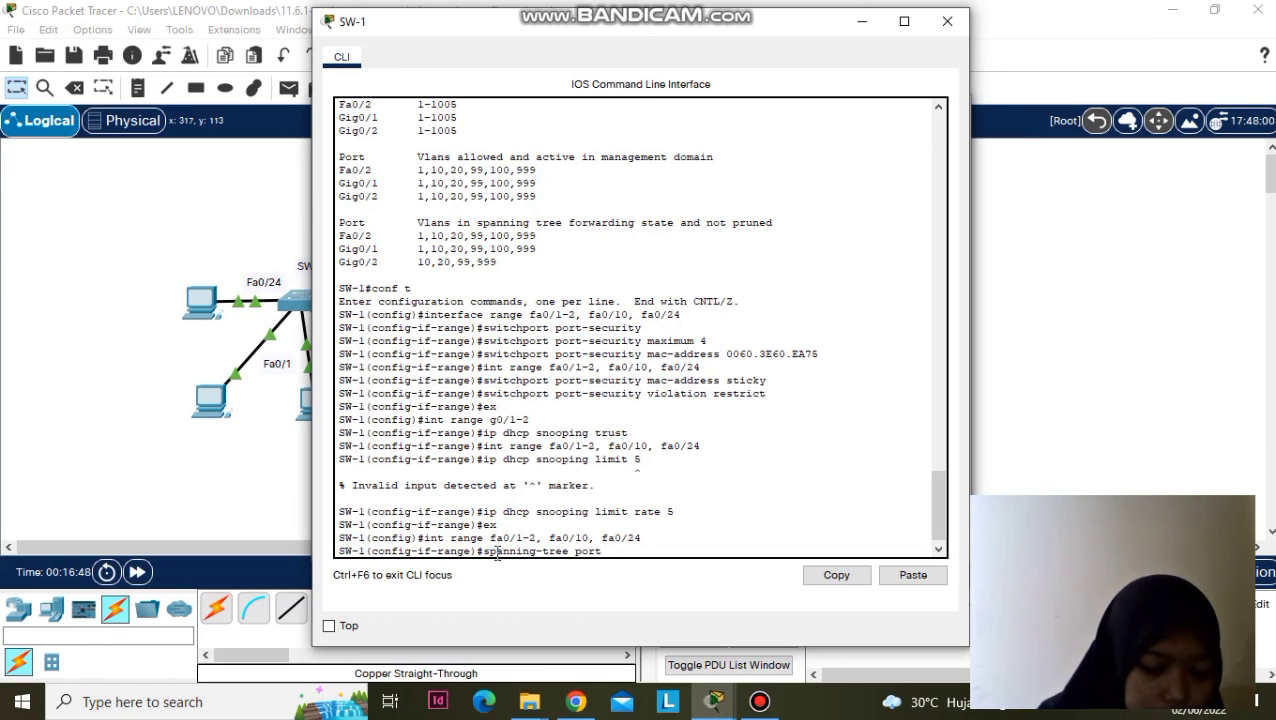
{"action": "type", "text": "fast"}
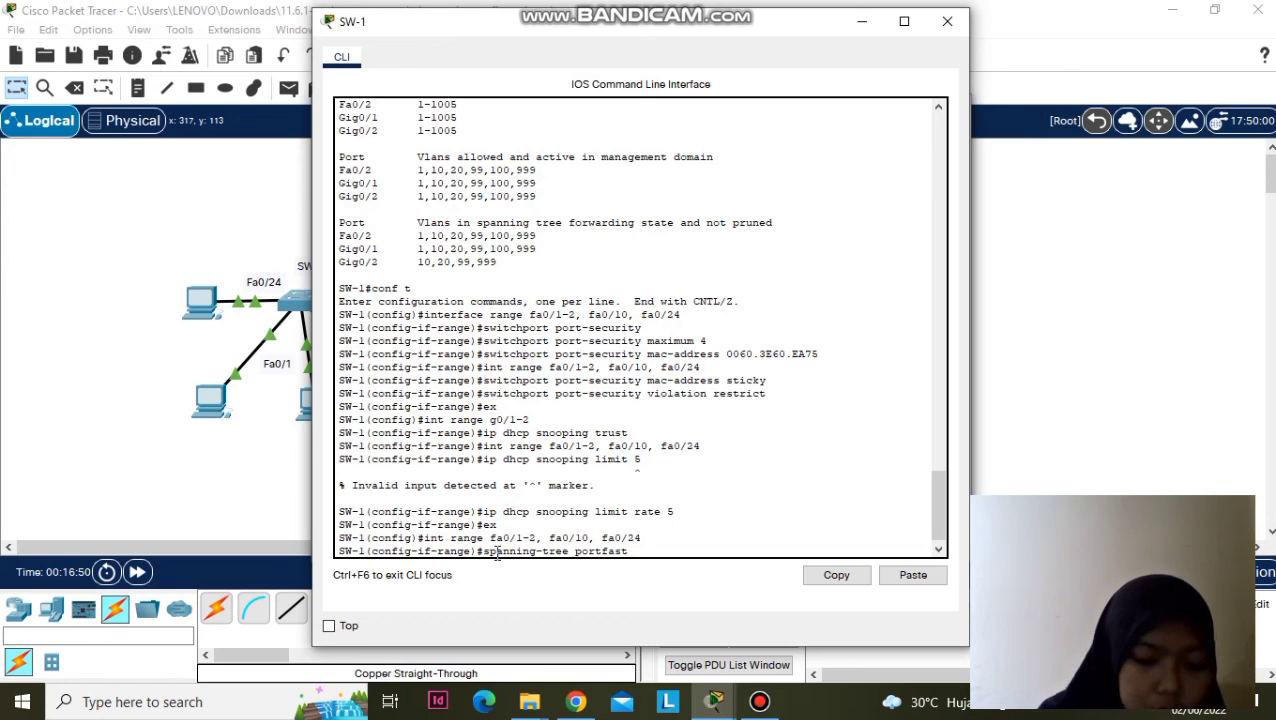
{"action": "key", "text": "Return"}
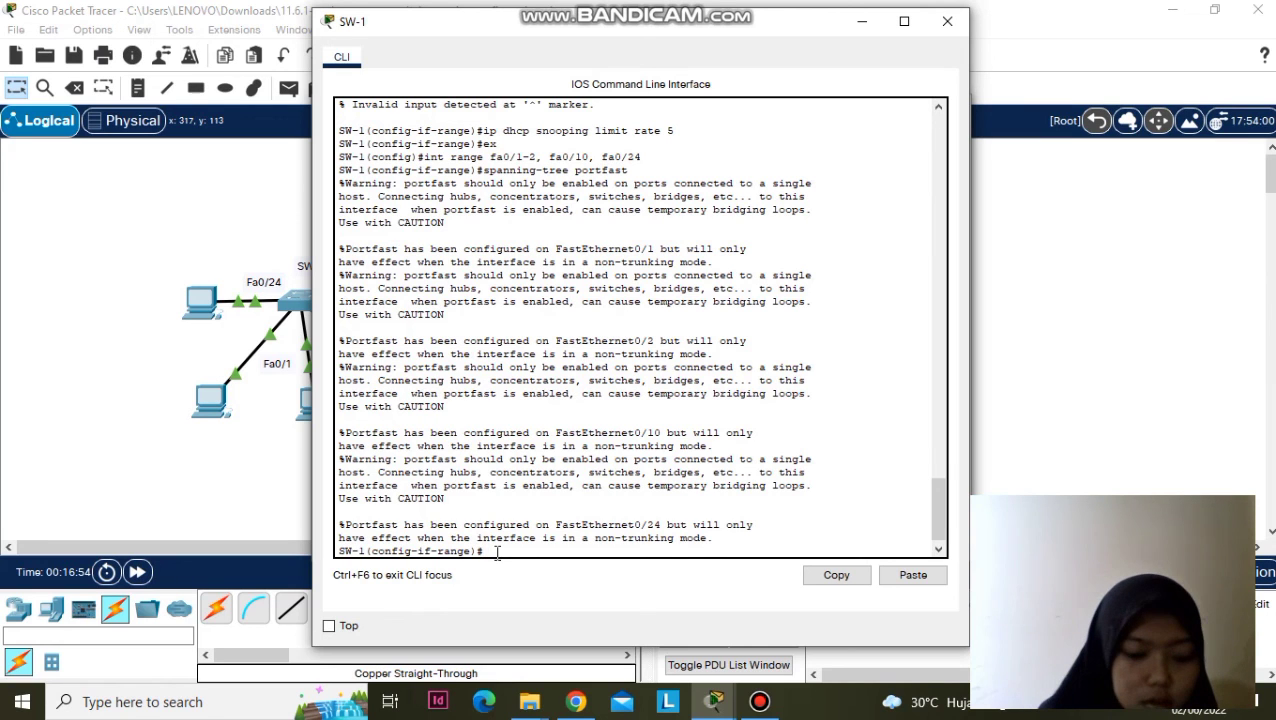
{"action": "type", "text": "sp"}
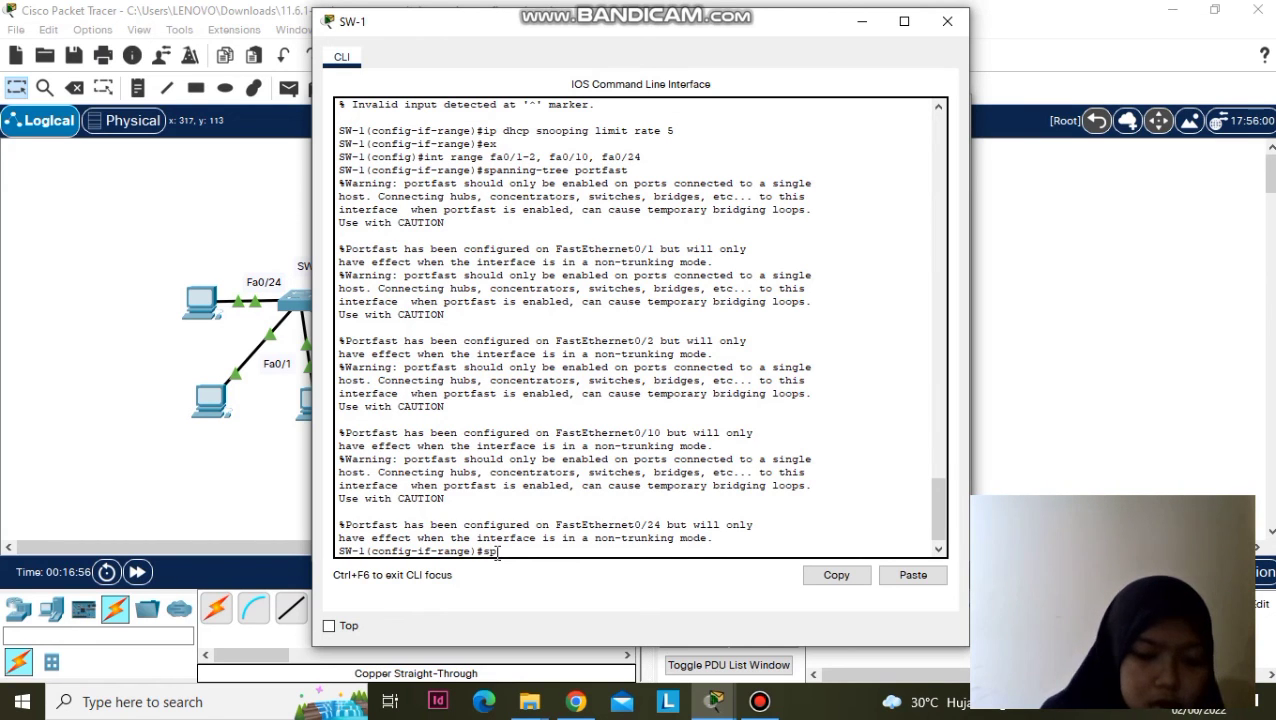
{"action": "type", "text": "anning"}
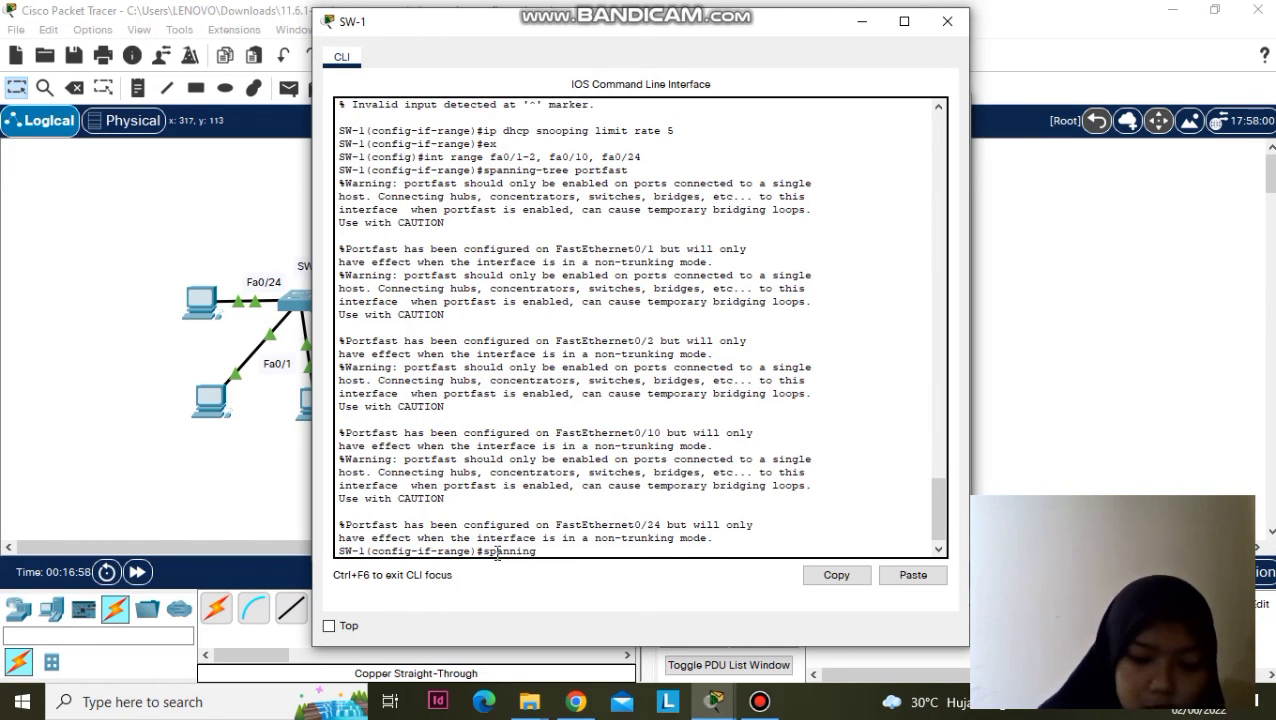
{"action": "type", "text": "-tree "}
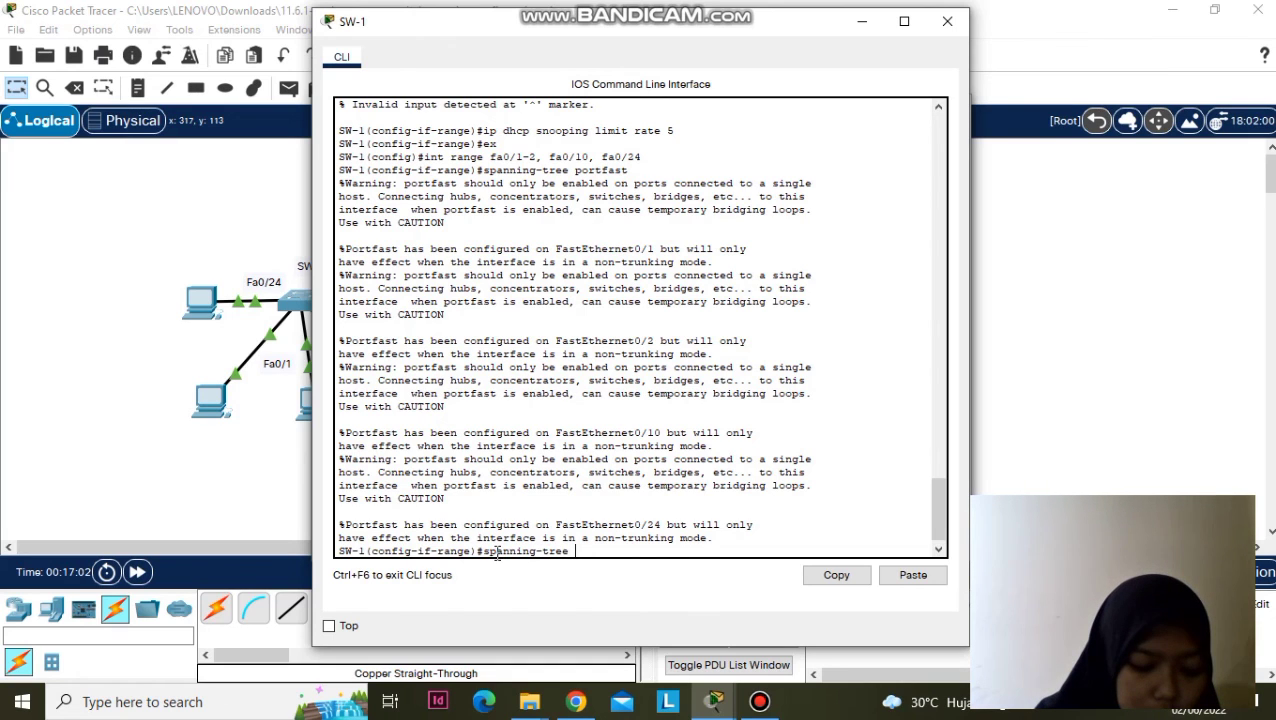
{"action": "type", "text": "bp"}
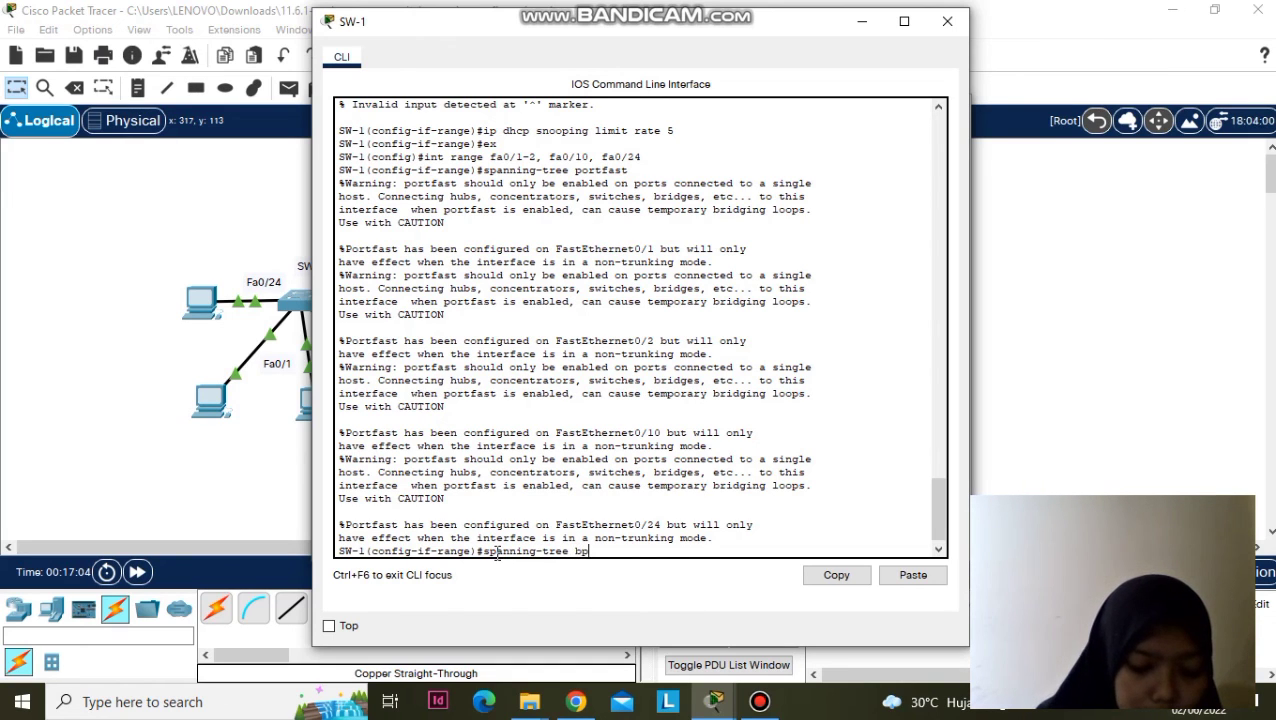
{"action": "type", "text": "d"}
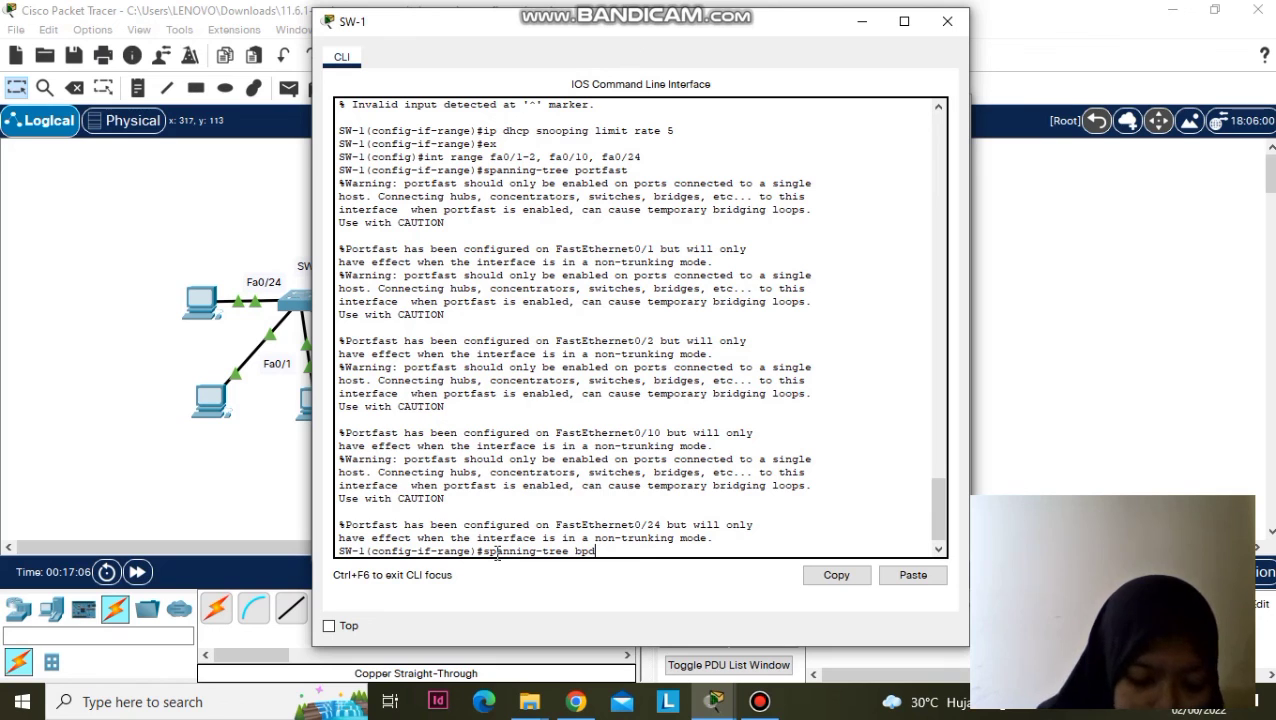
{"action": "type", "text": "u"}
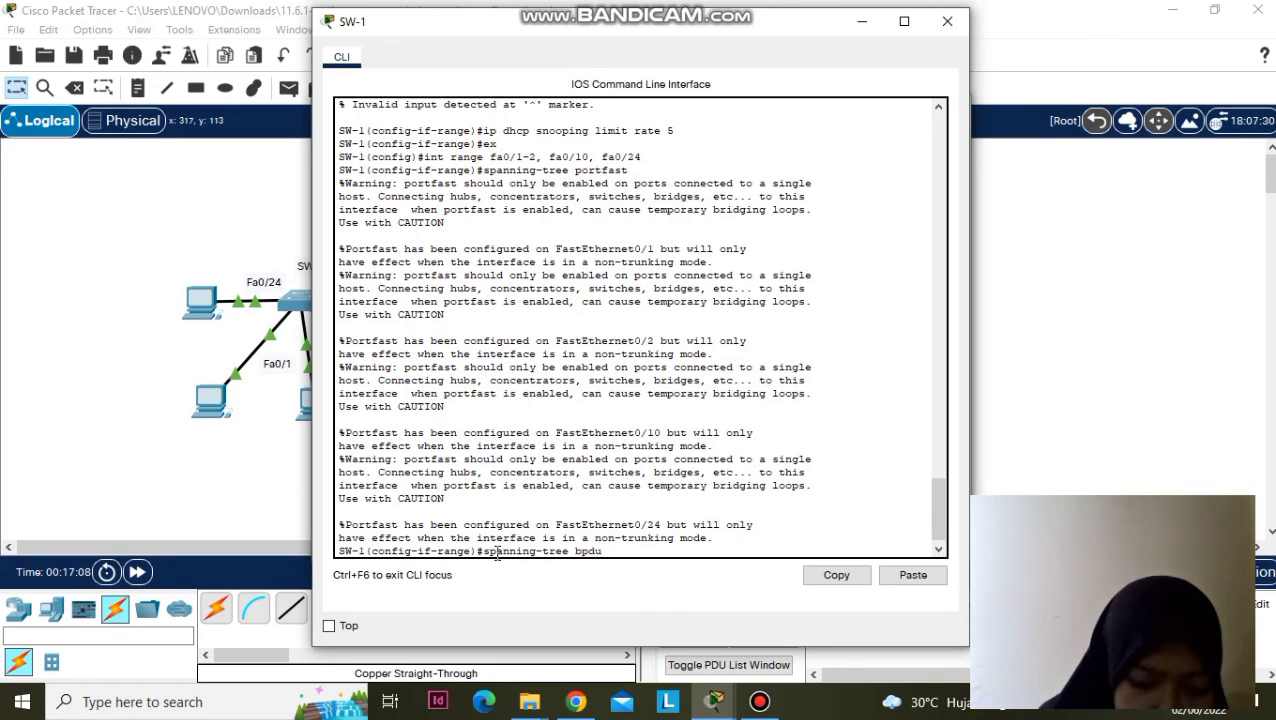
{"action": "type", "text": "guard"}
- Enable BPDU Guard with 'spanning-tree bpduguard enable' on SW-1's Fa0/1-2, Fa0/10 and Fa0/24
{"action": "key", "text": "Return"}
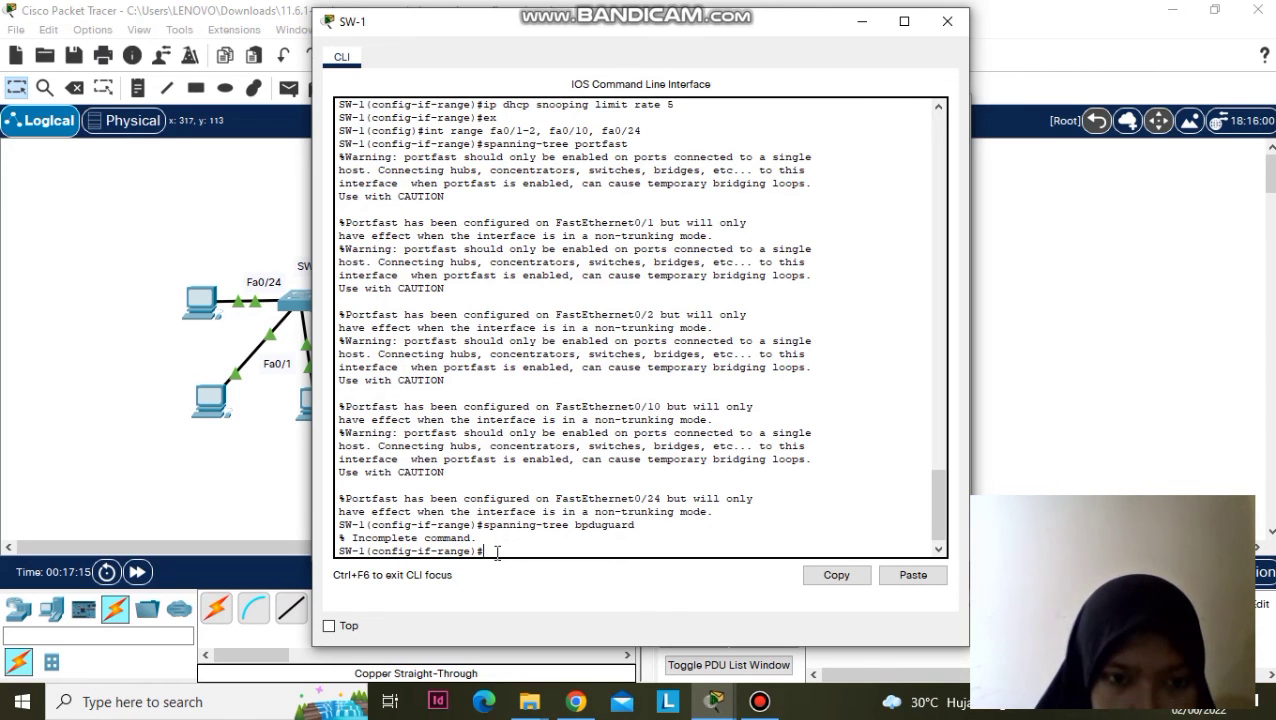
{"action": "type", "text": "spanning-tree"}
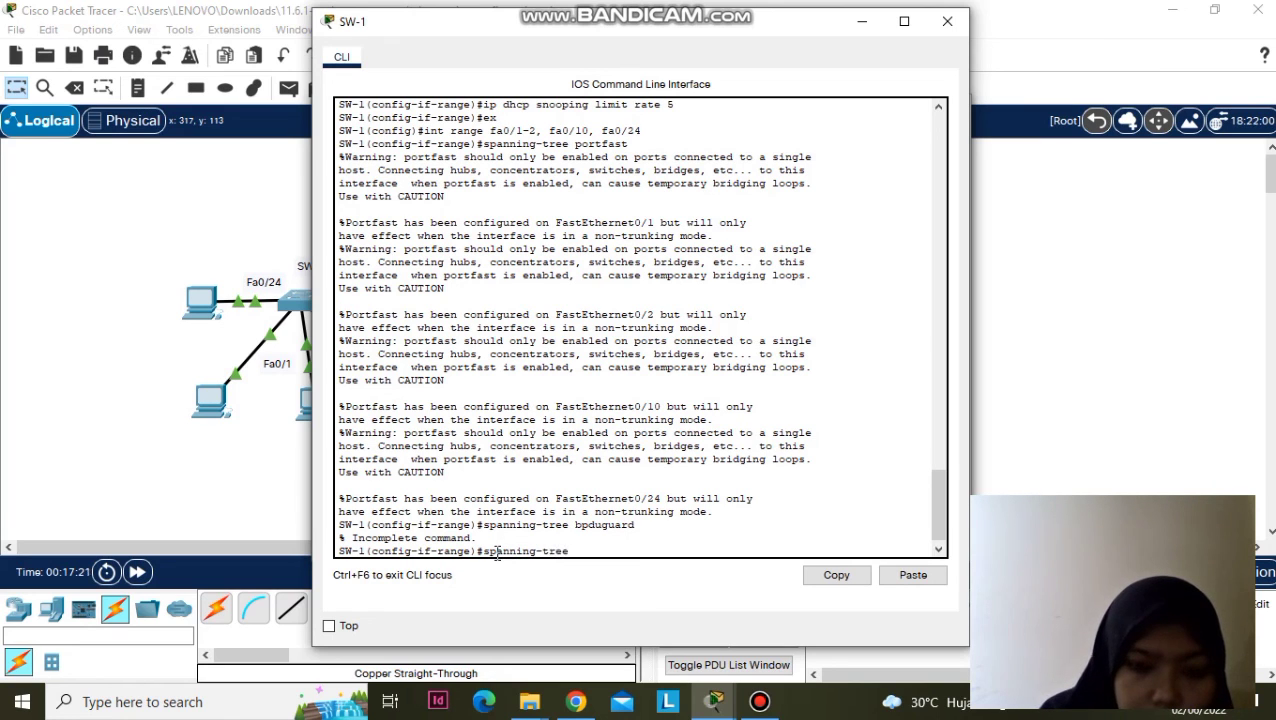
{"action": "type", "text": " bpdv"}
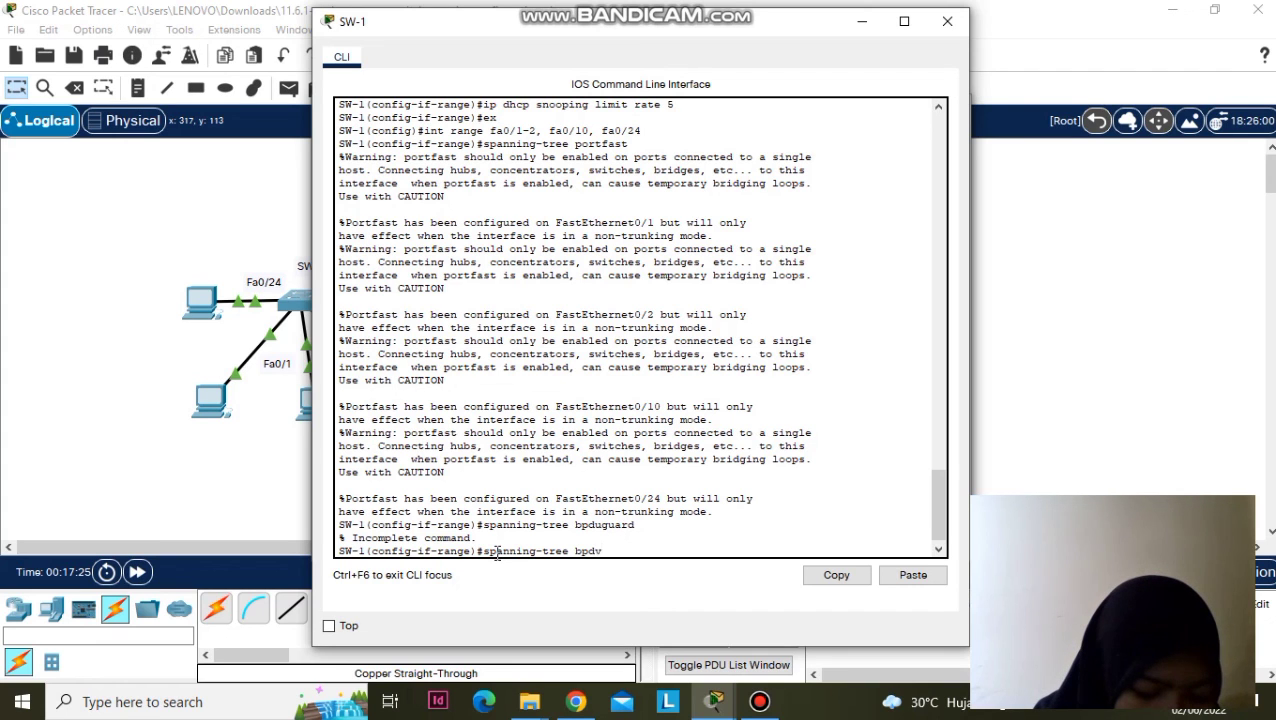
{"action": "type", "text": "guard"}
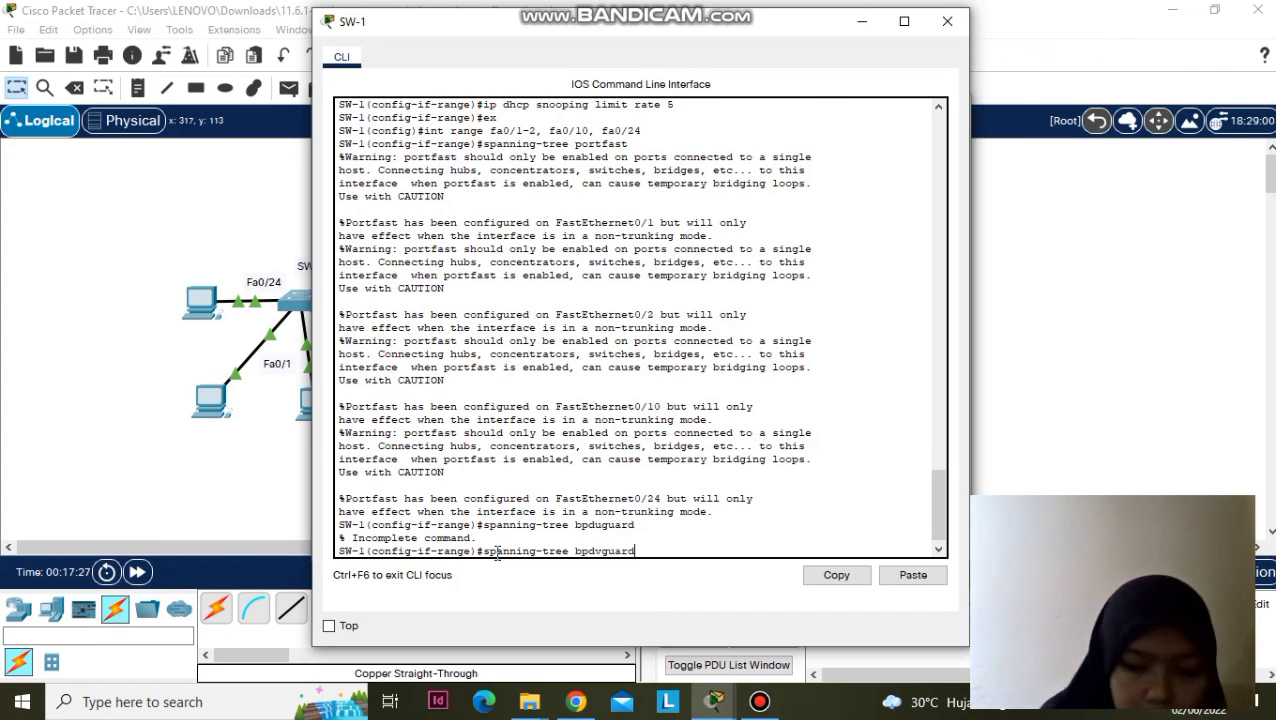
{"action": "key", "text": "Return"}
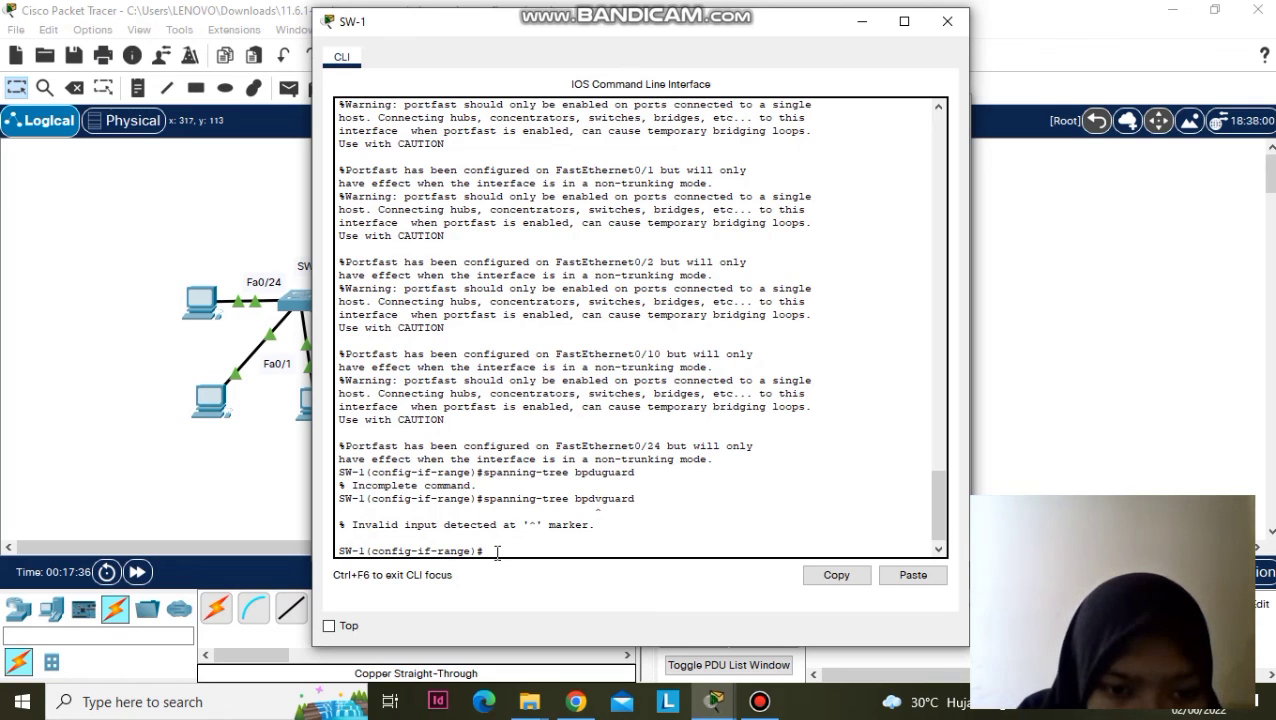
{"action": "type", "text": "panning"}
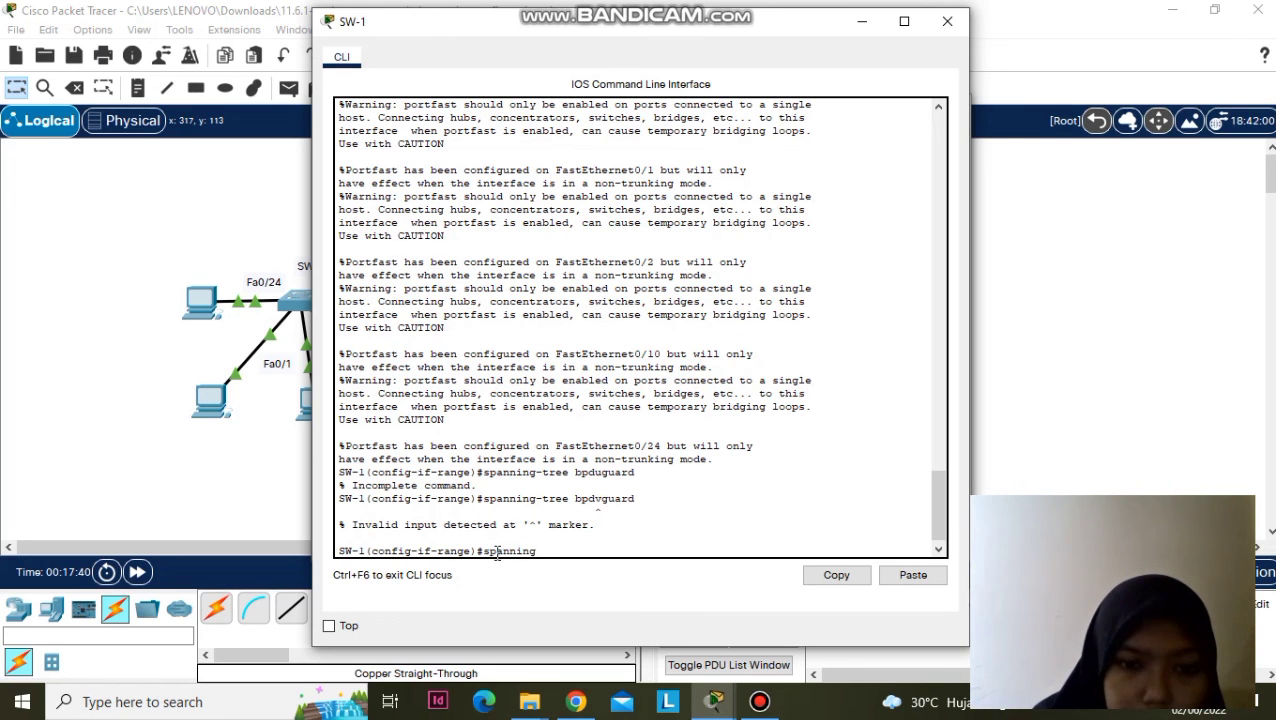
{"action": "type", "text": "-tre"}
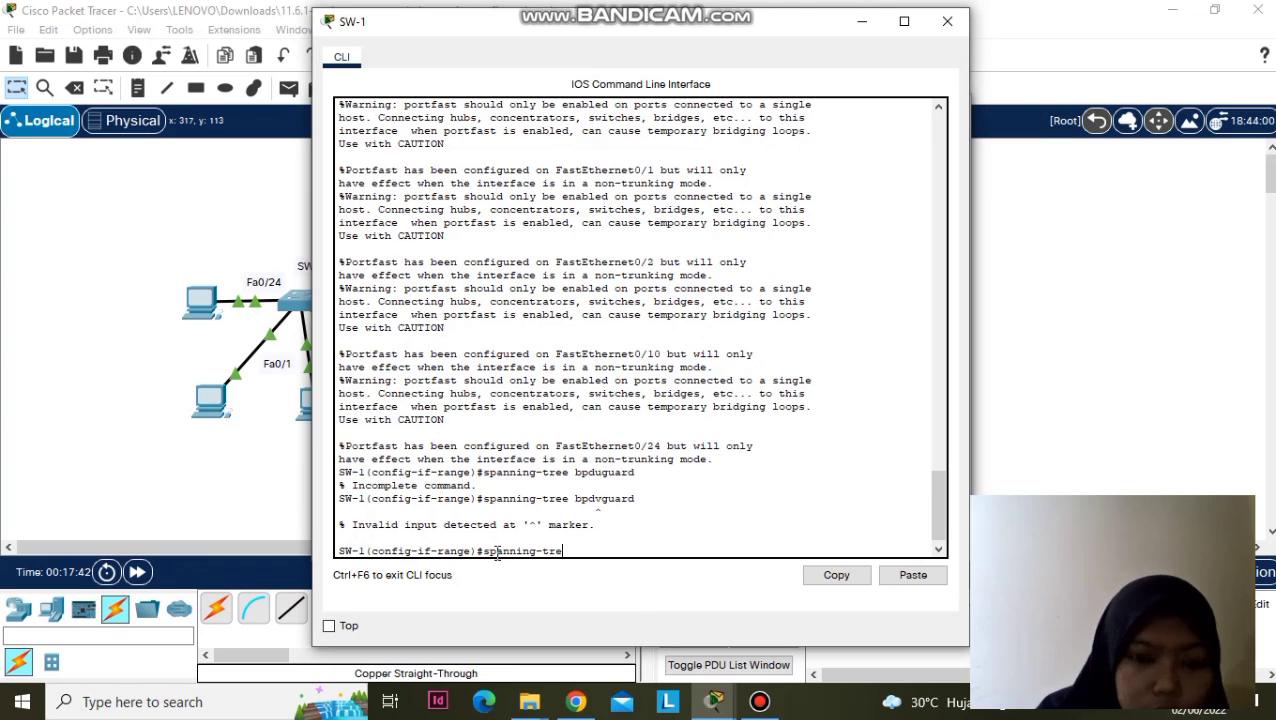
{"action": "type", "text": "e bpduguard"}
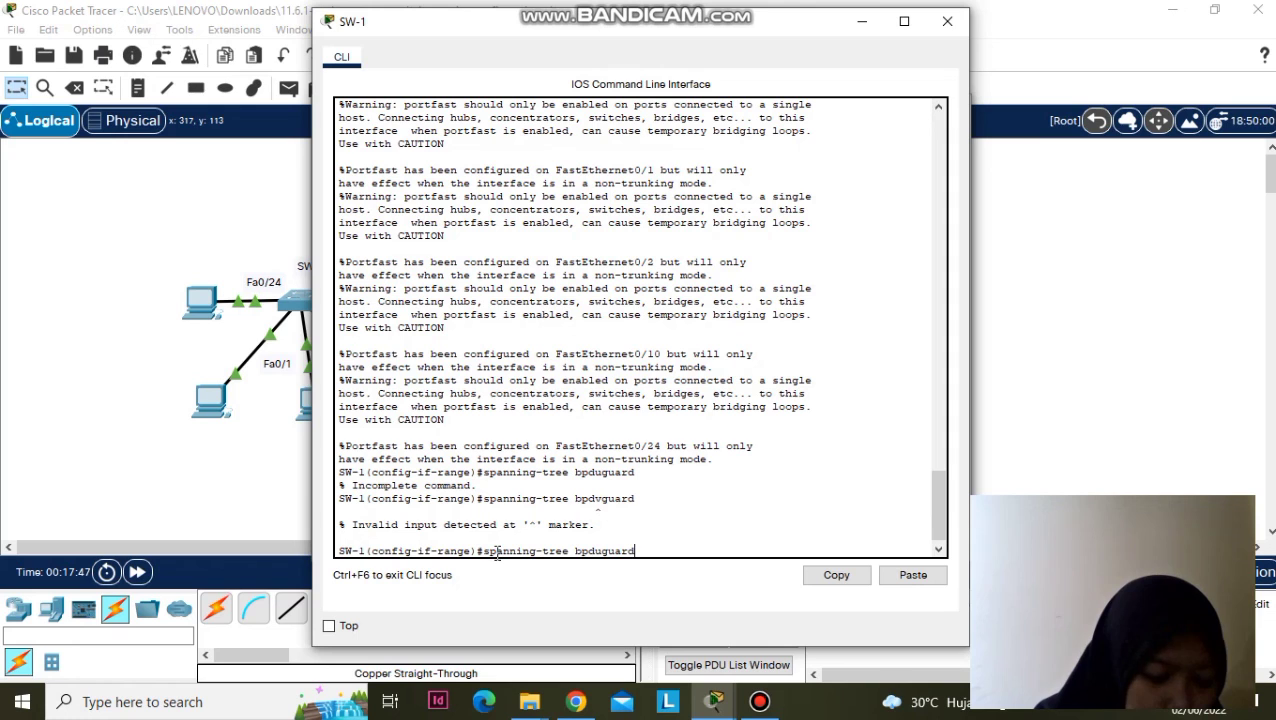
{"action": "type", "text": " enable"}
{"action": "key", "text": "Return"}
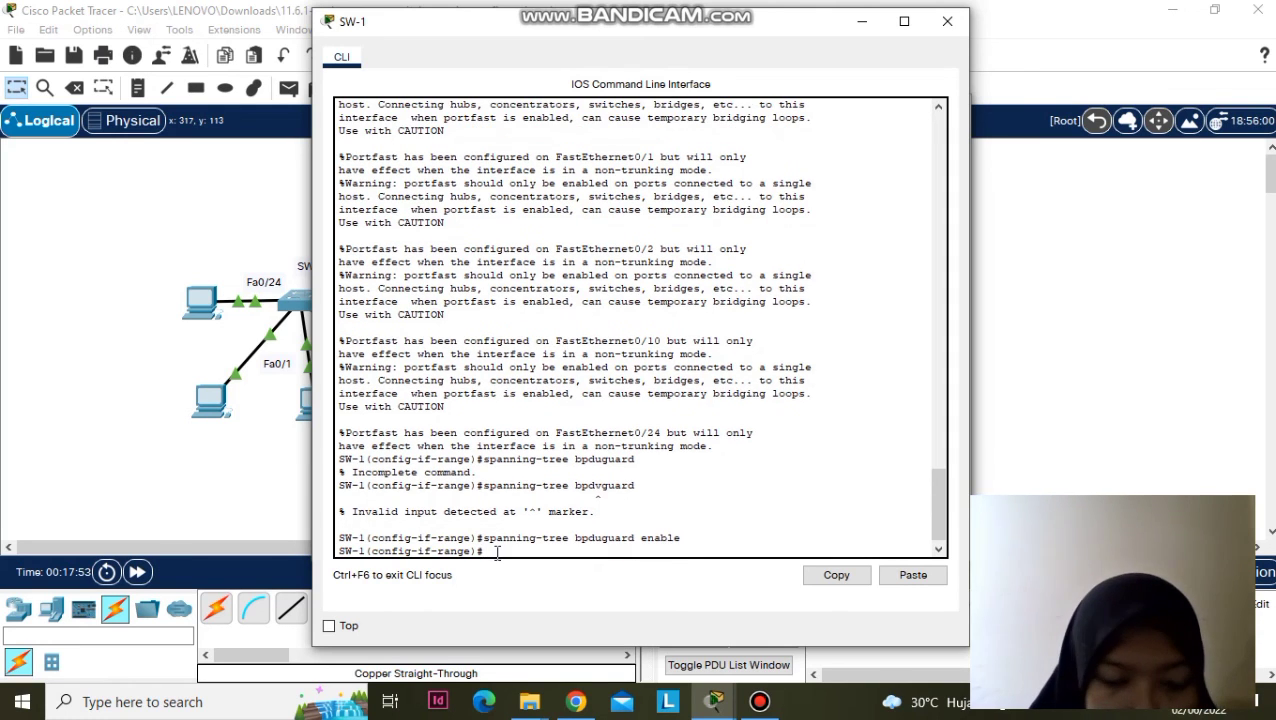
- On SW-2, enter 'spanning-tree portfast default' in global configuration mode
{"action": "left_click", "coordinate": [713, 701]}
{"action": "left_click", "coordinate": [880, 600]}
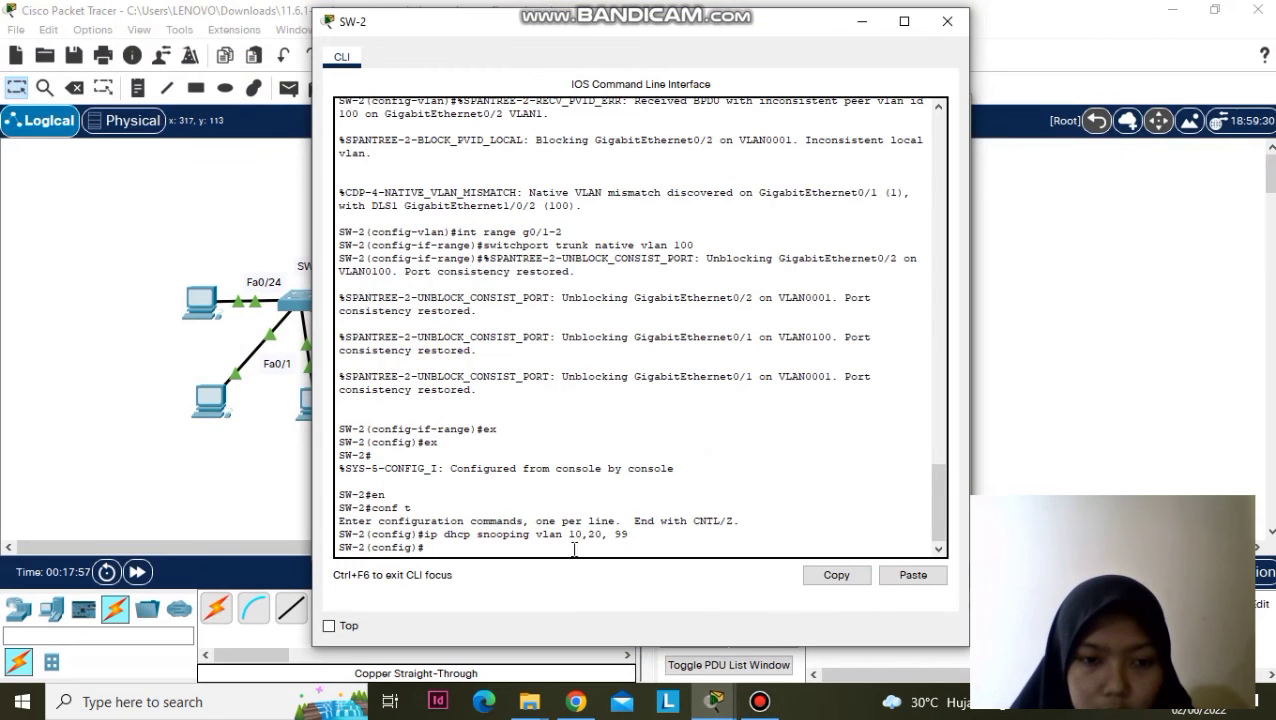
{"action": "type", "text": "s"}
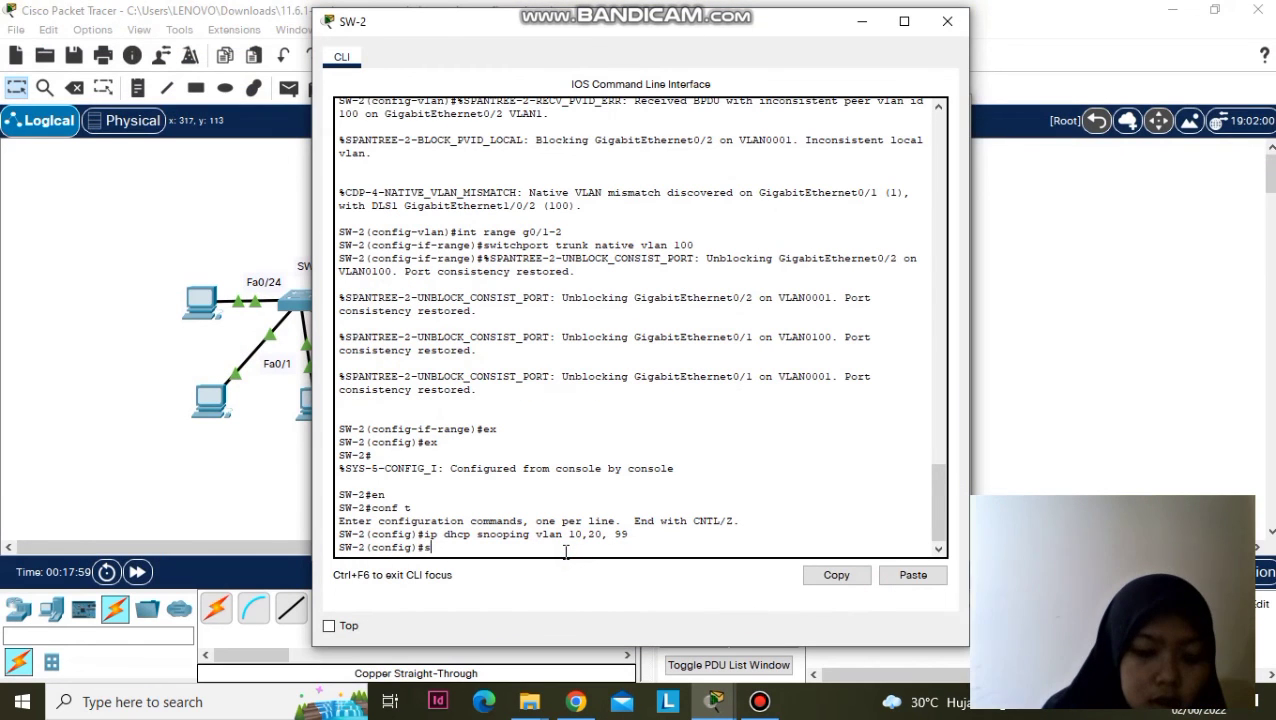
{"action": "type", "text": "pannin"}
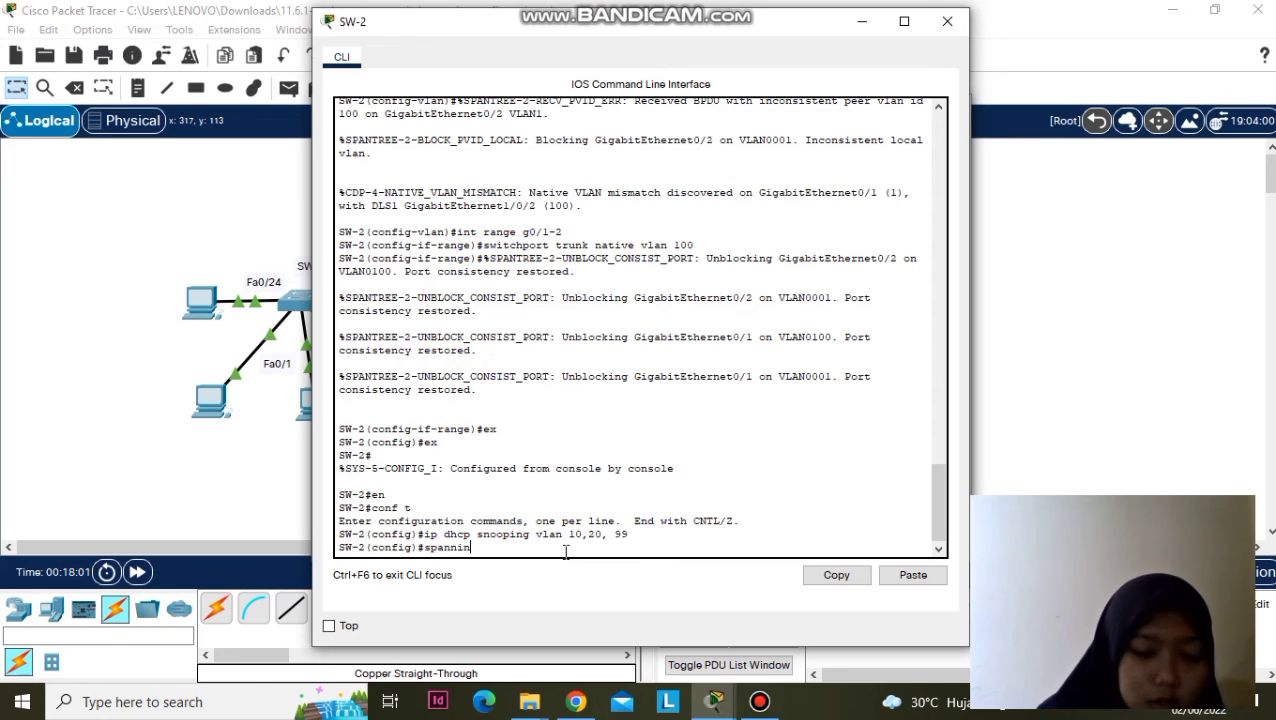
{"action": "type", "text": "g-tr"}
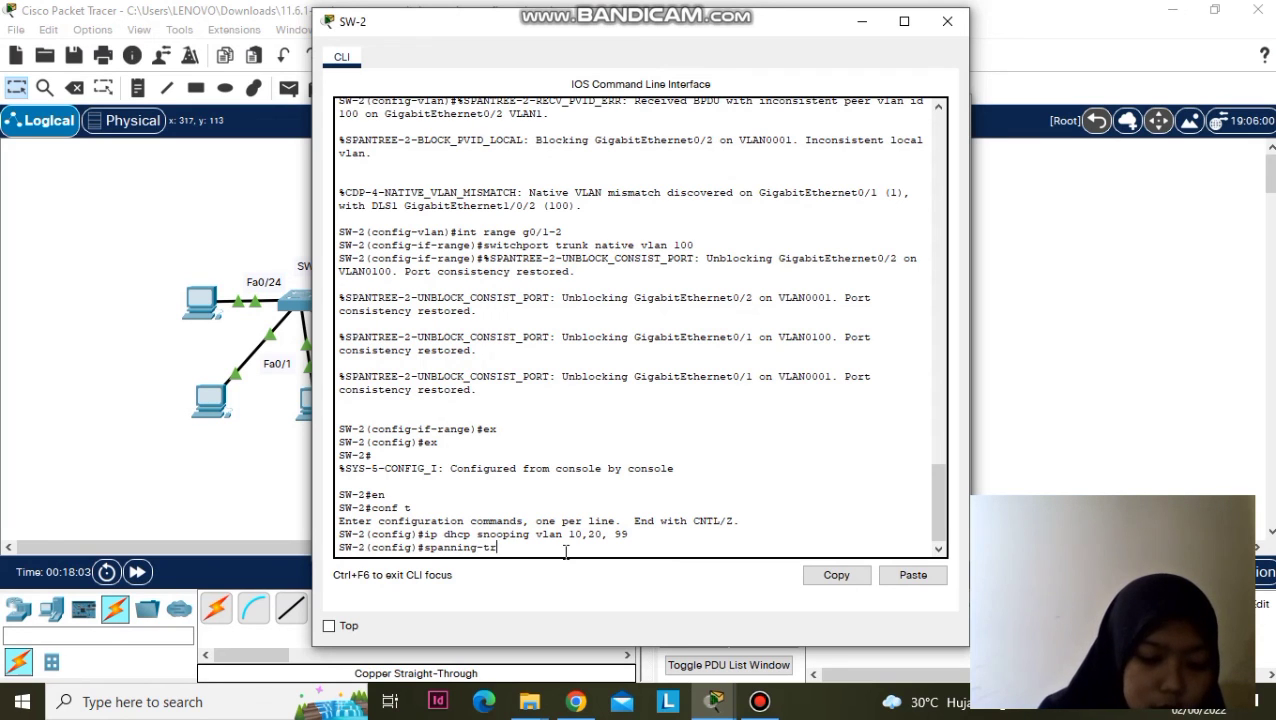
{"action": "type", "text": "ee portfa"}
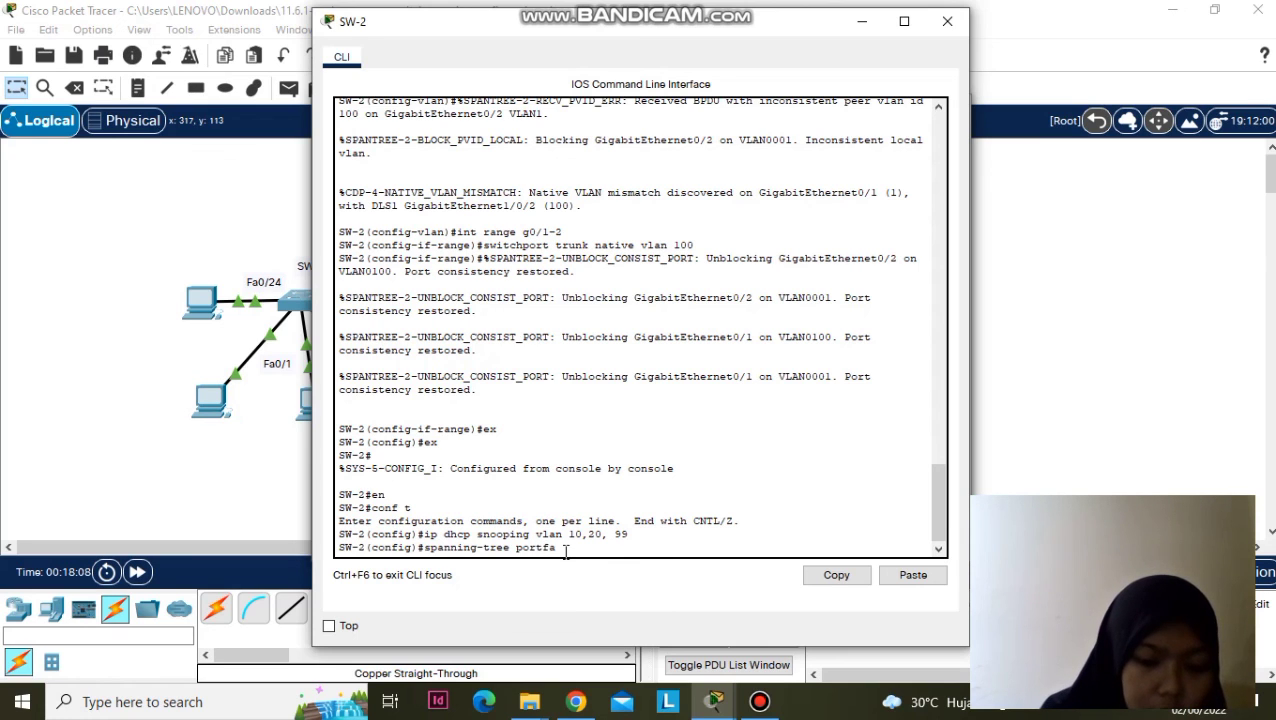
{"action": "type", "text": "st defaul"}
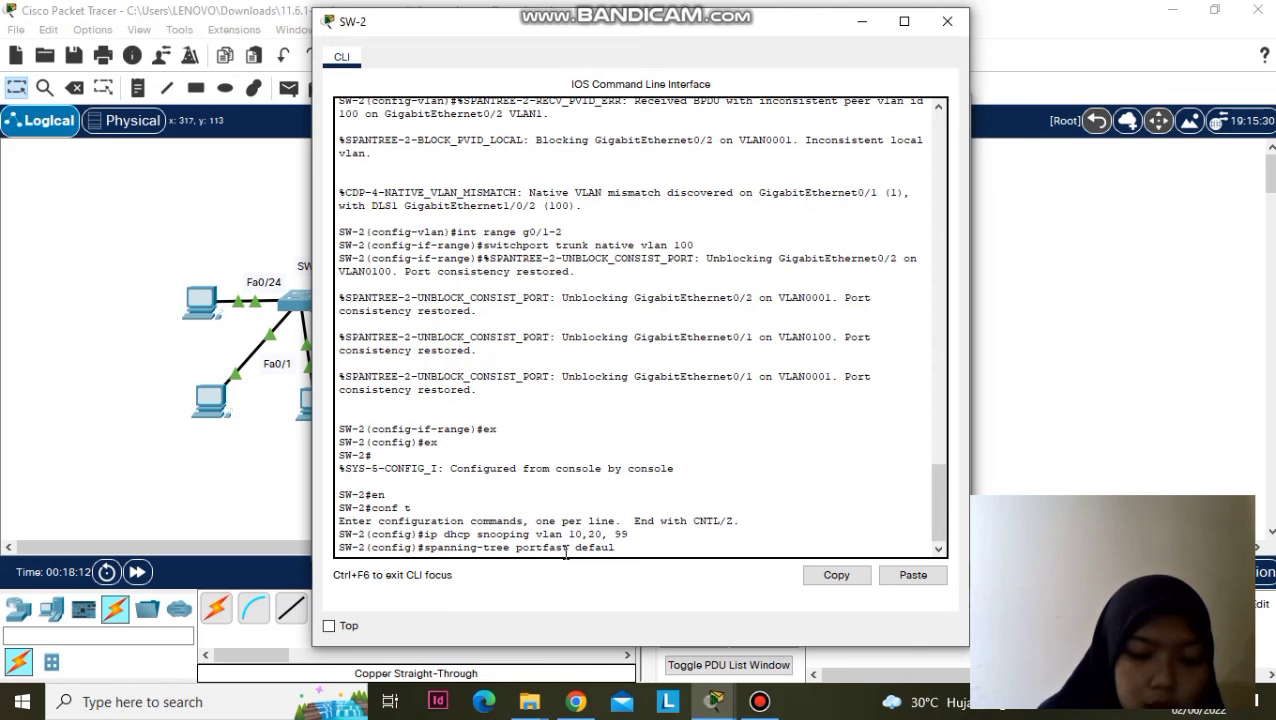
{"action": "type", "text": "t"}
{"action": "key", "text": "Return"}
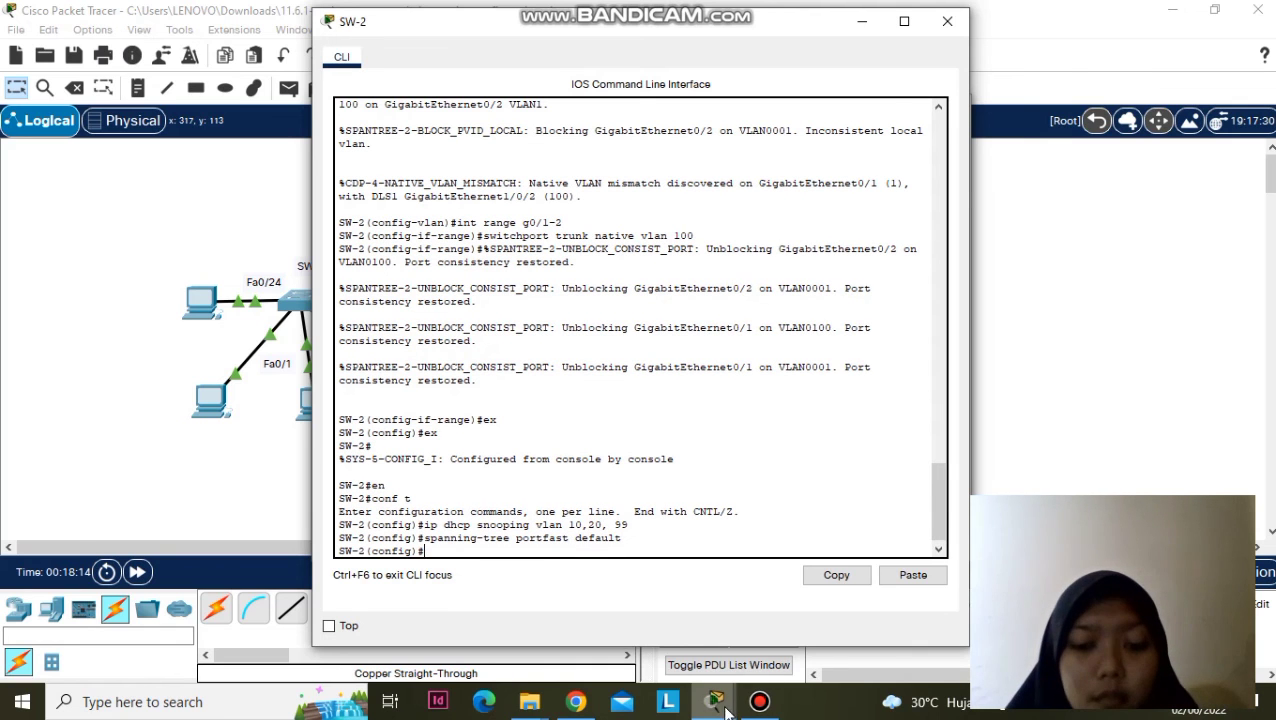
{"action": "mouse_move", "coordinate": [727, 710]}
{"action": "left_click", "coordinate": [421, 592]}
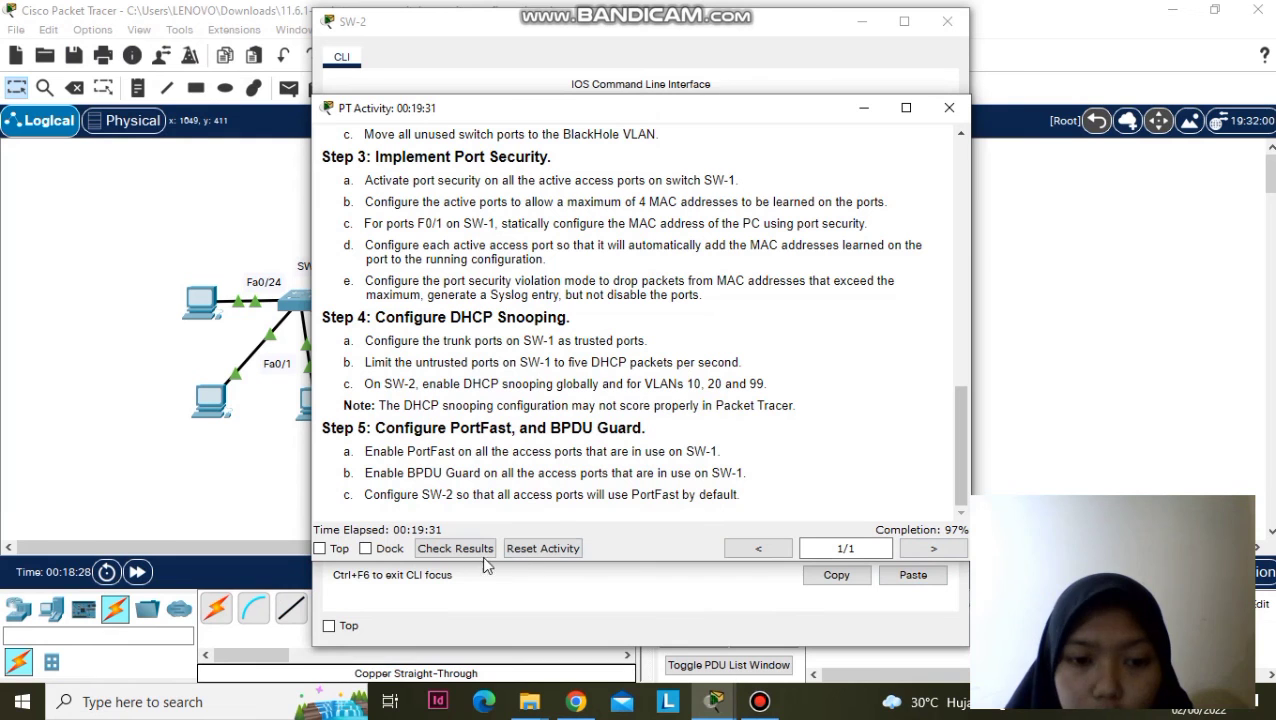
- Check the activity results and scroll the Assessment Items, scoring 130/134
{"action": "left_click", "coordinate": [430, 548]}
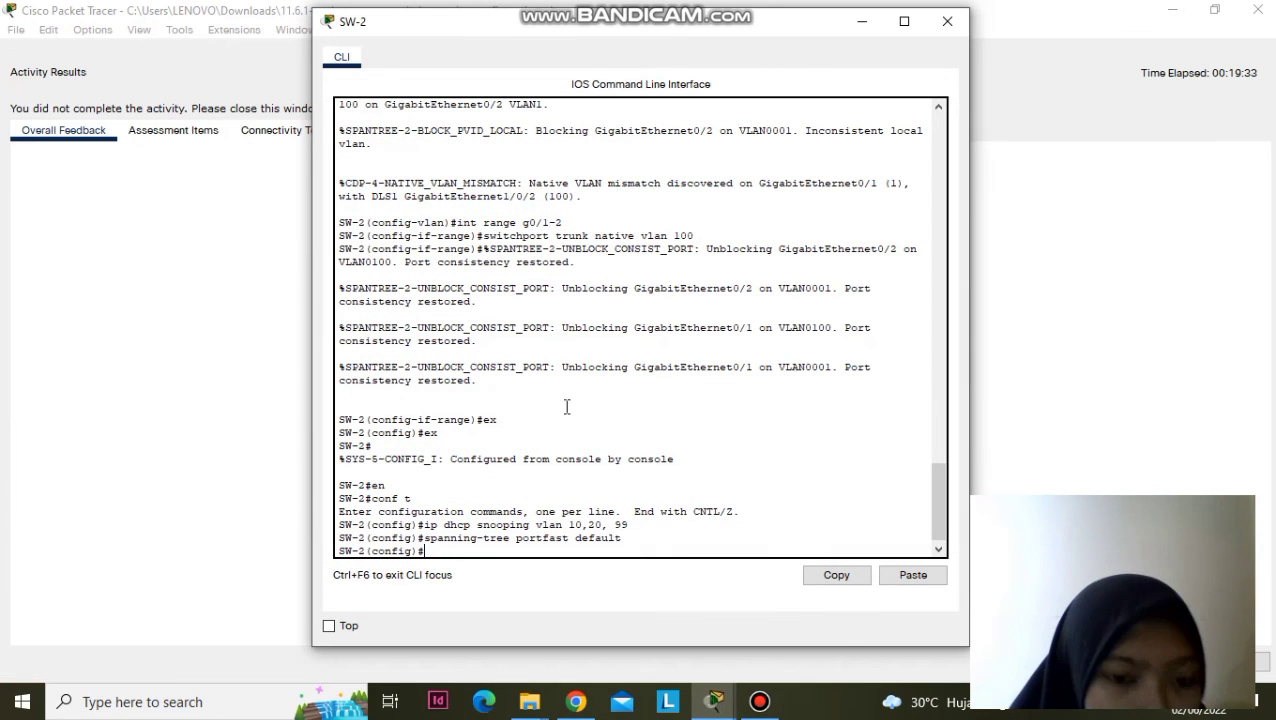
{"action": "left_click", "coordinate": [860, 26]}
{"action": "left_click", "coordinate": [863, 28]}
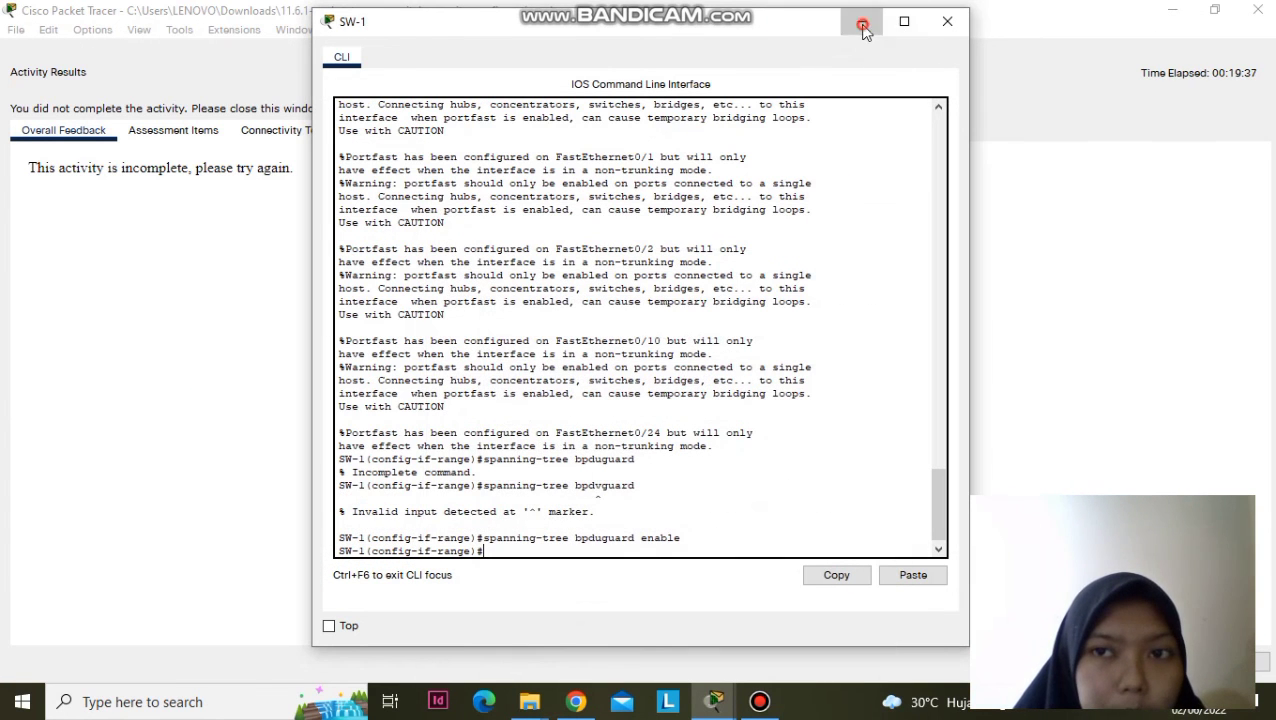
{"action": "left_click", "coordinate": [158, 132]}
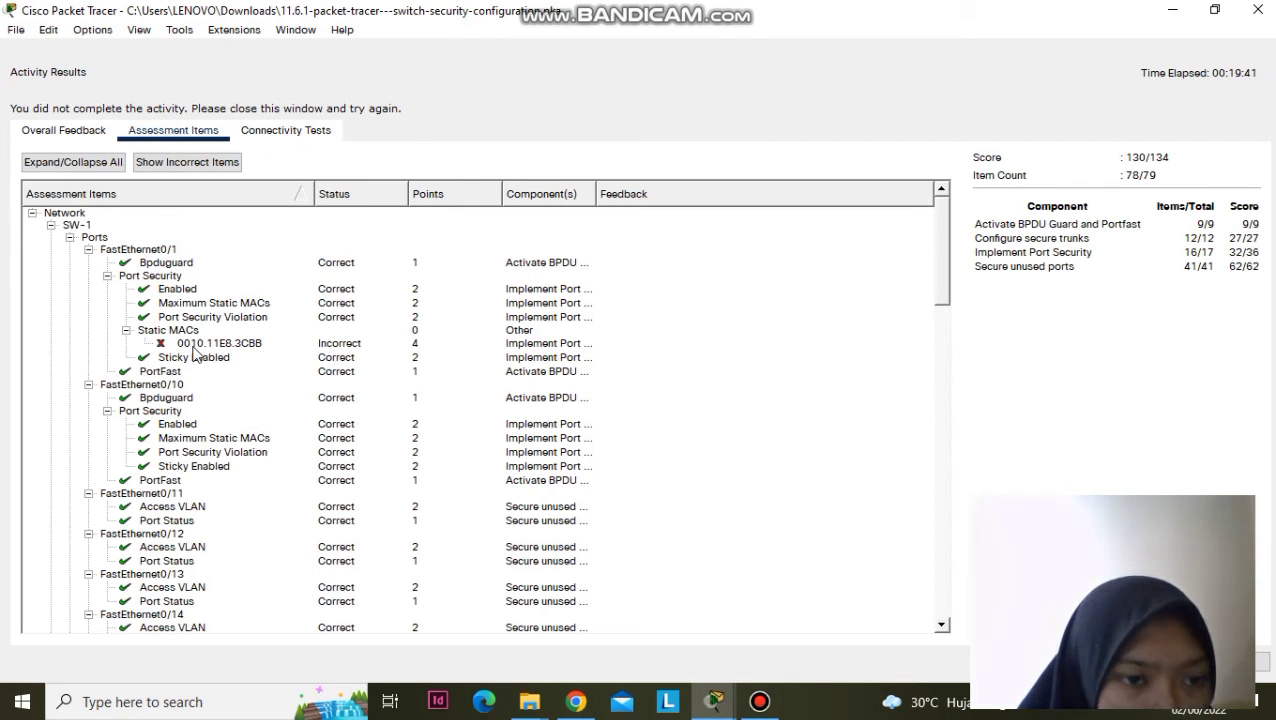
{"action": "scroll", "coordinate": [196, 355], "scroll_direction": "down", "scroll_amount": 1}
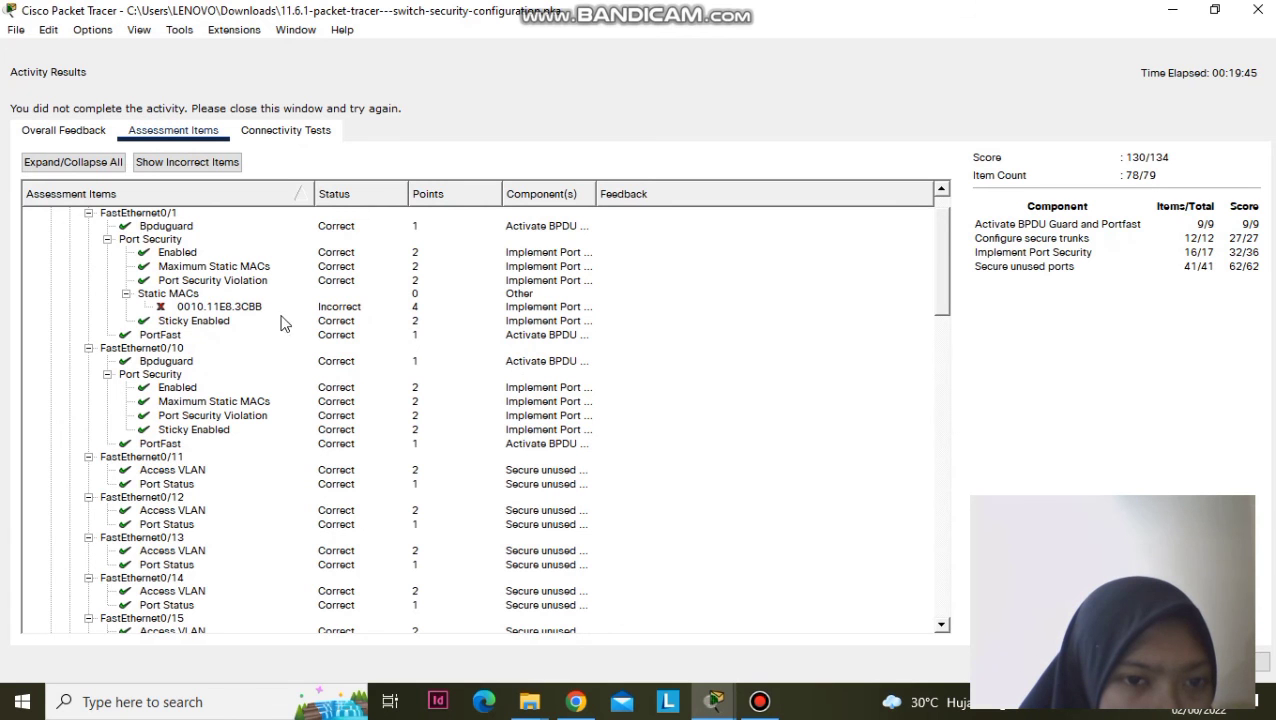
{"action": "scroll", "coordinate": [288, 342], "scroll_direction": "down", "scroll_amount": 13}
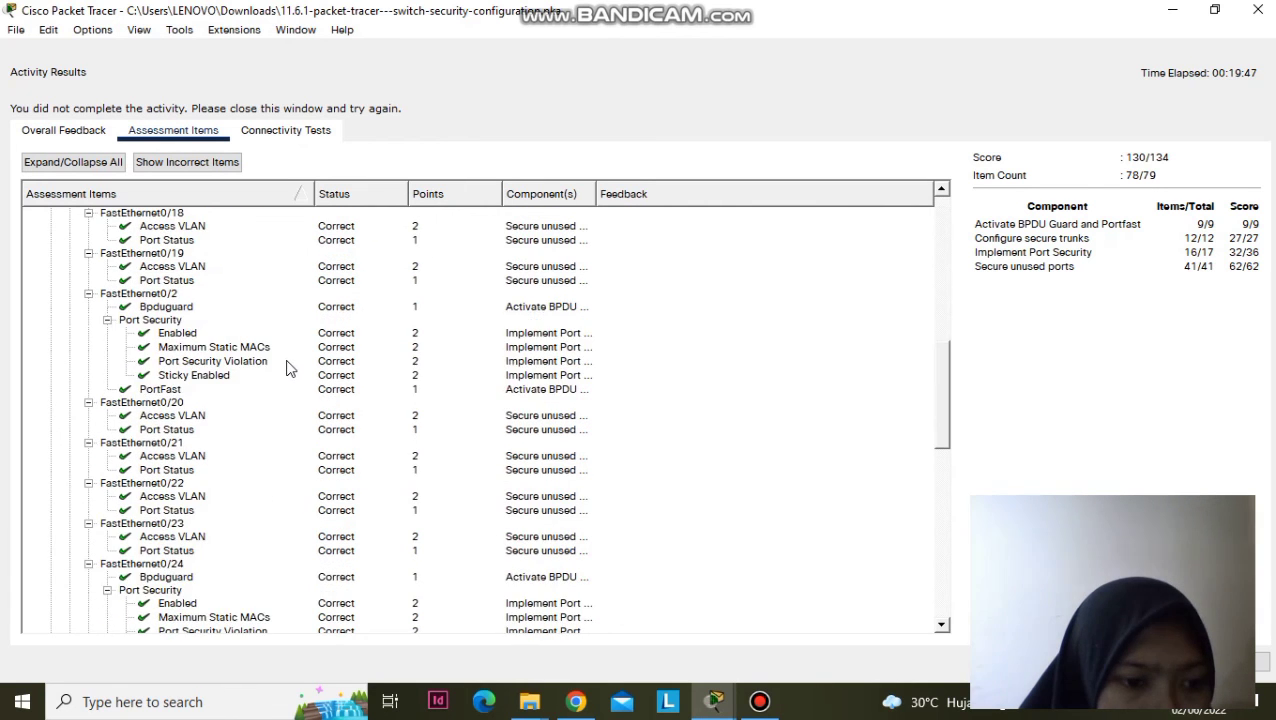
{"action": "scroll", "coordinate": [288, 368], "scroll_direction": "down", "scroll_amount": 17}
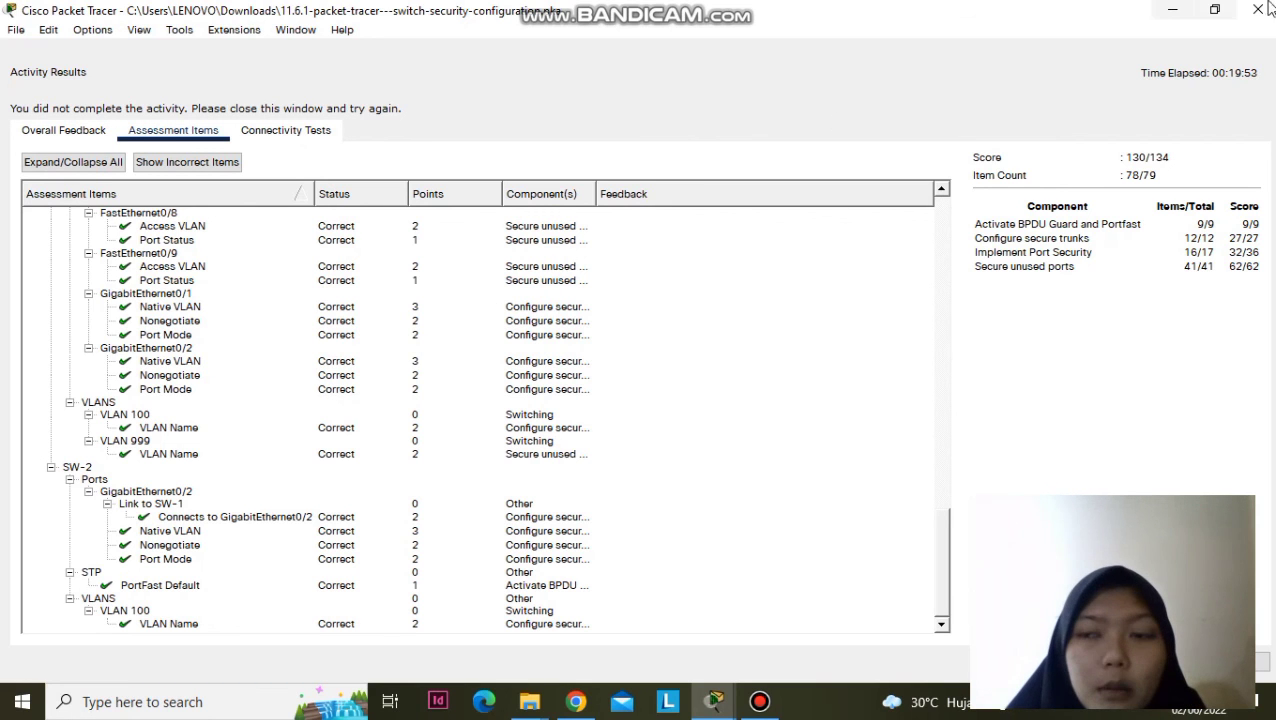
{"action": "left_click", "coordinate": [760, 702]}
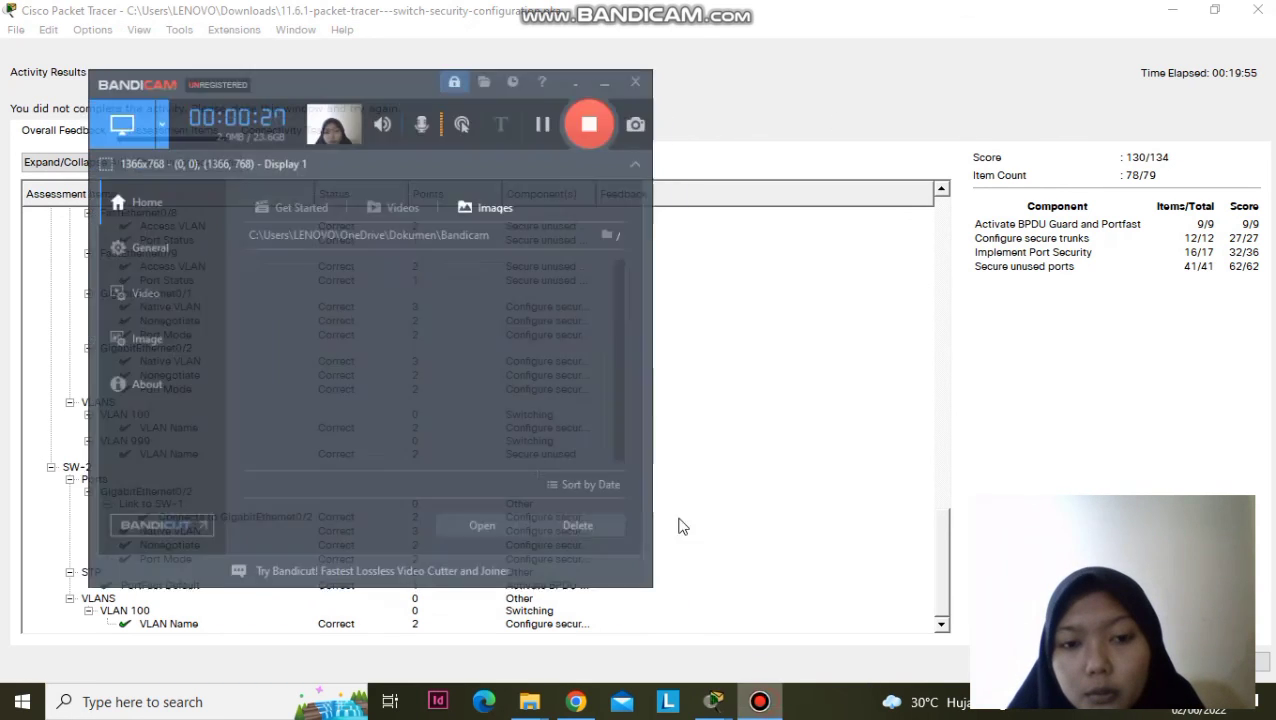